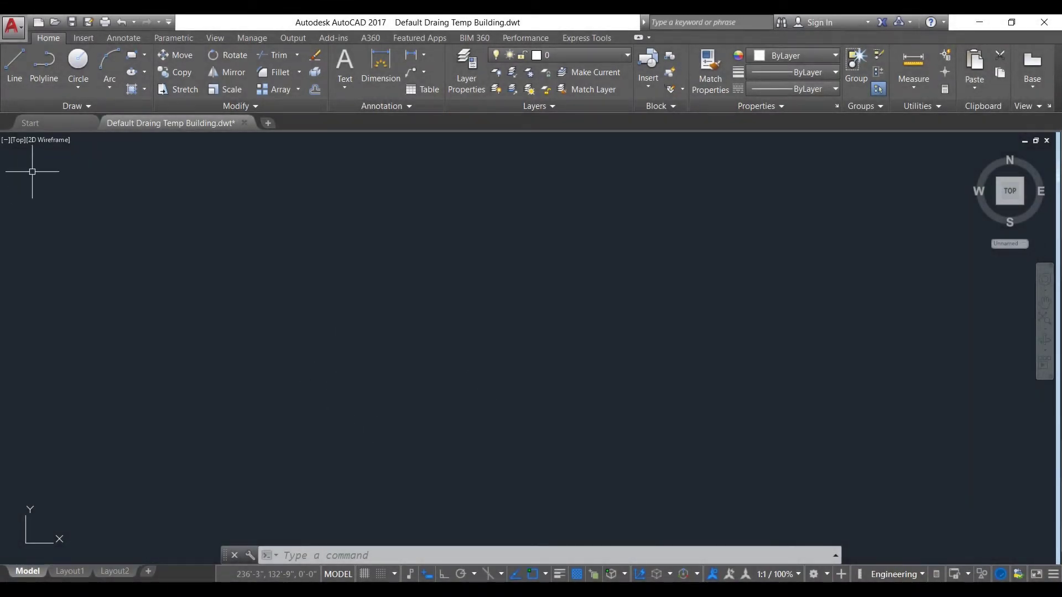
With Ortho on, draw a 10' horizontal wall line and a vertical line down from its right end.
left_click(15, 60)
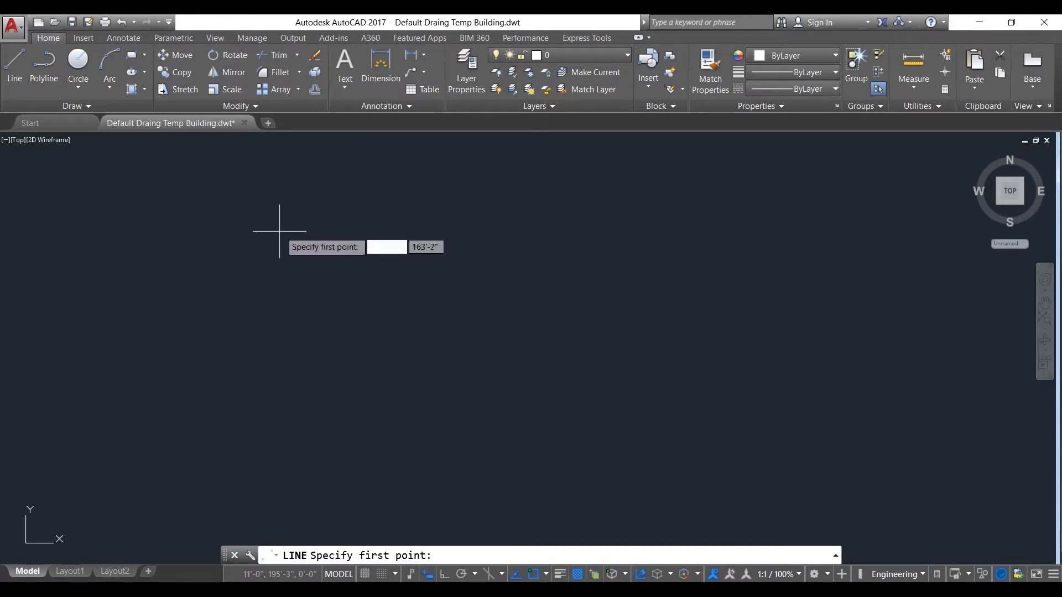
left_click(251, 228)
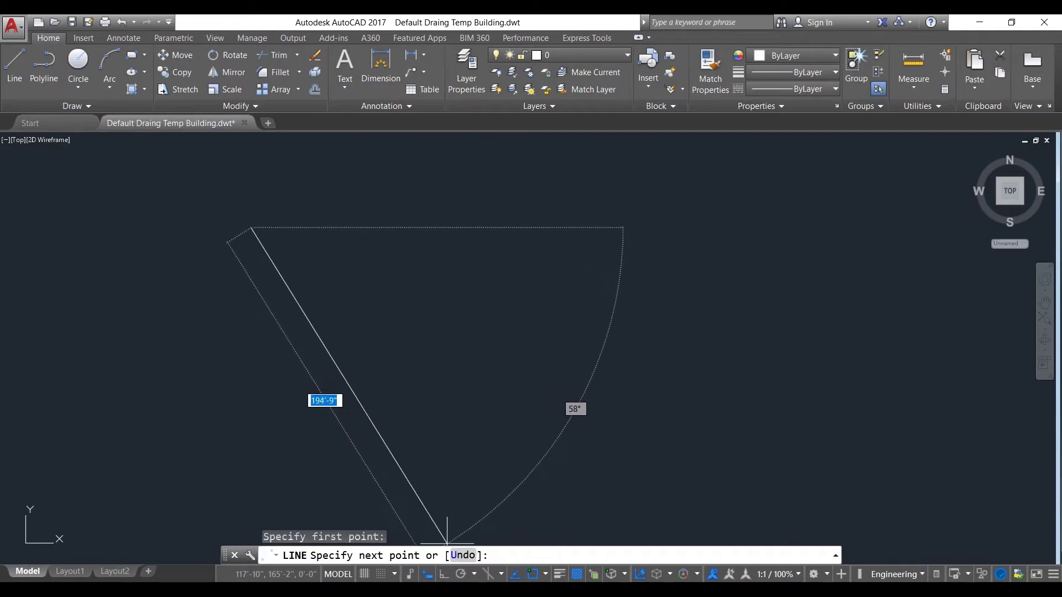
left_click(444, 574)
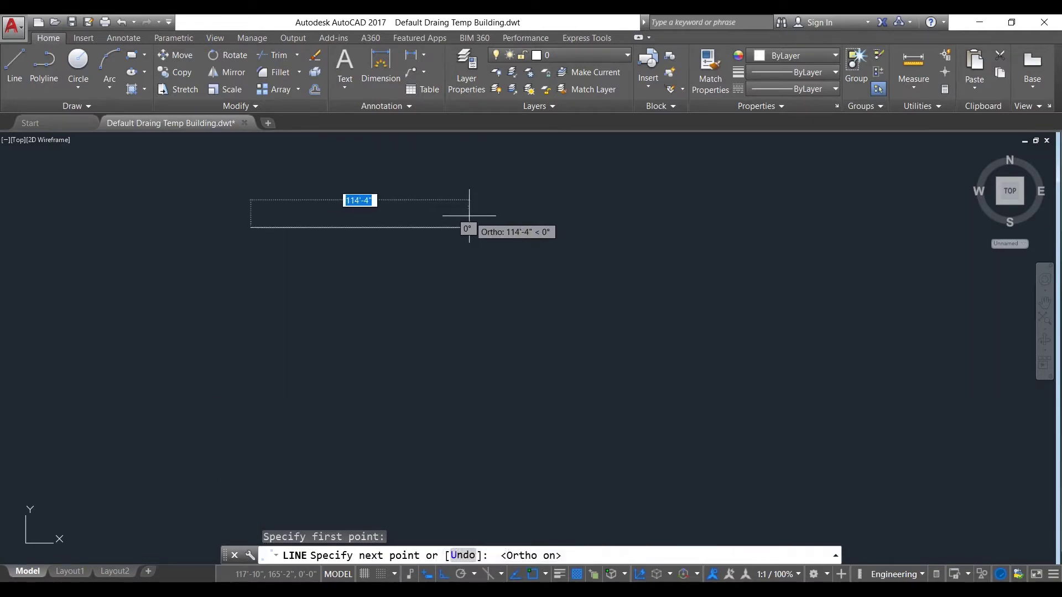
type("10")
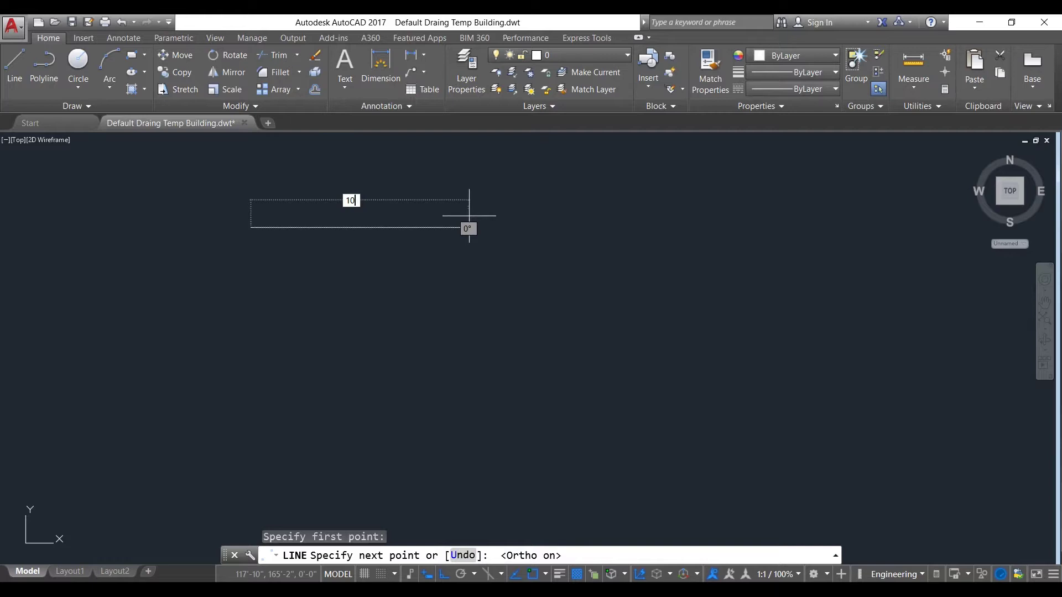
type("'")
key("Return")
mouse_move(376, 282)
middle_mouse_down()
mouse_move(269, 235)
mouse_move(539, 279)
middle_mouse_up()
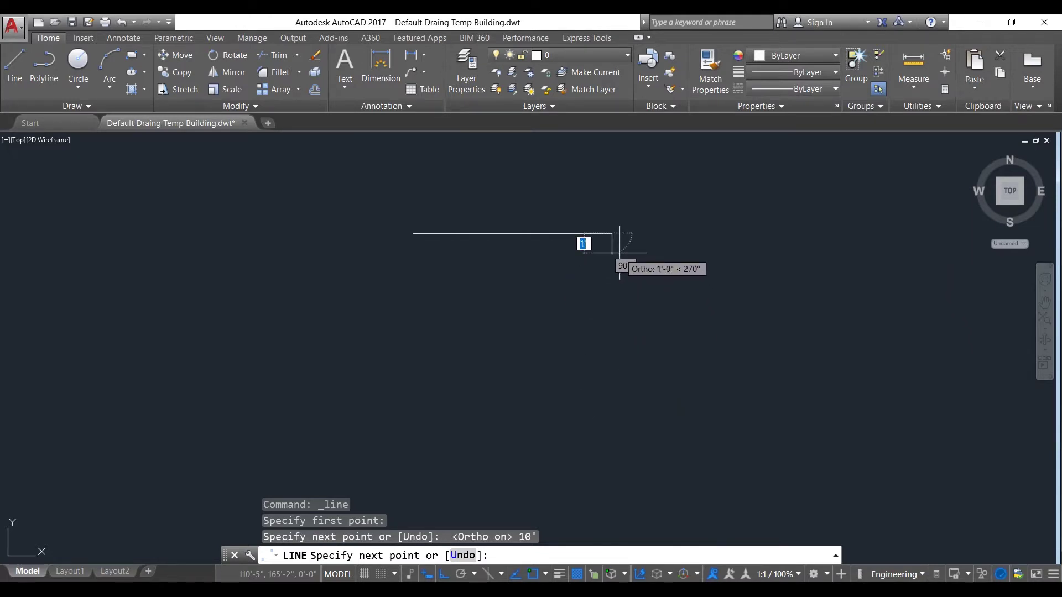
left_click(612, 401)
key("Escape")
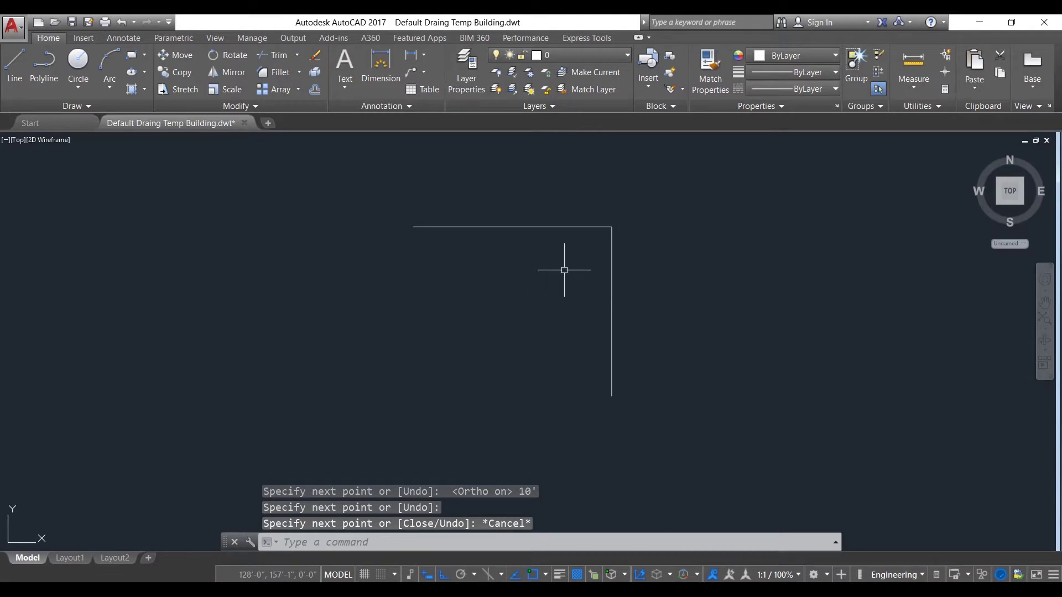
Offset the vertical wall line 5" to the right to double it.
type("o")
key("Return")
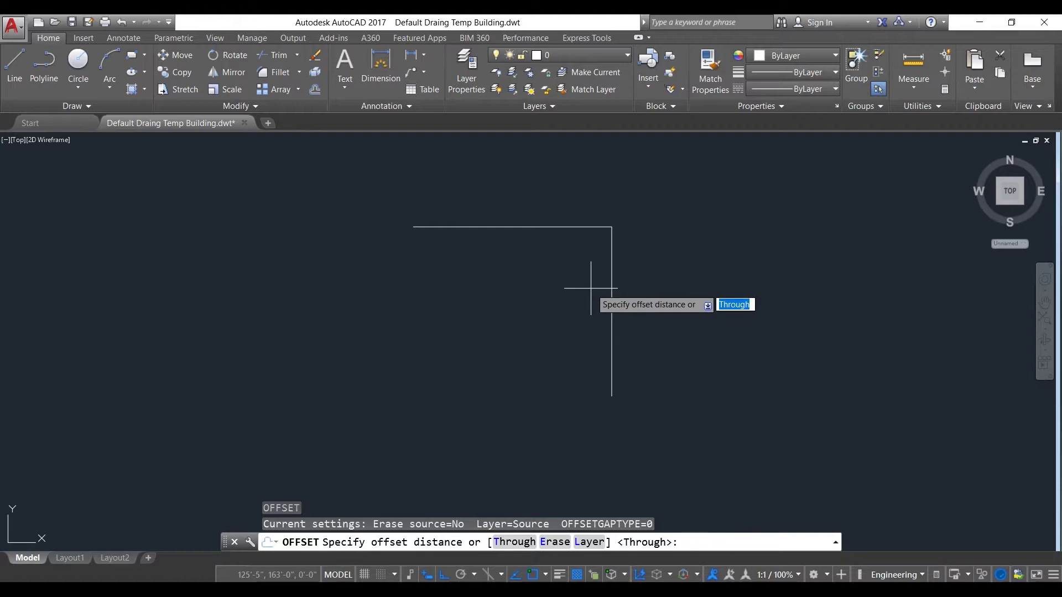
key("Return")
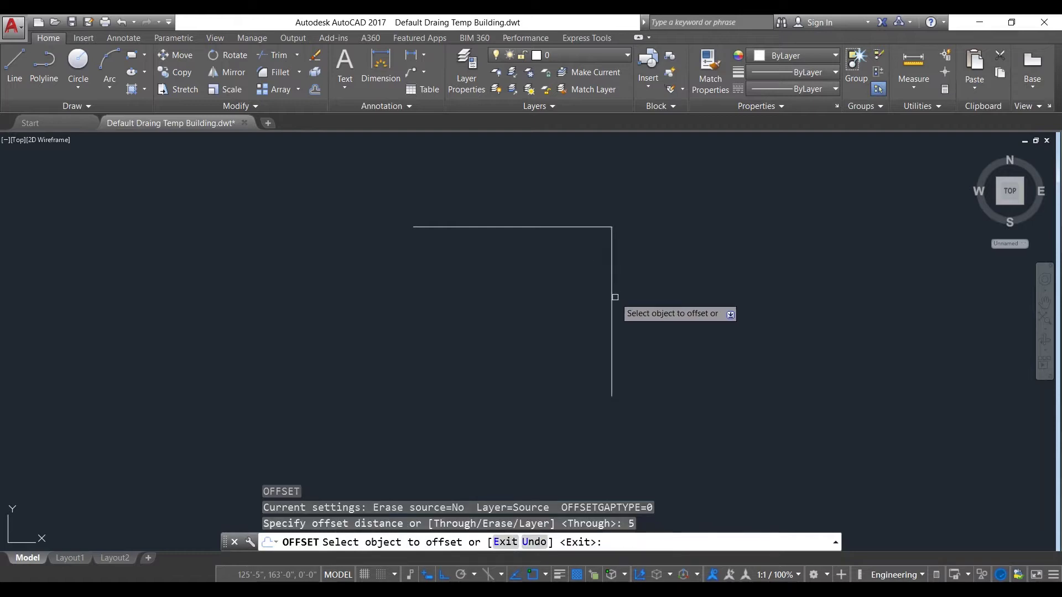
left_click(612, 298)
left_click(647, 292)
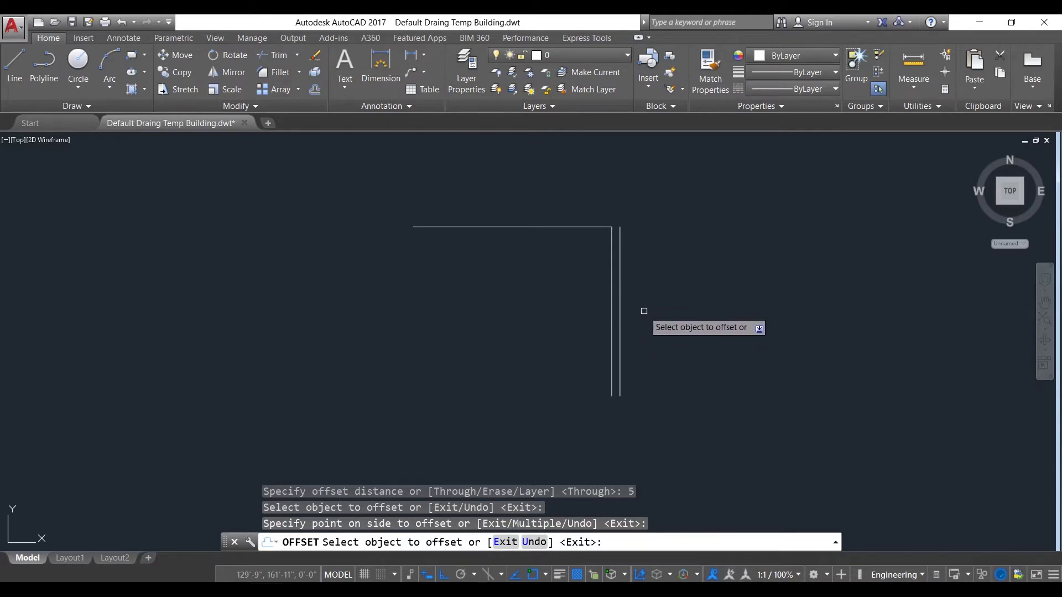
Copy the new line 4'-5" further right, then offset that copy 5" to form a second double wall.
left_click(621, 306)
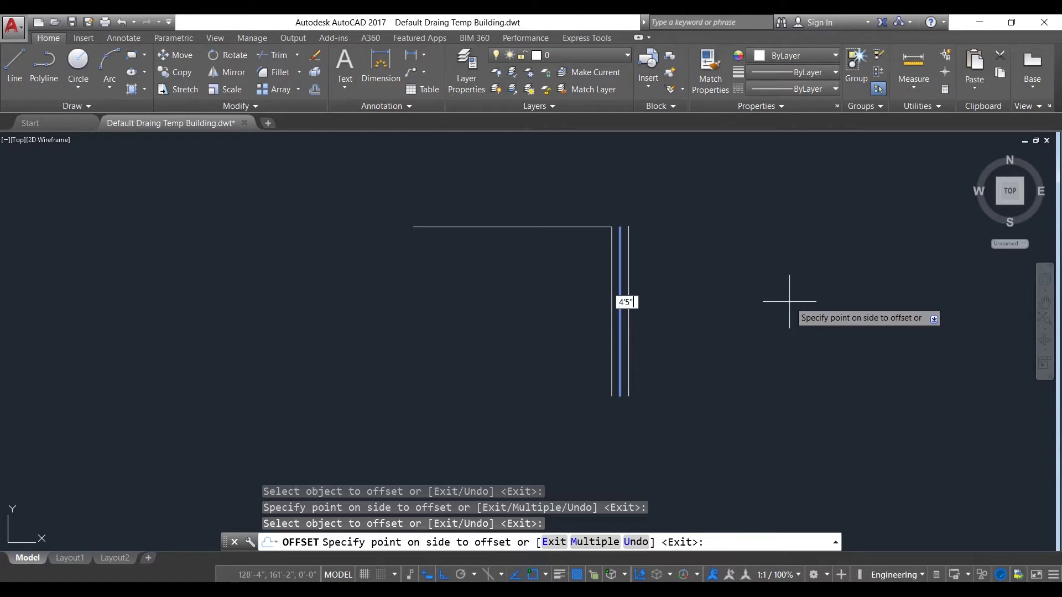
key("Return")
left_click(708, 351)
left_click(750, 337)
scroll(749, 339, "down", 2)
middle_click_drag(749, 339, 621, 340)
scroll(610, 329, "up", 3)
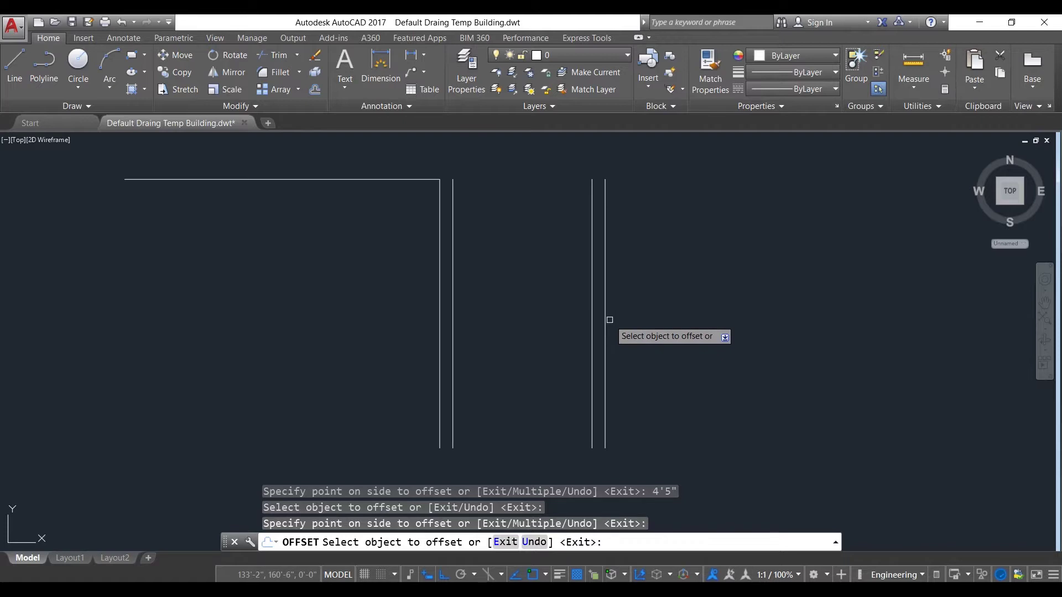
scroll(612, 319, "down", 2)
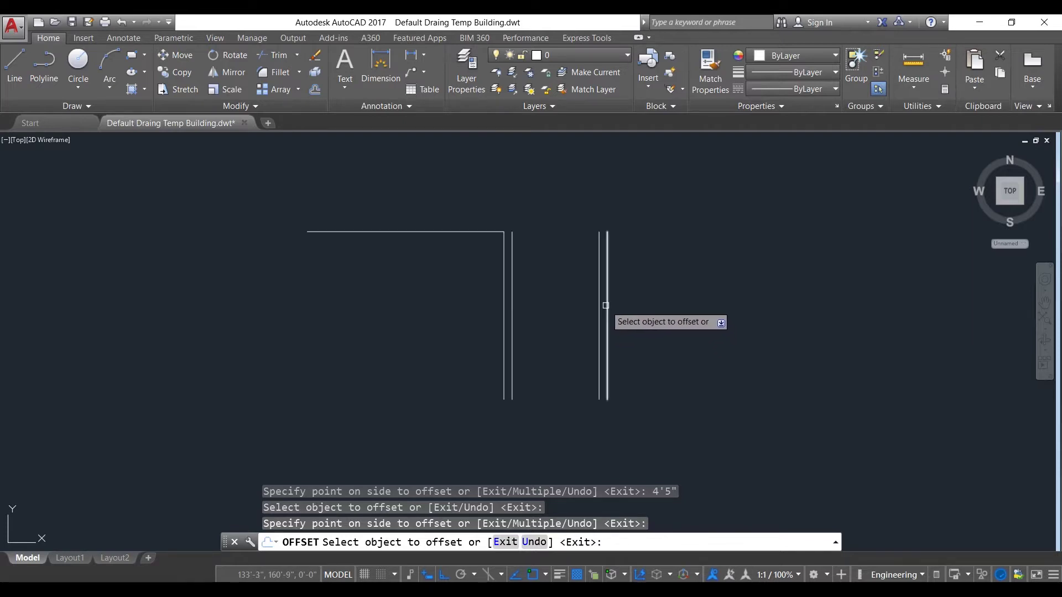
middle_click_drag(626, 285, 546, 270)
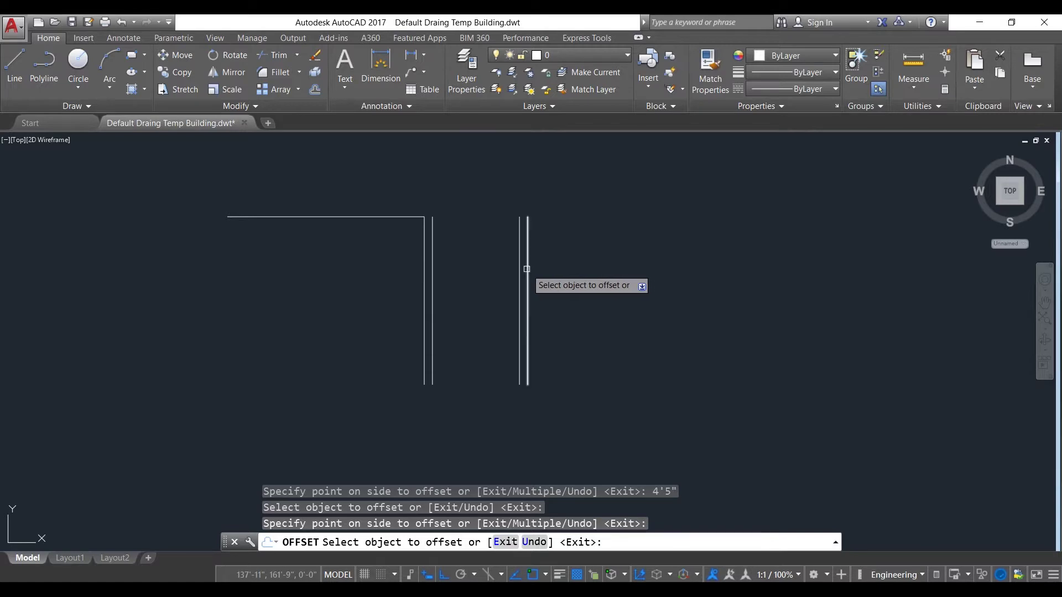
key("Escape")
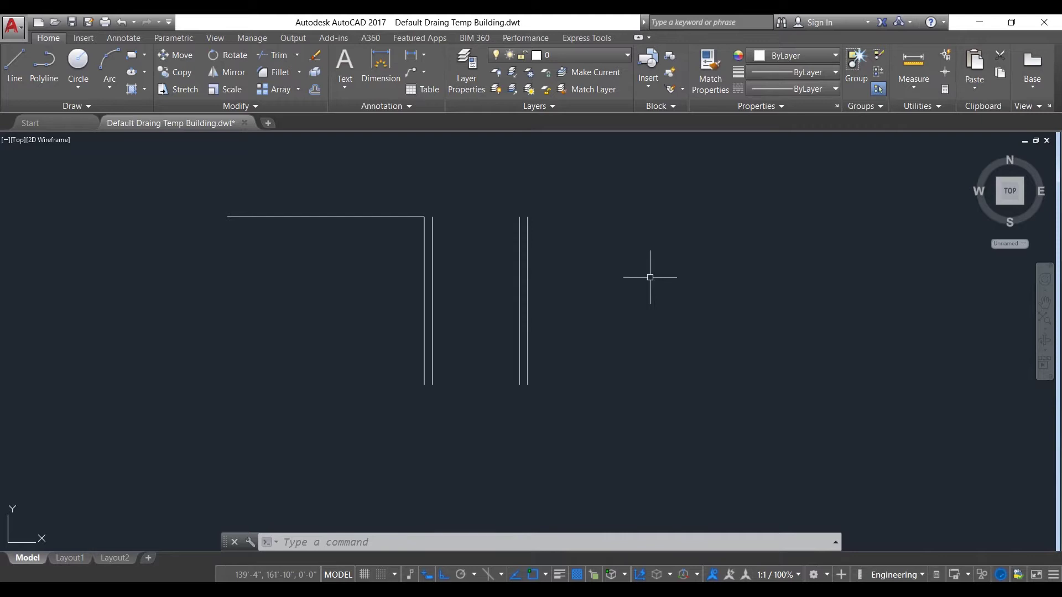
Copy the rightmost wall line 13' to the right.
key("Return")
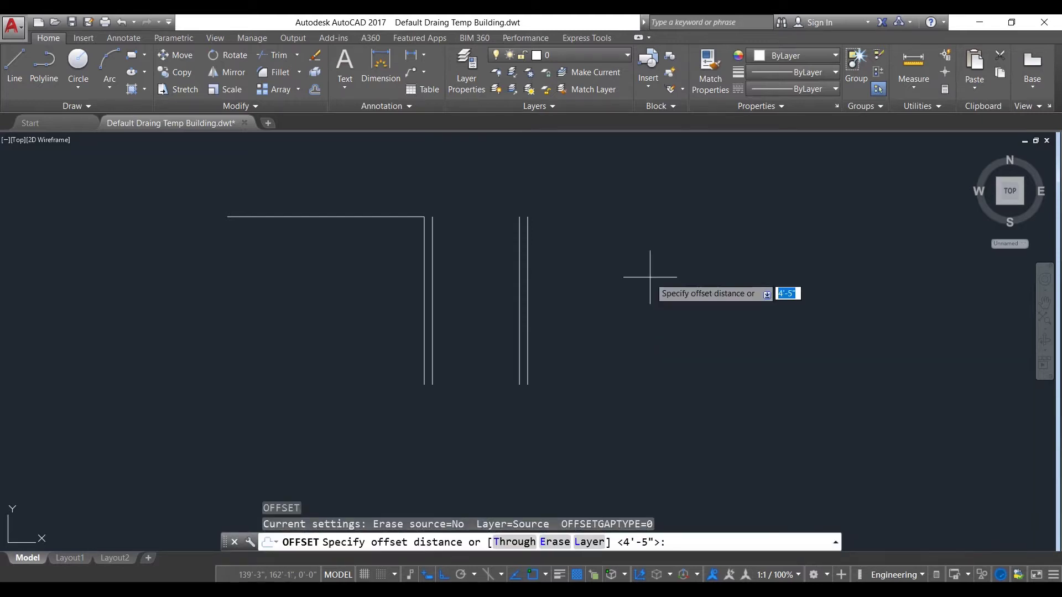
type("13'")
key("Return")
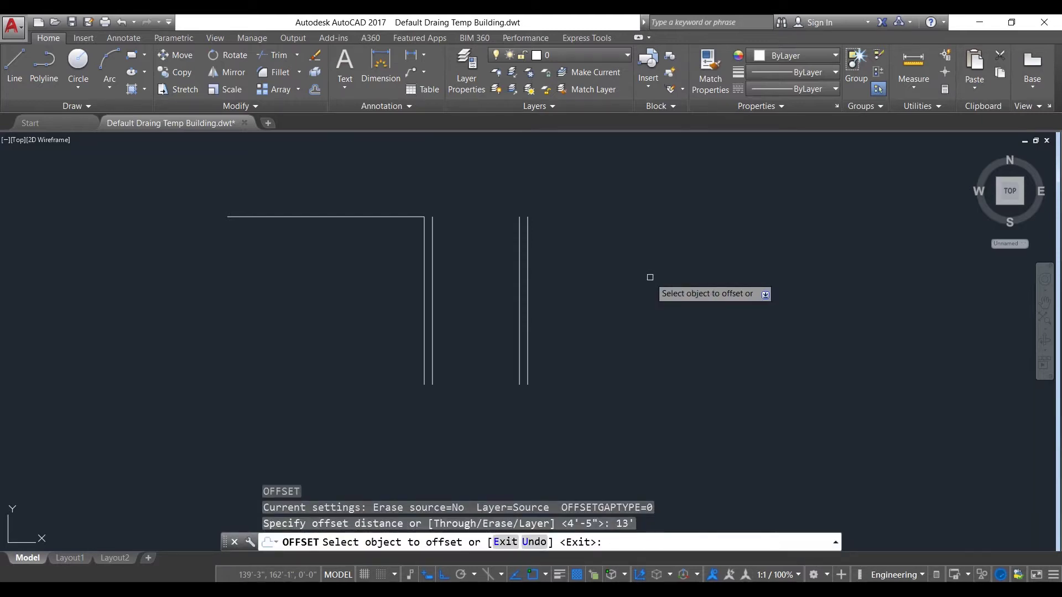
left_click(528, 271)
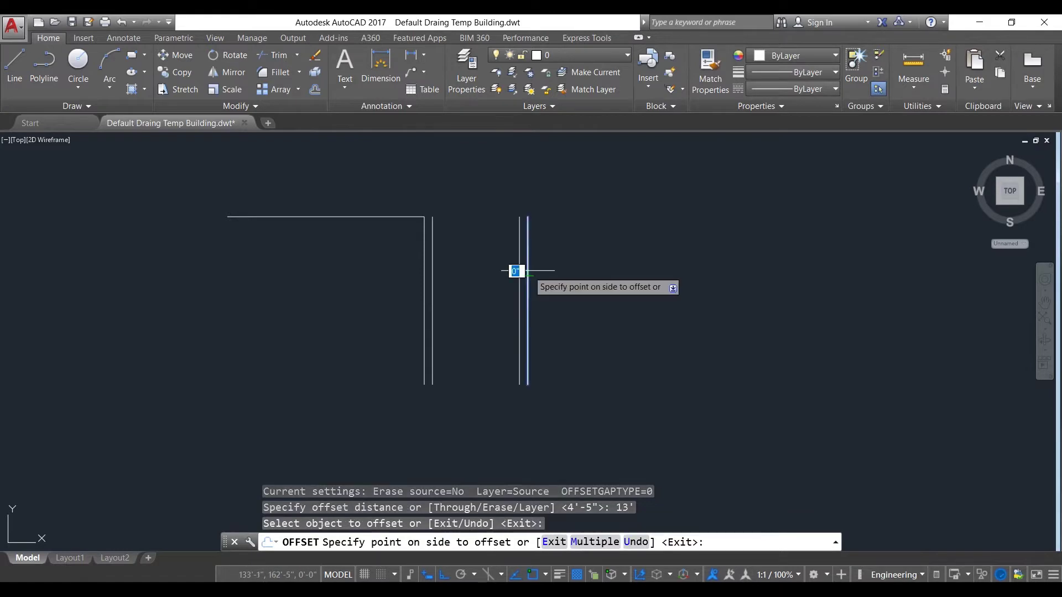
left_click(722, 285)
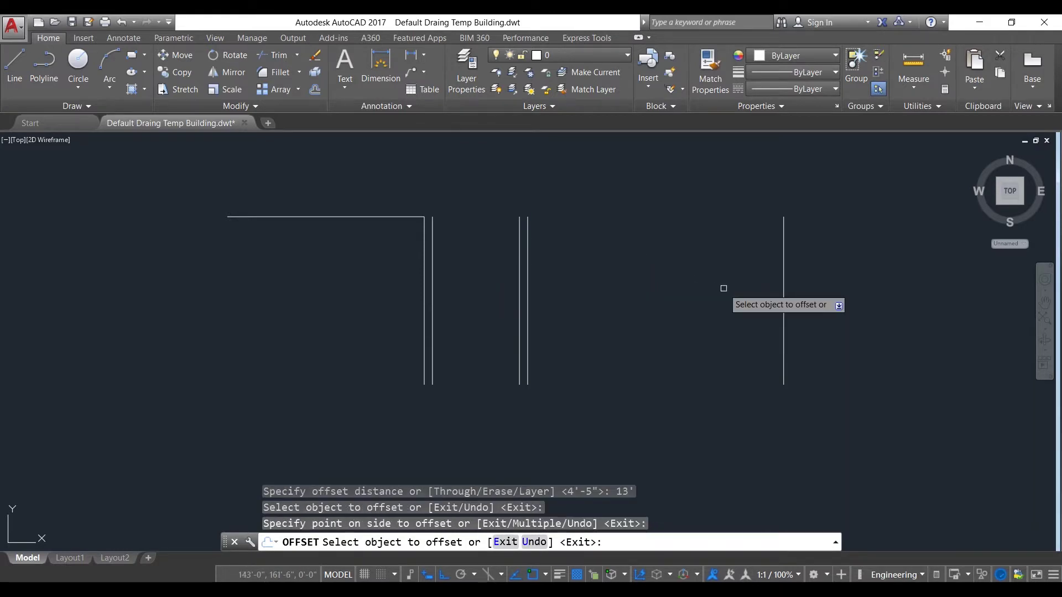
Double the new wall line with a copy 10" beside it.
left_click(783, 295)
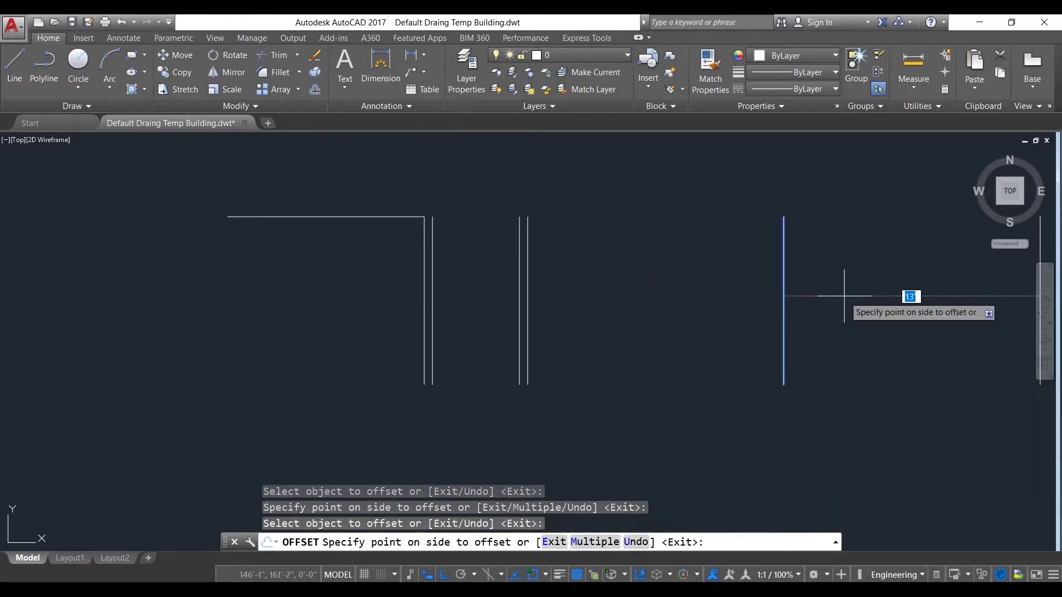
scroll(844, 296, "down", 1)
scroll(802, 303, "up", 1)
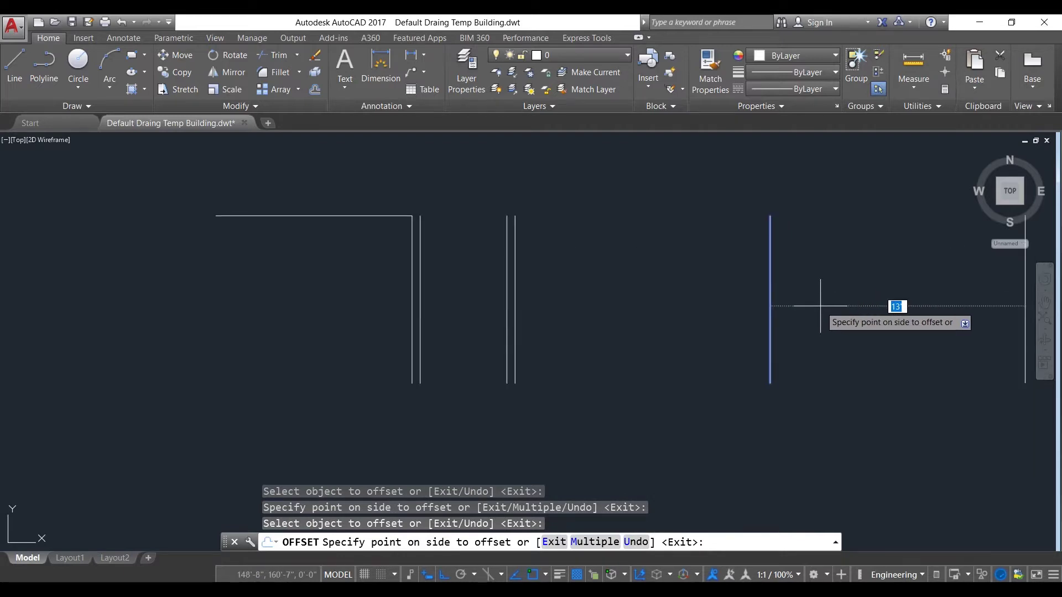
type("10\"")
key("Return")
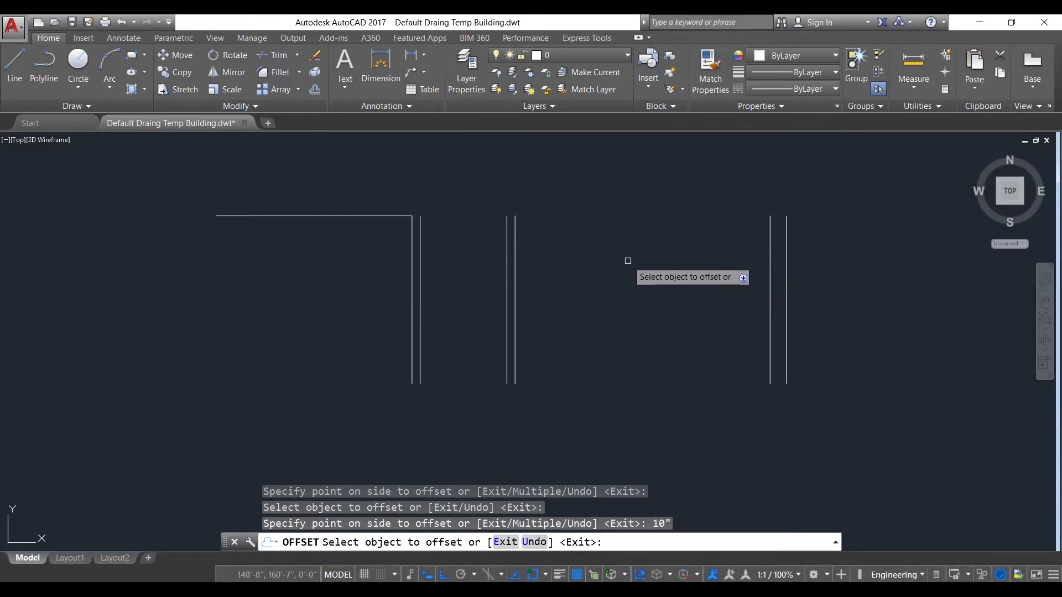
key("Escape")
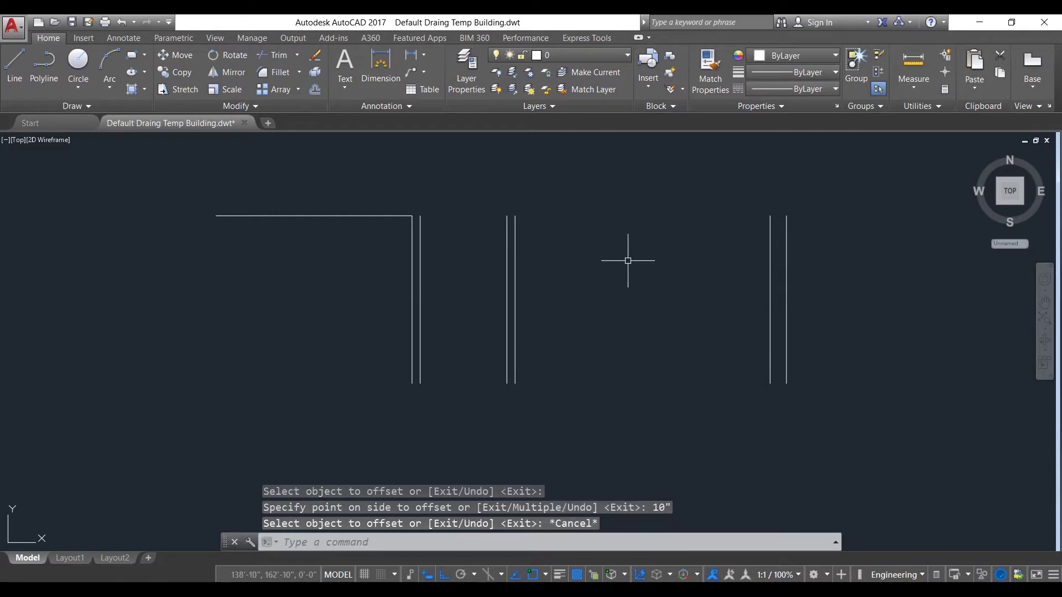
type("l")
key("Return")
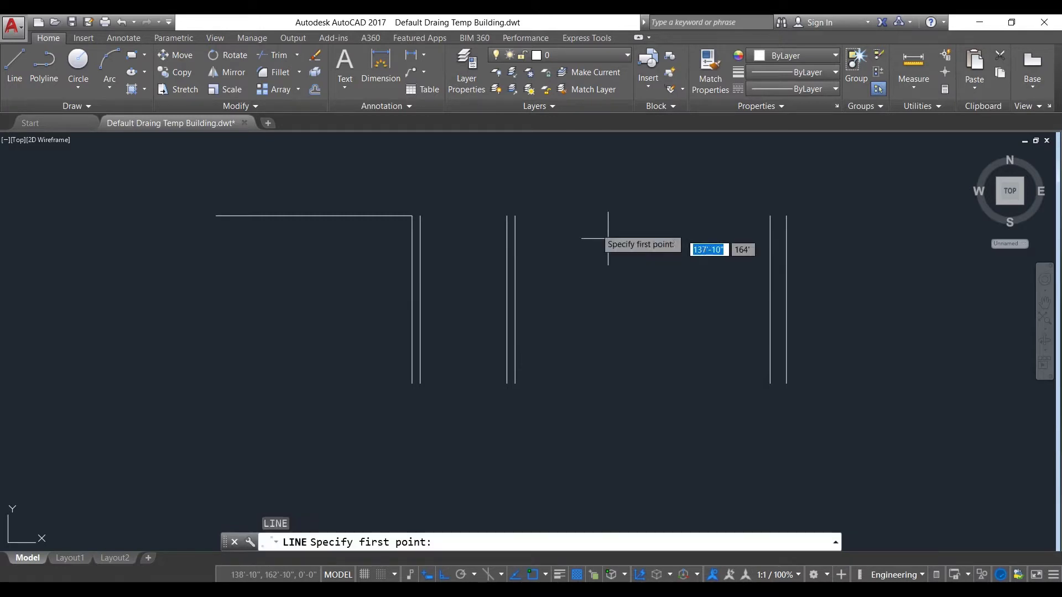
Draw a top line across the 13' bay from the middle wall to the right wall pair.
left_click(515, 215)
left_click(770, 216)
key("Escape")
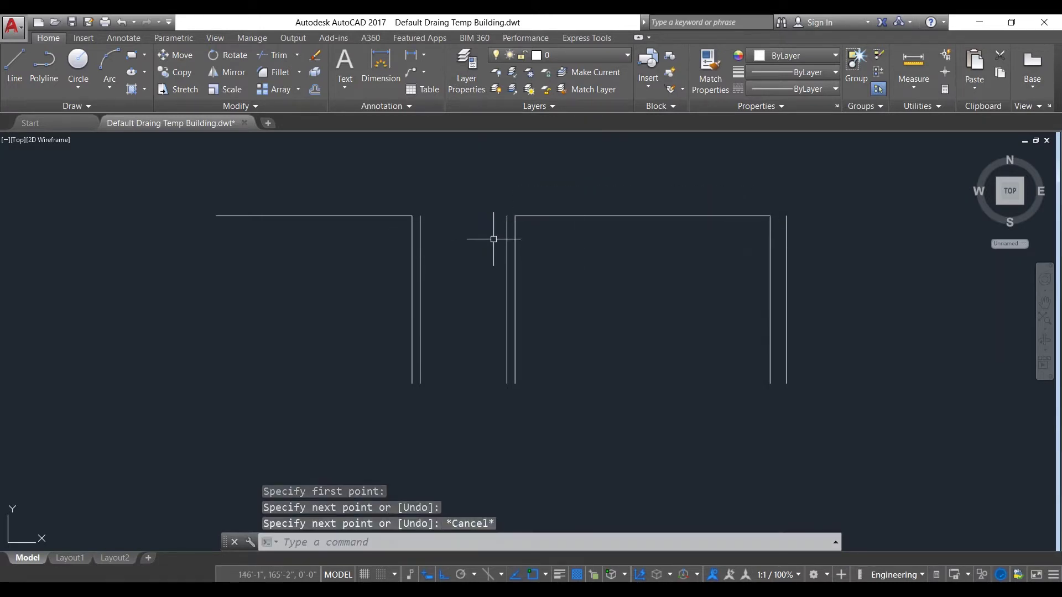
Draw a top line from the left inner wall line to the middle wall.
key("space")
left_click(420, 216)
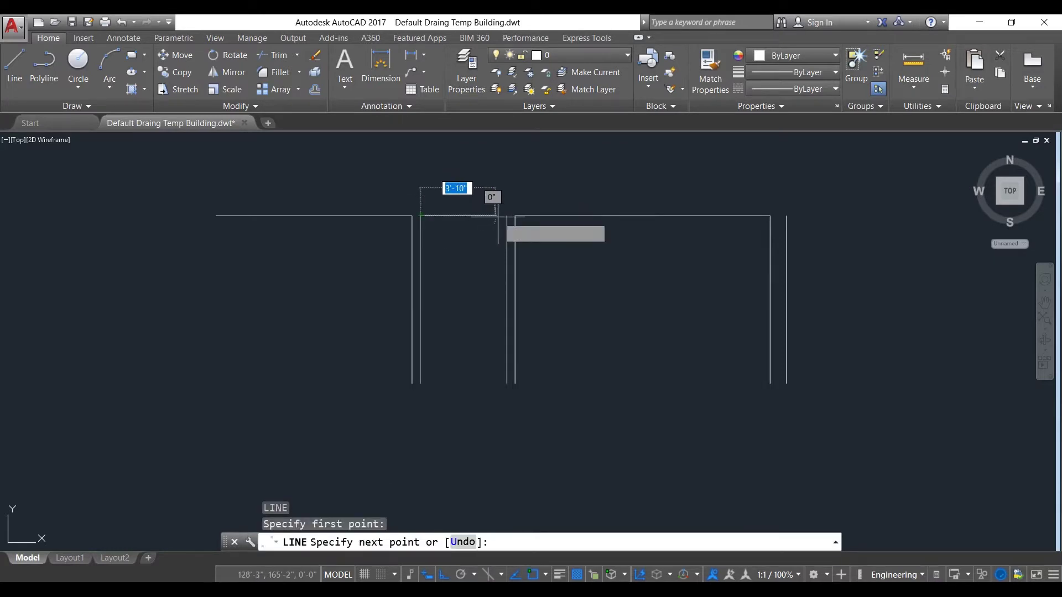
left_click(507, 216)
key("Escape")
scroll(602, 271, "down", 2)
scroll(602, 271, "down", 2)
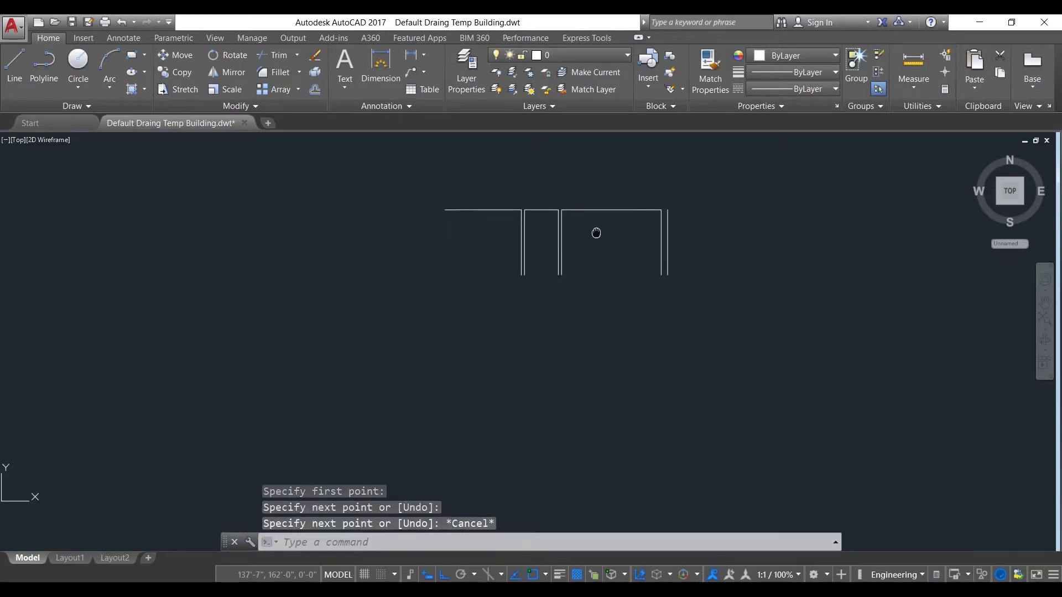
scroll(629, 249, "up", 4)
scroll(562, 313, "down", 2)
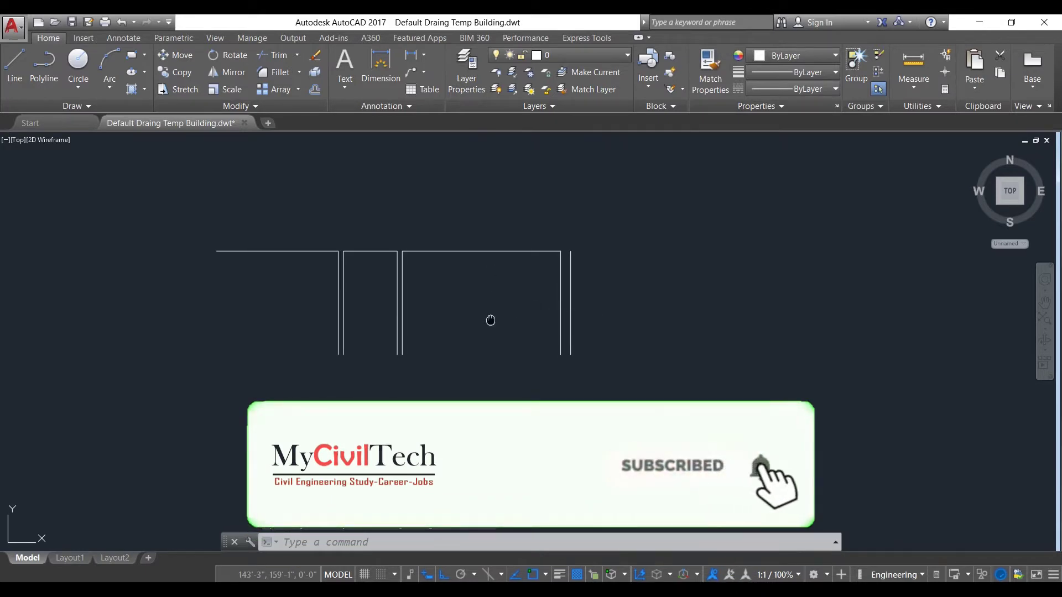
middle_click_drag(497, 312, 505, 301)
type("o")
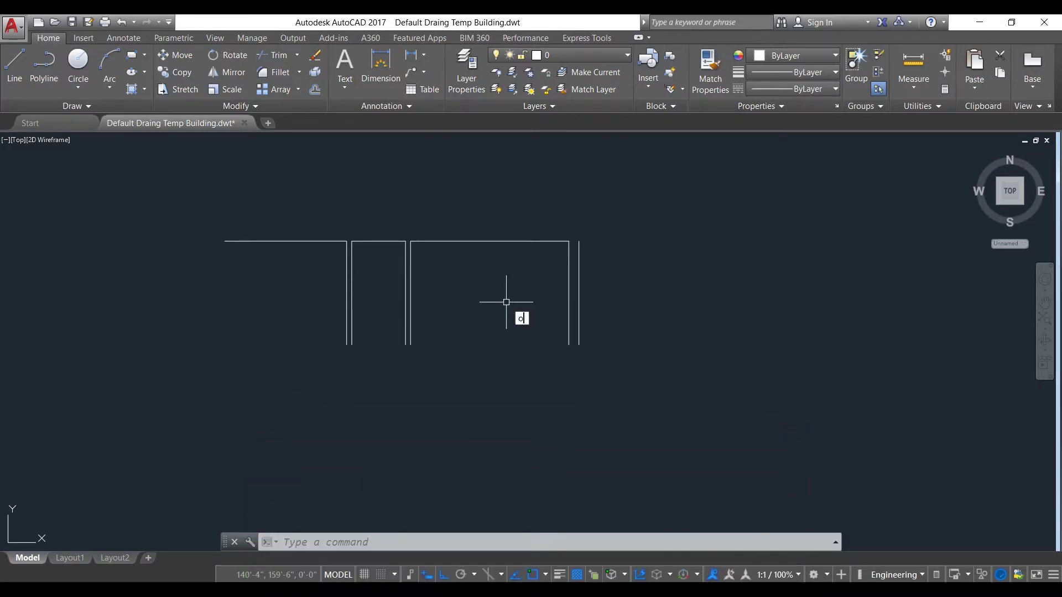
key("Return")
Copy the right room's top line 11' down and double it with a 5" offset.
type("11")
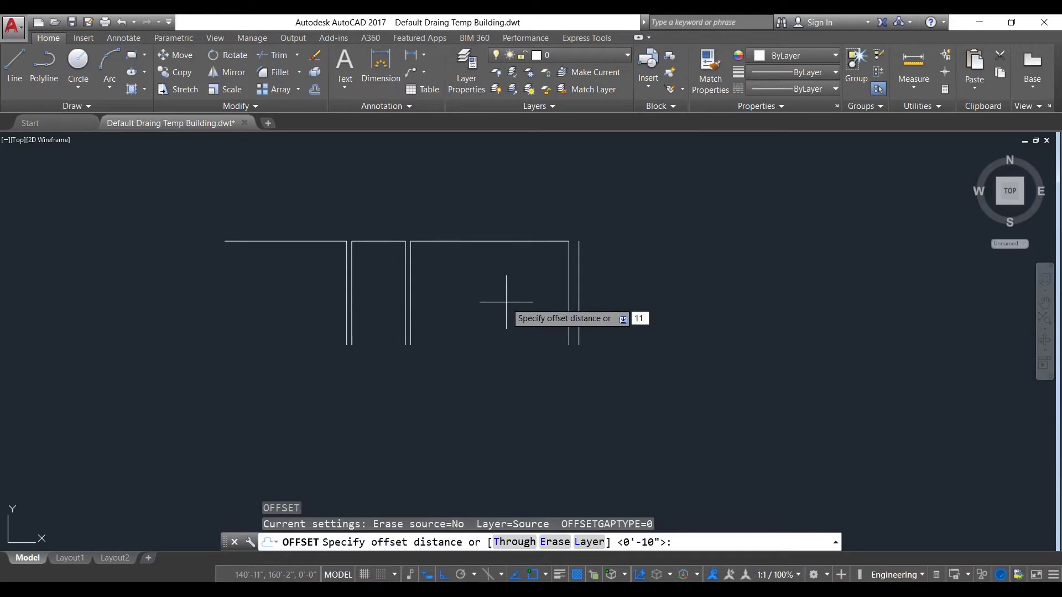
type("'")
key("Return")
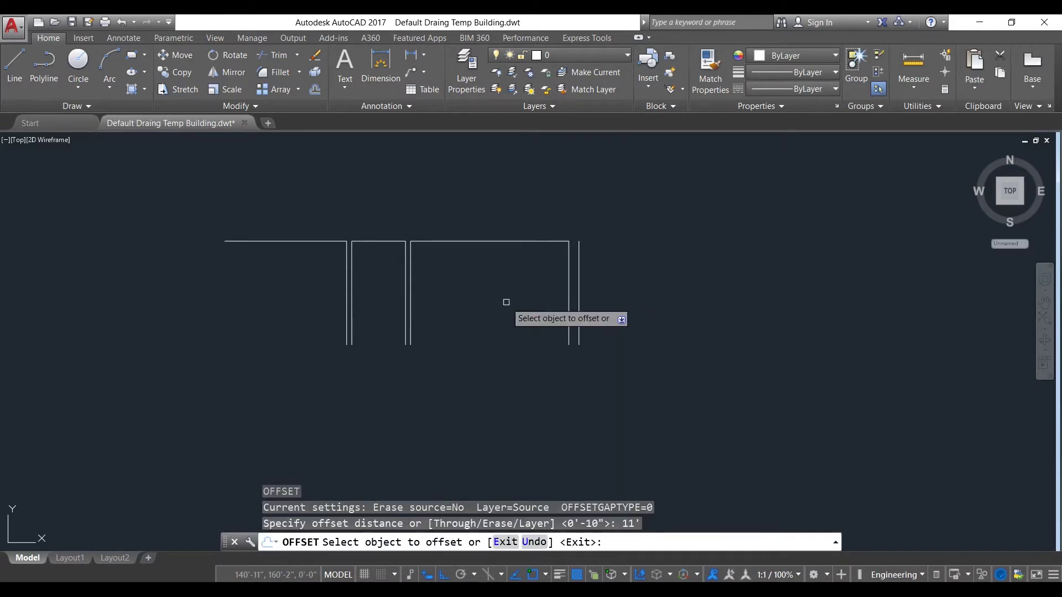
left_click(510, 241)
left_click(514, 320)
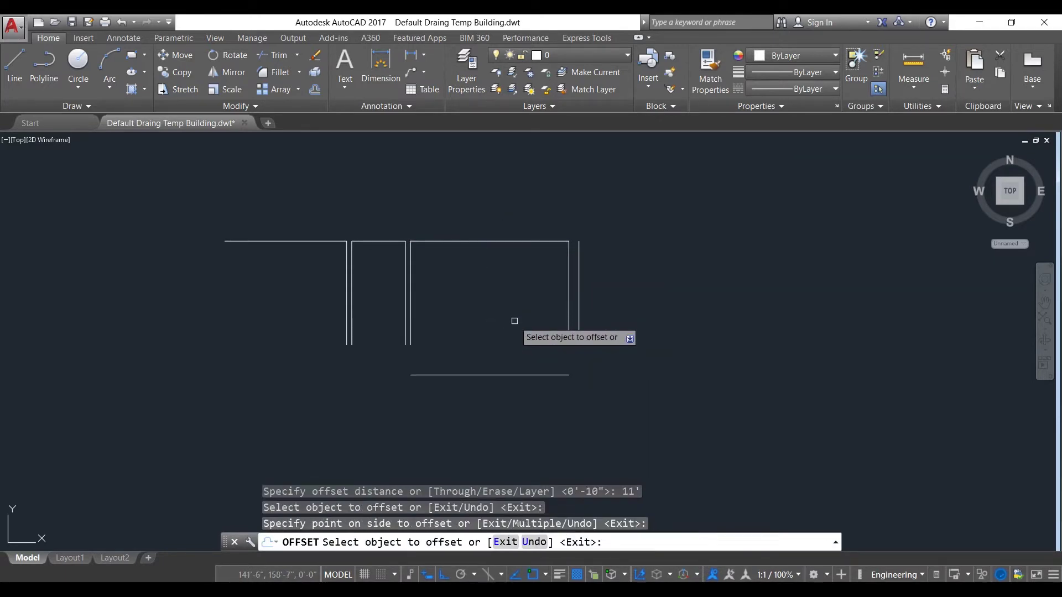
left_click(514, 375)
key("Return")
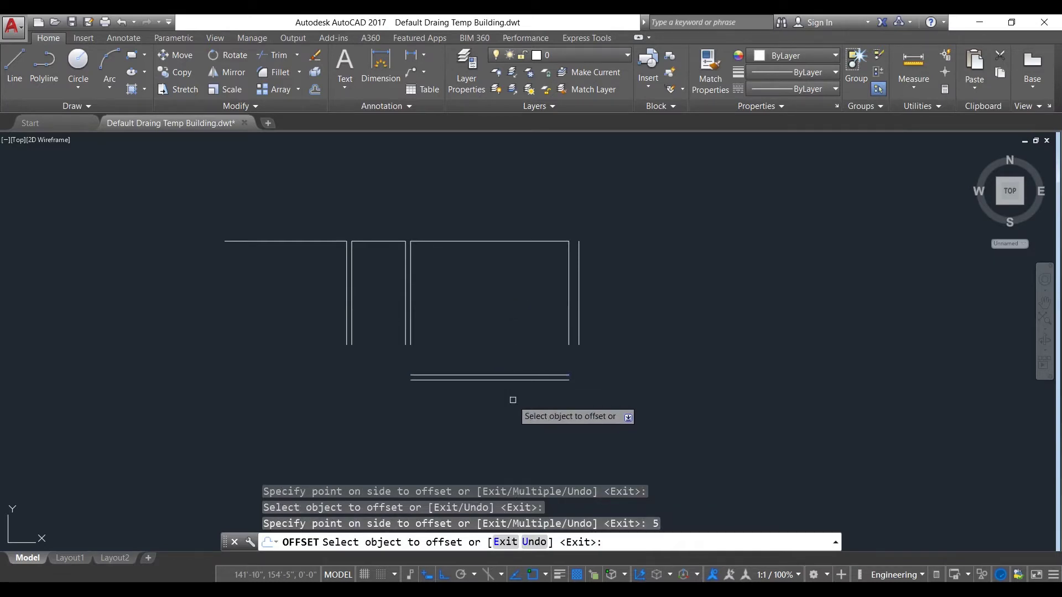
scroll(504, 399, "down", 2)
middle_click_drag(505, 383, 515, 340)
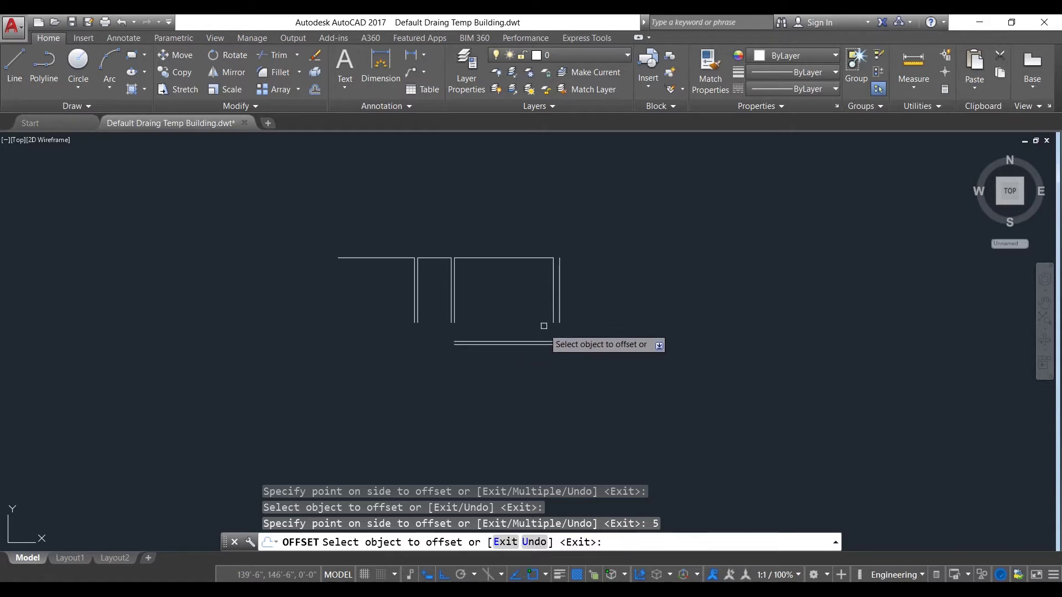
Add a single horizontal line 11'9" below the lower wall line.
left_click(542, 344)
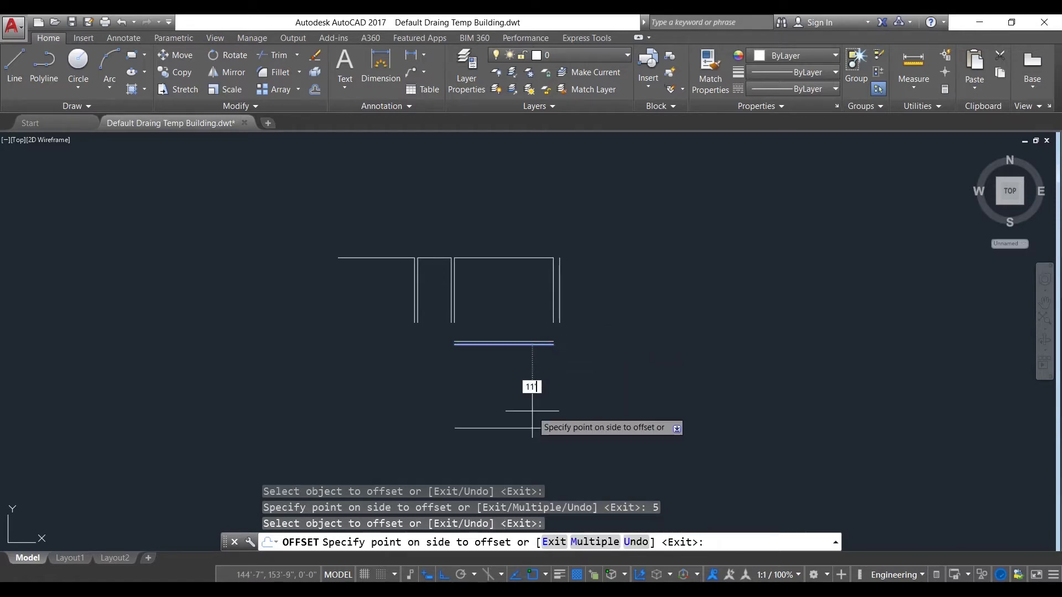
type("11'9\"")
key("Return")
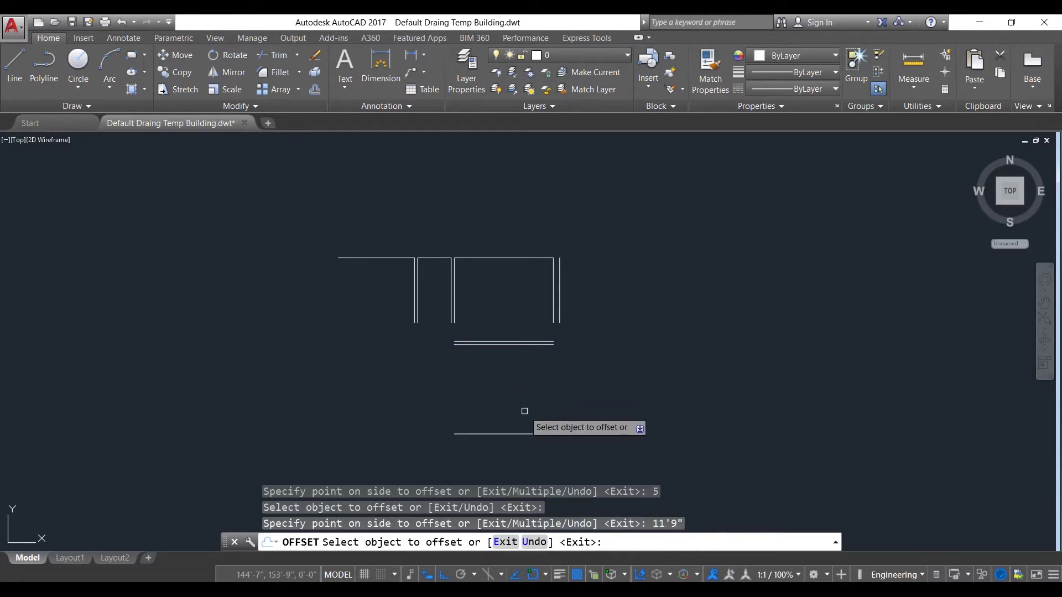
scroll(569, 360, "down", 2)
middle_click_drag(568, 350, 577, 315)
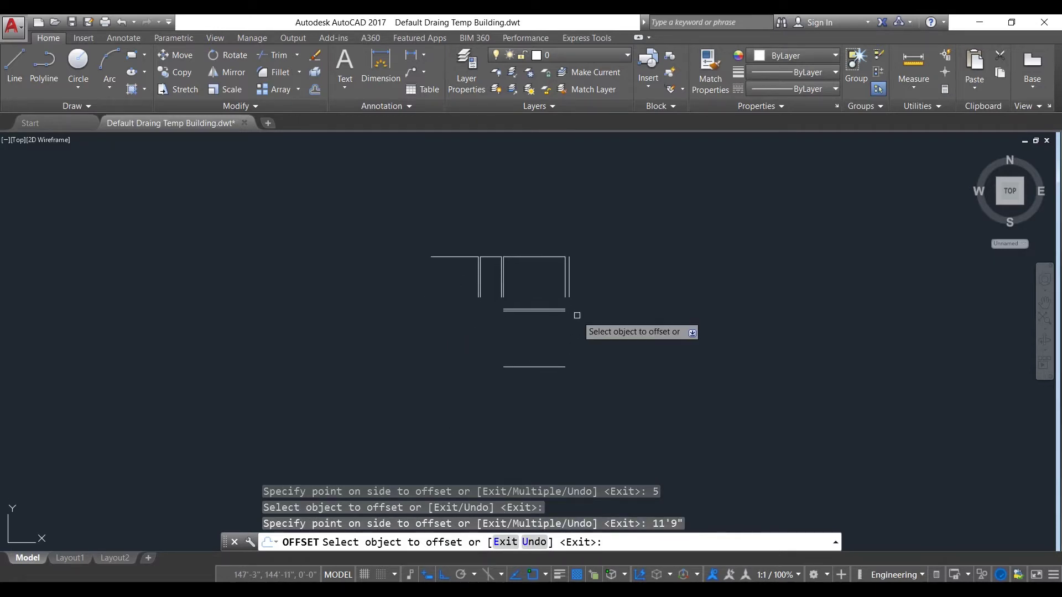
scroll(533, 363, "up", 4)
Double the newest lower line with a 5" offset.
left_click(556, 375)
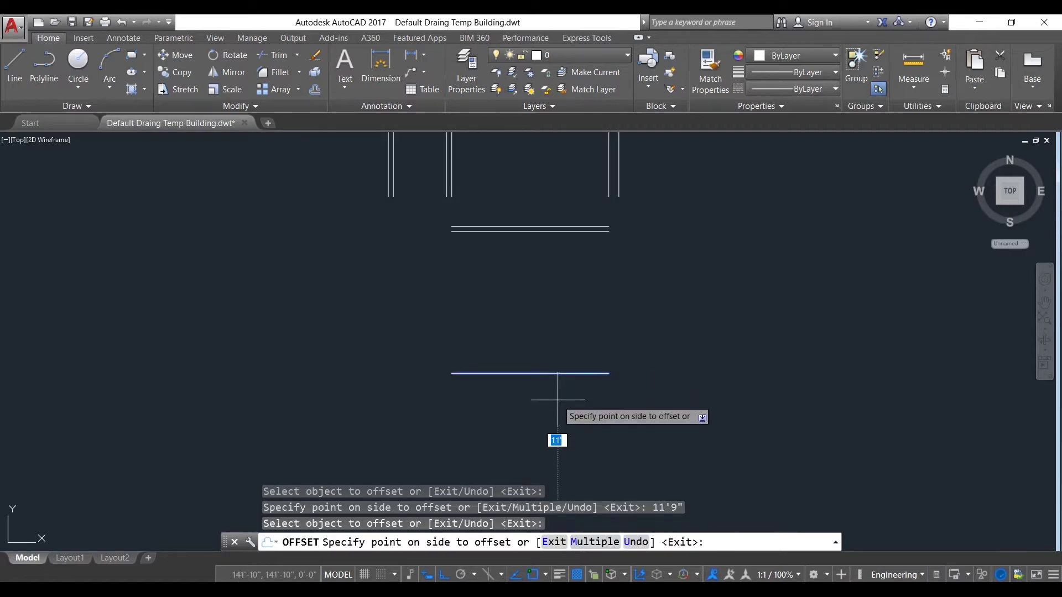
type("5")
key("Return")
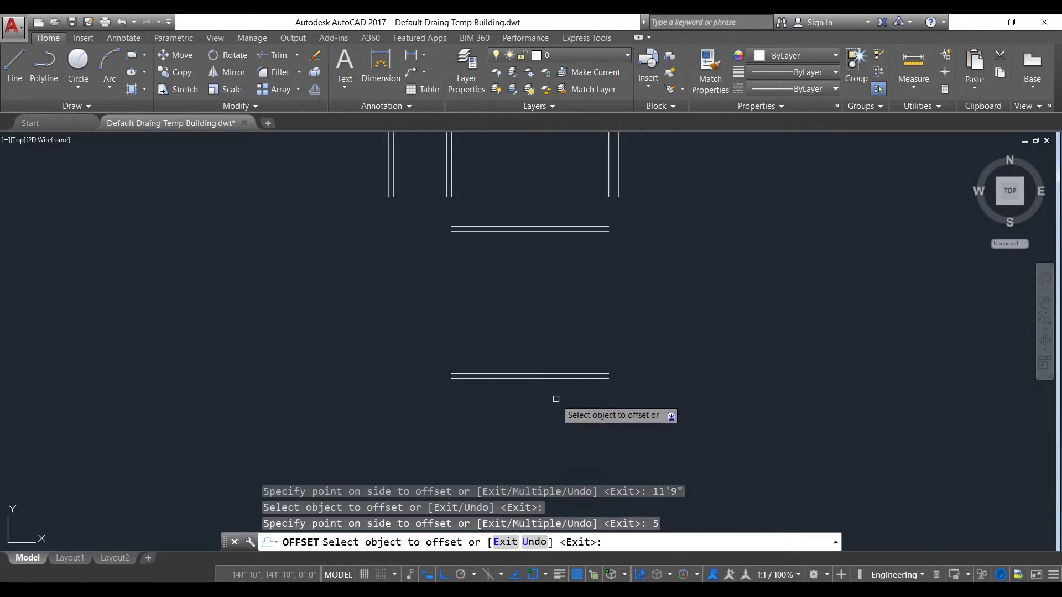
scroll(556, 399, "down", 2)
middle_click_drag(555, 399, 546, 344)
scroll(549, 332, "up", 2)
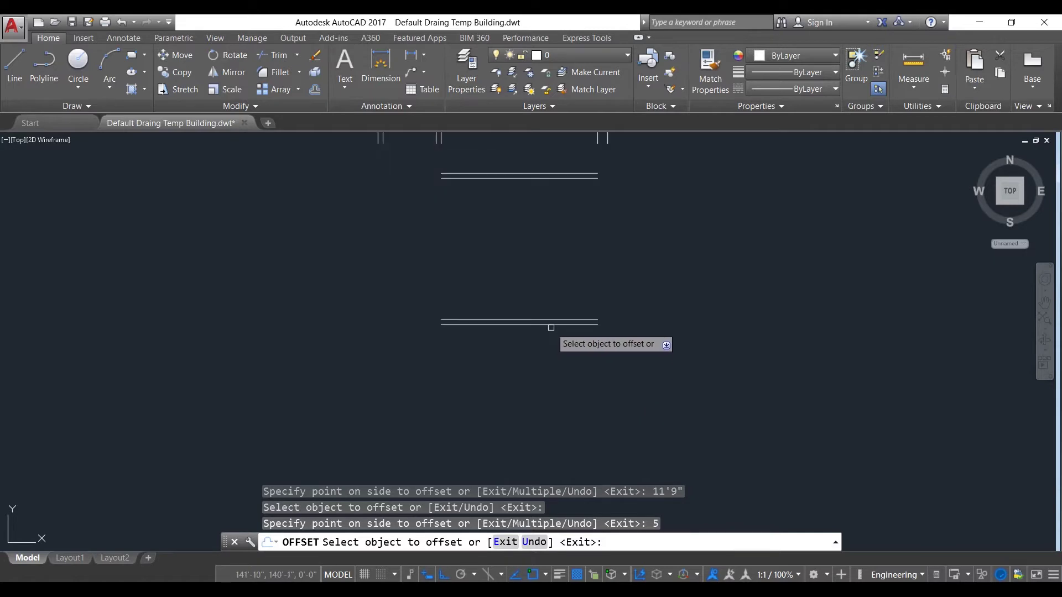
Offset the lower wall line 5'5" down and double the copy at 5".
left_click(551, 326)
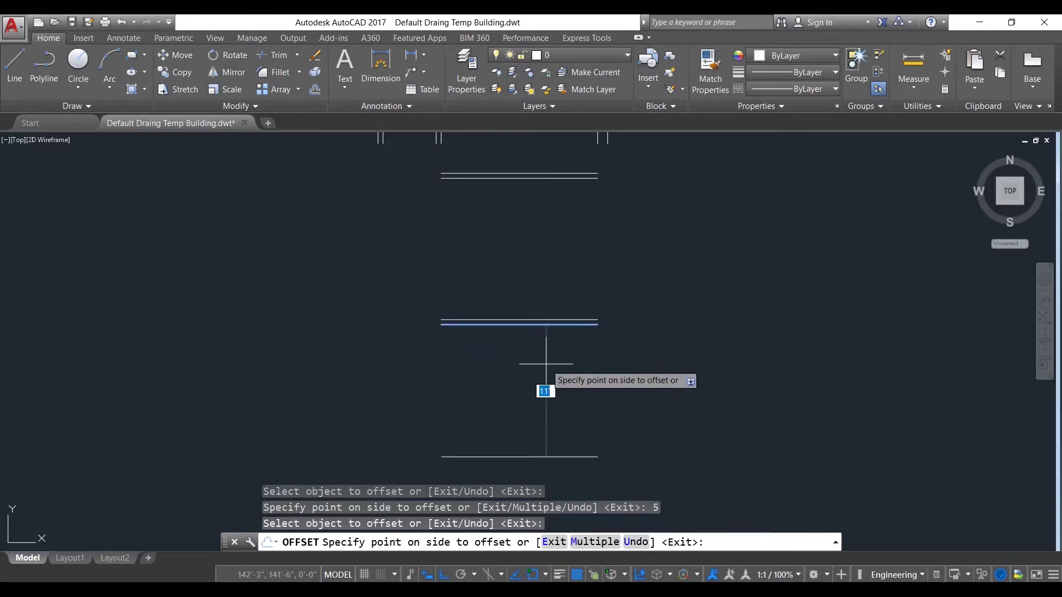
type("5'5")
key("Return")
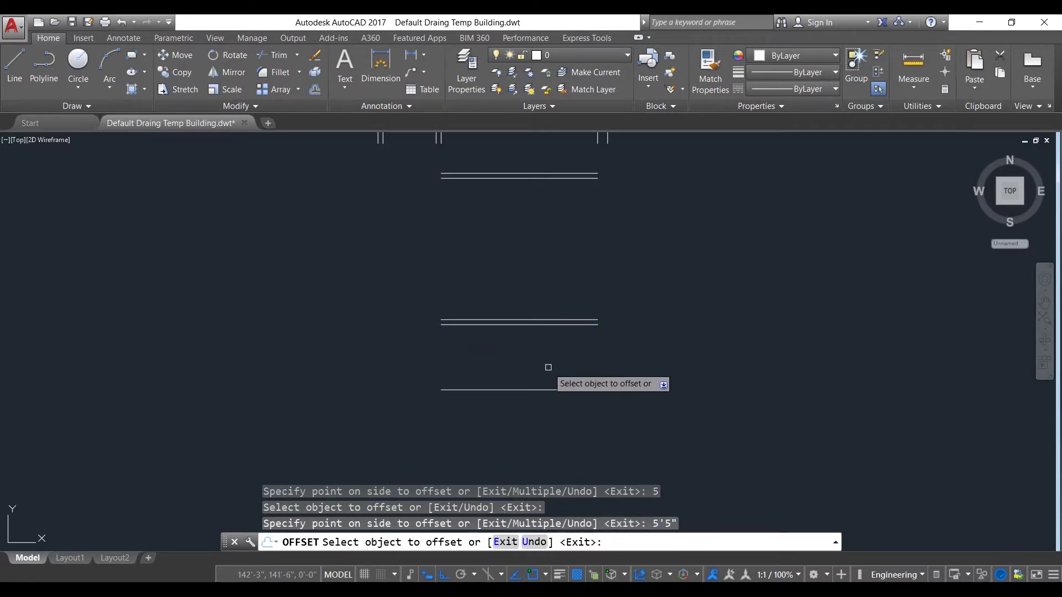
left_click(559, 389)
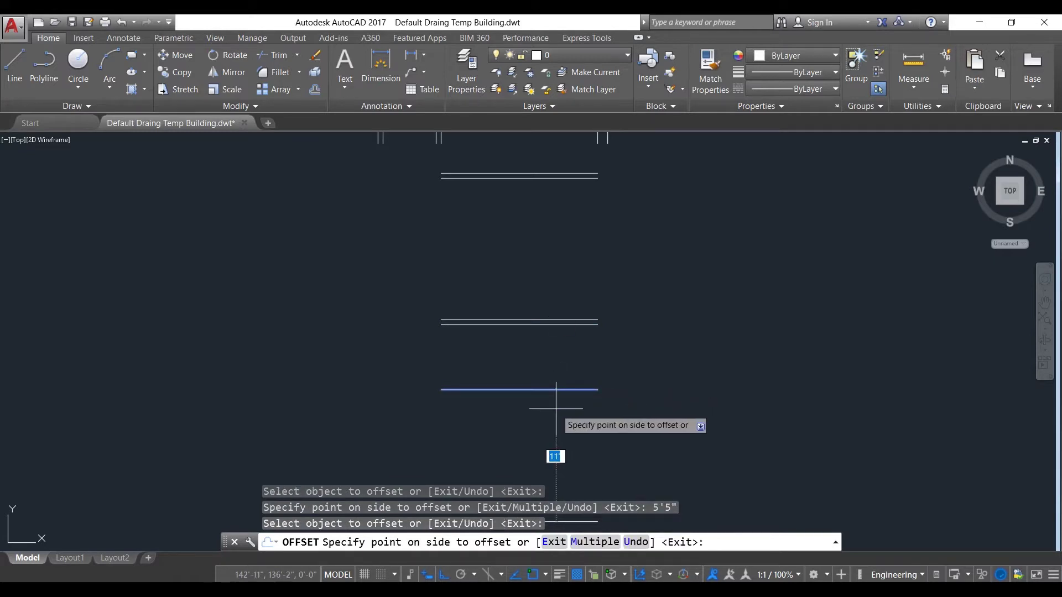
type("5")
key("Return")
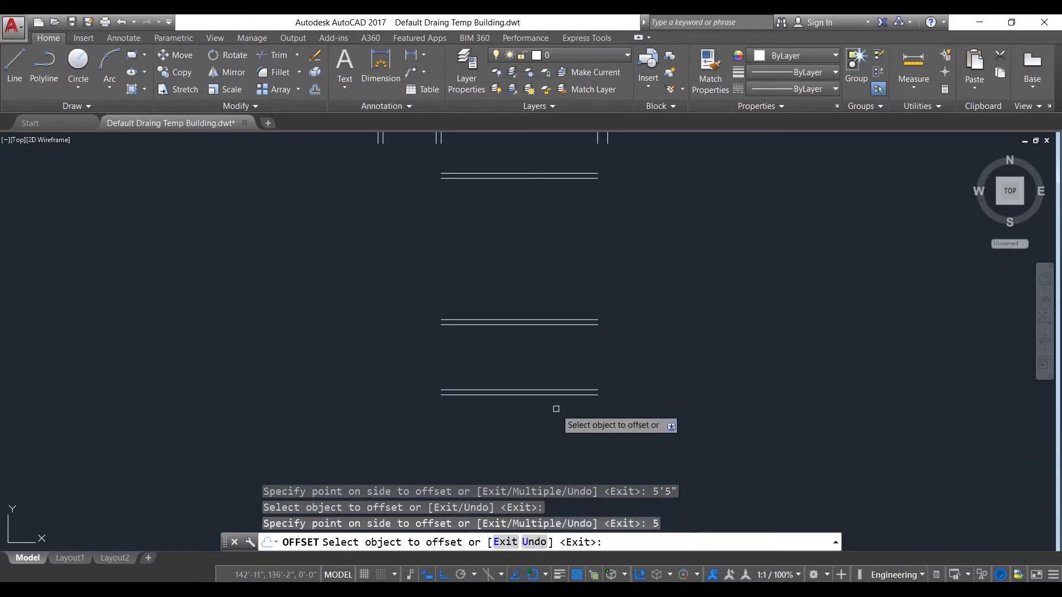
mouse_move(558, 404)
middle_mouse_down()
mouse_move(563, 351)
mouse_move(553, 374)
mouse_move(604, 332)
mouse_move(588, 355)
middle_mouse_up()
scroll(606, 335, "down", 2)
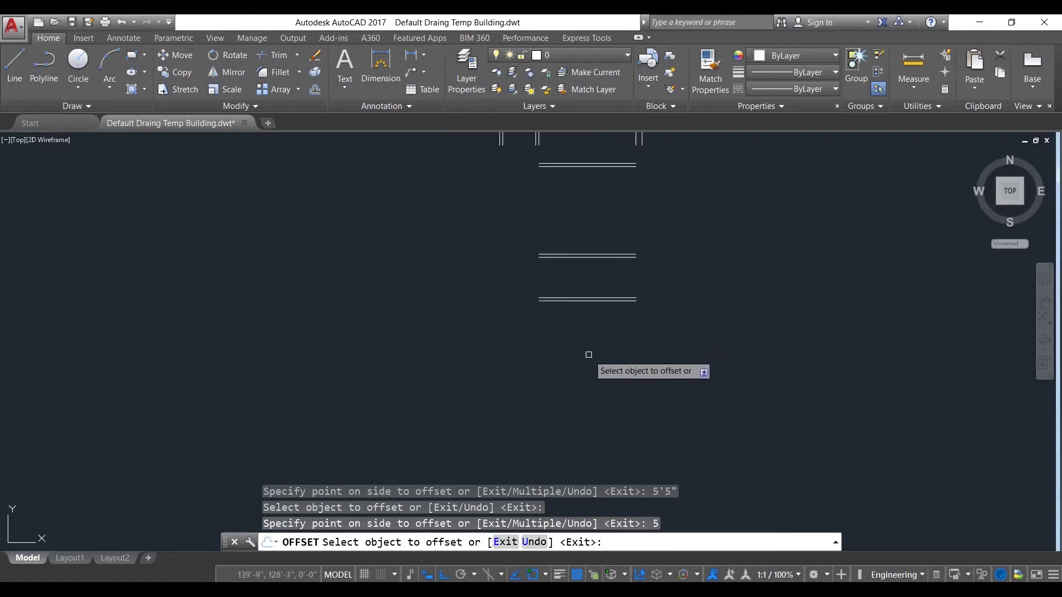
Offset the bottom wall line 15' further down and double it at 10".
left_click(589, 301)
type("15")
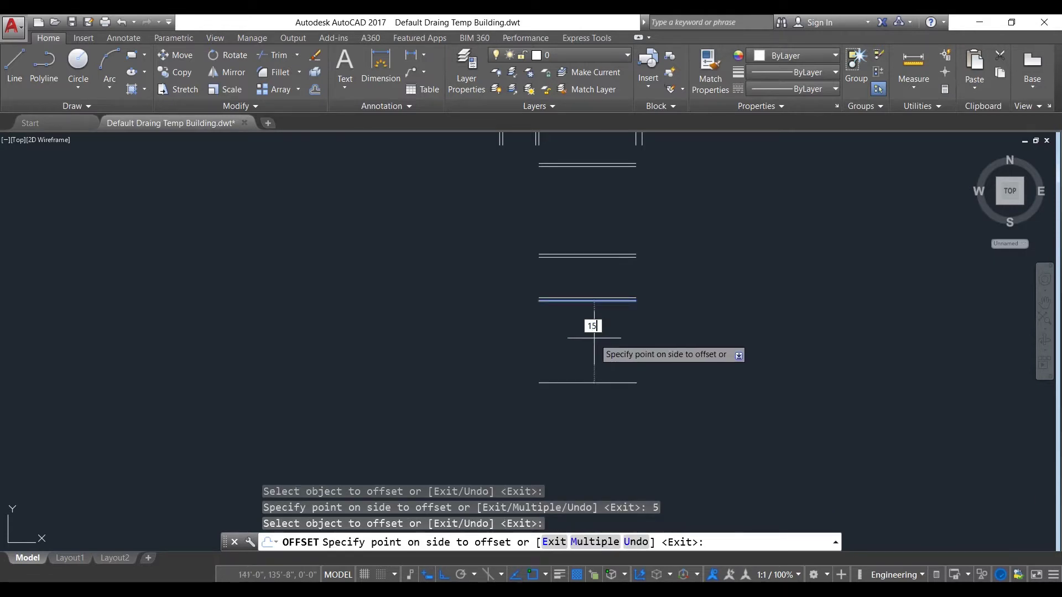
type("'")
key("Return")
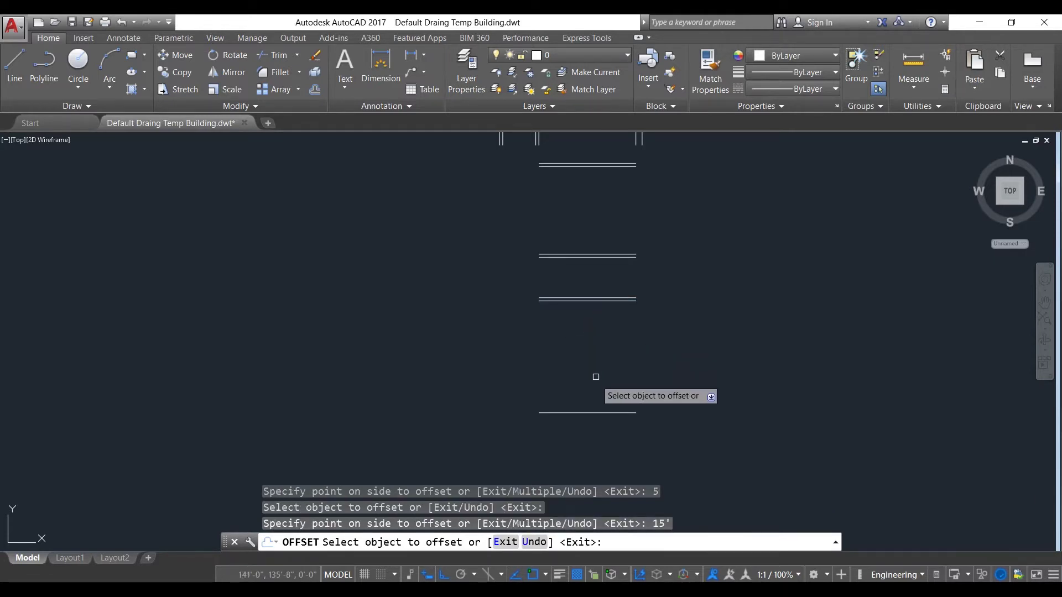
left_click(595, 413)
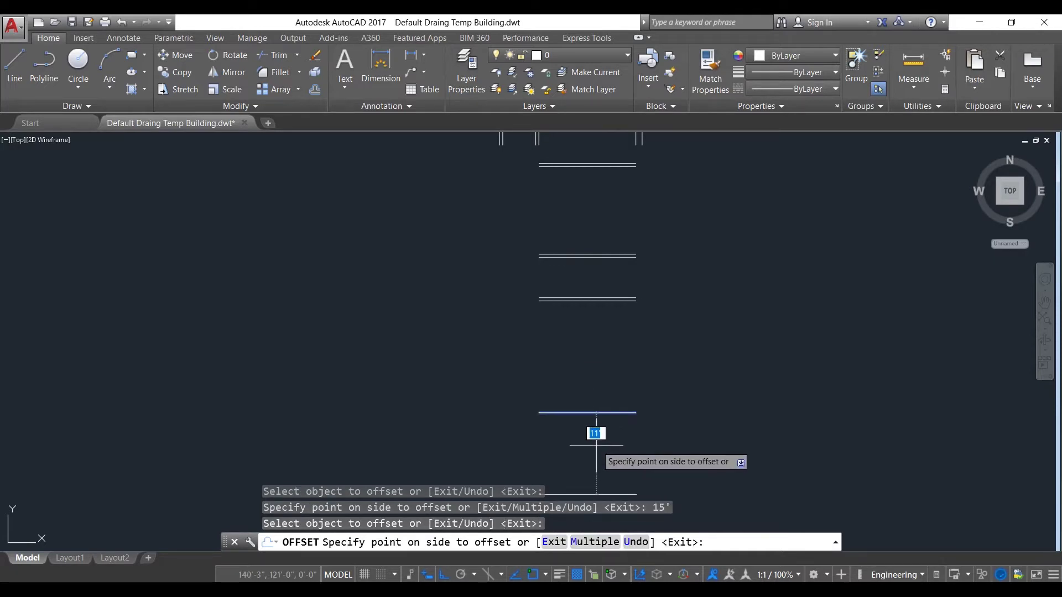
type("10\"")
key("Return")
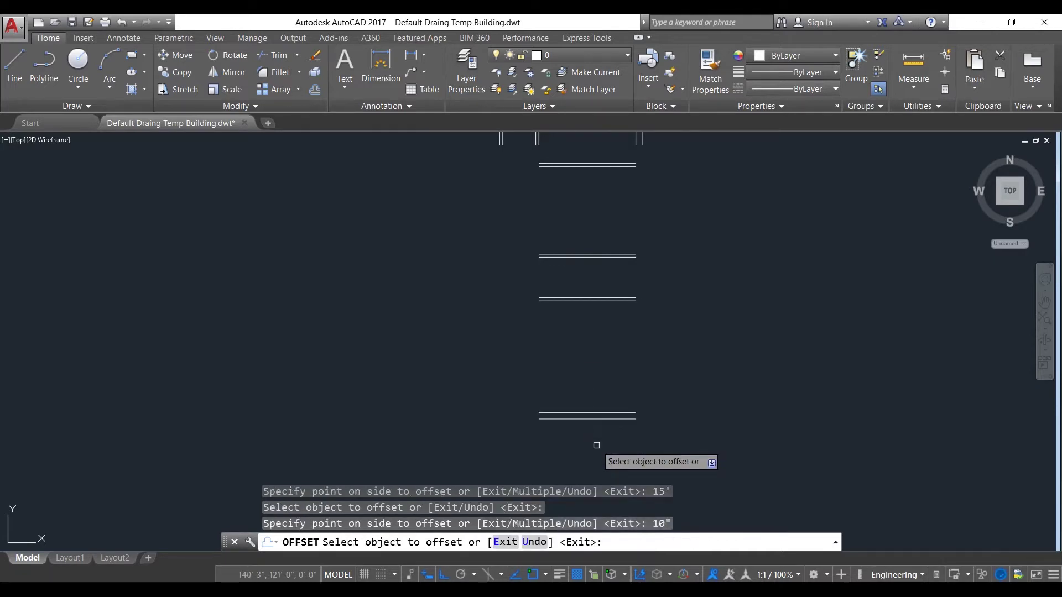
scroll(679, 372, "down", 2)
key("Escape")
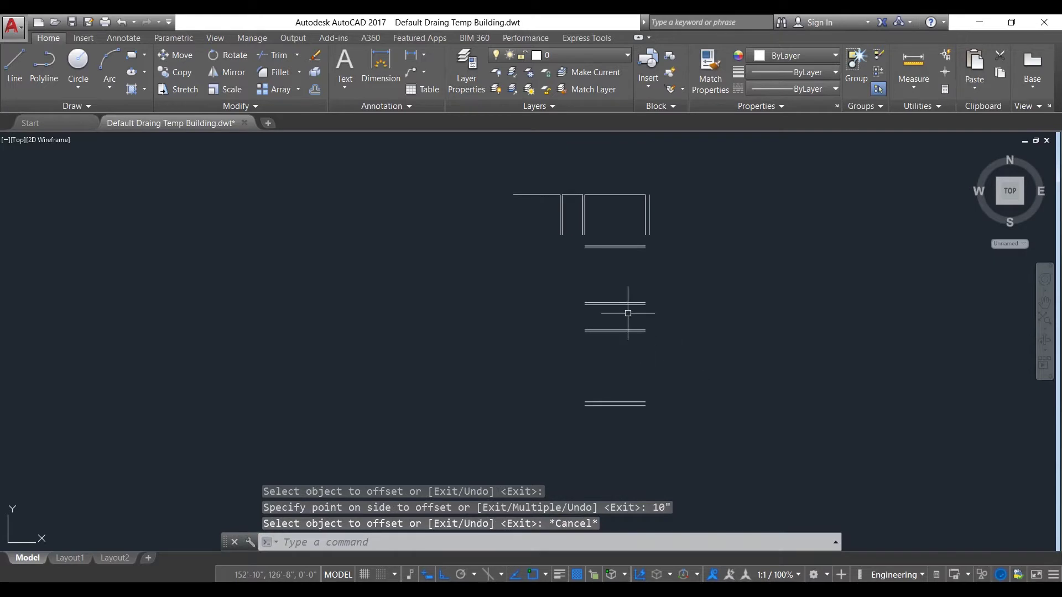
type("l")
key("Return")
scroll(640, 256, "up", 2)
scroll(642, 254, "down", 1)
Draw two vertical lines down the right side joining the horizontal wall ends.
scroll(645, 250, "up", 1)
left_click(640, 232)
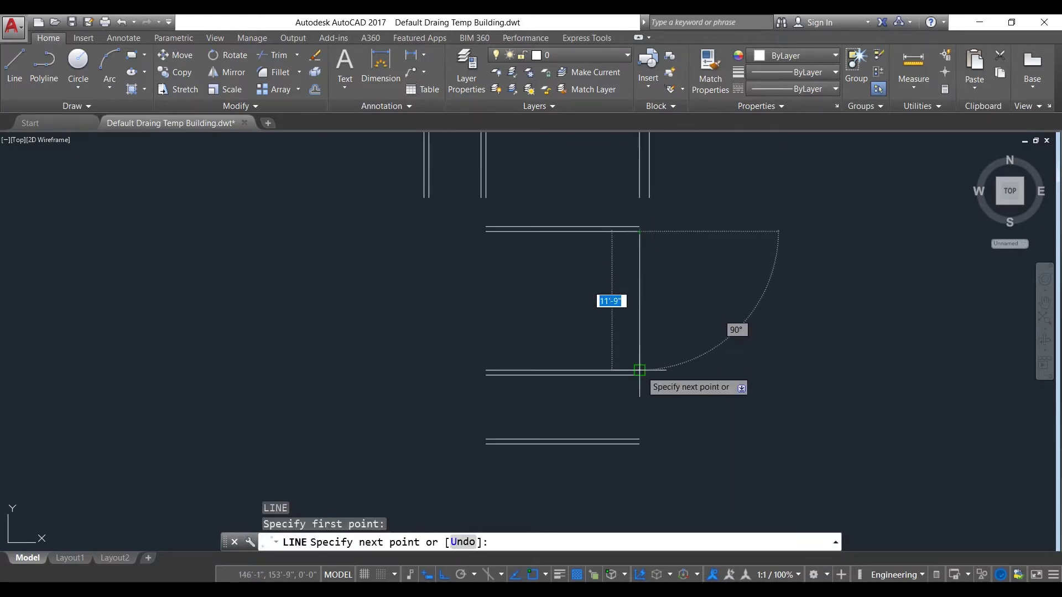
left_click(640, 370)
key("Escape")
key("Return")
left_click(640, 376)
left_click(640, 441)
scroll(663, 421, "down", 4)
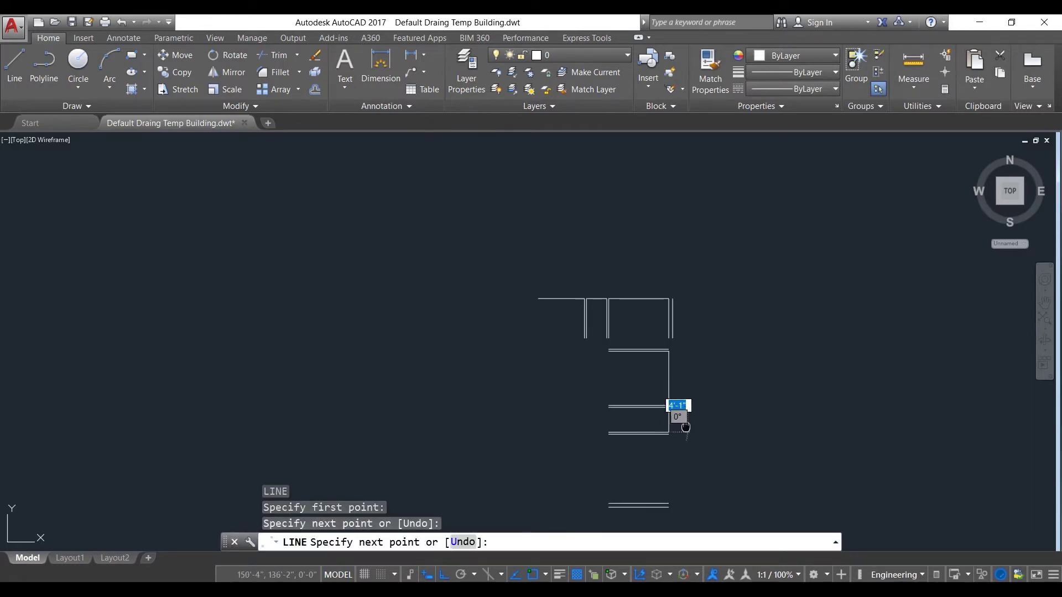
key("Escape")
Draw a vertical line from the room's lower-right corner down to the lower wall corner.
scroll(661, 360, "up", 6)
key("Return")
left_click(596, 248)
scroll(596, 250, "down", 3)
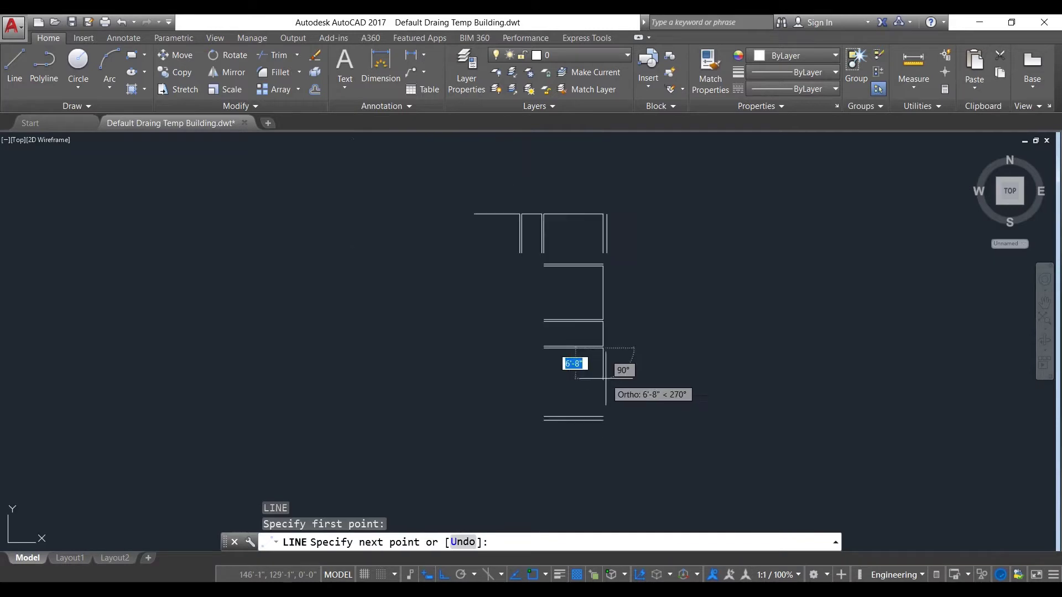
left_click(624, 341)
key("Escape")
scroll(673, 371, "down", 2)
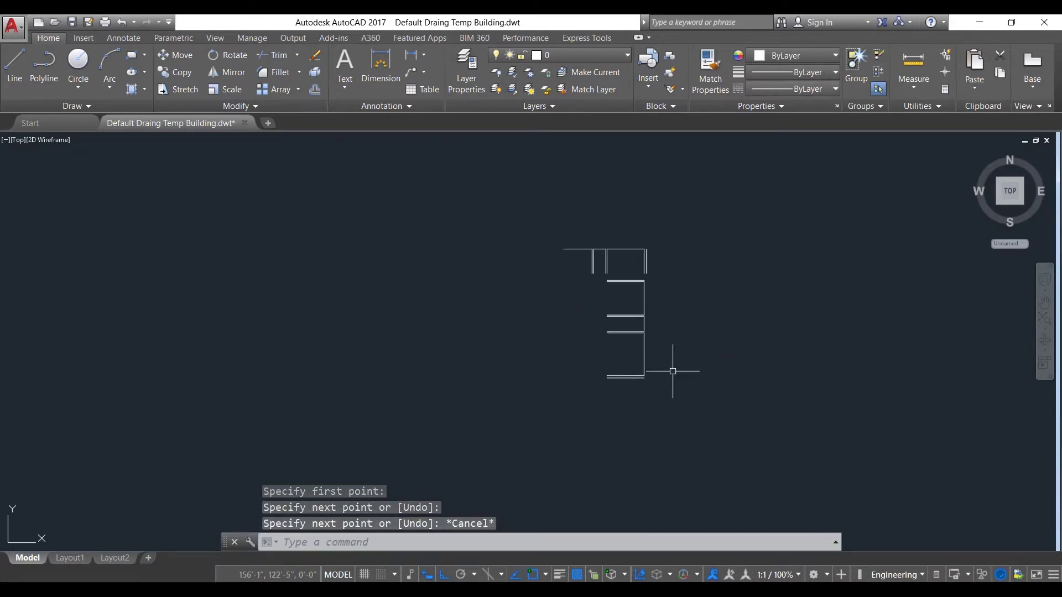
scroll(563, 276, "up", 2)
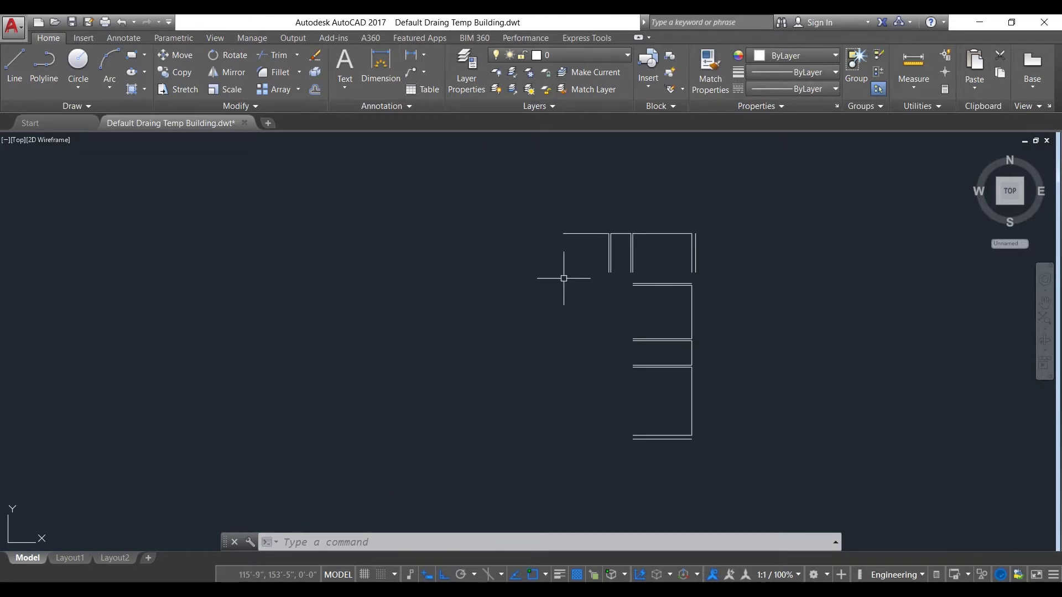
Copy the top line 19'9" down and double it with a 5" offset.
key("Return")
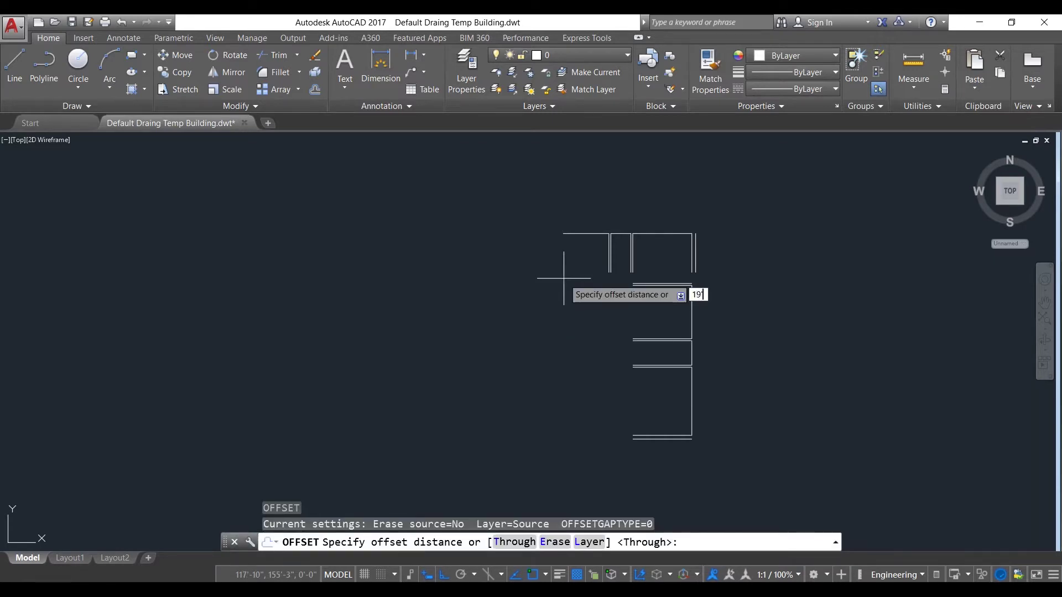
key("Return")
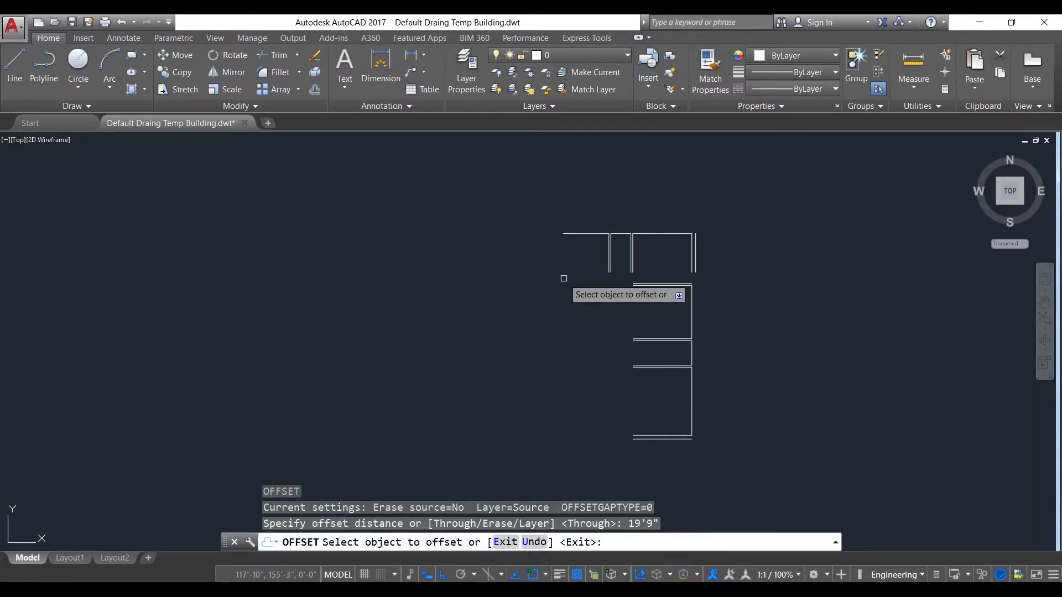
left_click(585, 234)
left_click(575, 317)
left_click(570, 324)
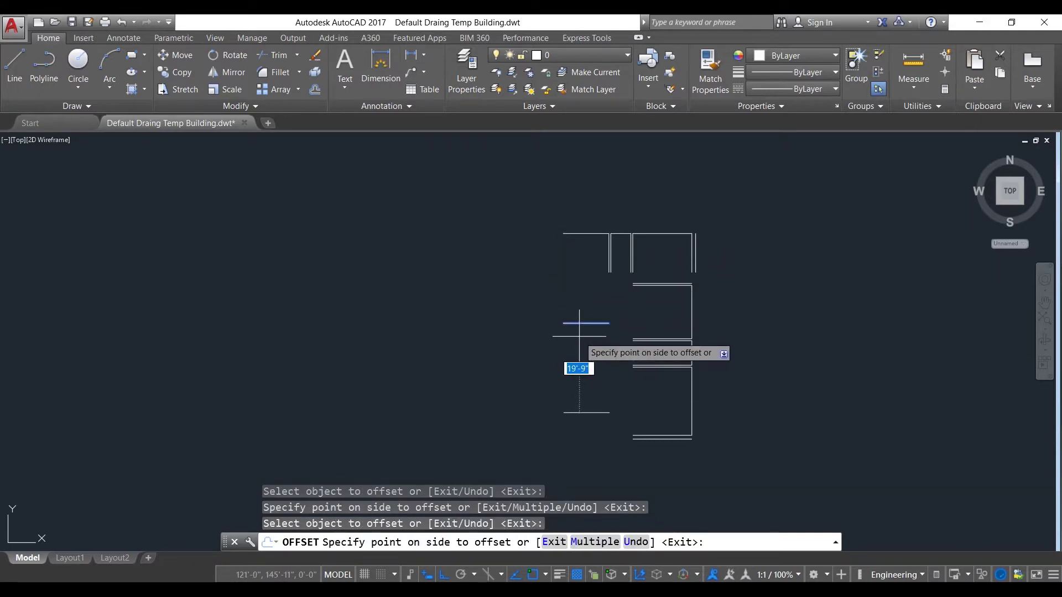
key("Return")
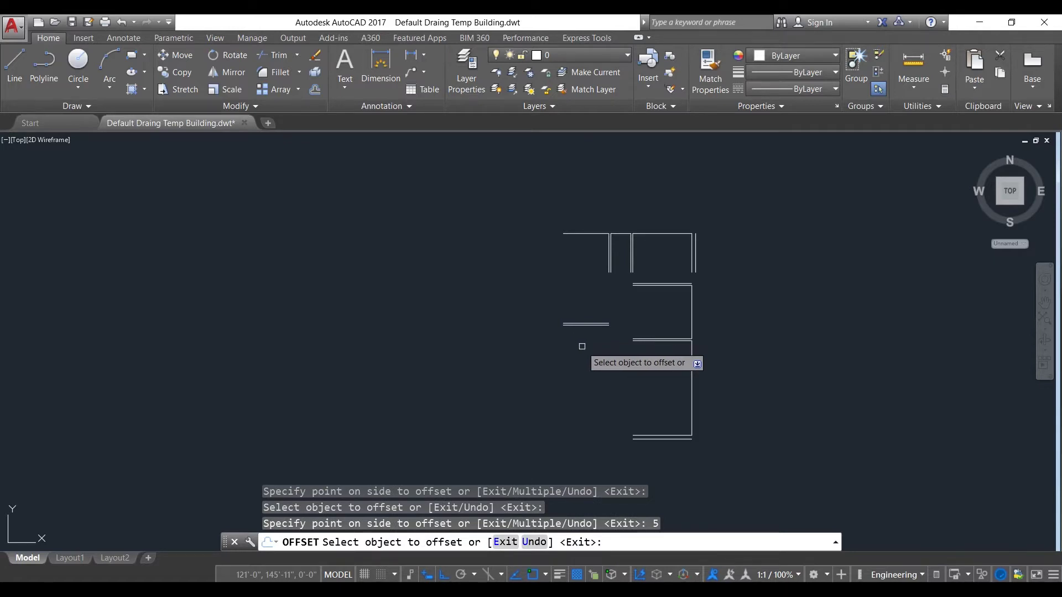
Offset the short horizontal wall line 9'7" down and double it at 5".
scroll(582, 347, "up", 2)
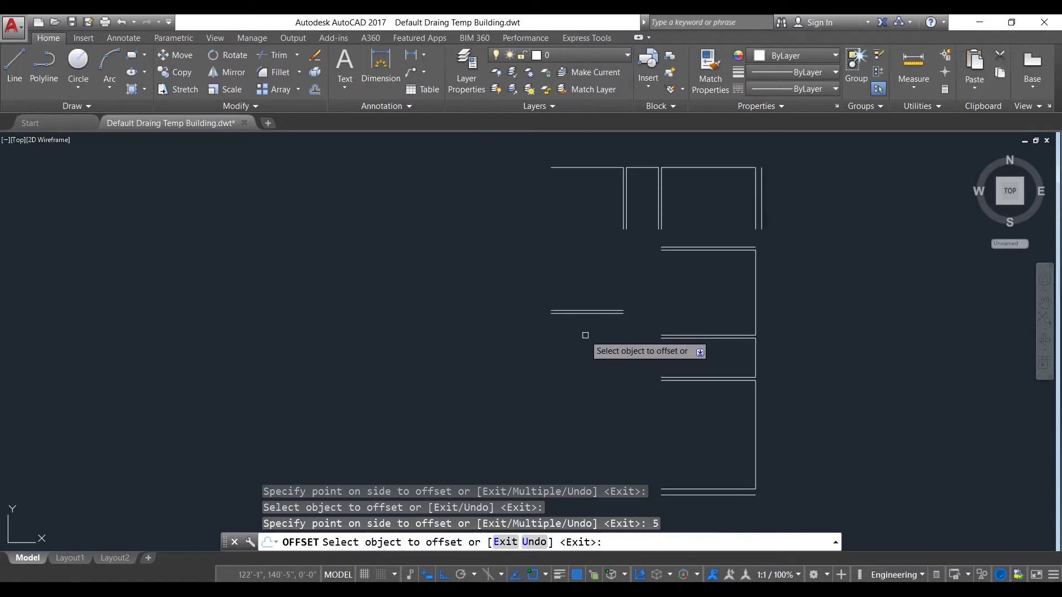
left_click(582, 313)
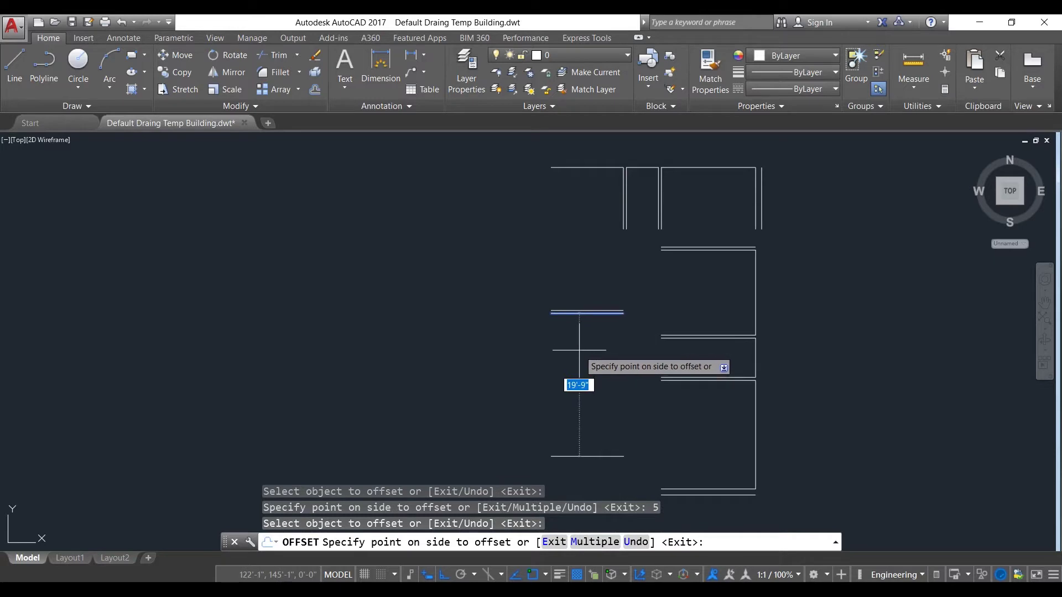
type("9'7\"")
key("Return")
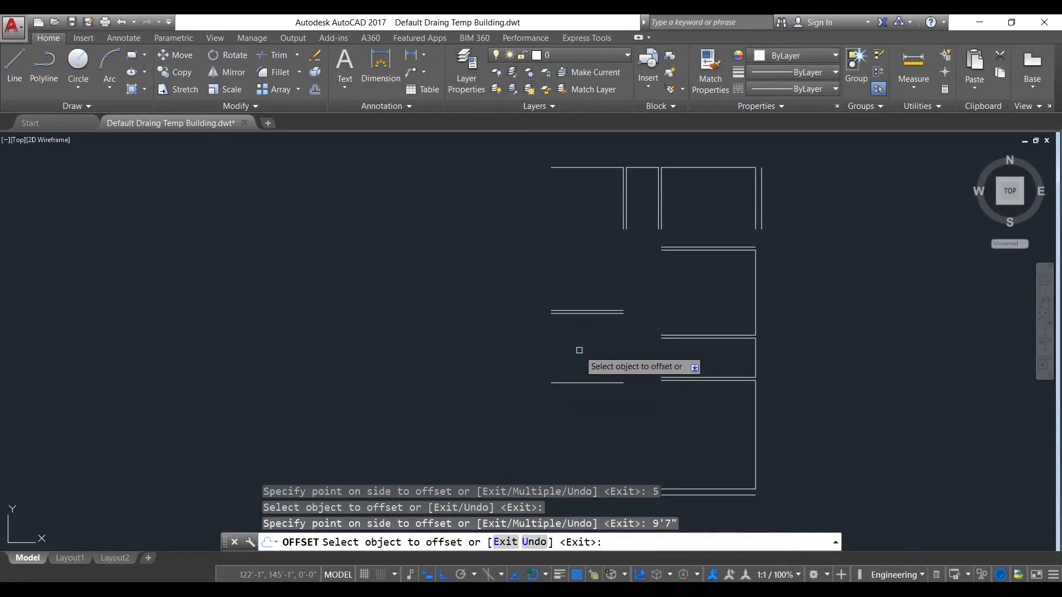
left_click(592, 376)
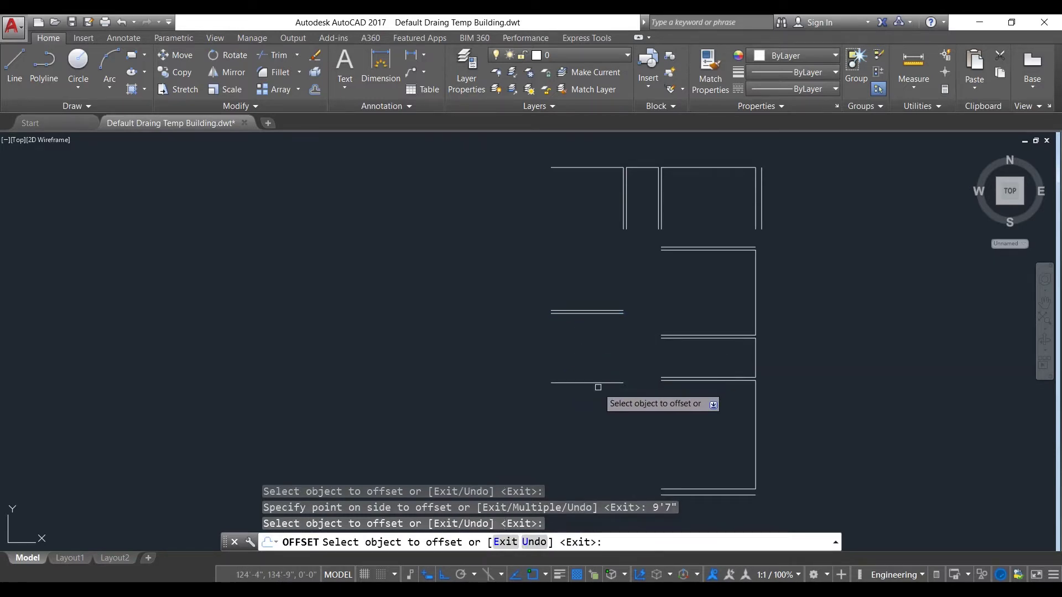
left_click(597, 382)
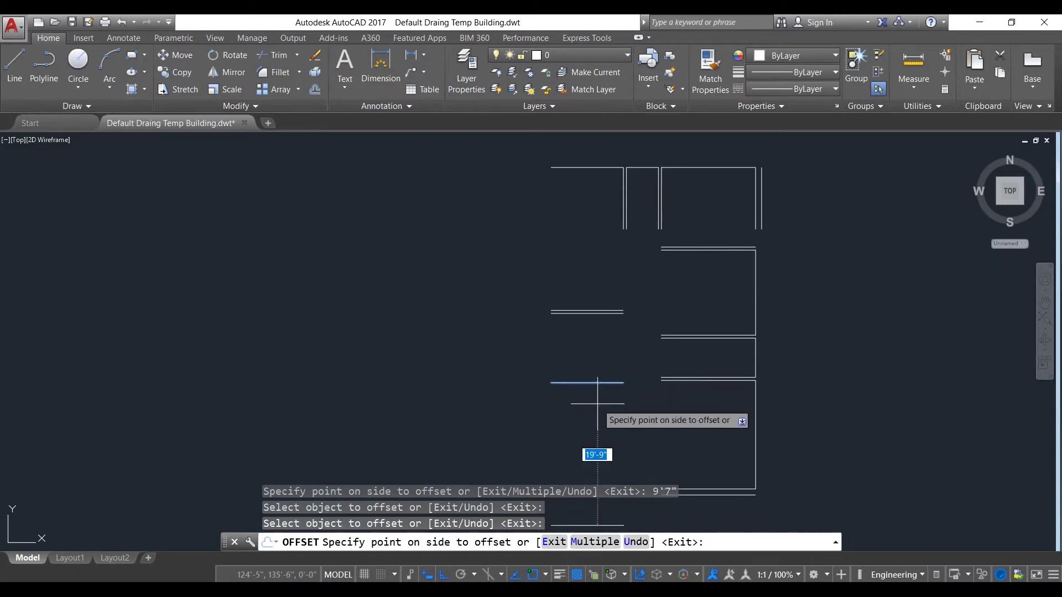
key("Return")
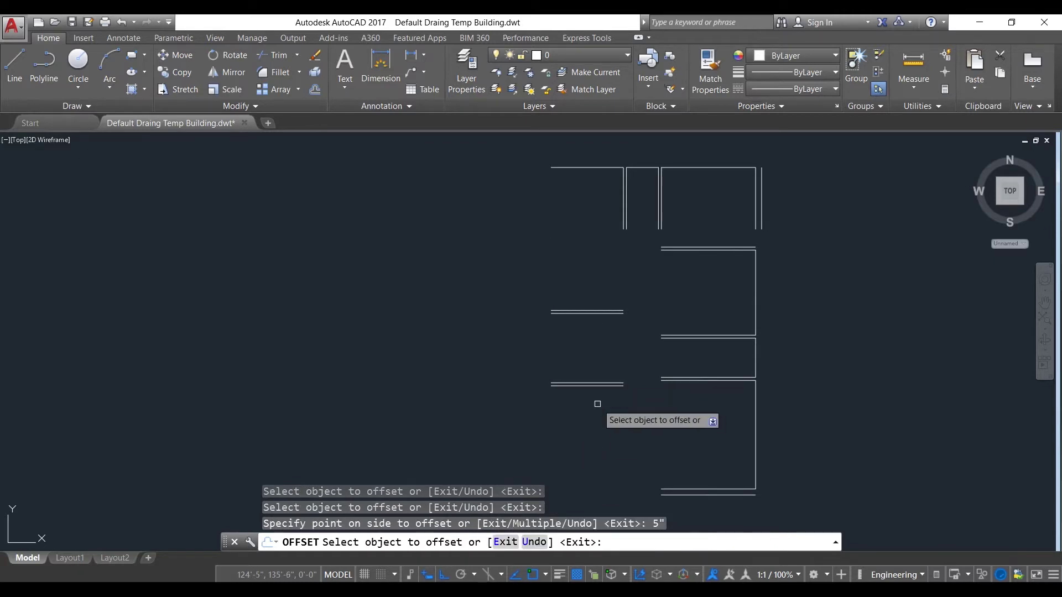
Copy the lower line of that wall 6' further down.
scroll(598, 387, "down", 2)
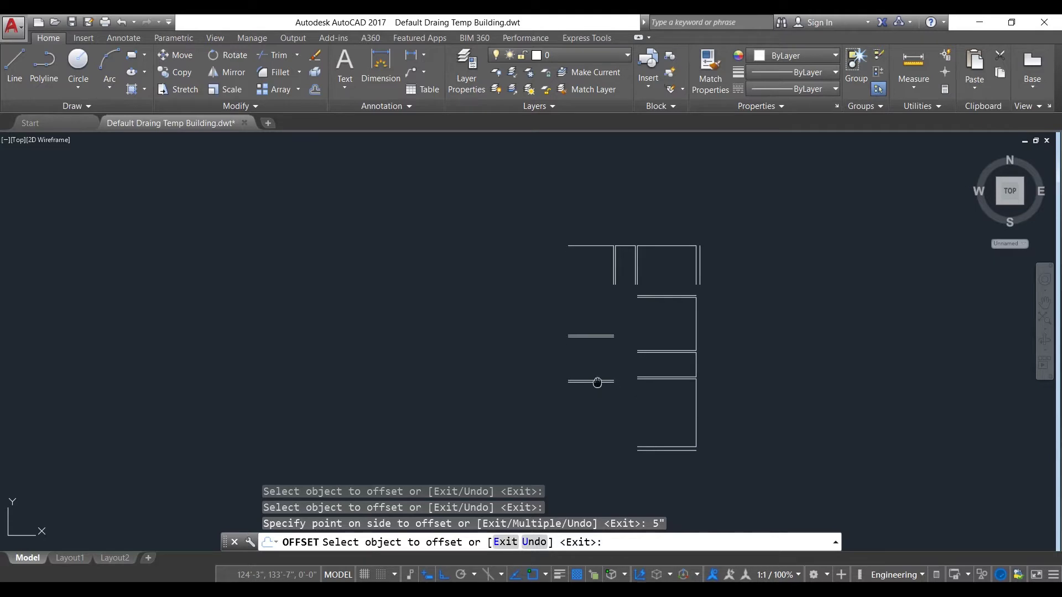
scroll(578, 387, "up", 5)
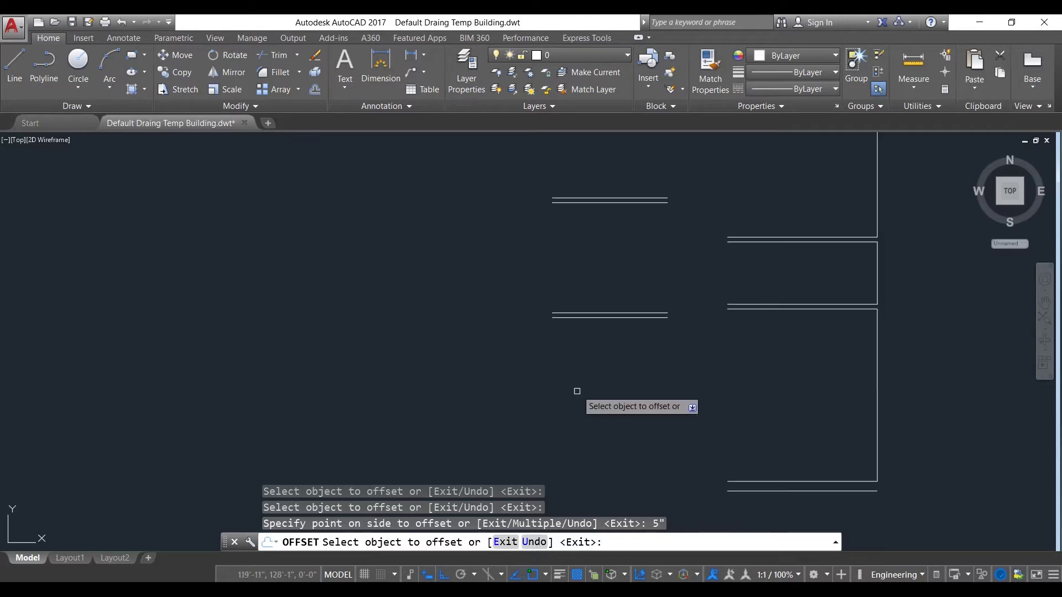
left_click(589, 315)
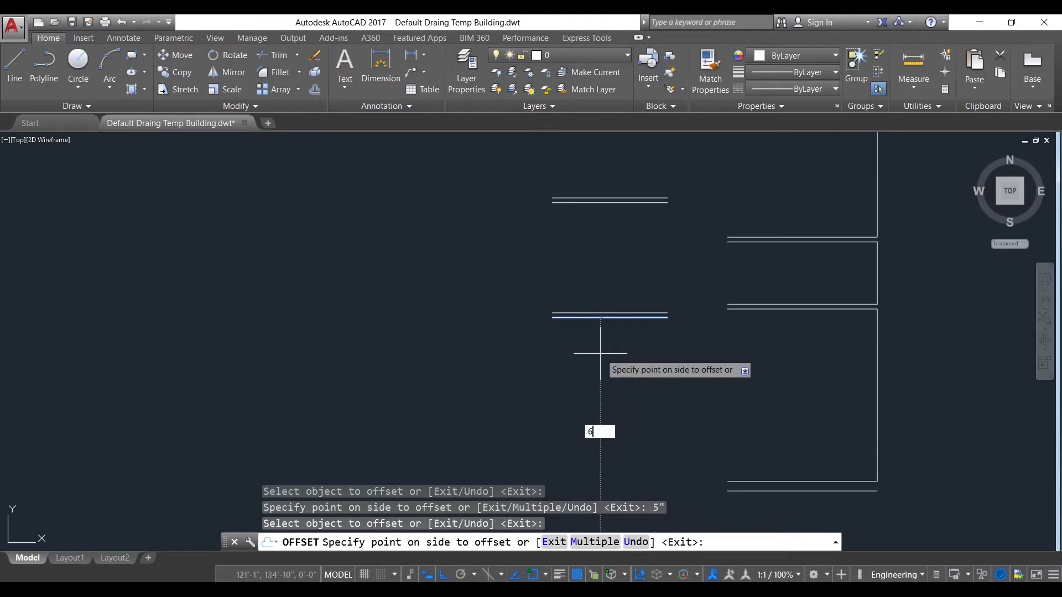
type("6'")
key("Return")
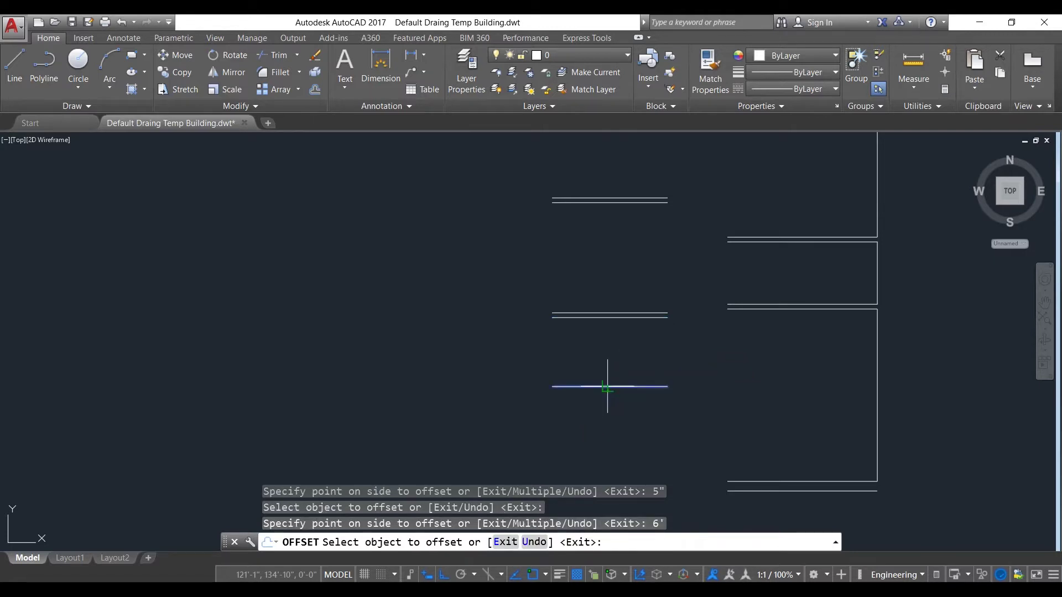
Double the 6' line with a 10" offset, replacing an undone 5" copy.
left_click(607, 387)
key("Return")
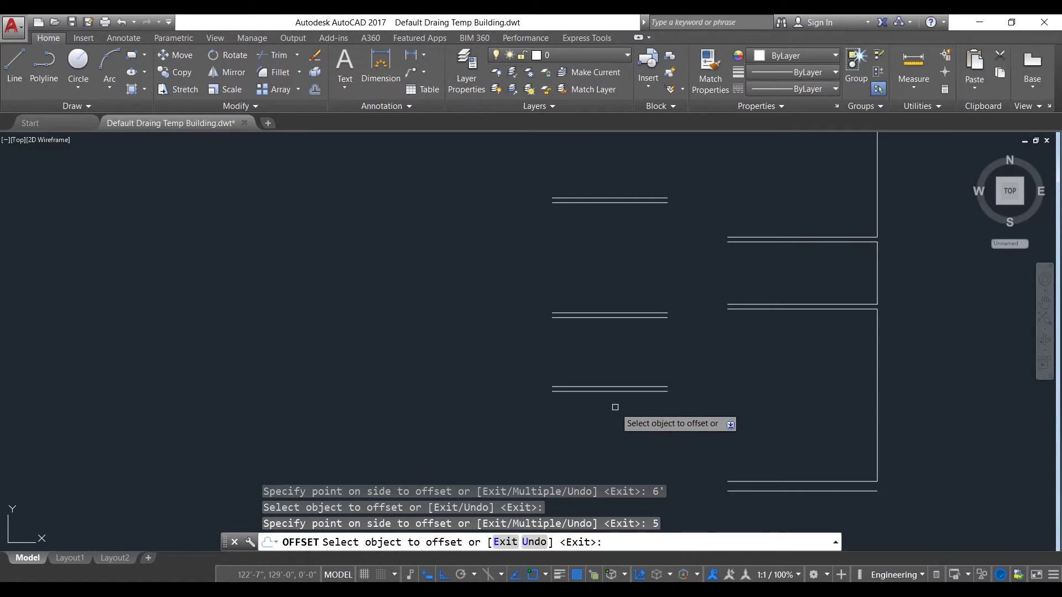
key("ctrl+z")
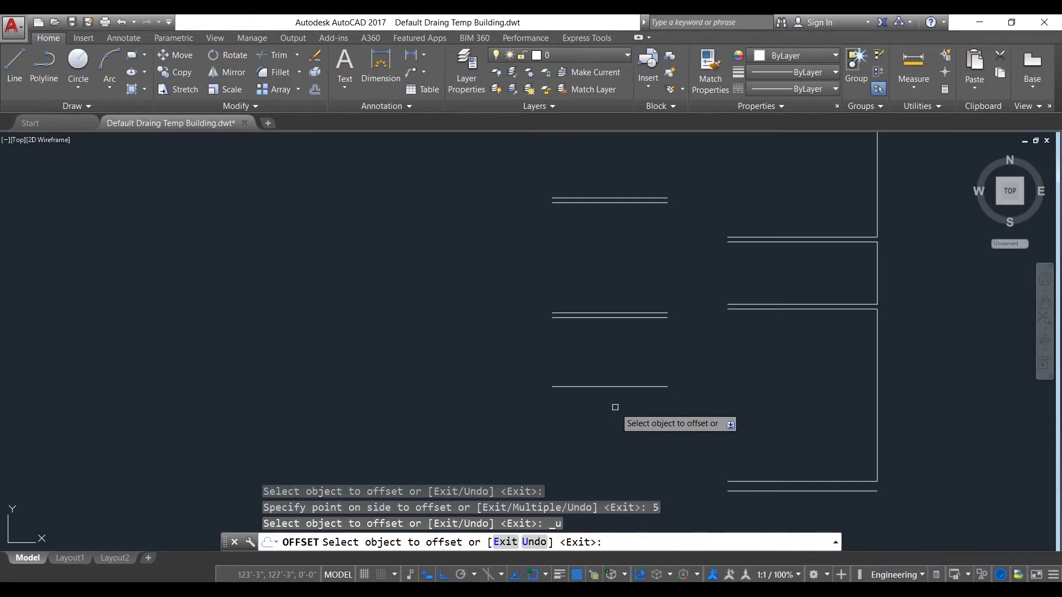
type("10\"")
key("Return")
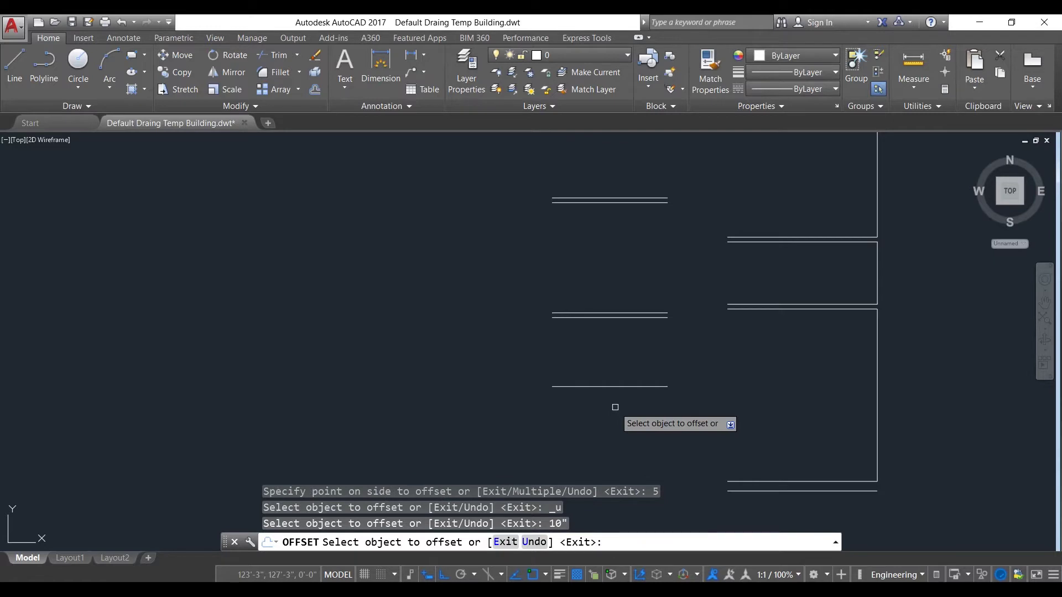
left_click(621, 386)
type("10\"")
key("Return")
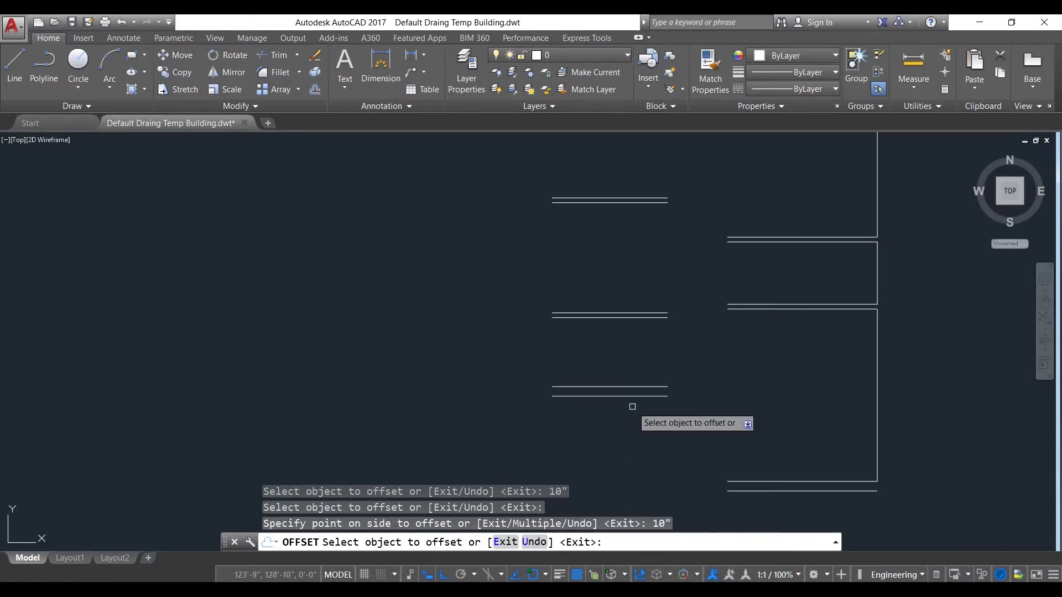
scroll(632, 407, "down", 4)
key("Escape")
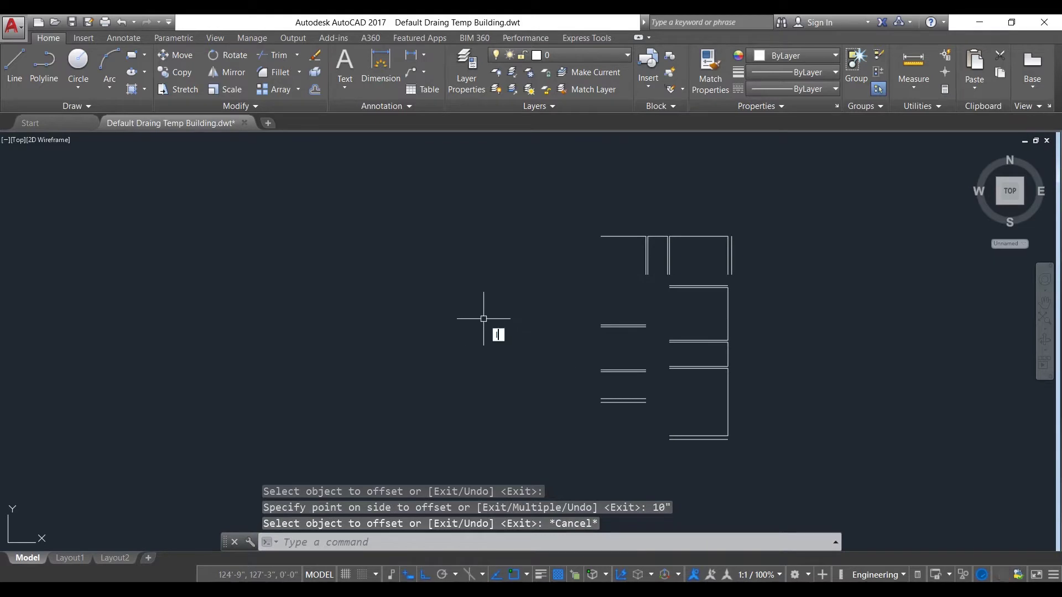
type("l")
key("Return")
scroll(490, 213, "up", 3)
Draw a 19'-8" vertical wall line down from the top-left corner.
scroll(467, 209, "down", 1)
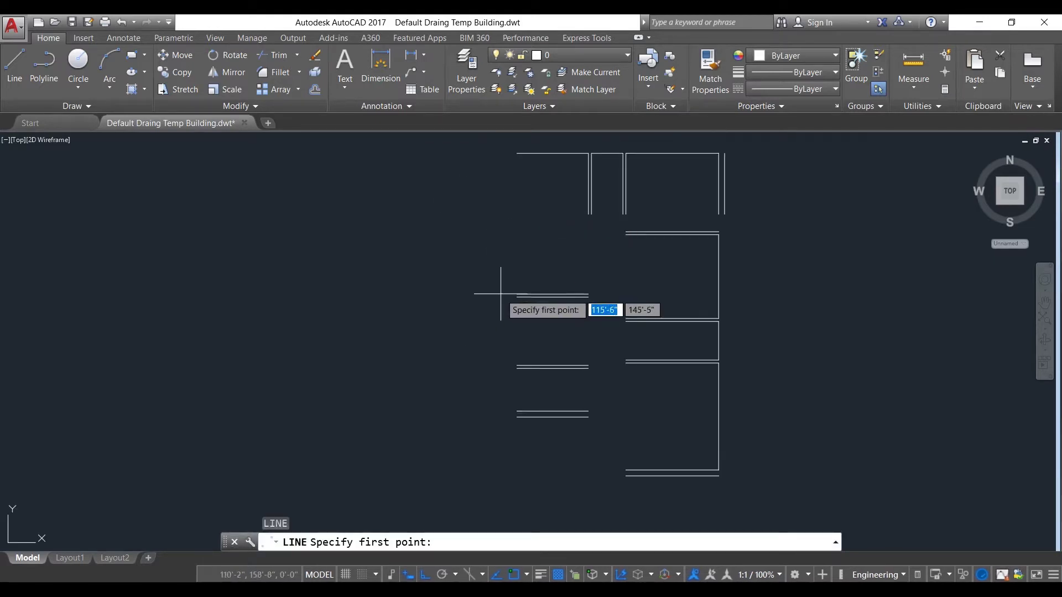
left_click(490, 153)
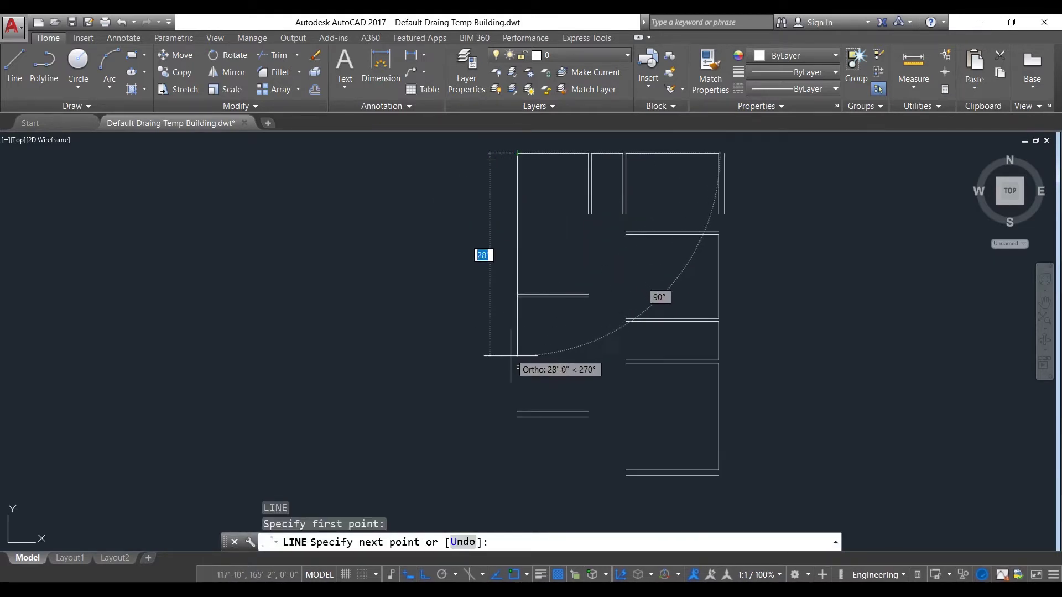
middle_click_drag(511, 272, 512, 330)
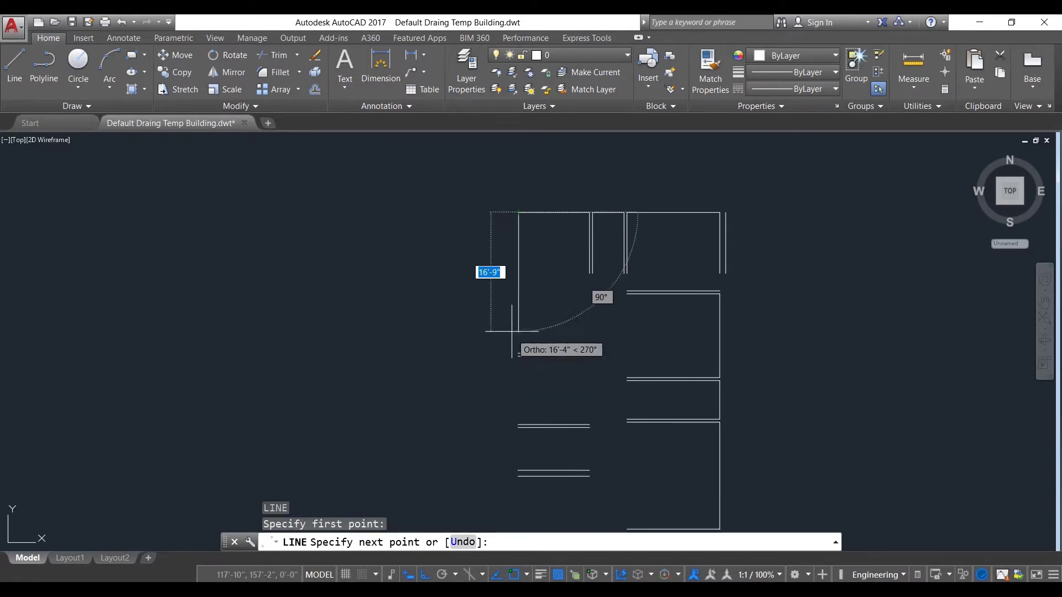
scroll(518, 398, "up", 3)
scroll(513, 387, "down", 3)
scroll(513, 332, "up", 5)
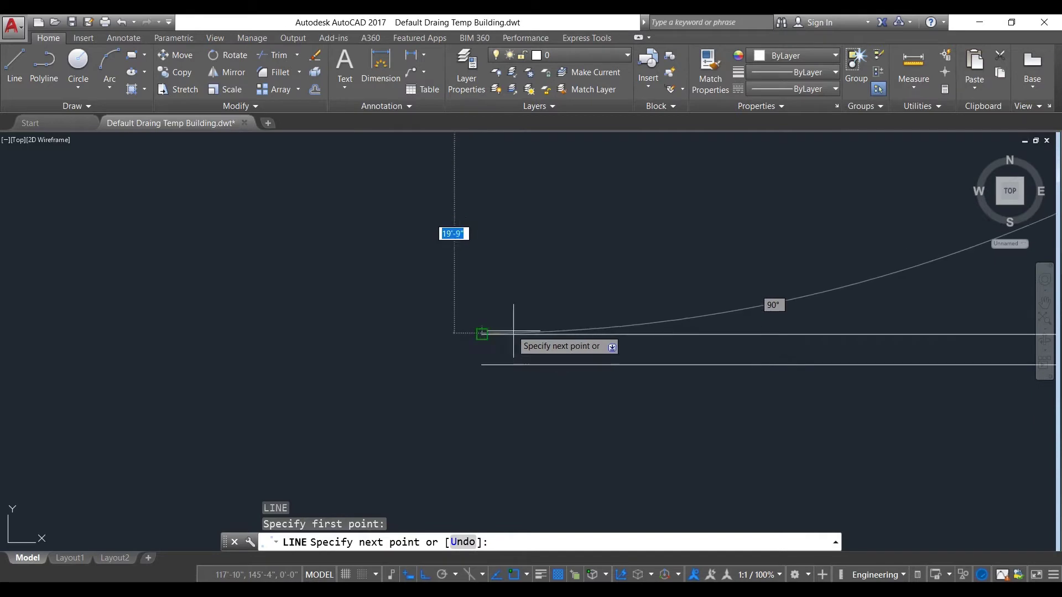
scroll(498, 331, "up", 3)
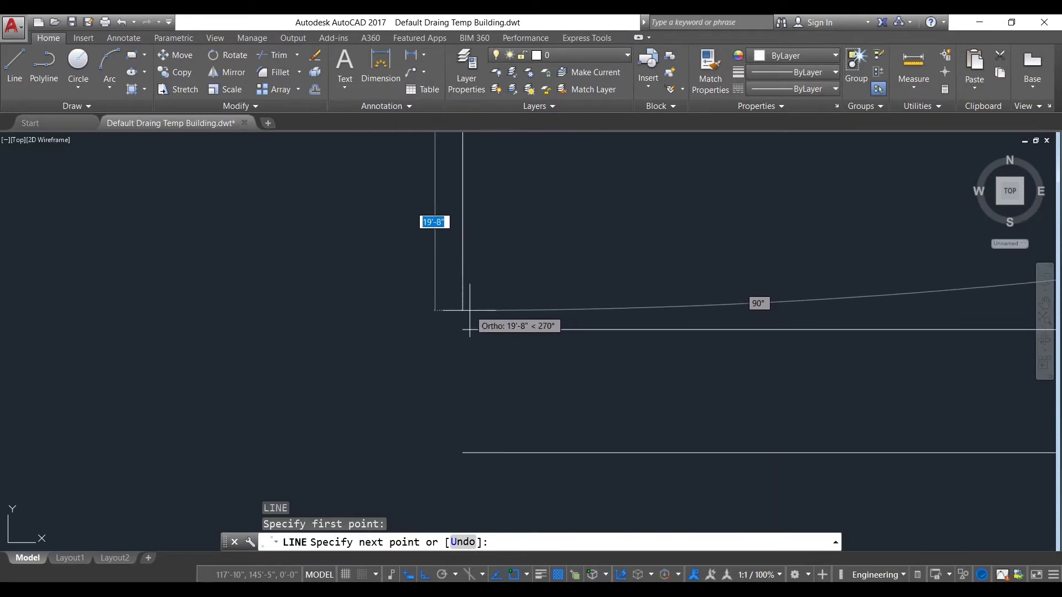
left_click(464, 331)
scroll(540, 311, "down", 5)
scroll(569, 282, "down", 3)
scroll(573, 249, "up", 4)
scroll(553, 249, "up", 2)
key("Escape")
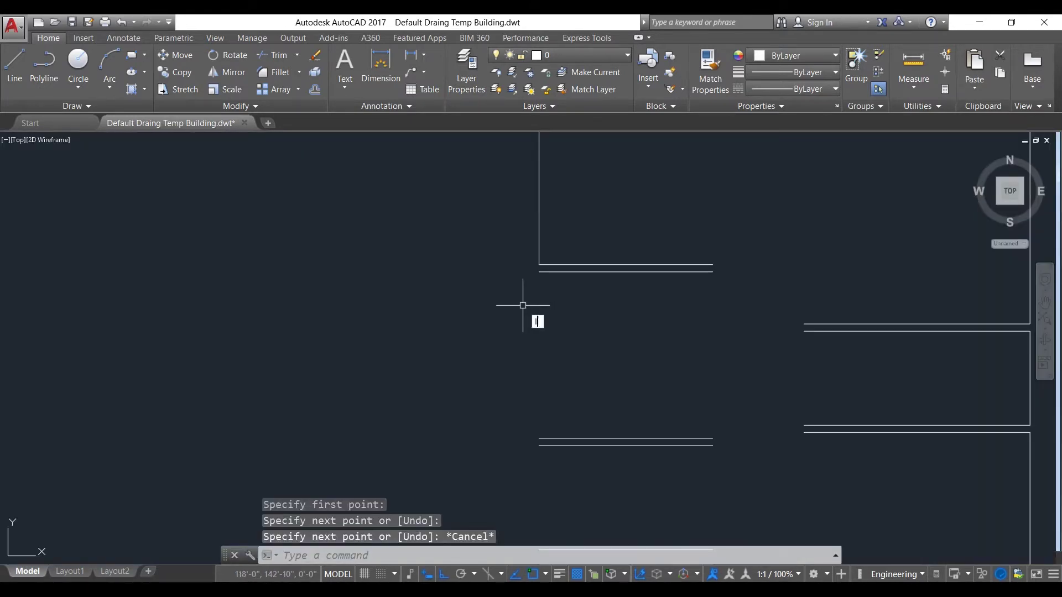
Draw two more vertical wall lines from the left room corners down to the lower walls.
key("space")
left_click(540, 271)
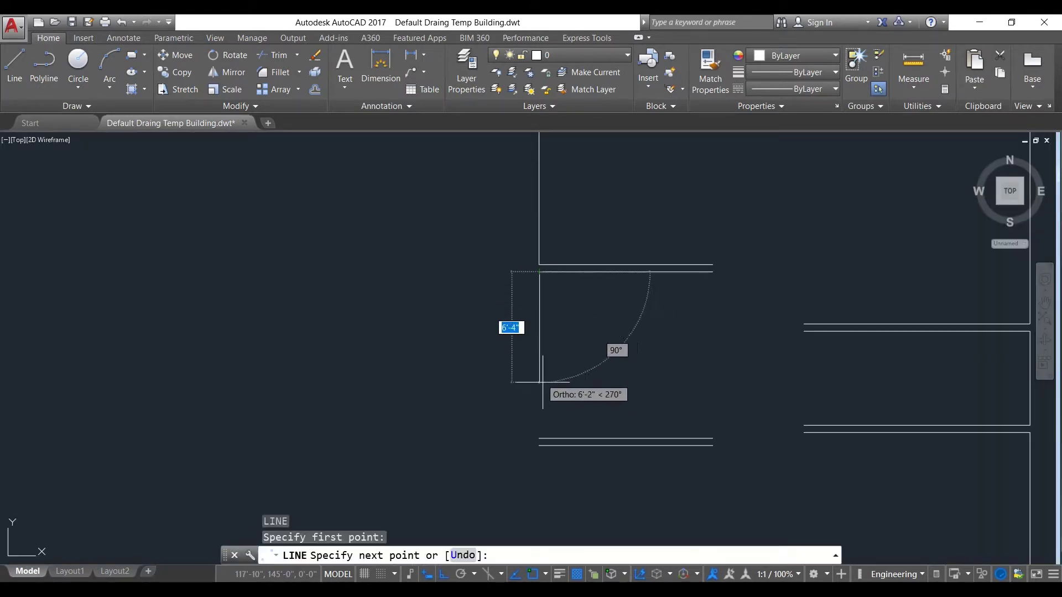
left_click(540, 438)
key("Escape")
scroll(553, 420, "down", 4)
middle_click_drag(562, 396, 536, 288)
key("space")
scroll(526, 308, "up", 3)
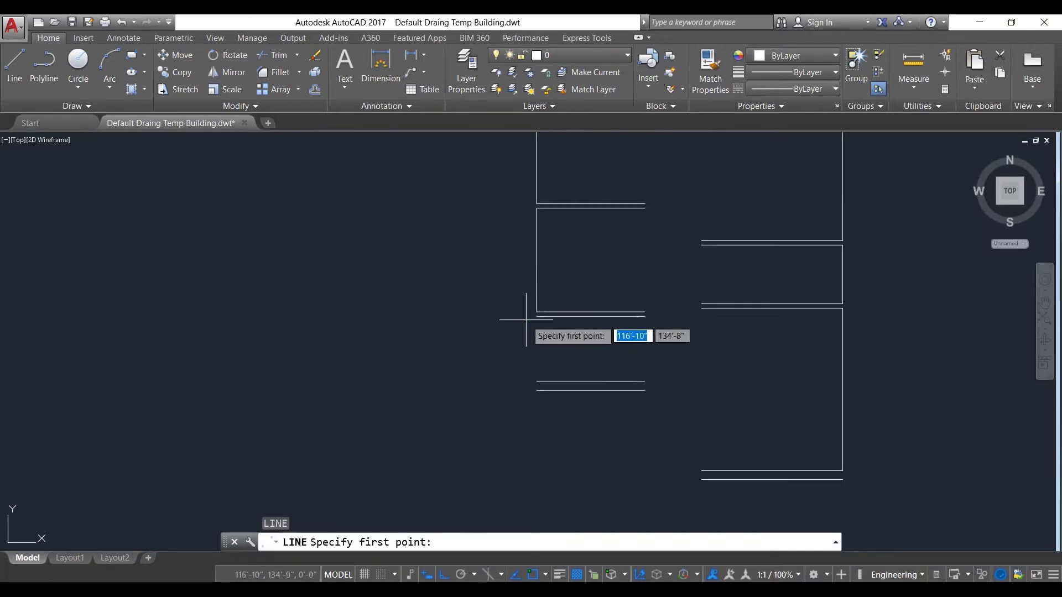
left_click(541, 313)
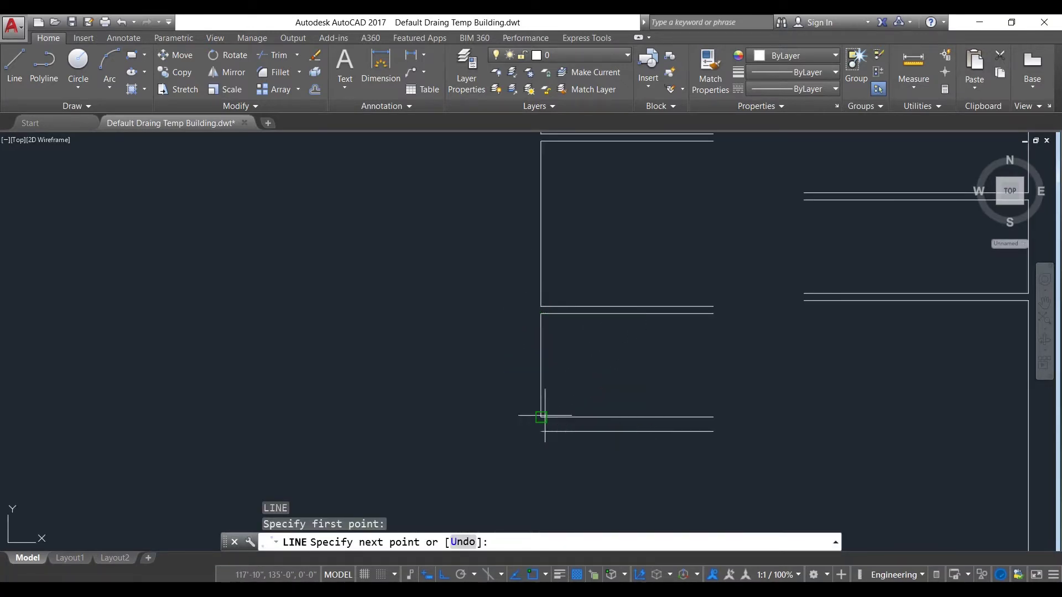
left_click(541, 418)
scroll(553, 398, "down", 4)
key("Escape")
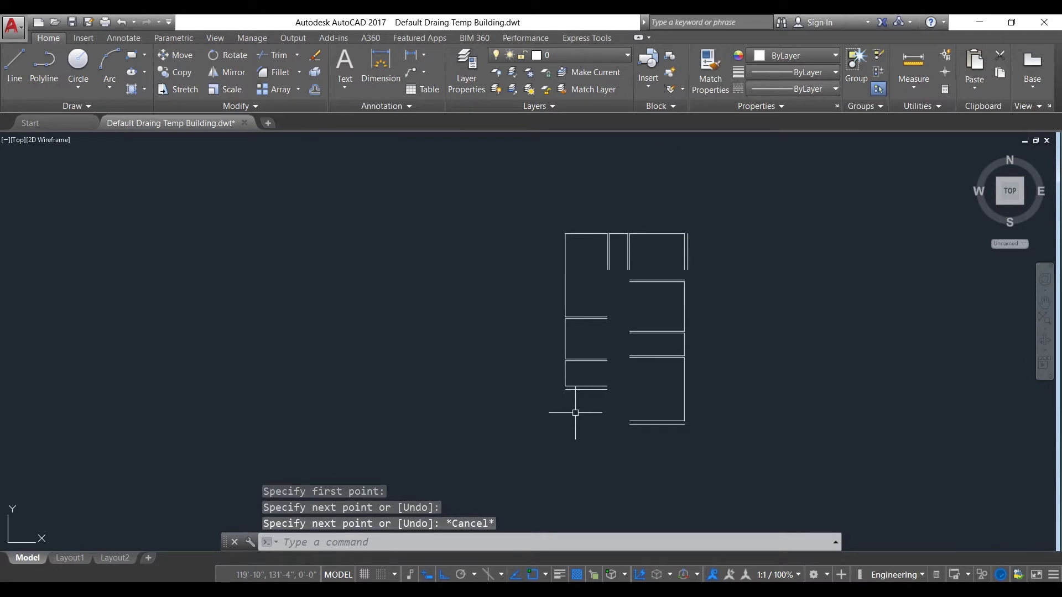
middle_click_drag(539, 413, 513, 432)
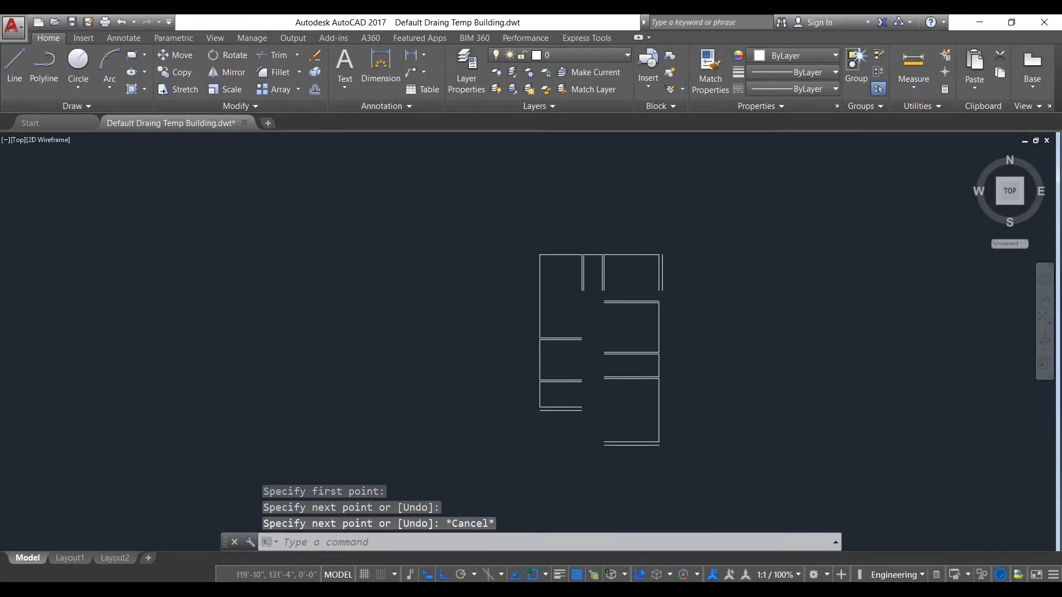
Offset the three top wall lines 10" upward to double them.
type("o")
key("Return")
type("10\"")
key("Return")
left_click(546, 255)
left_click(554, 247)
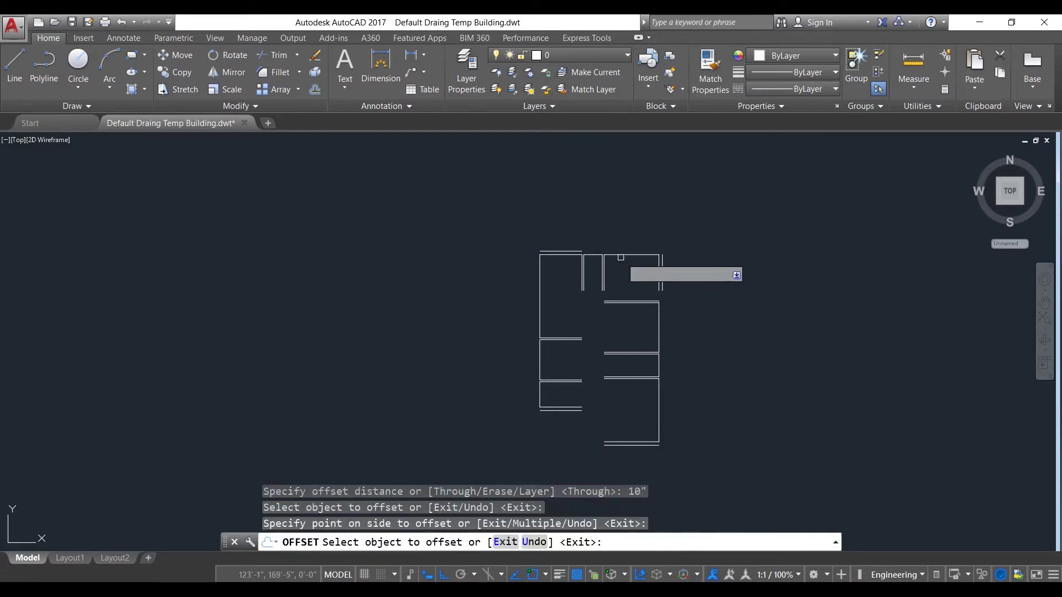
left_click(614, 256)
left_click(616, 243)
left_click(596, 255)
left_click(595, 239)
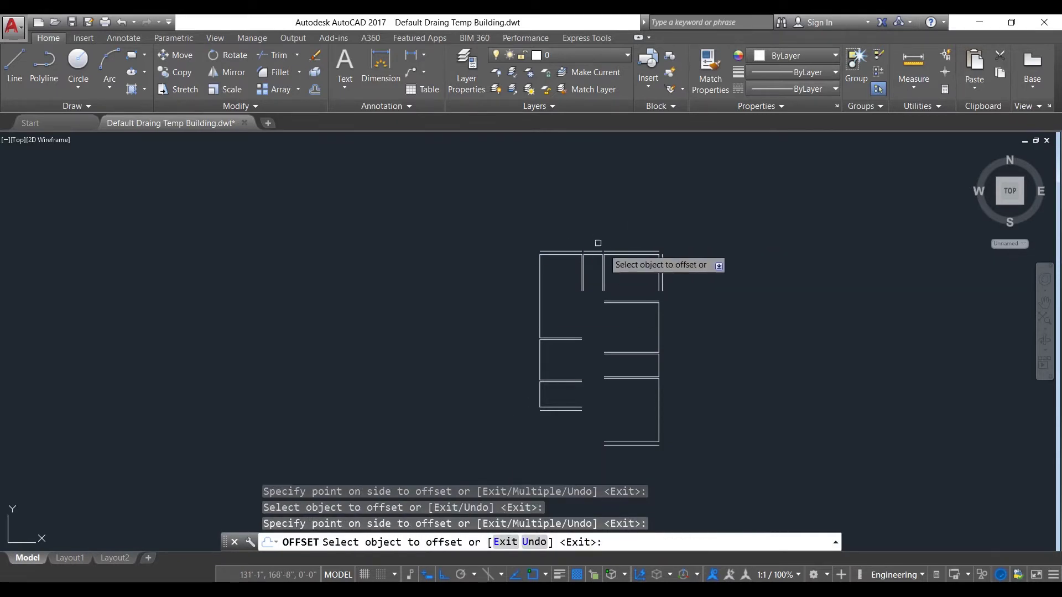
Offset the three left room walls 10" outward to the left.
left_click(540, 284)
left_click(529, 282)
left_click(539, 359)
left_click(527, 354)
left_click(540, 396)
left_click(526, 398)
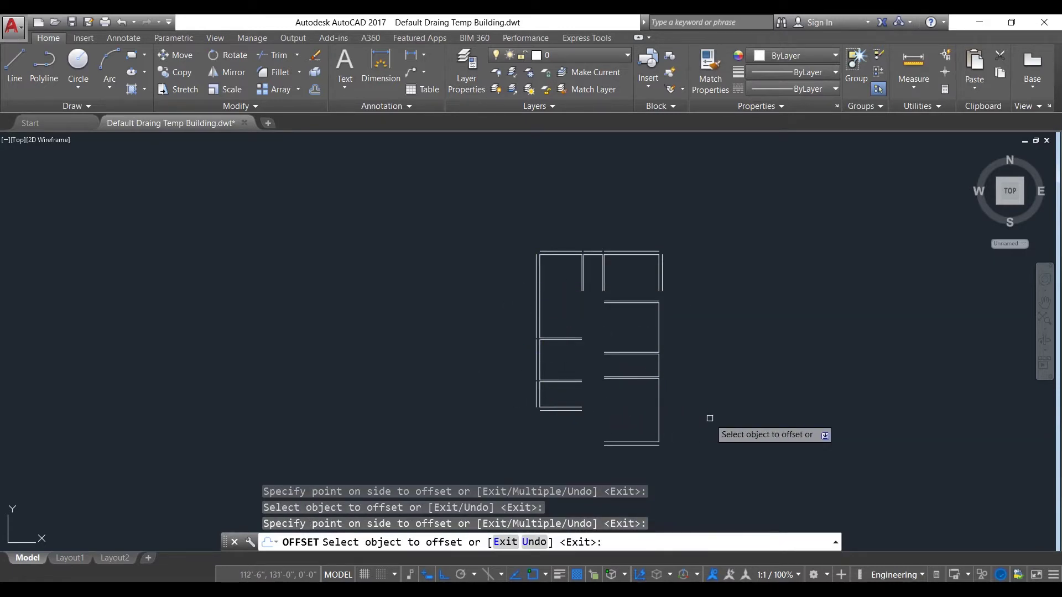
Offset the three right room walls 10" outward to the right, then select the right outer wall lines.
left_click(659, 418)
left_click(678, 396)
left_click(660, 362)
left_click(680, 358)
left_click(661, 334)
left_click(671, 330)
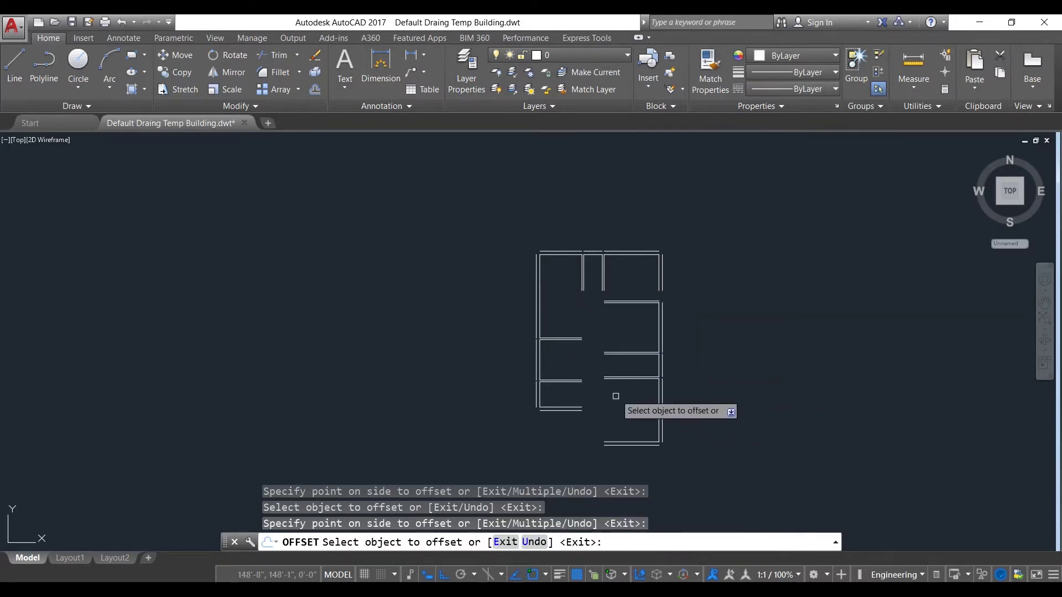
scroll(616, 387, "down", 2)
key("Escape")
scroll(623, 381, "up", 4)
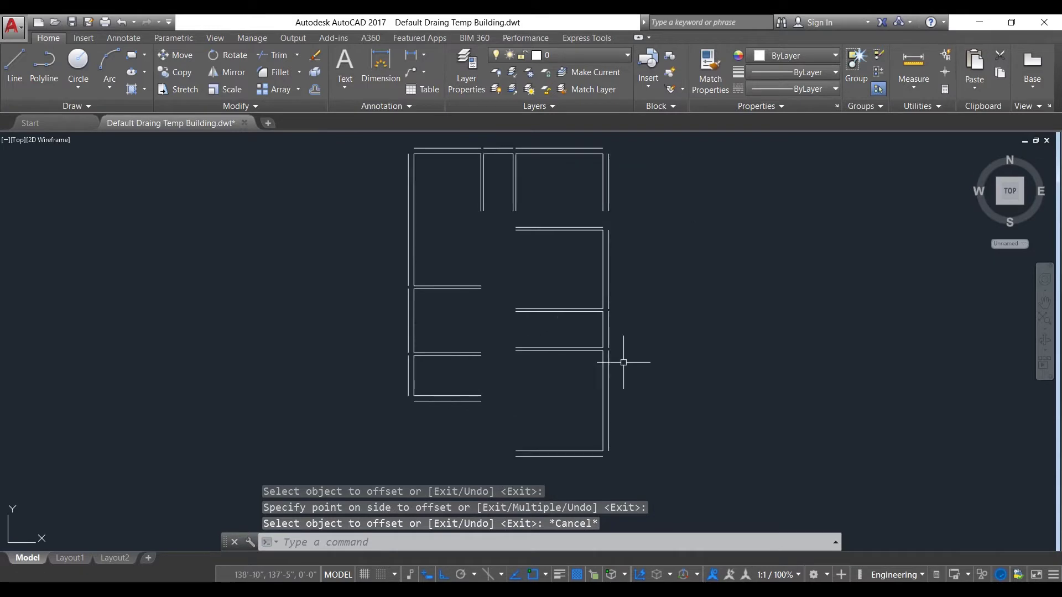
middle_click_drag(492, 321, 451, 308)
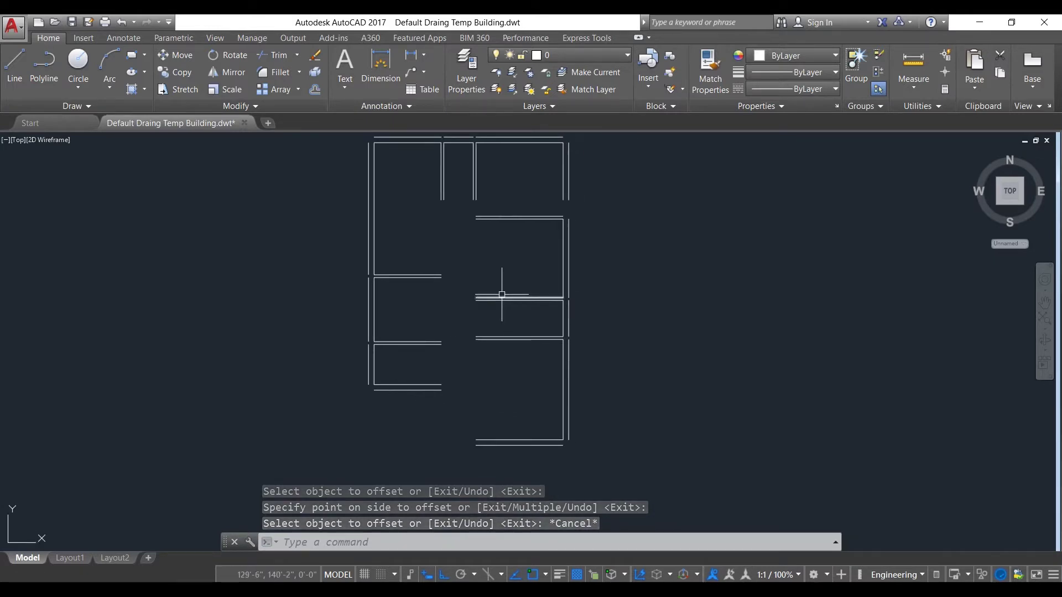
left_click(645, 376)
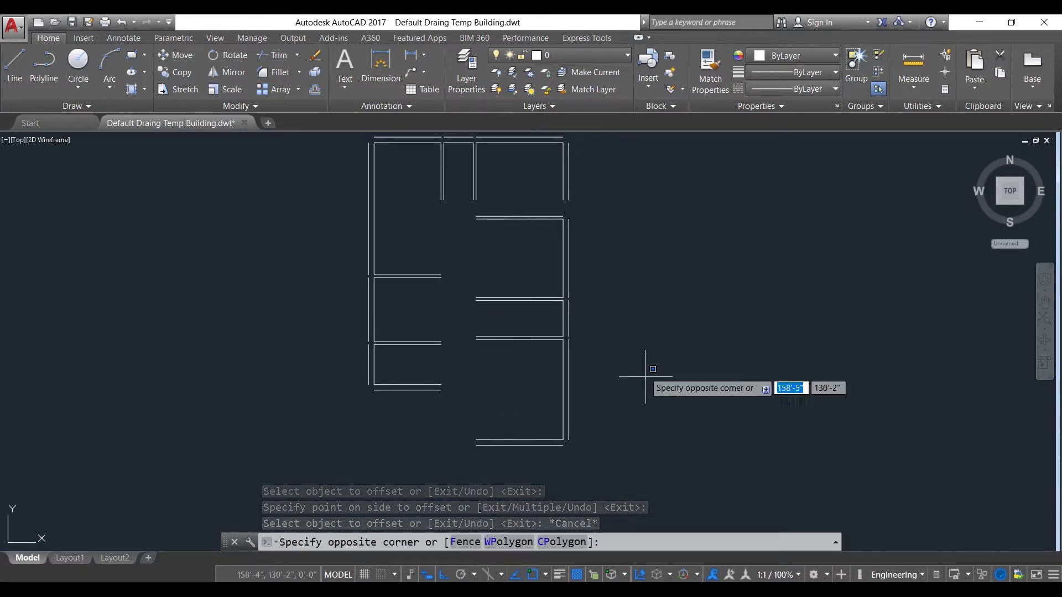
left_click(572, 185)
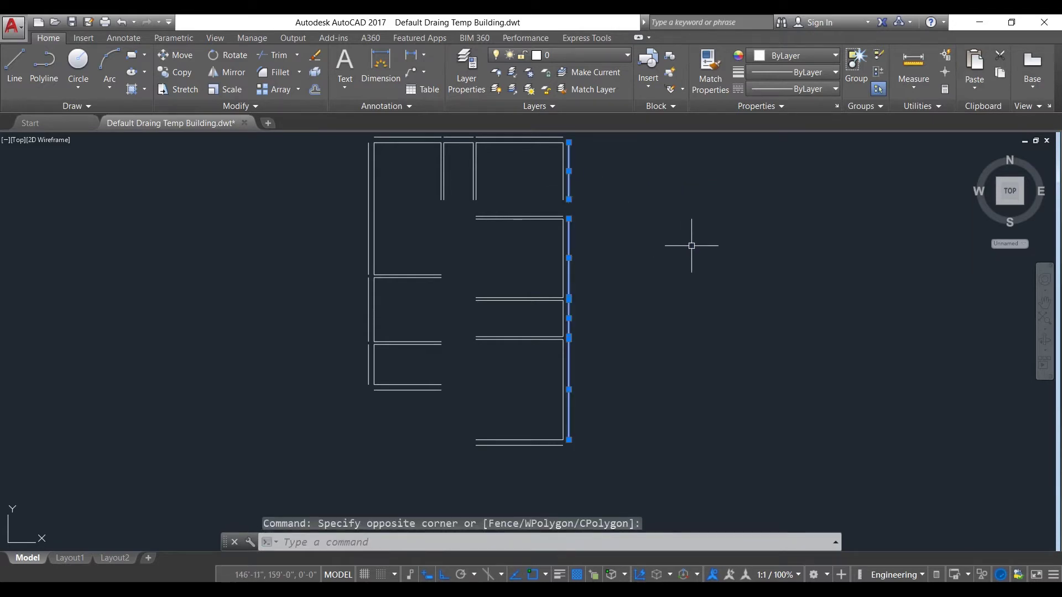
Join the right outer wall pieces, then the left outer wall pieces, into single lines.
type("J")
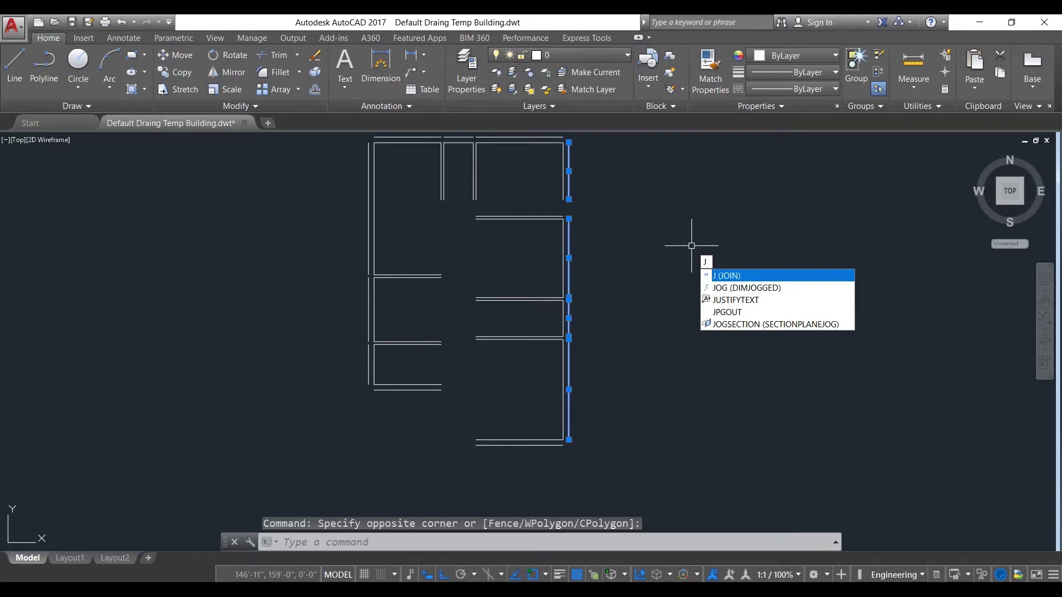
key("Return")
middle_click_drag(491, 290, 647, 339)
key("Return")
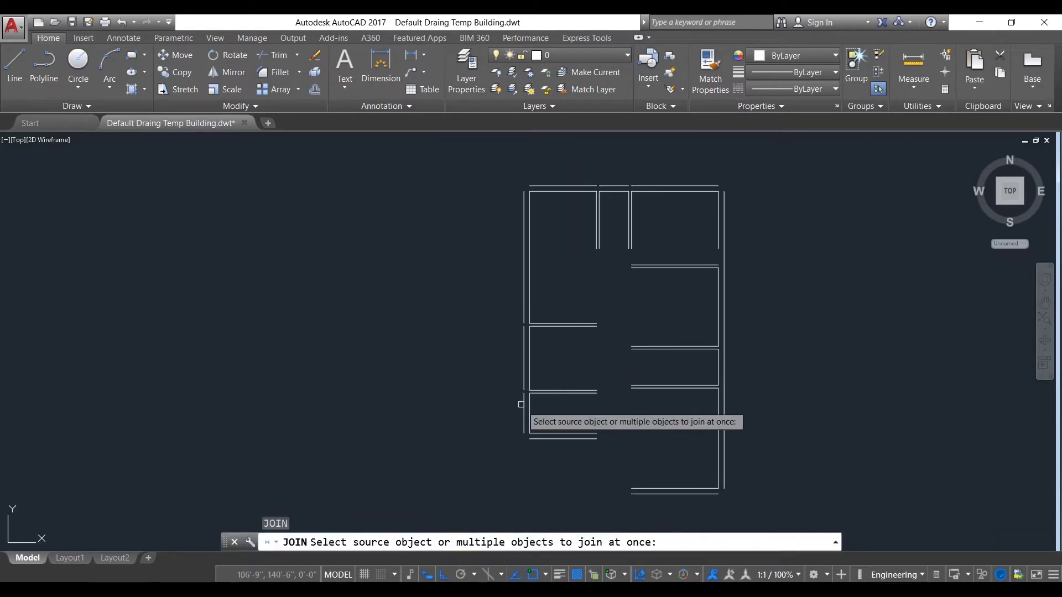
key("Escape")
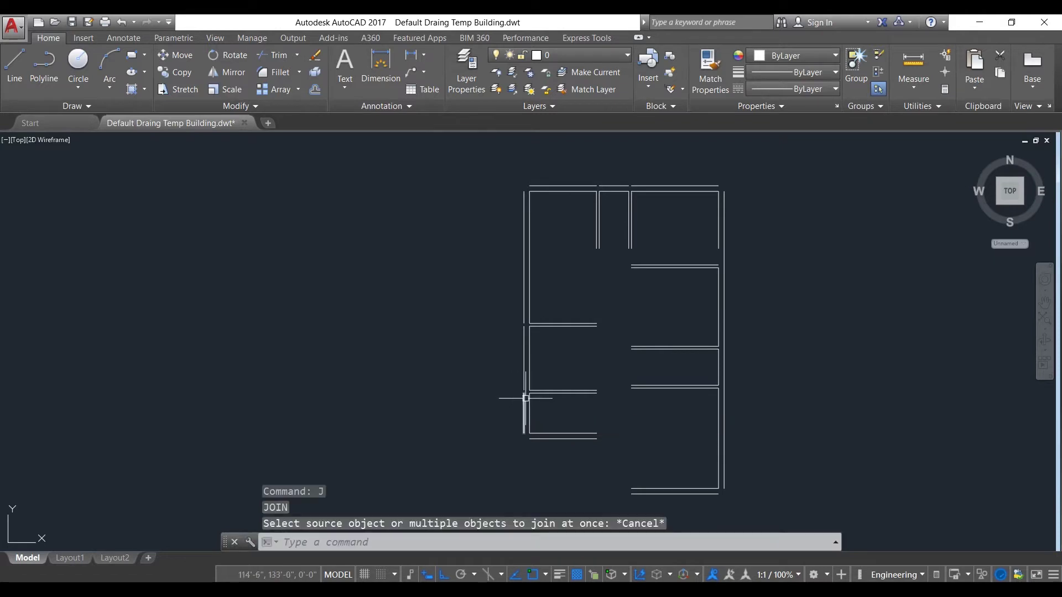
left_click(525, 363)
left_click(525, 260)
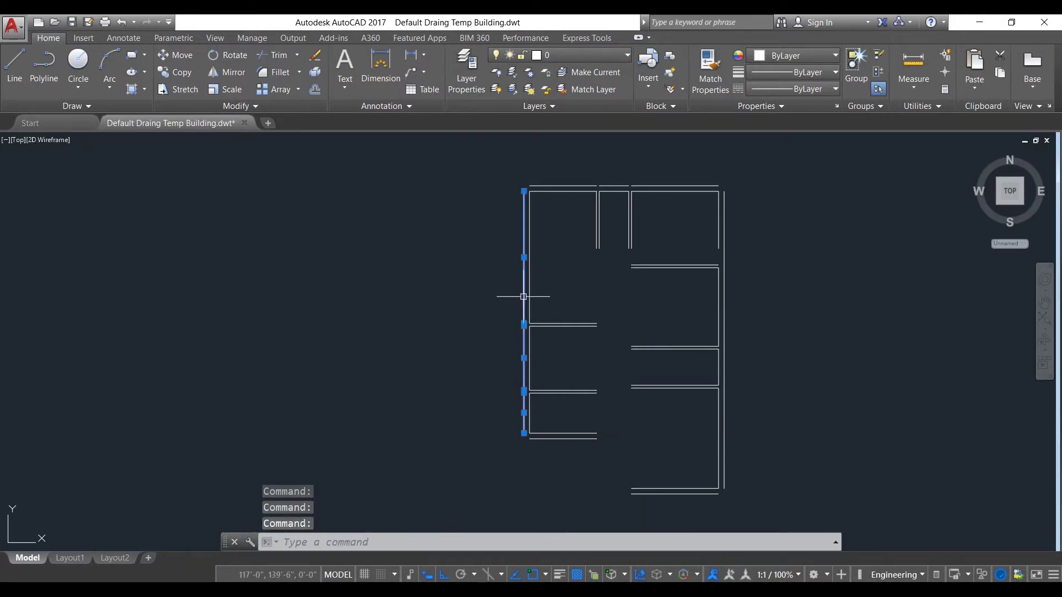
type("j")
key("Return")
Select the three top outer wall segments and join them into one line.
scroll(541, 303, "down", 2)
scroll(541, 303, "up", 3)
left_click(686, 260)
left_click(583, 215)
left_click(586, 260)
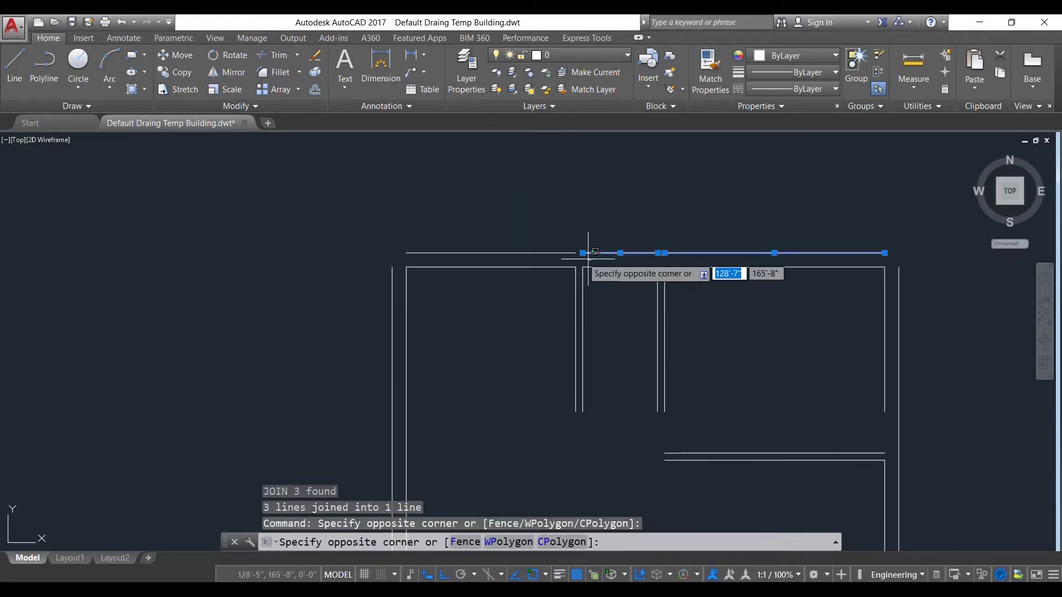
left_click(536, 219)
type("j")
key("Return")
scroll(535, 219, "down", 2)
middle_click_drag(540, 225, 540, 207)
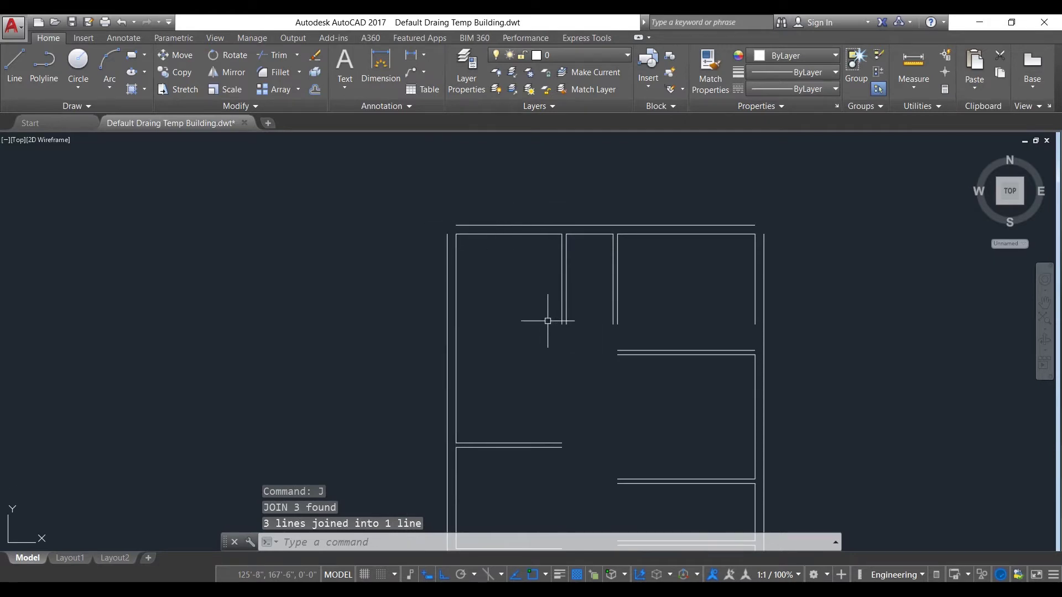
Fillet with radius 0 to square off the top-left outer wall corner.
type("f")
key("Return")
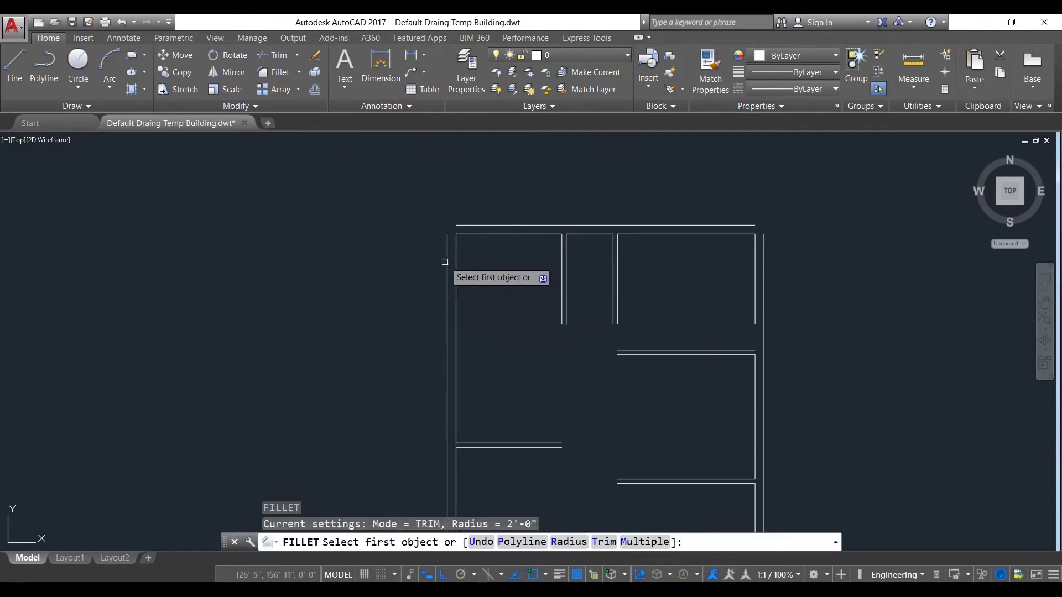
left_click(447, 243)
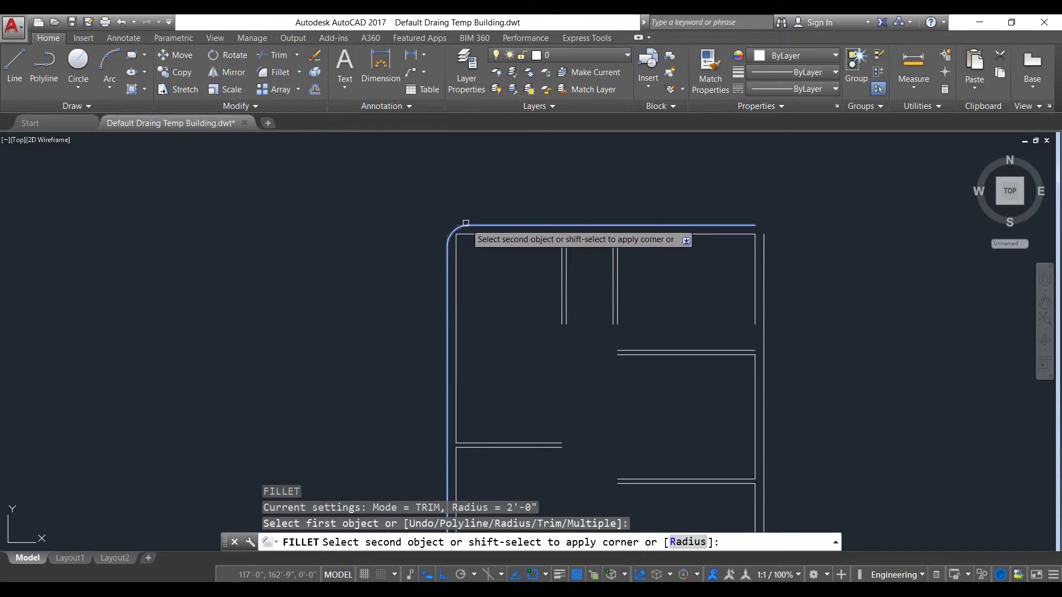
key("Escape")
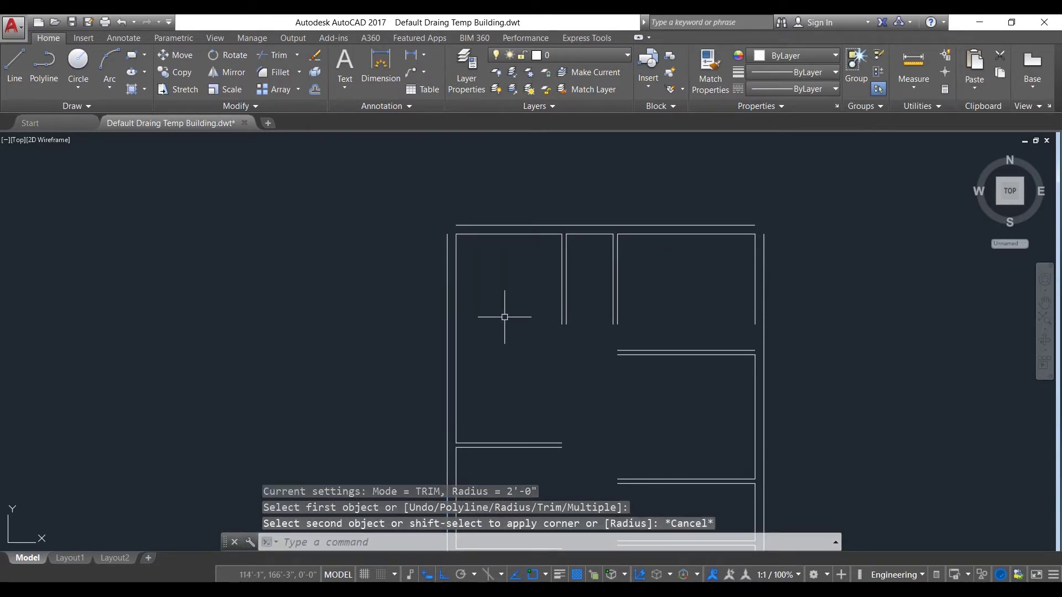
key("Return")
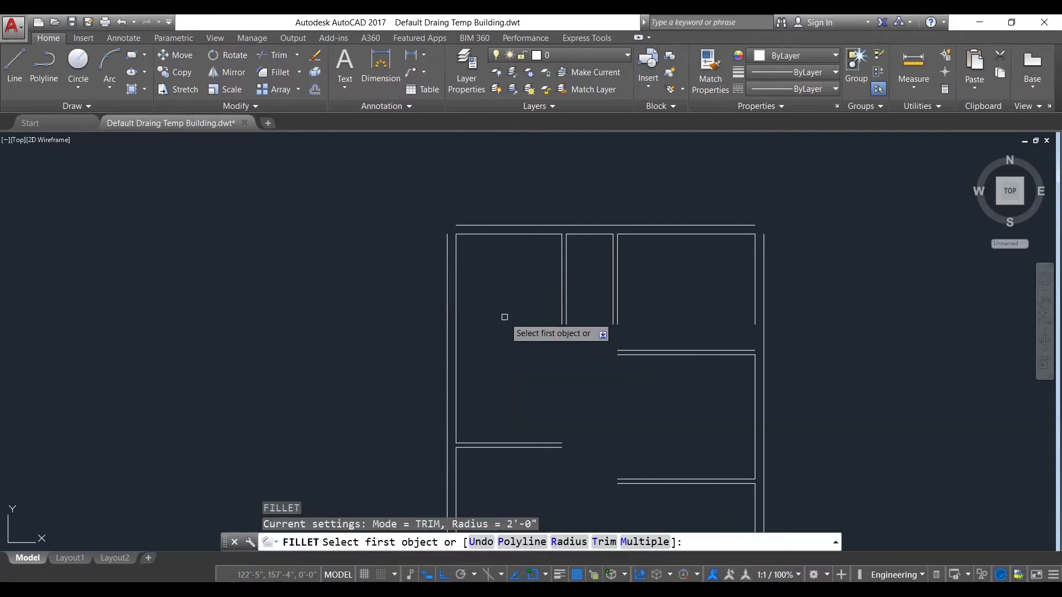
type("r")
key("Return")
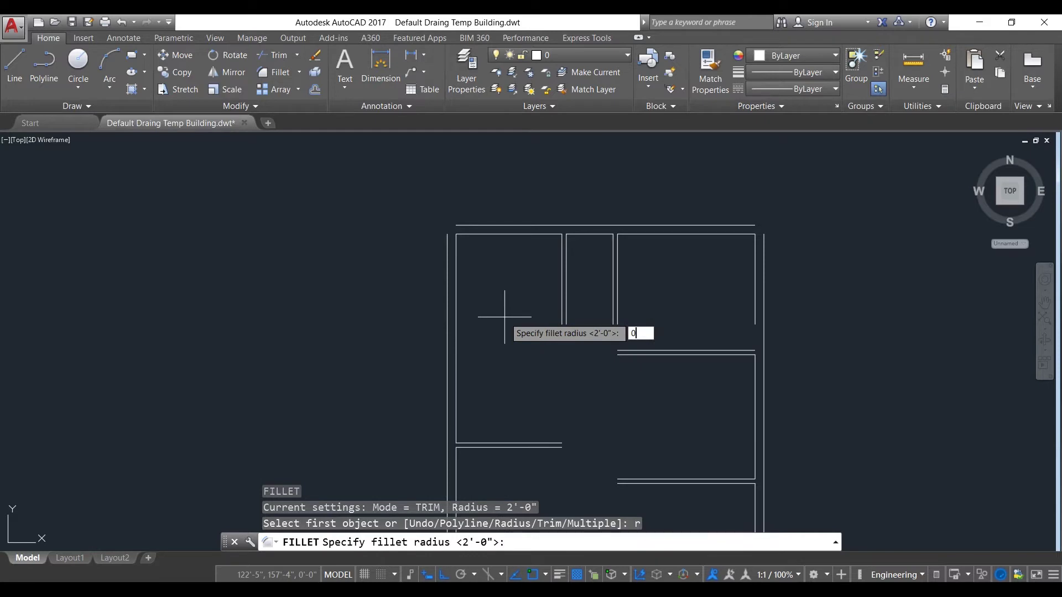
type("0")
key("Return")
left_click(448, 234)
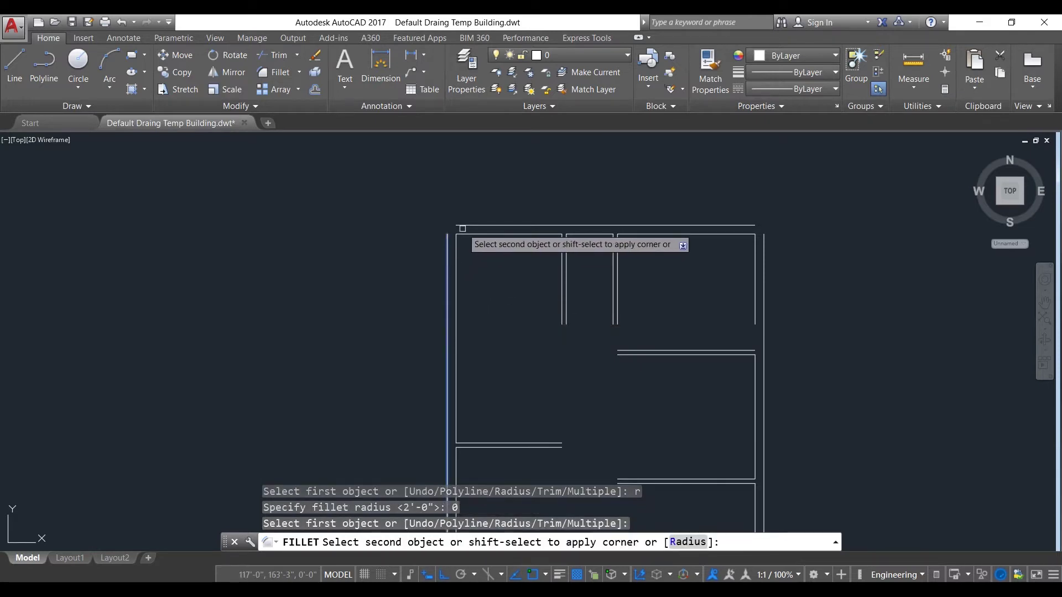
left_click(461, 226)
Fillet in Multiple mode to close the bottom-left and bottom-right outer corners.
scroll(696, 249, "down", 4)
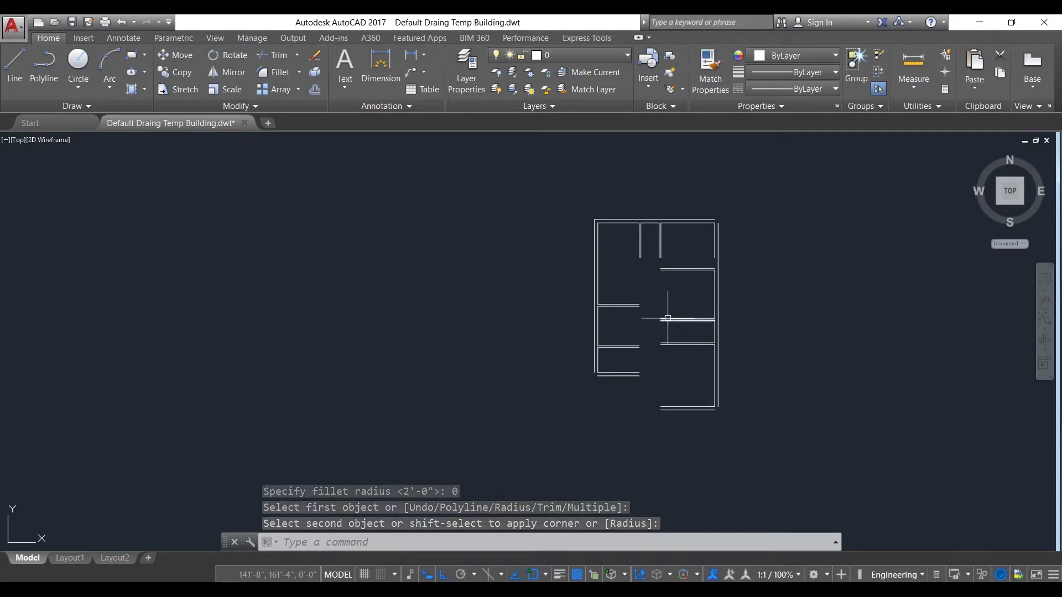
middle_click_drag(663, 308, 645, 305)
type("F")
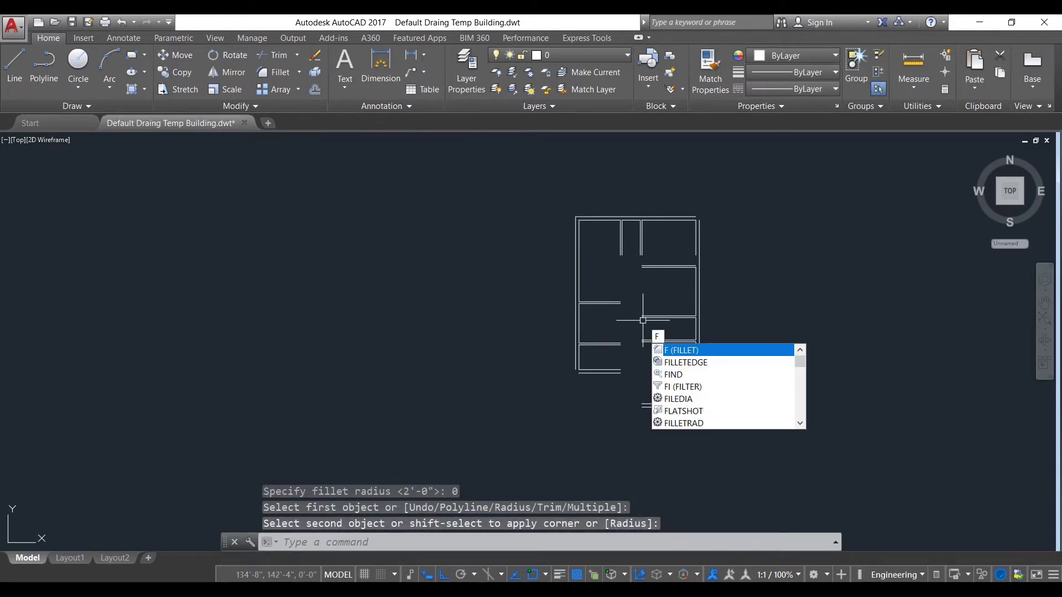
key("Return")
left_click(631, 542)
scroll(585, 372, "up", 2)
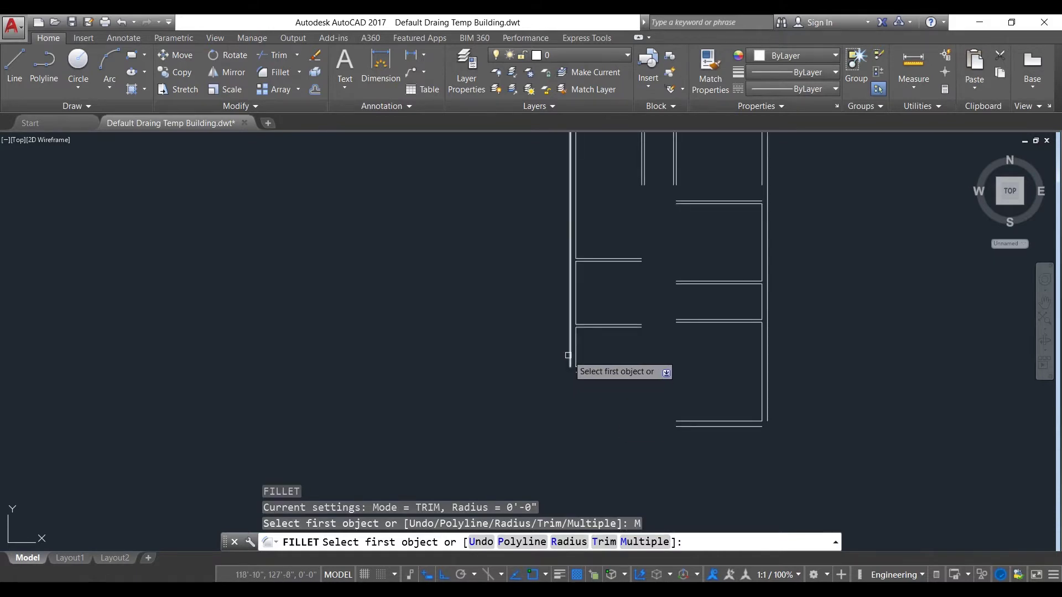
left_click(568, 356)
left_click(591, 371)
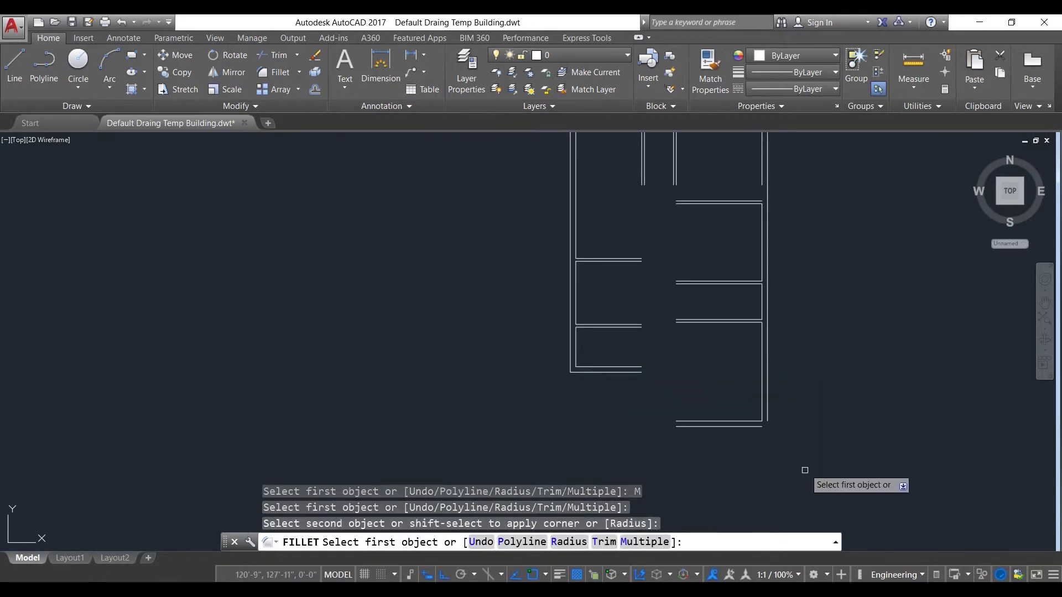
left_click(759, 425)
left_click(765, 419)
Close the top-right outer corner with a zero-radius fillet and end the command.
scroll(797, 299, "down", 3)
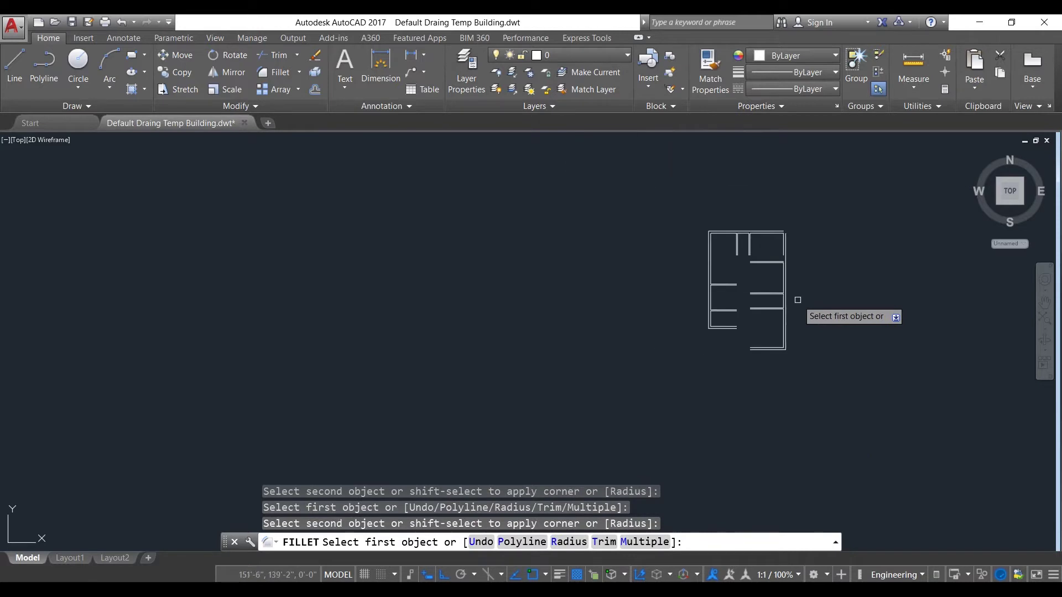
scroll(758, 292, "up", 3)
left_click(773, 294)
left_click(782, 303)
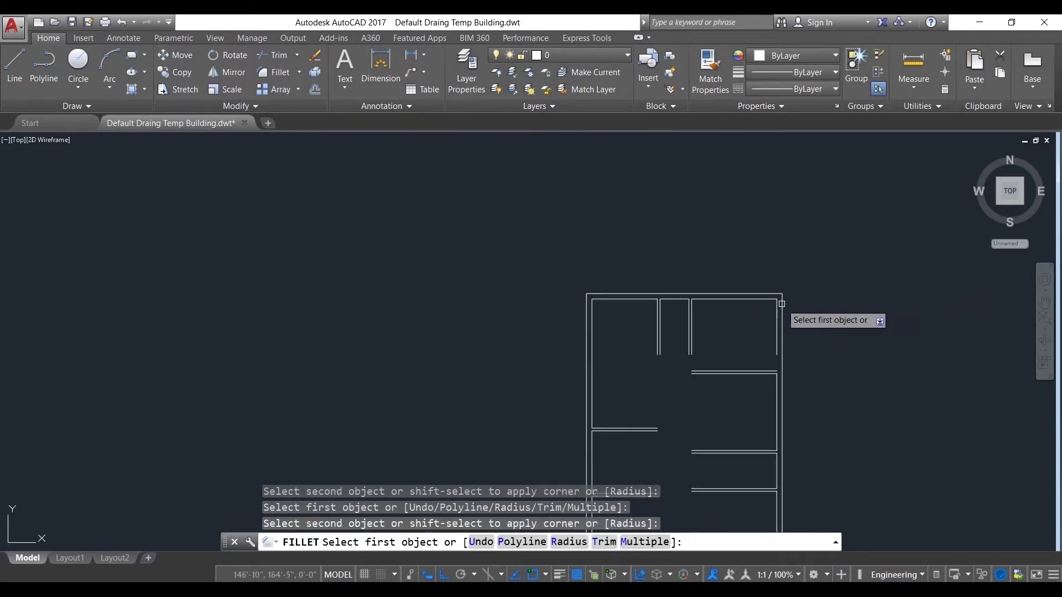
scroll(782, 303, "down", 2)
middle_click_drag(810, 313, 782, 256)
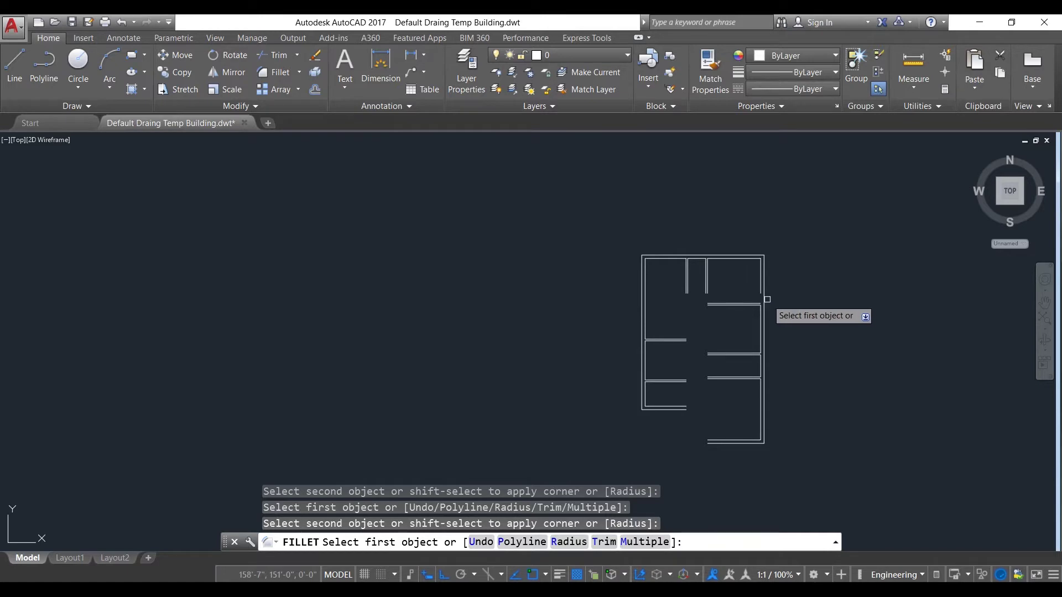
key("Escape")
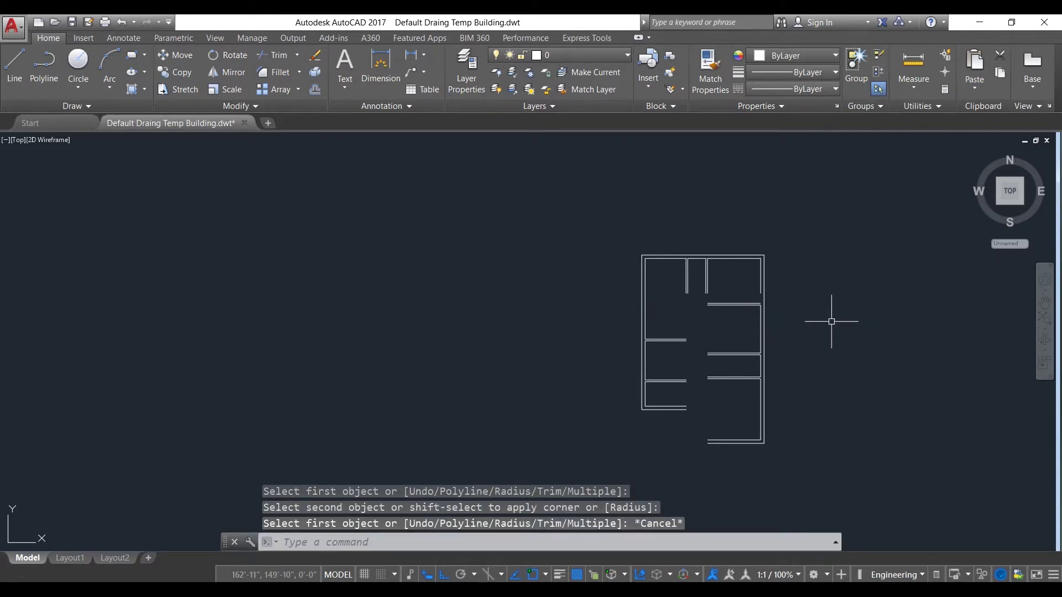
middle_click_drag(688, 274, 504, 292)
scroll(555, 308, "up", 4)
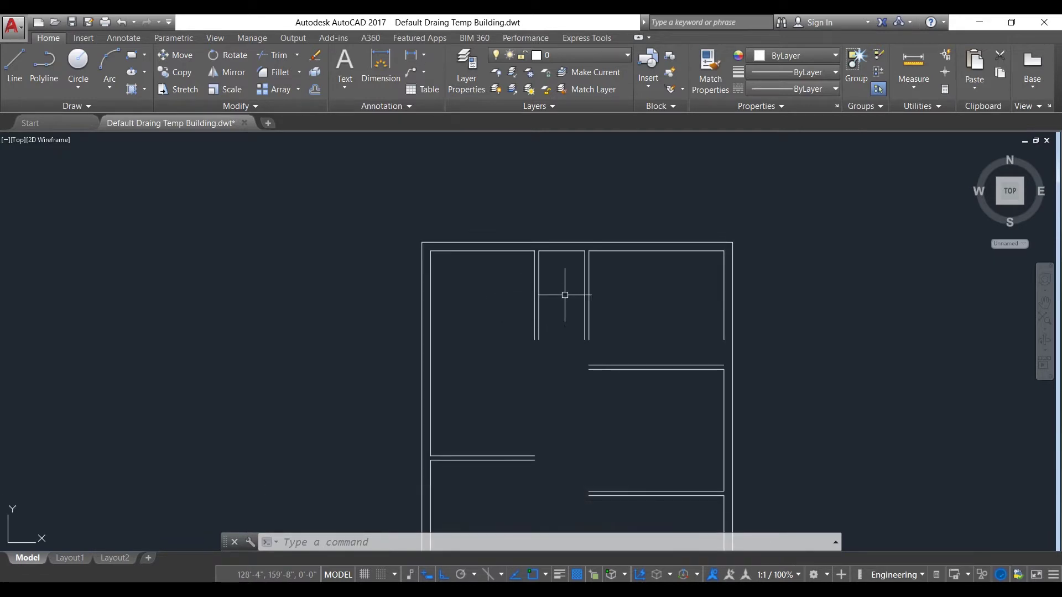
Offset the middle room's top wall 7'5" down into the room.
type("o")
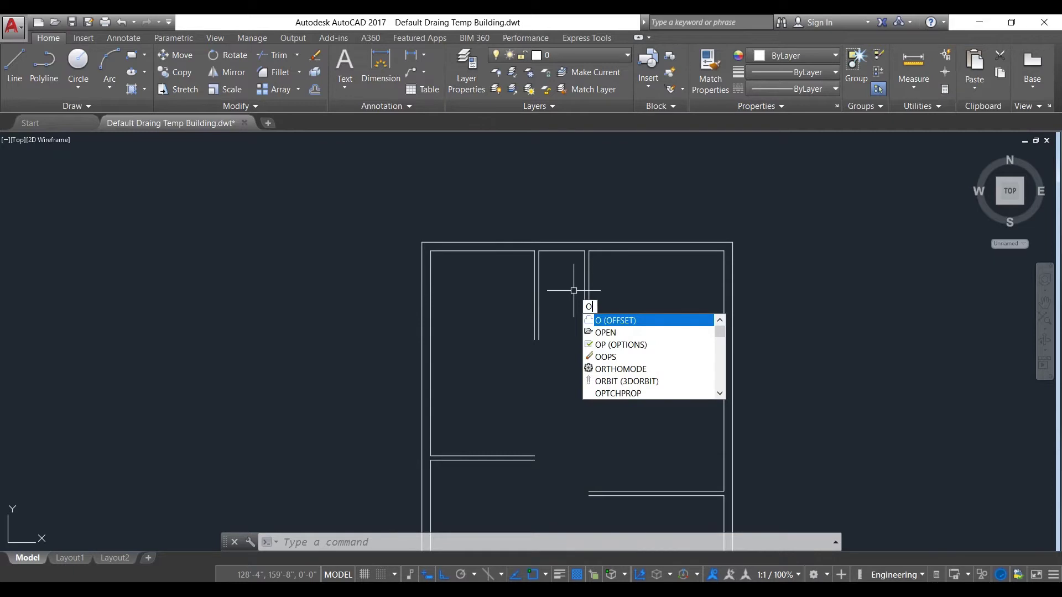
key("Return")
type("7'8")
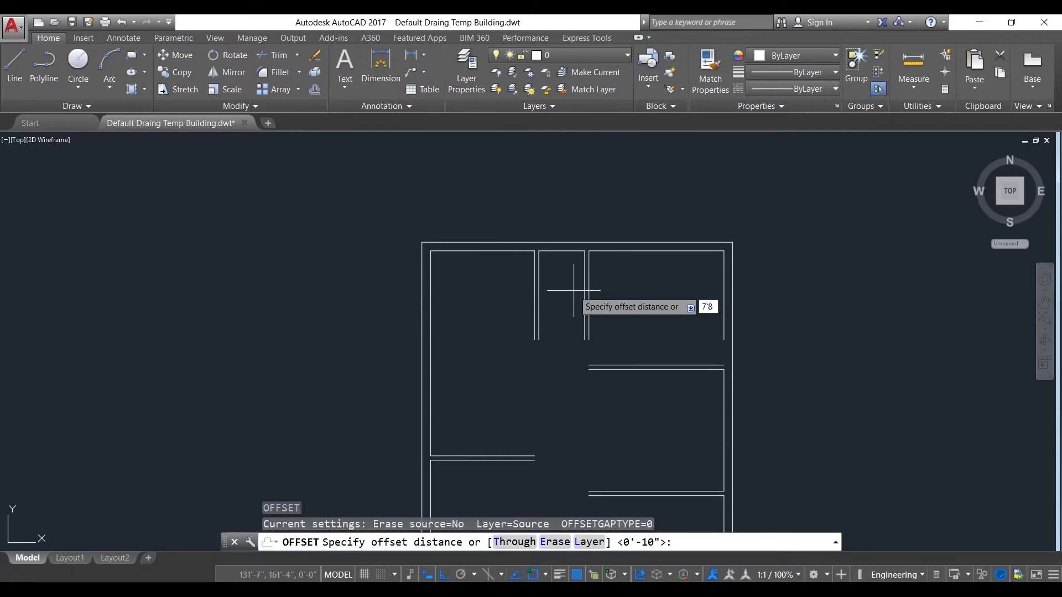
type("'5")
key("Return")
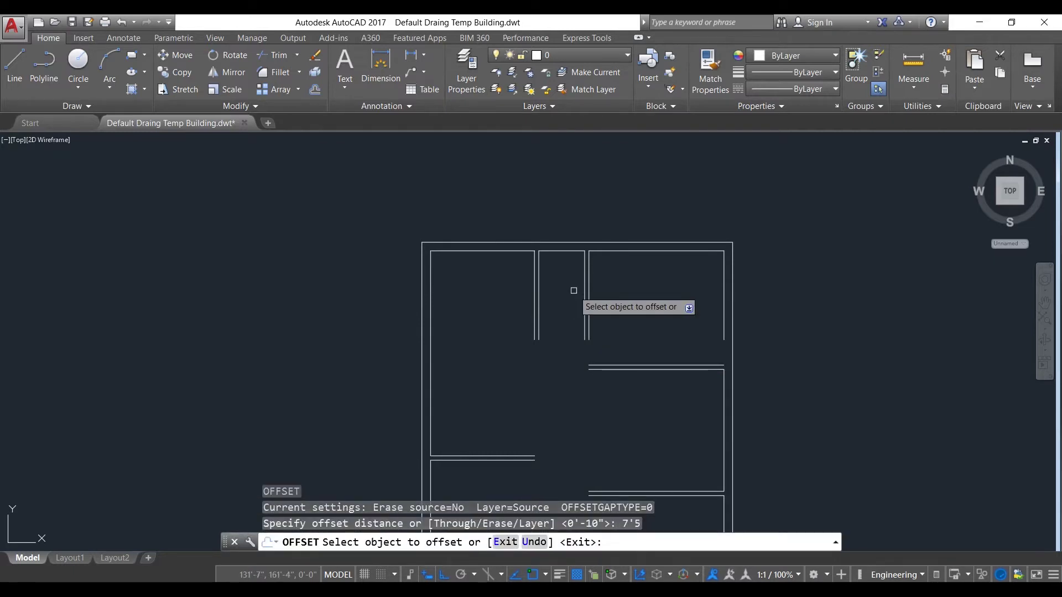
key("Escape")
type("o")
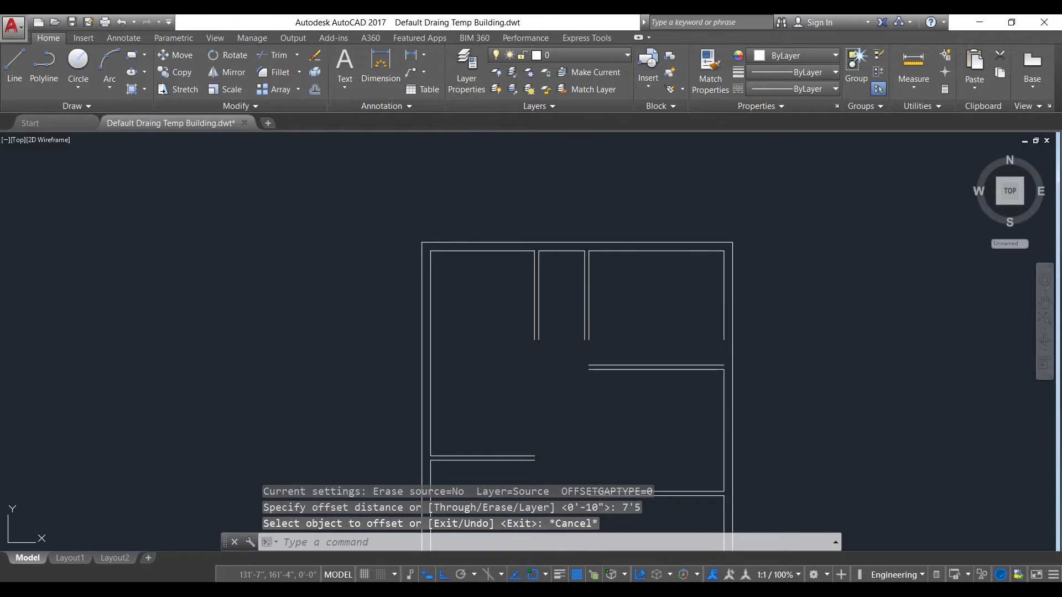
key("Return")
type("7")
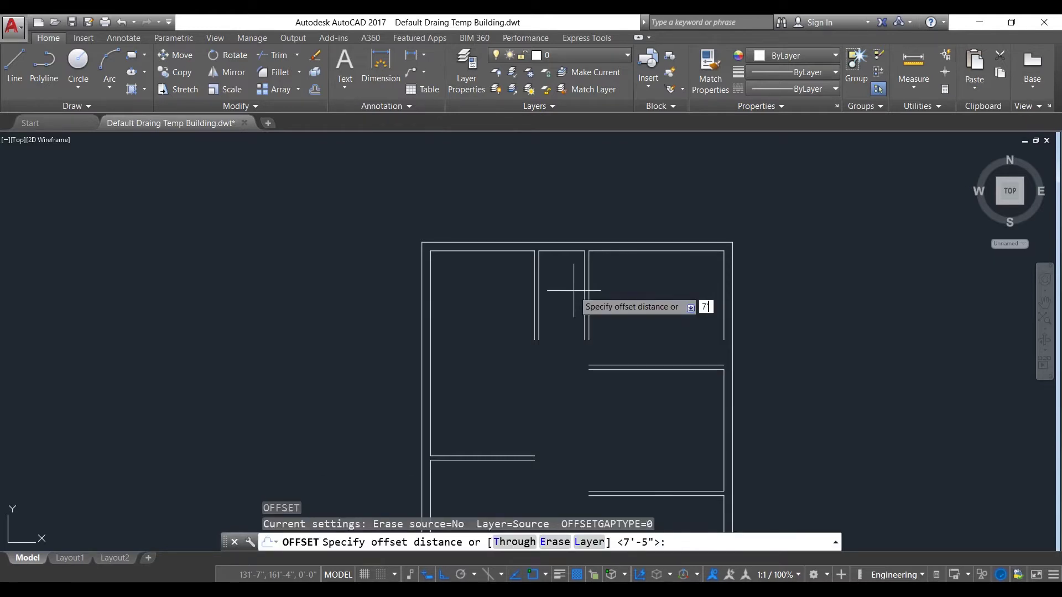
type("'5")
key("Return")
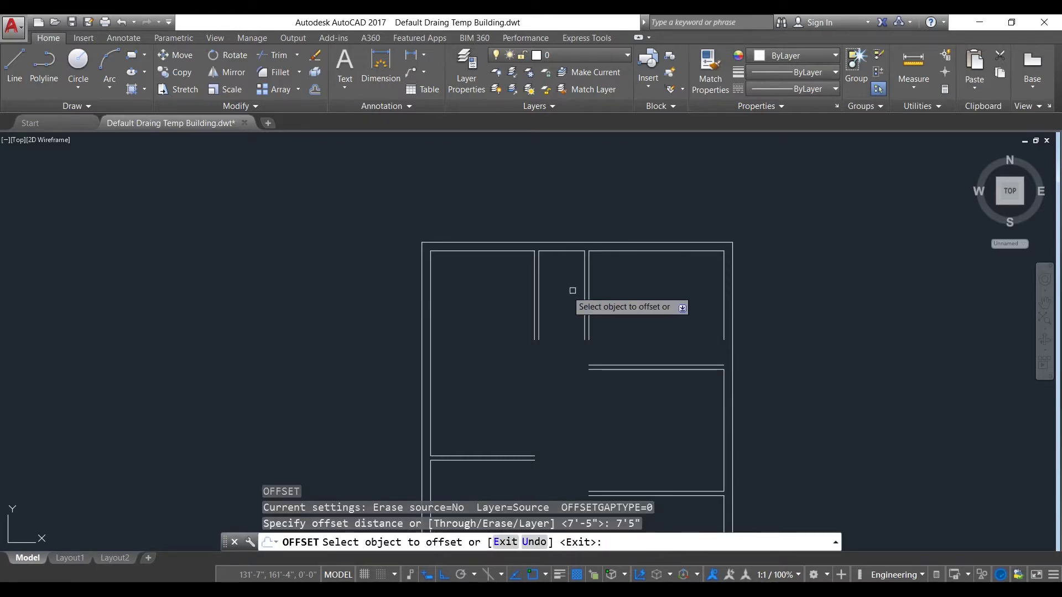
left_click(561, 252)
left_click(562, 280)
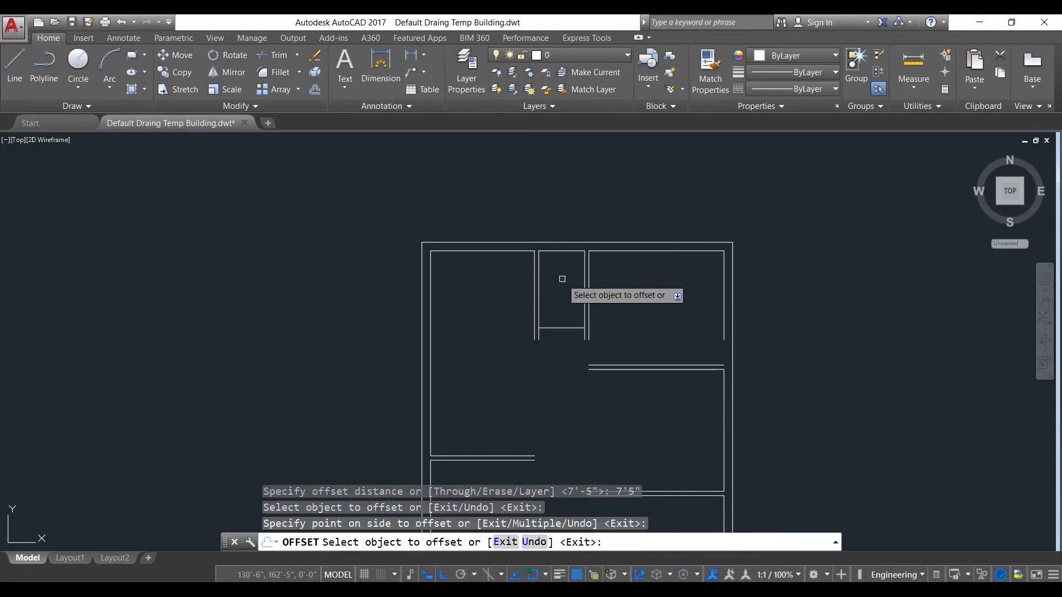
Offset that new line by 5 to give the bottom wall its thickness.
scroll(555, 347, "up", 2)
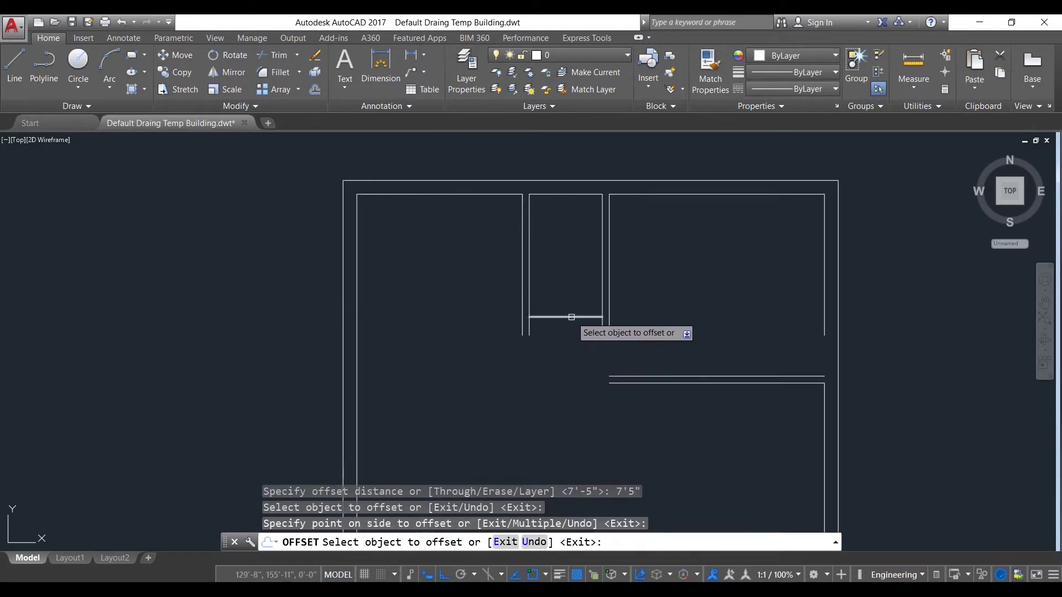
left_click(572, 317)
type("5")
key("Return")
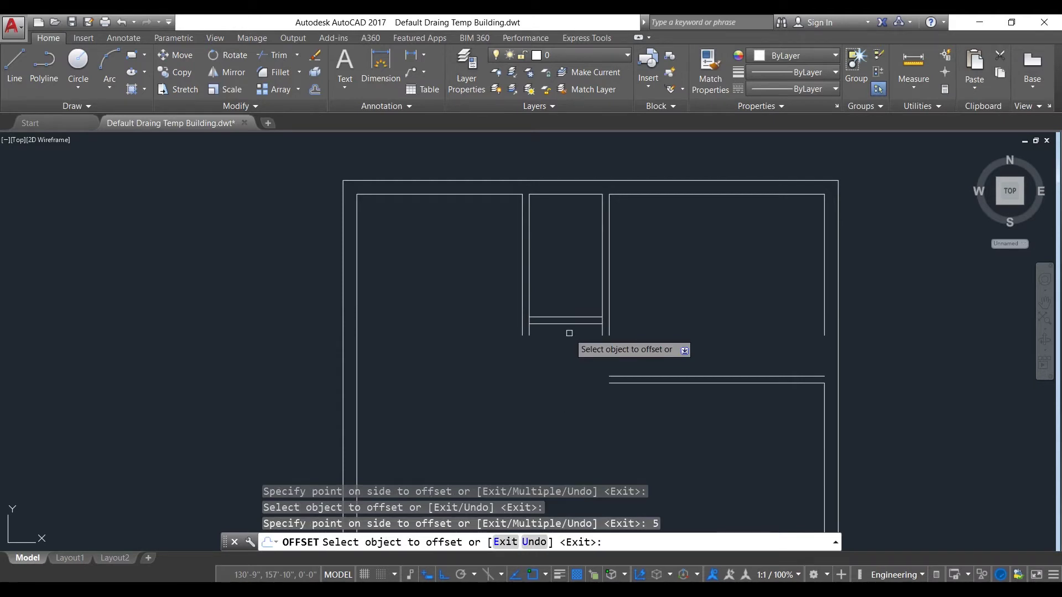
scroll(570, 335, "up", 1)
scroll(571, 338, "up", 1)
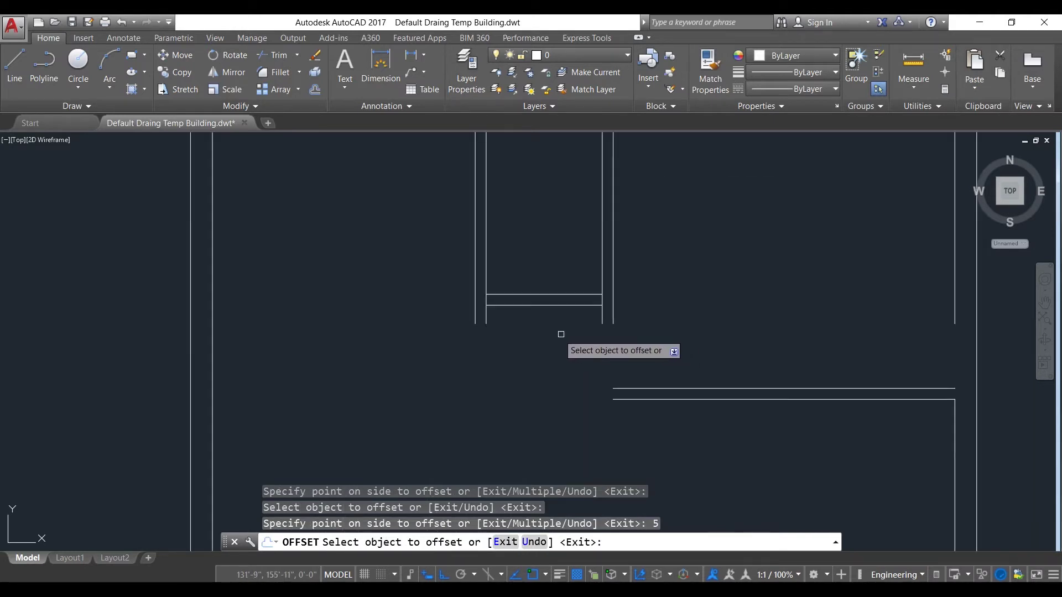
key("Escape")
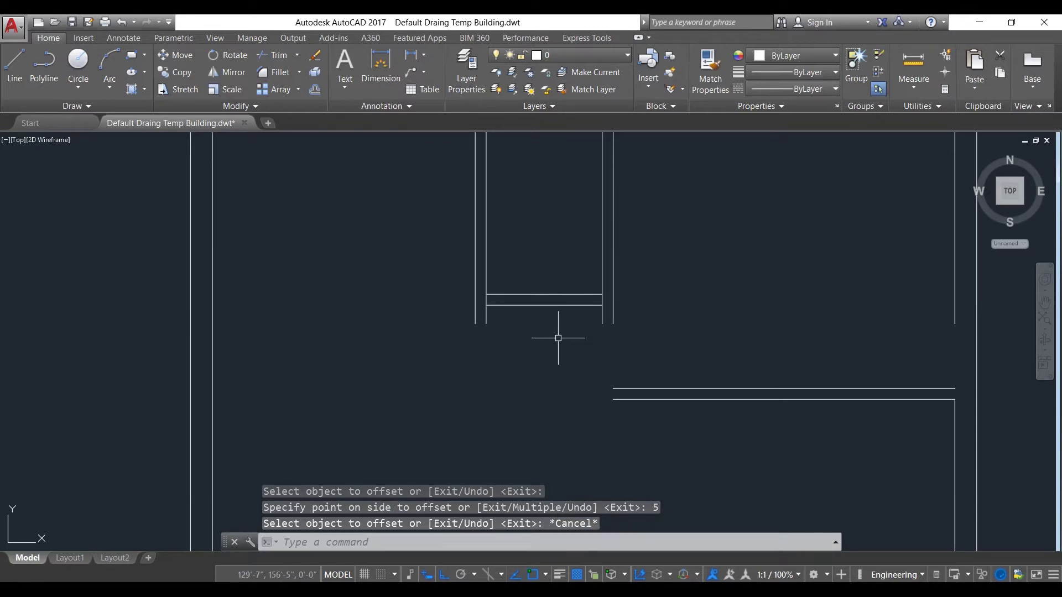
type("ts or")
key("Return")
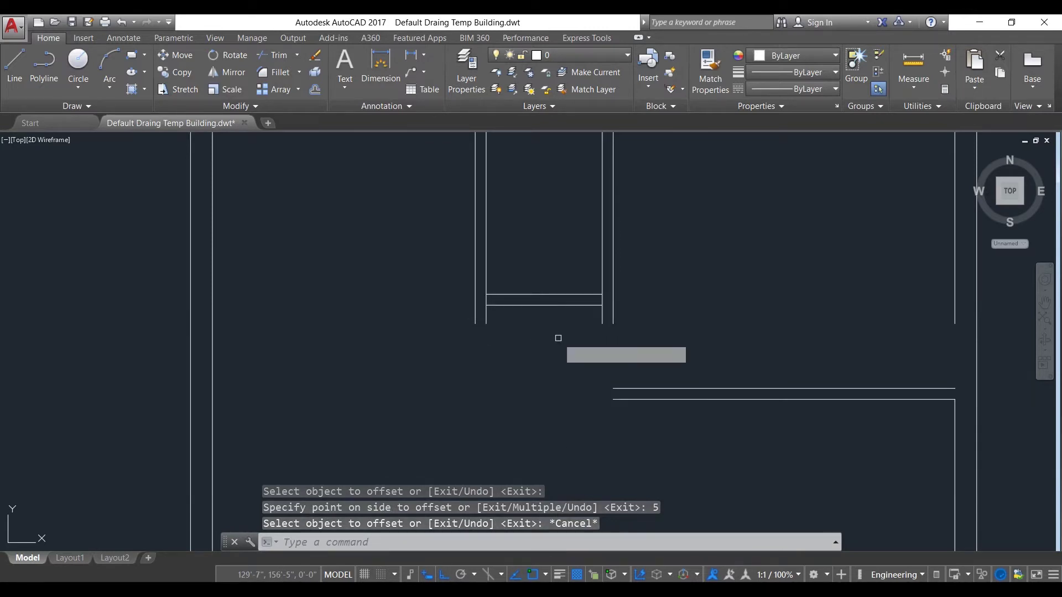
Trim the wall stub below the middle room, using all lines as cutting edges.
key("Return")
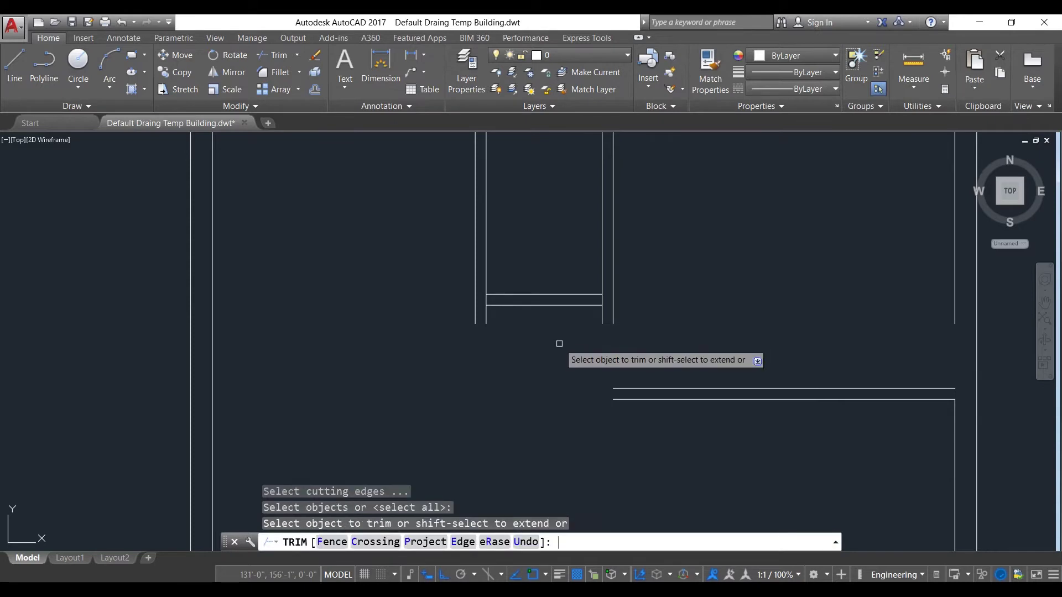
left_click(488, 316)
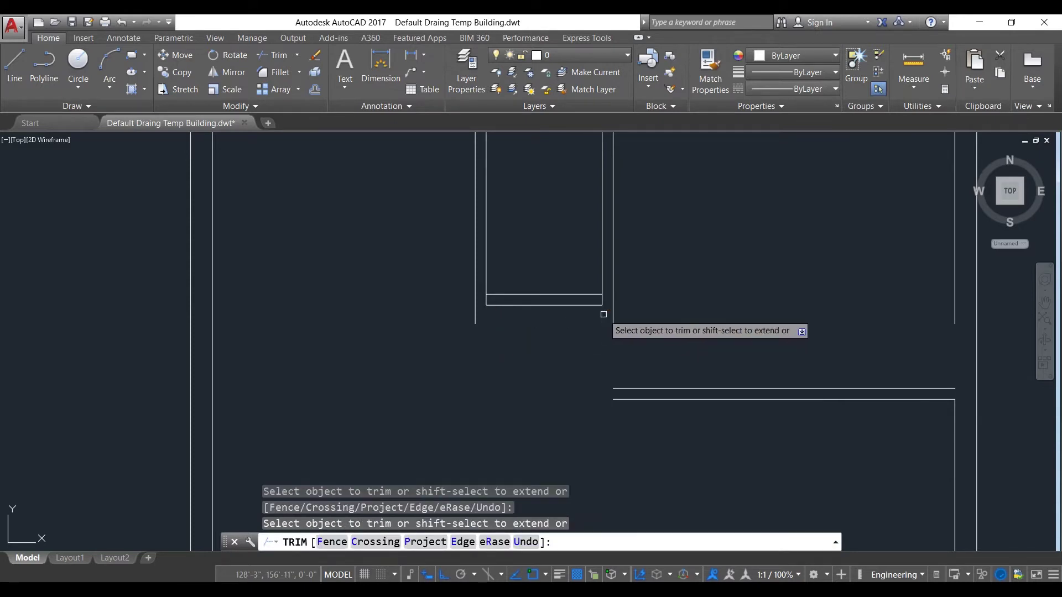
key("Escape")
scroll(588, 344, "down", 2)
scroll(588, 344, "up", 2)
scroll(519, 401, "down", 2)
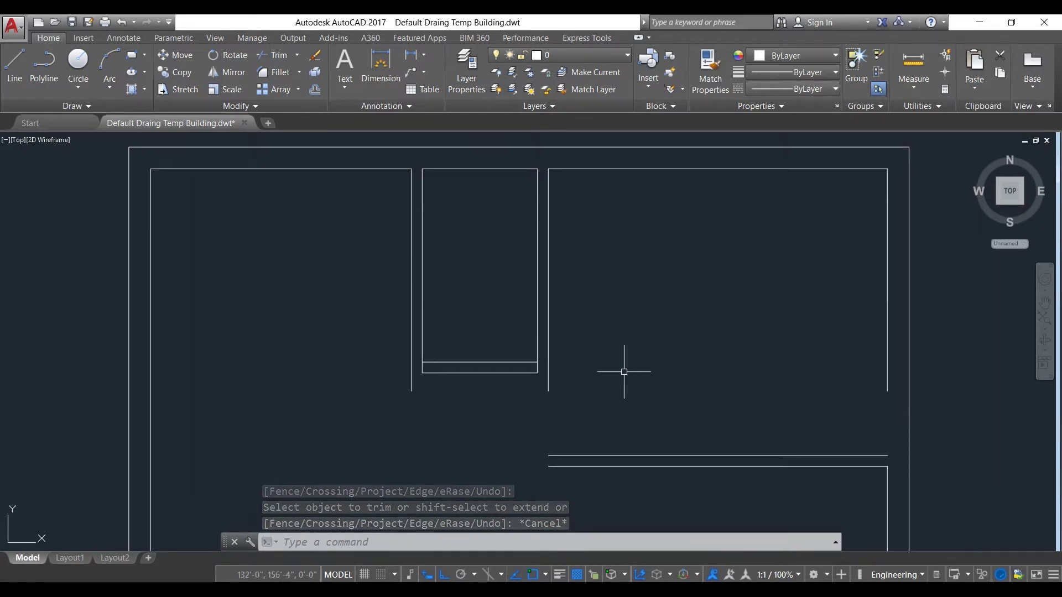
Fillet the middle room's bottom wall line to its right and left walls.
type("f")
key("Return")
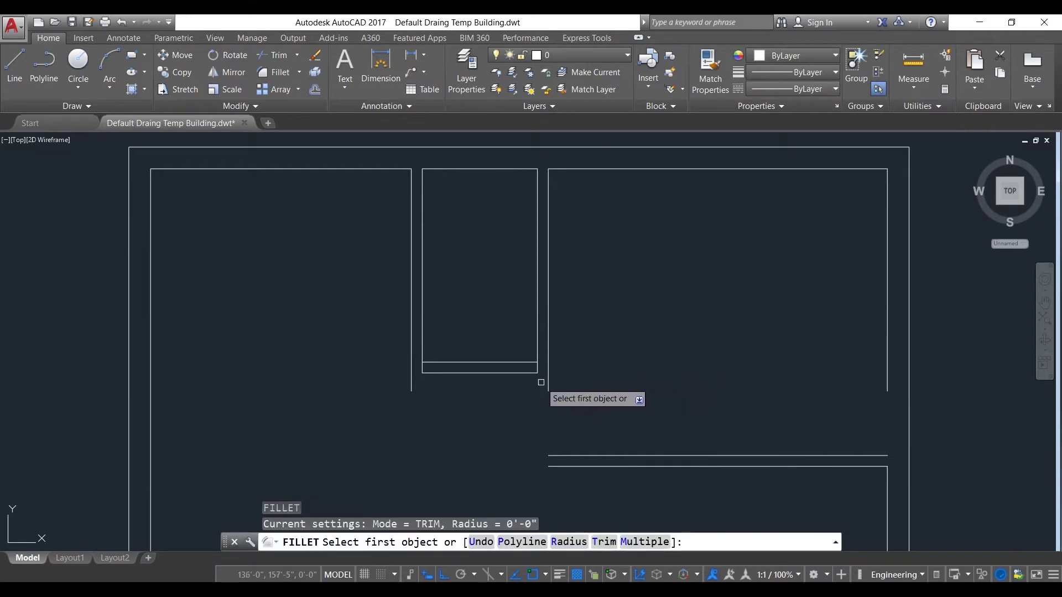
left_click(522, 373)
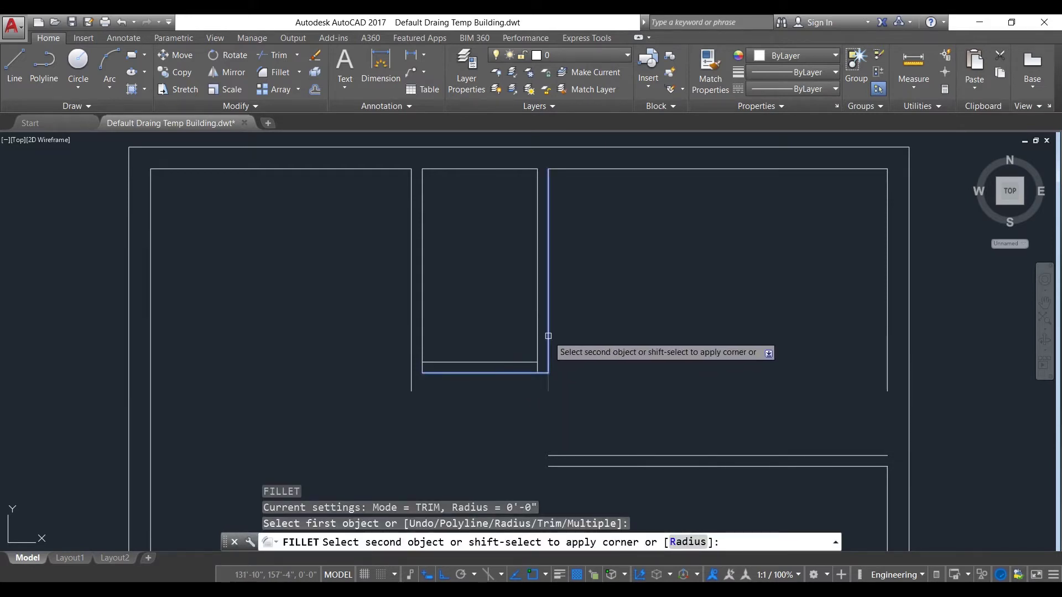
left_click(547, 346)
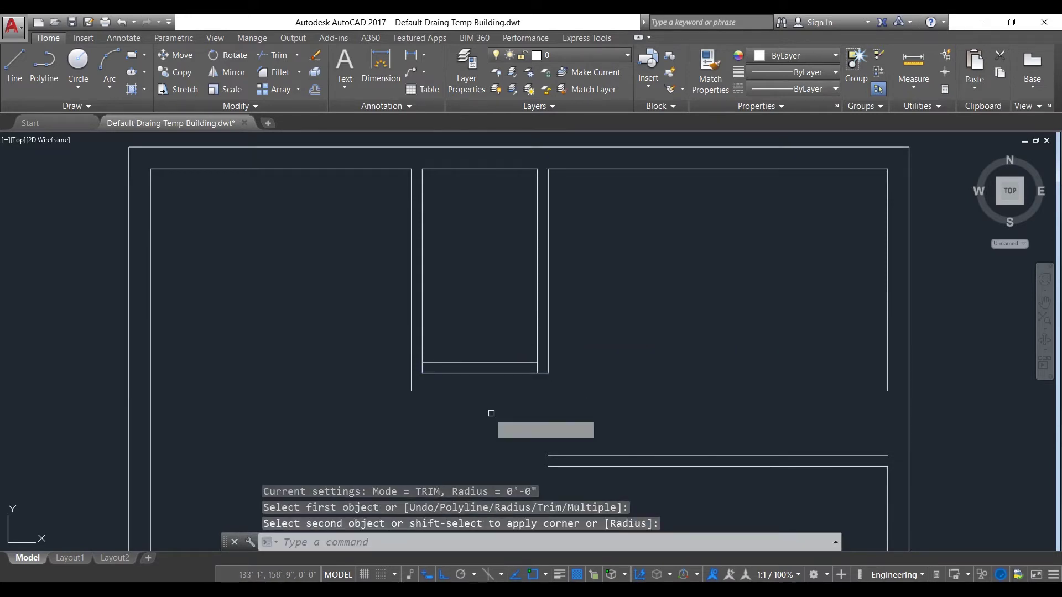
key("Return")
left_click(411, 344)
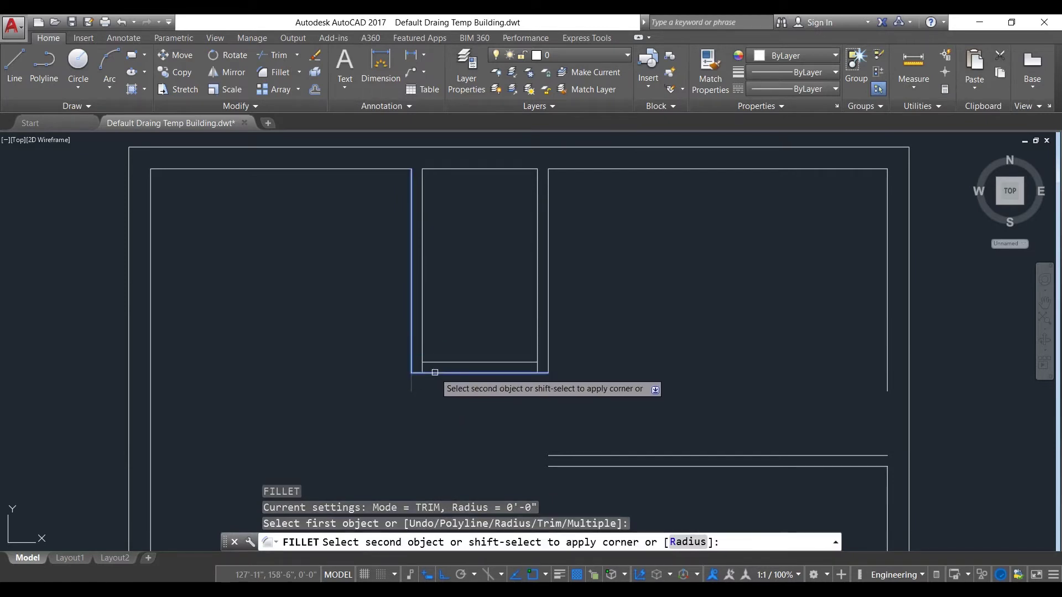
left_click(434, 372)
scroll(526, 360, "up", 4)
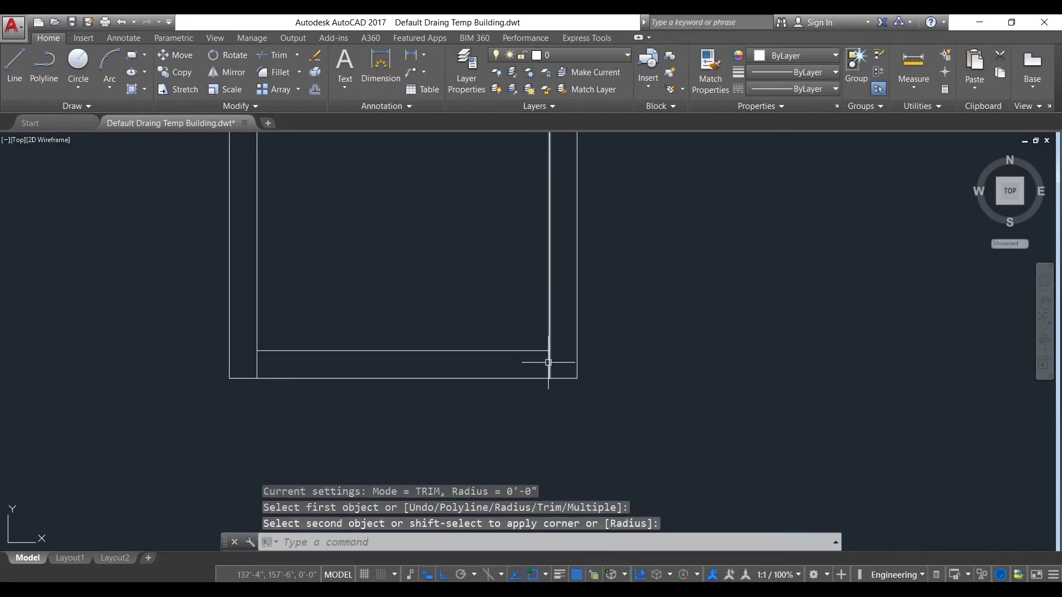
key("Escape")
Trim the right wall stub below the inner bottom line and view the whole plan.
key("Return")
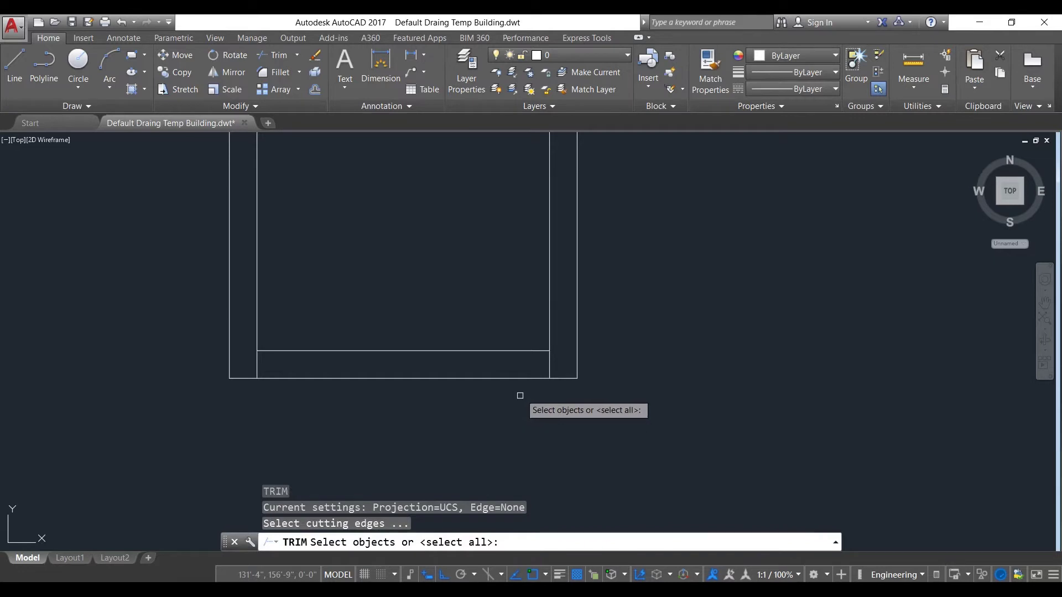
key("Return")
left_click(550, 365)
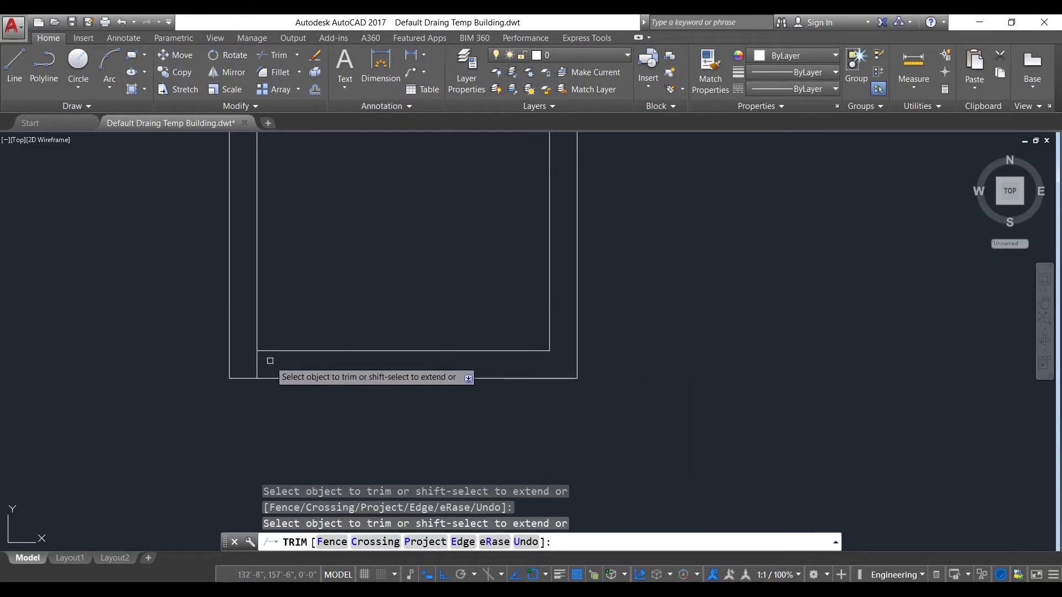
scroll(582, 332, "down", 3)
scroll(582, 326, "down", 2)
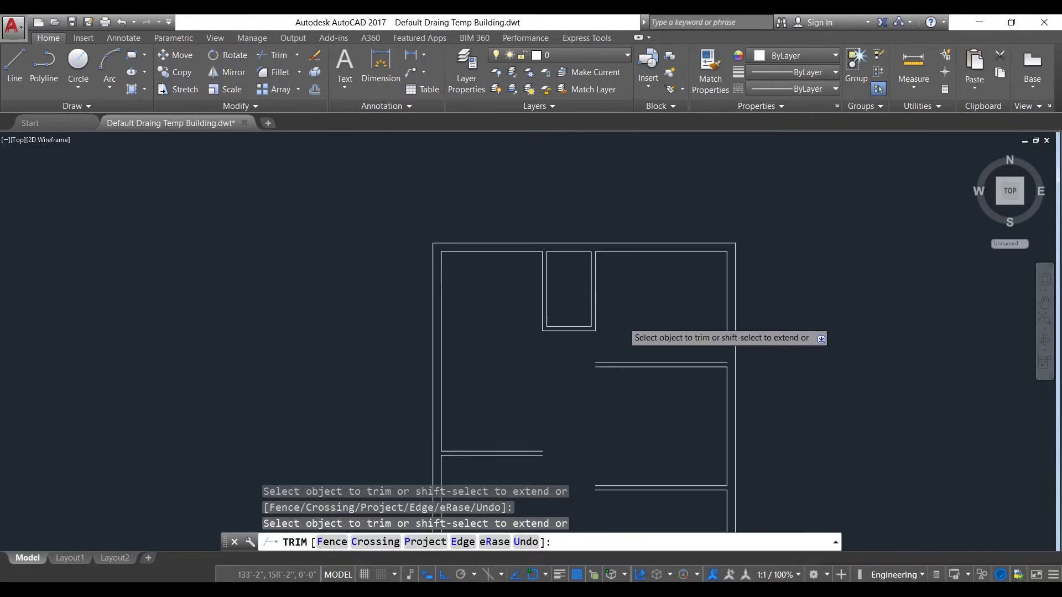
key("Escape")
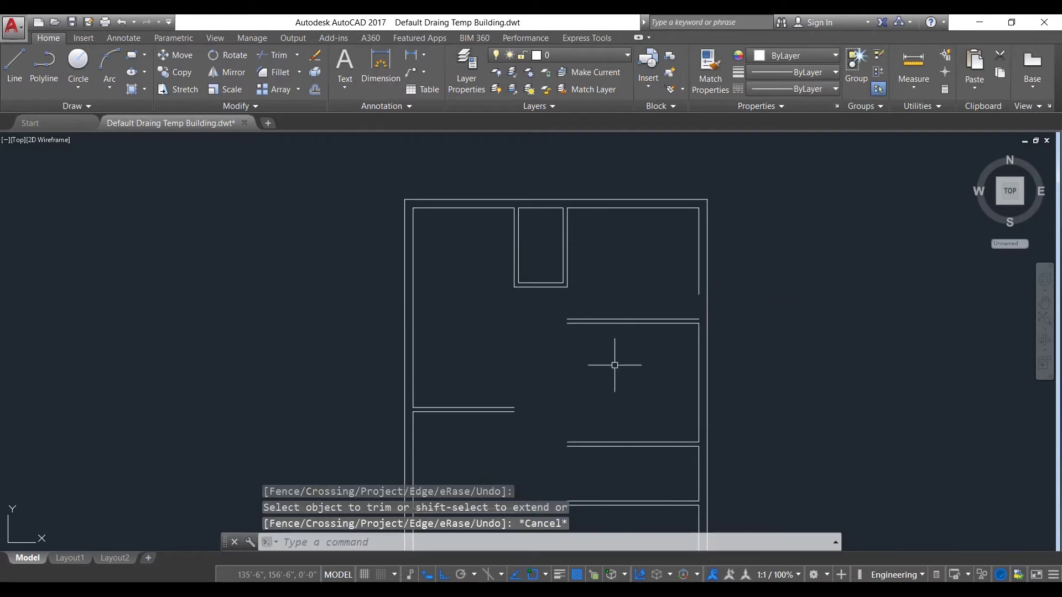
middle_click_drag(607, 360, 583, 320)
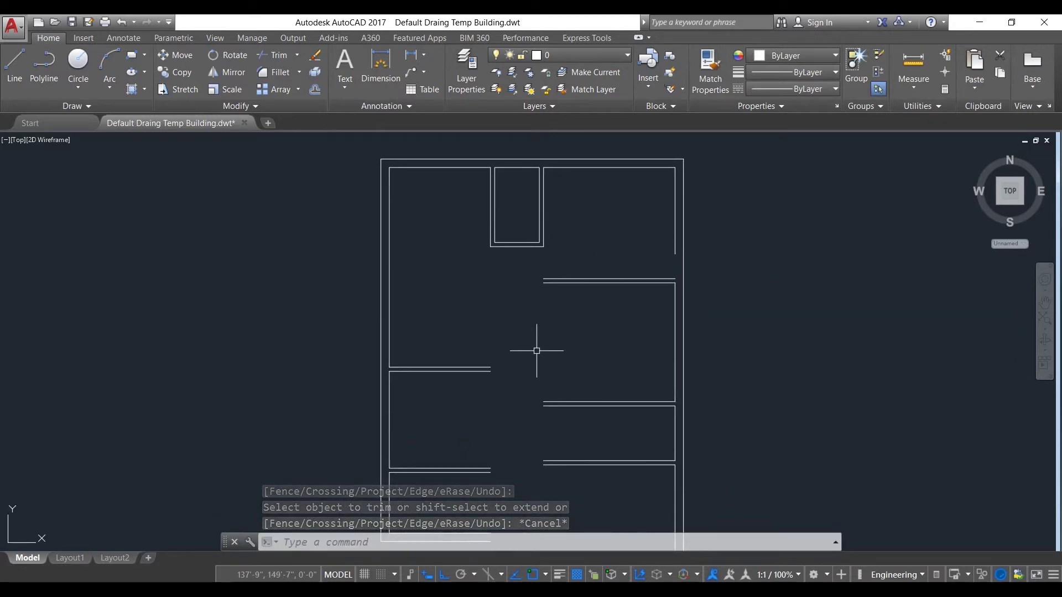
Offset the right outer wall 12' to the left, then double the new line 5 away.
type("o")
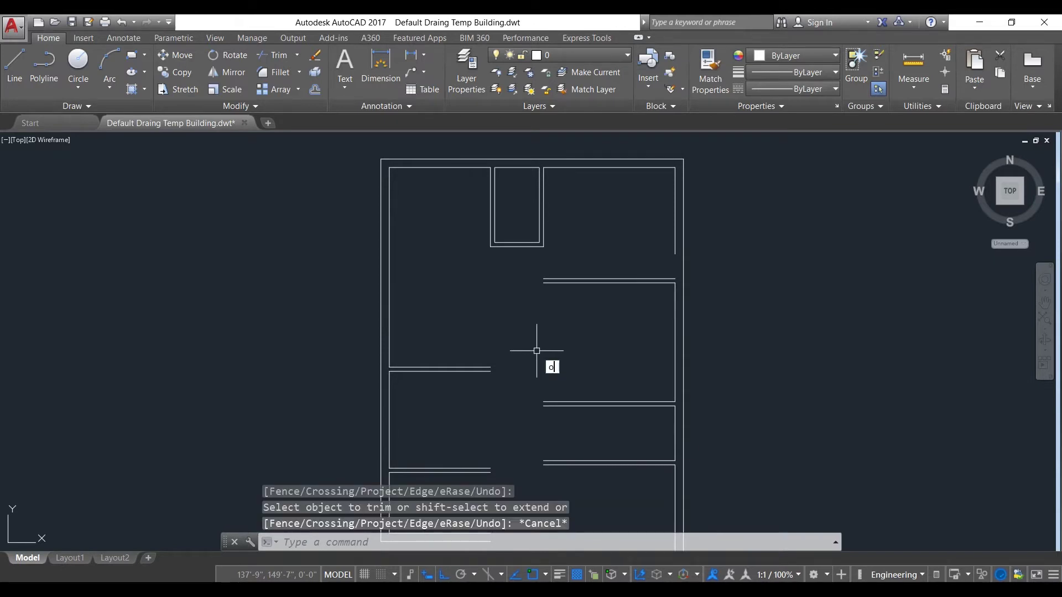
key("Return")
key("Return")
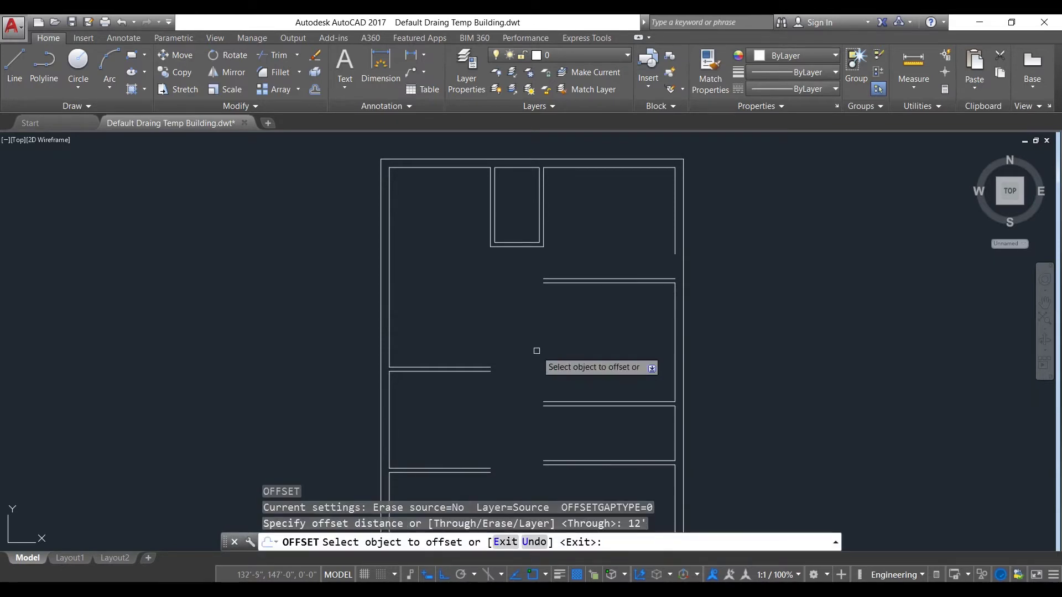
left_click(674, 352)
left_click(603, 351)
left_click(554, 344)
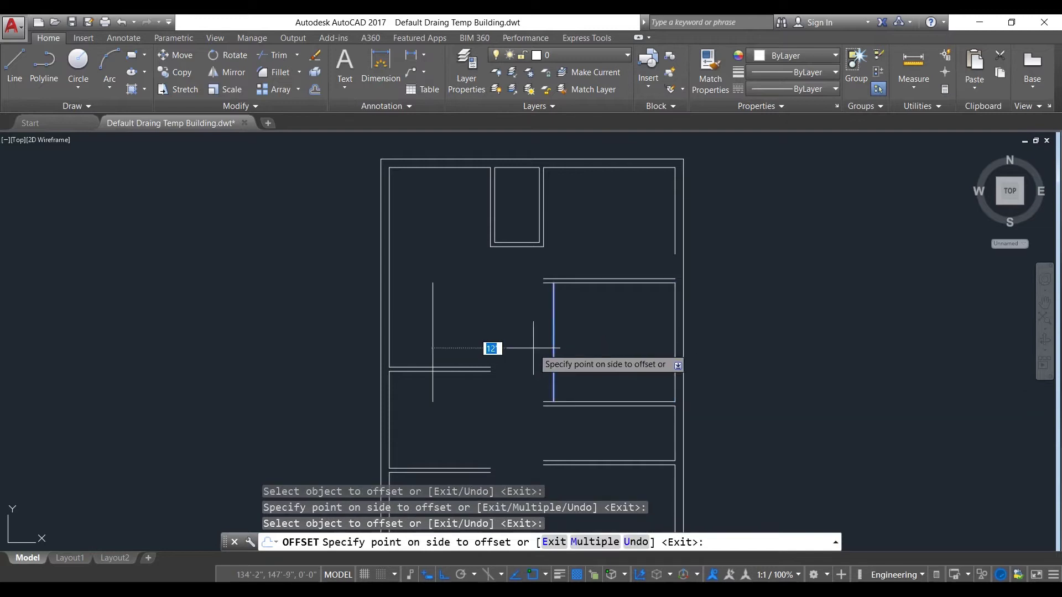
type("5")
key("Return")
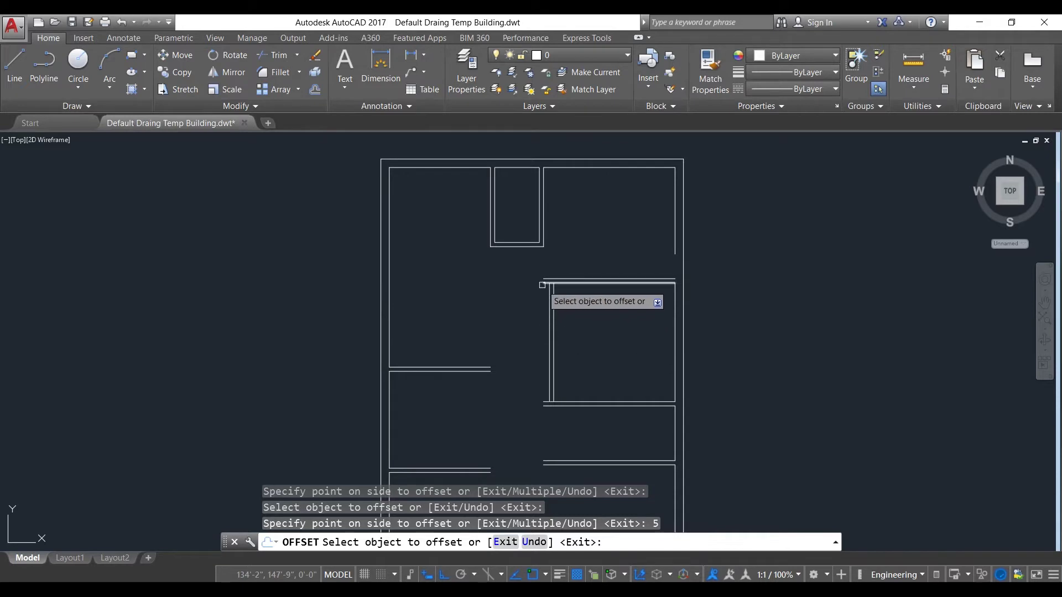
scroll(545, 283, "up", 2)
key("Escape")
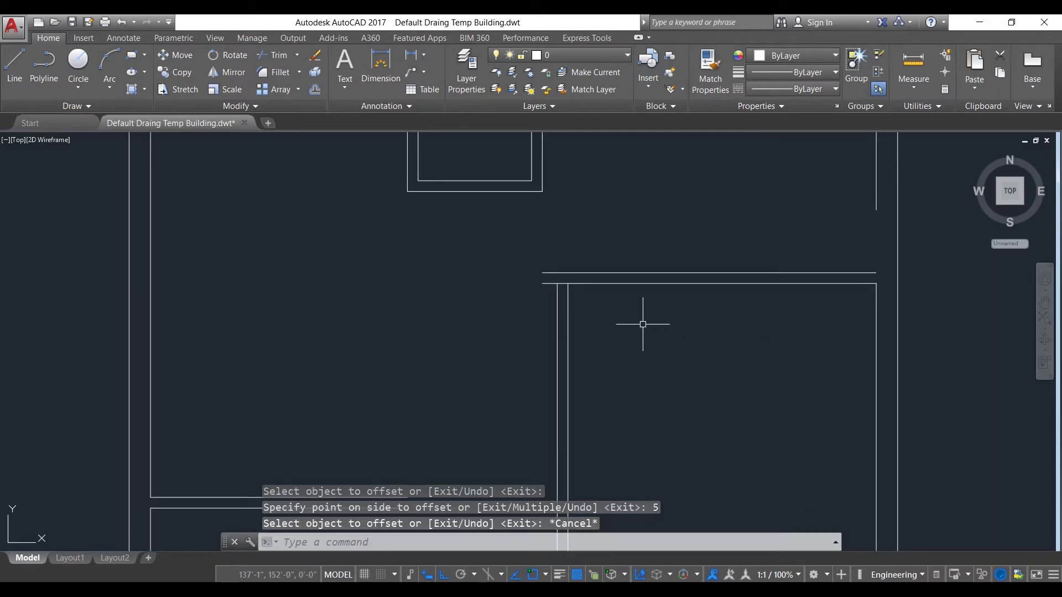
Try filleting the new wall line and the box's left line, then cancel without changes.
type("F")
key("Return")
left_click(558, 352)
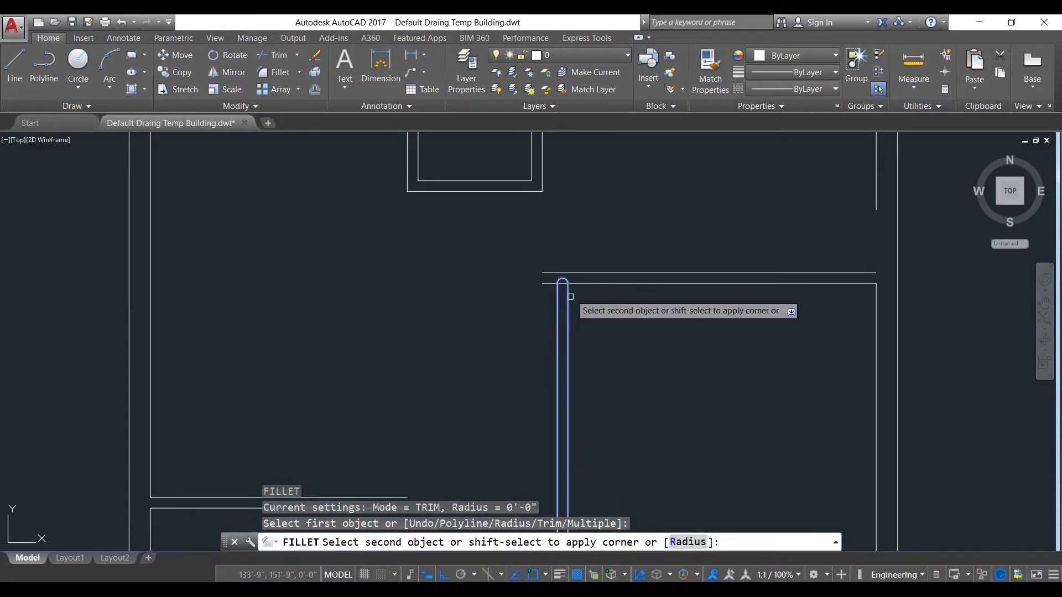
scroll(584, 274, "down", 4)
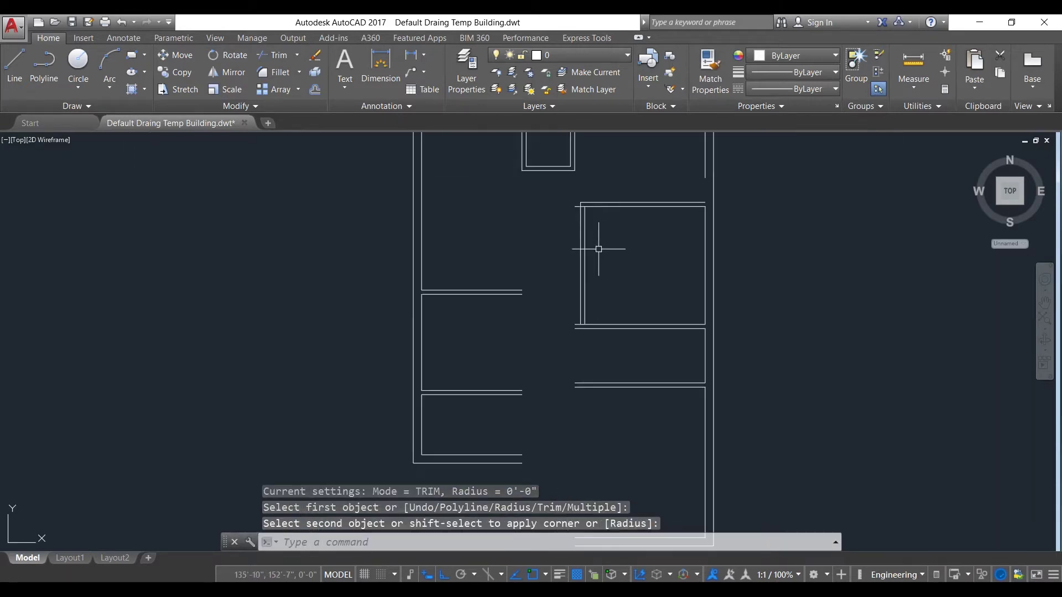
key("Return")
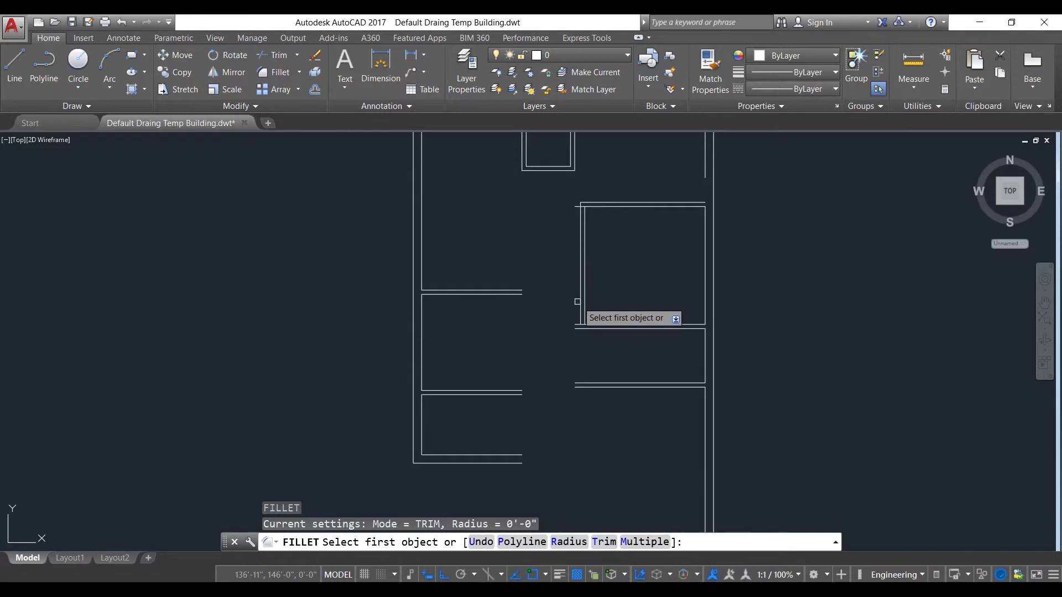
left_click(581, 313)
key("Escape")
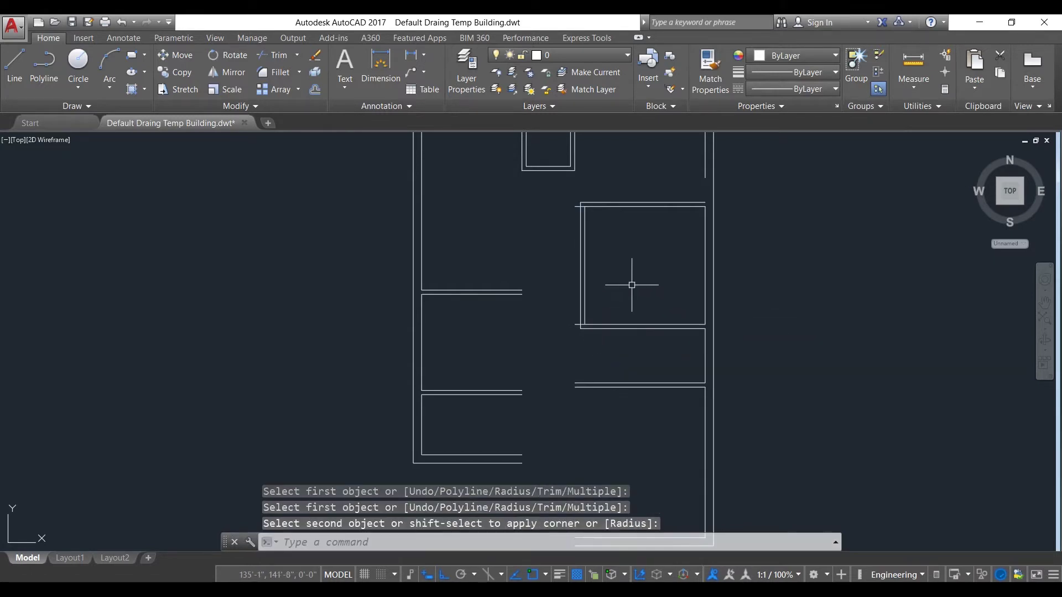
scroll(629, 277, "up", 2)
key("Escape")
Trim away the stray line end overshooting the square box's corner.
type("t")
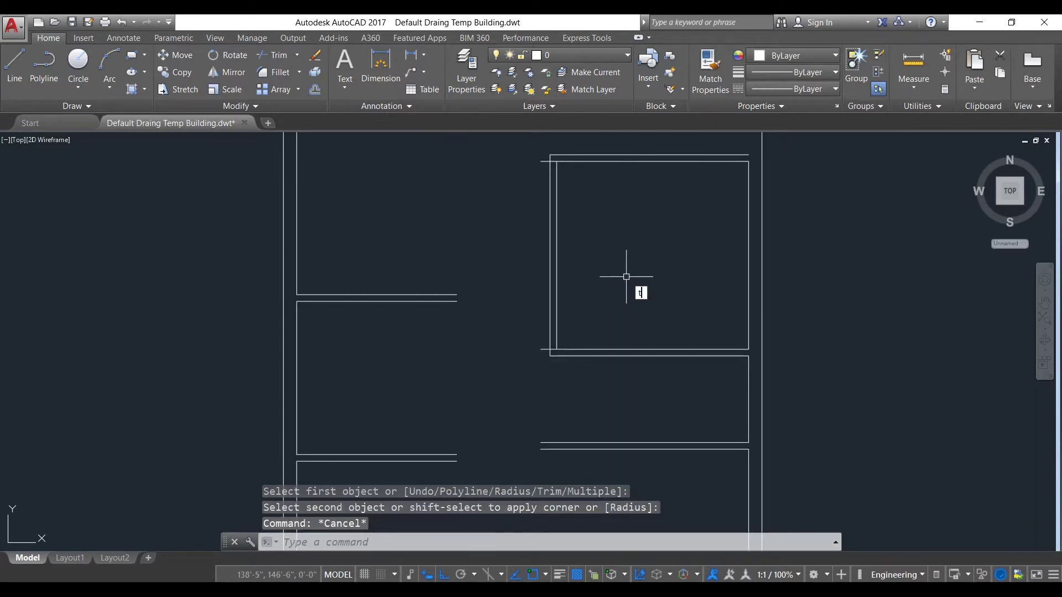
type("r")
key("Return")
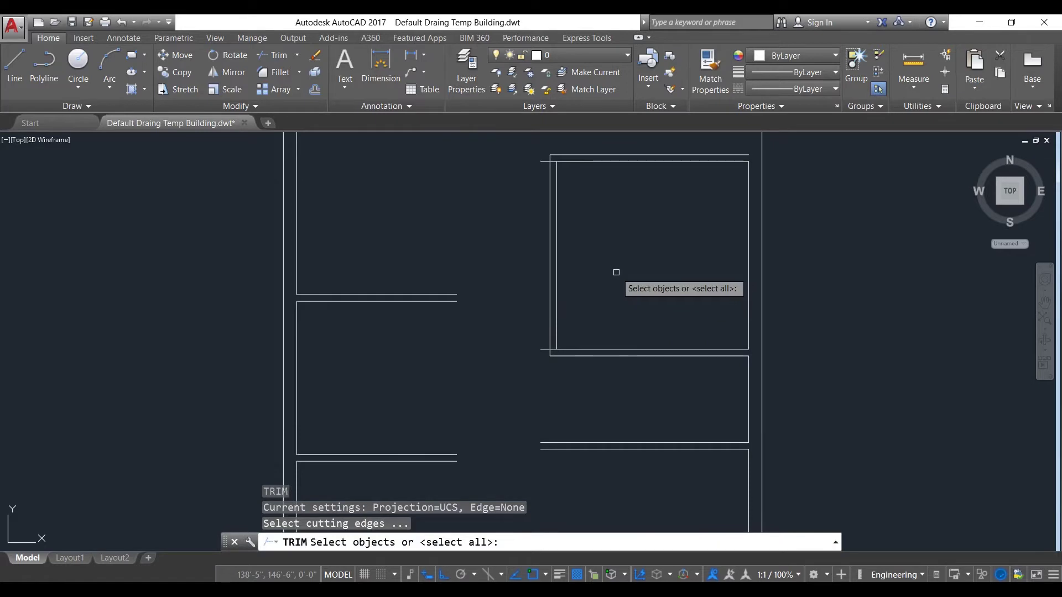
key("Return")
scroll(540, 355, "up", 5)
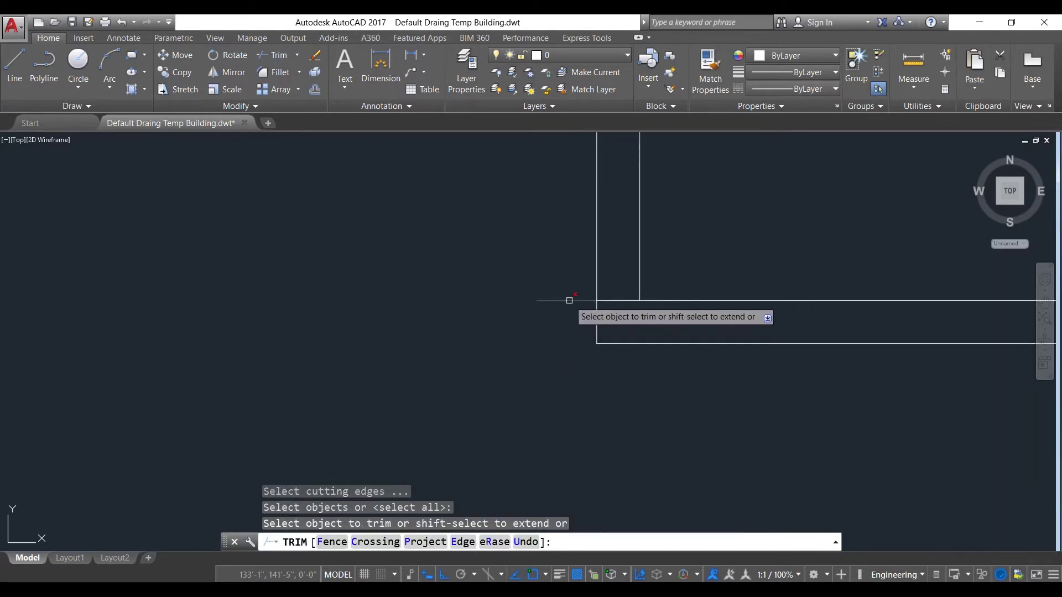
left_click(569, 301)
scroll(632, 422, "down", 8)
scroll(655, 309, "up", 8)
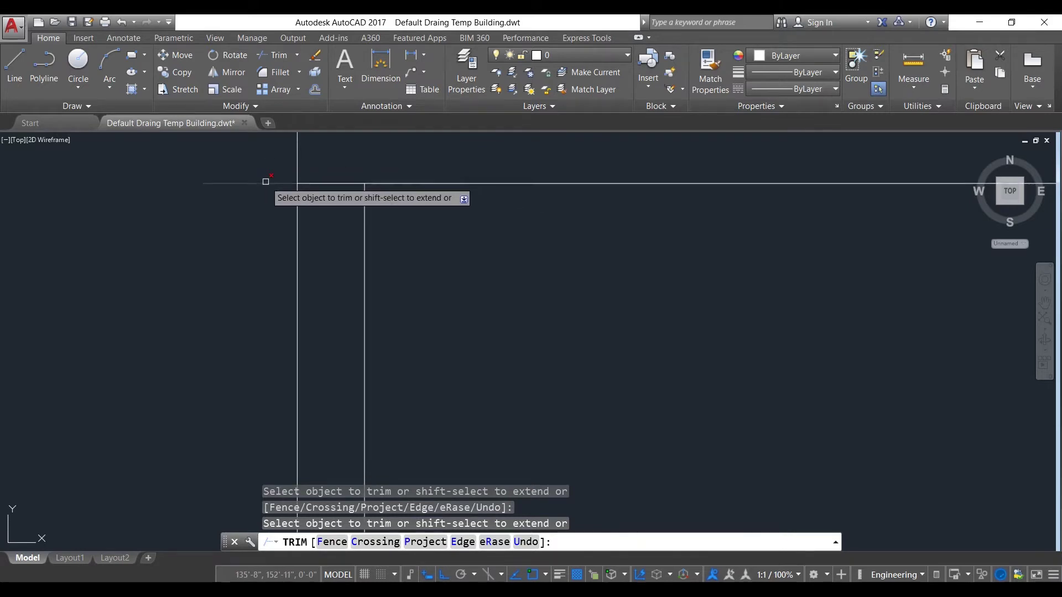
scroll(442, 216, "down", 6)
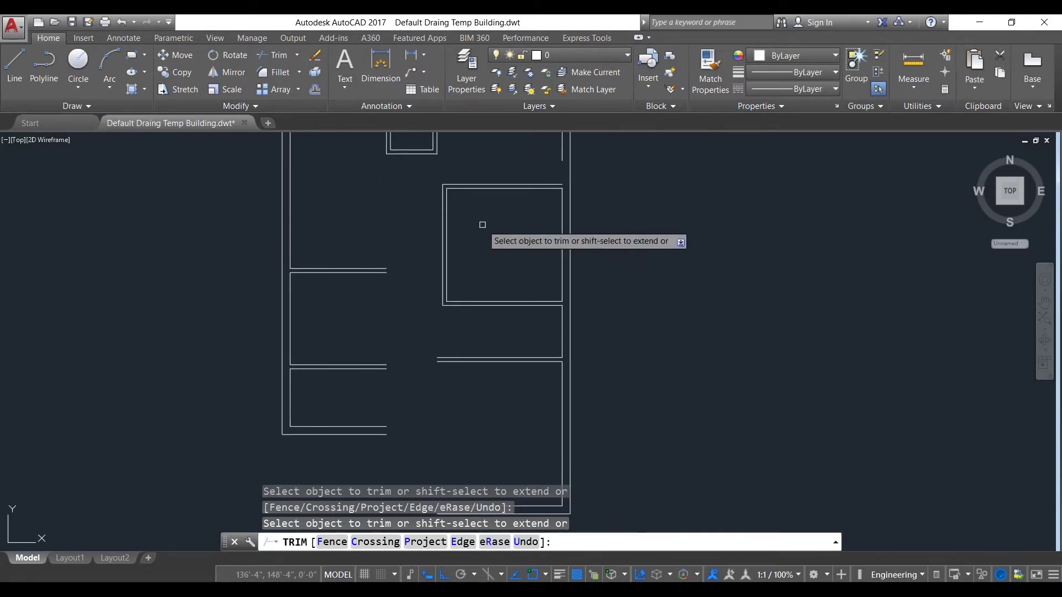
key("Escape")
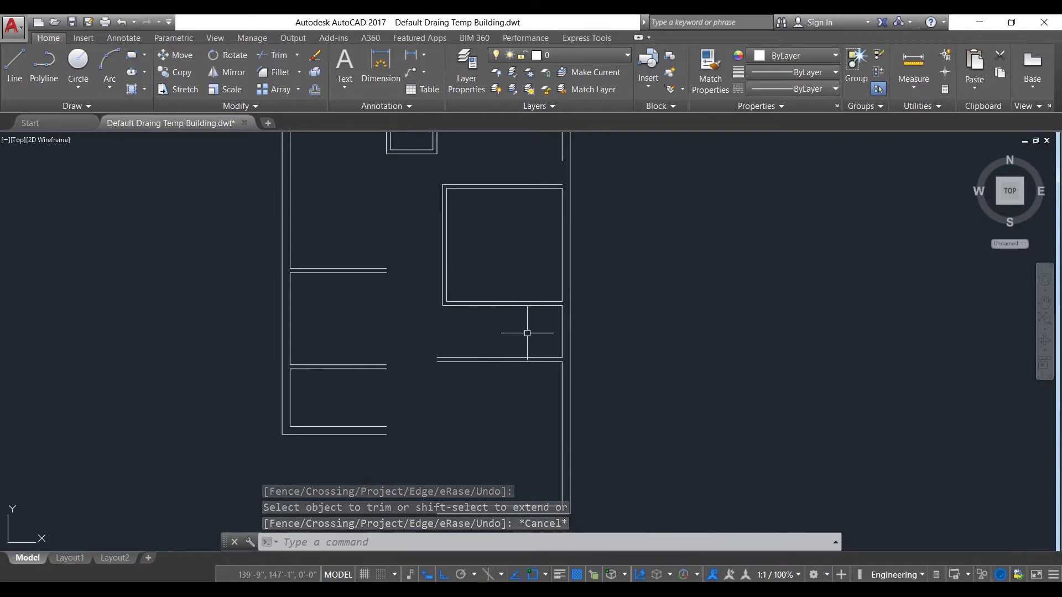
scroll(526, 332, "up", 2)
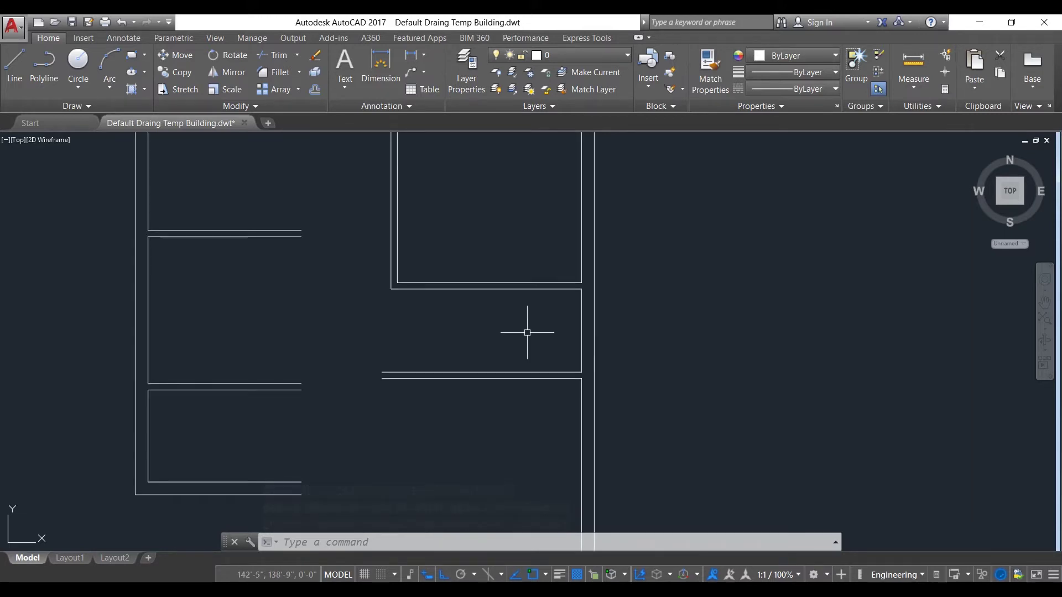
Offset the right wall line 10'10" left, then add a second line 5" away.
type("o")
key("Return")
type("10'")
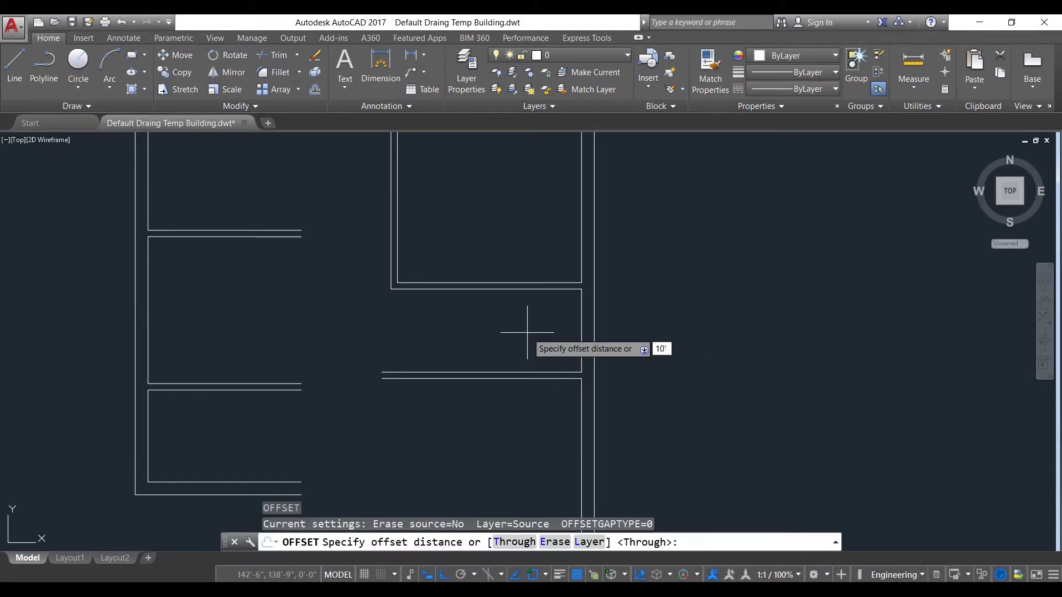
type("10\"")
key("Return")
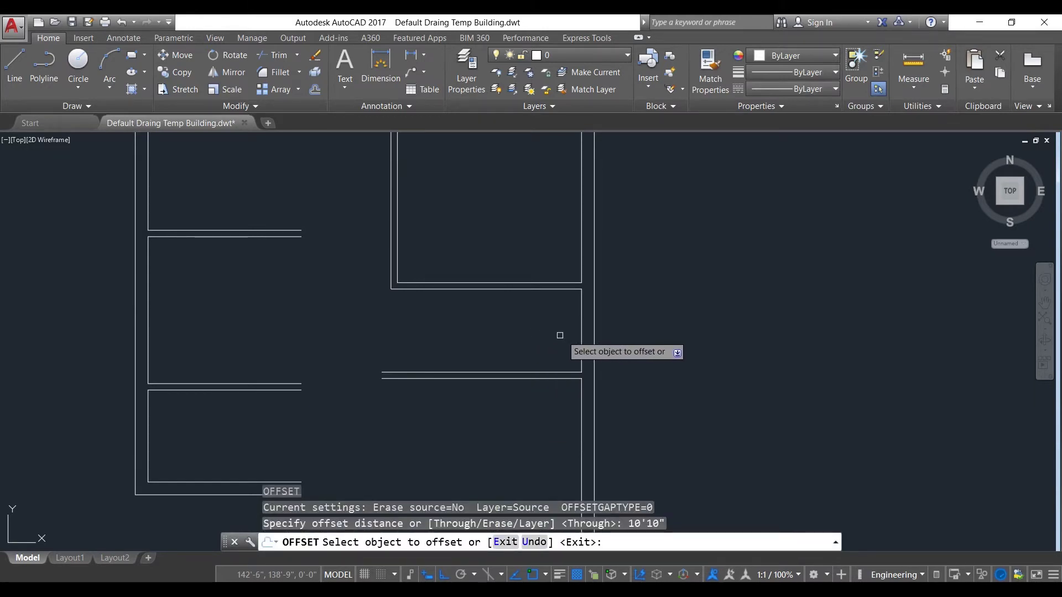
left_click(580, 340)
left_click(530, 340)
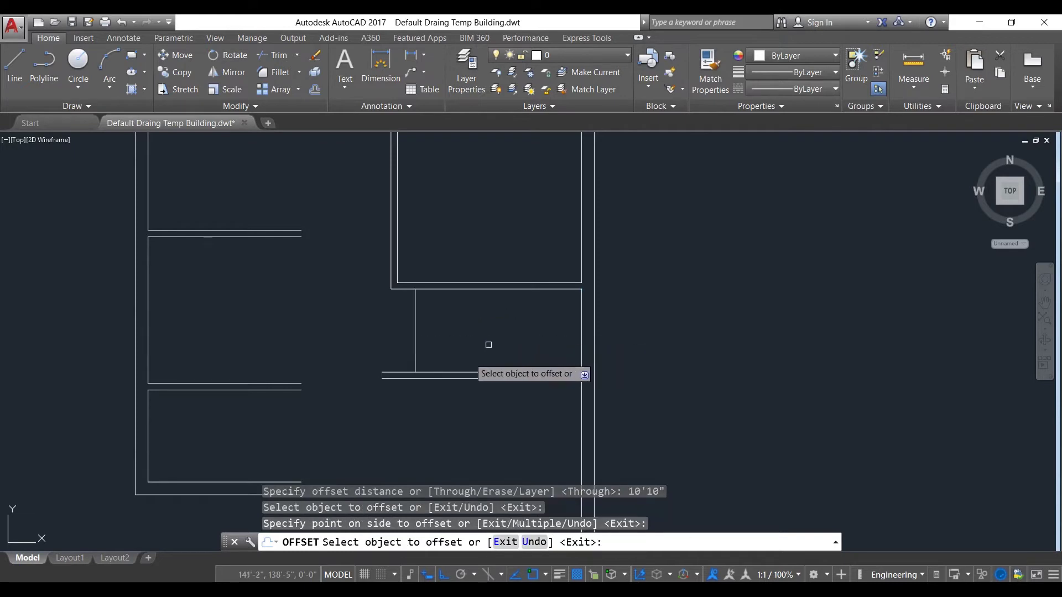
left_click(414, 332)
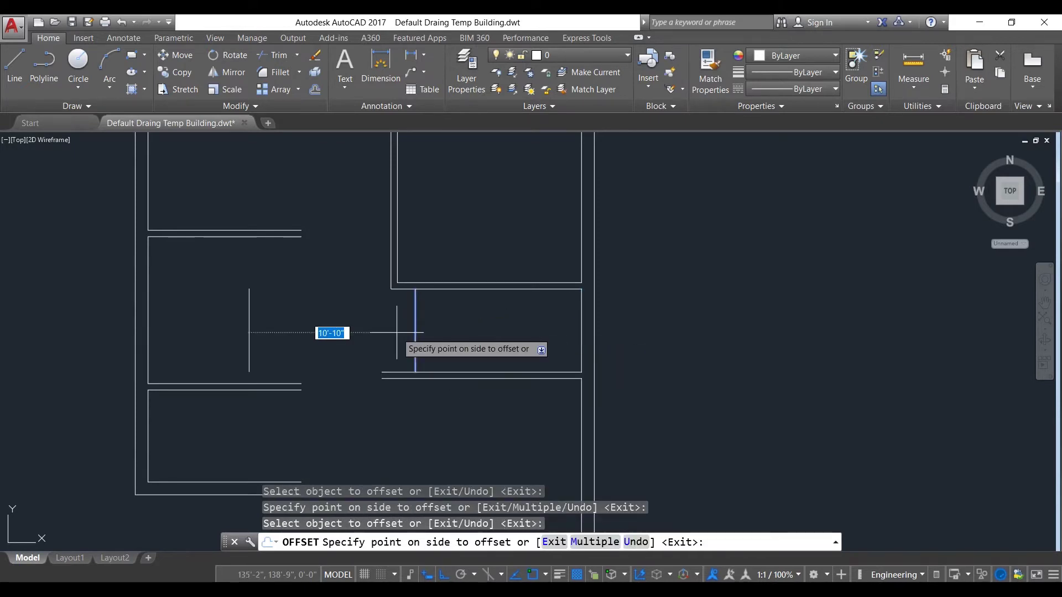
key("Return")
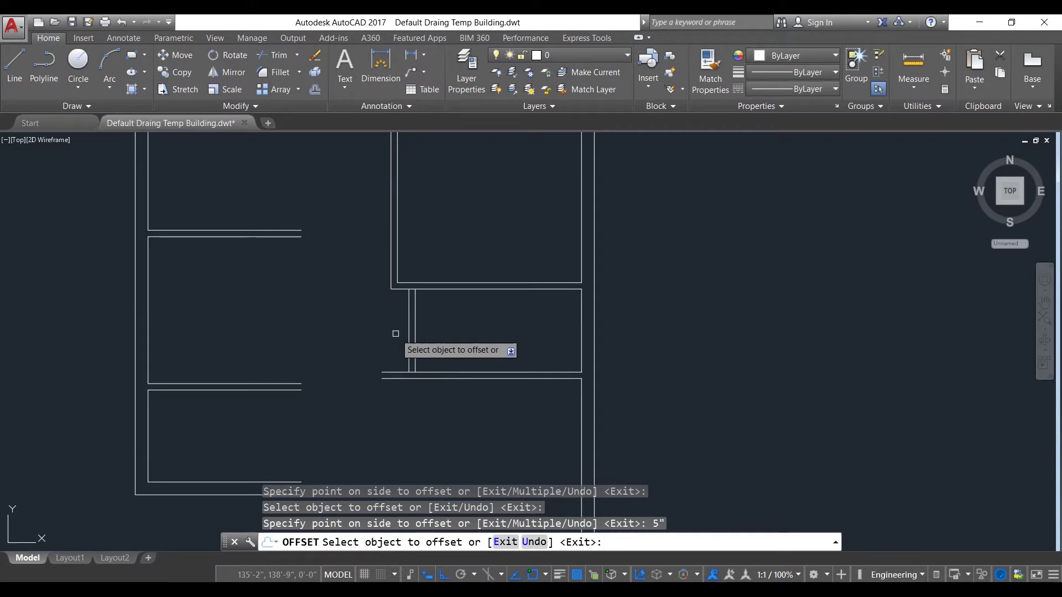
scroll(401, 348, "down", 2)
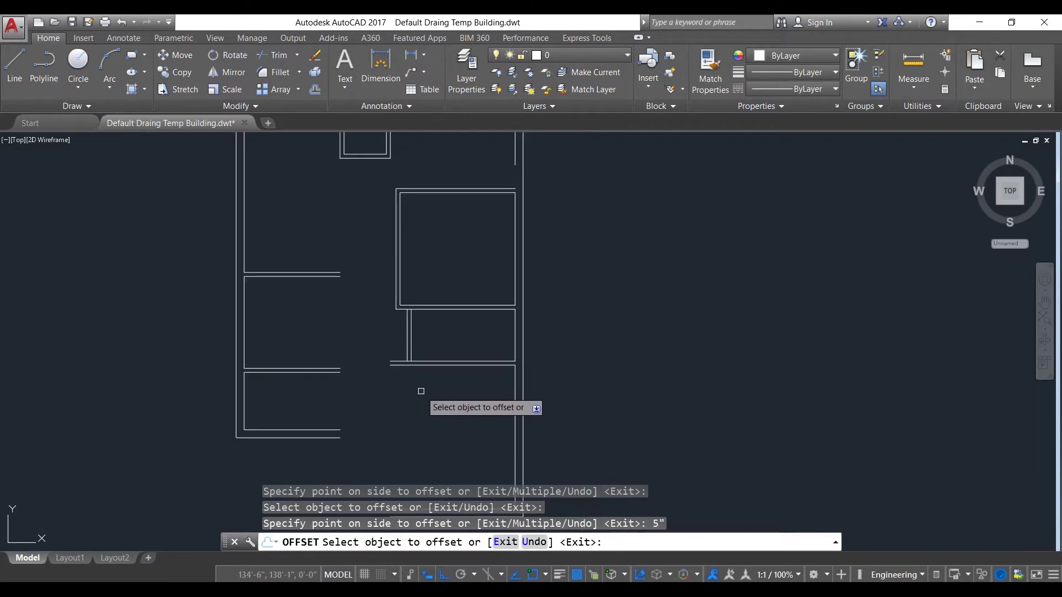
key("Escape")
middle_click_drag(456, 379, 494, 362)
Fillet the partition's vertical line to the horizontal wall line to close the corner.
type("f")
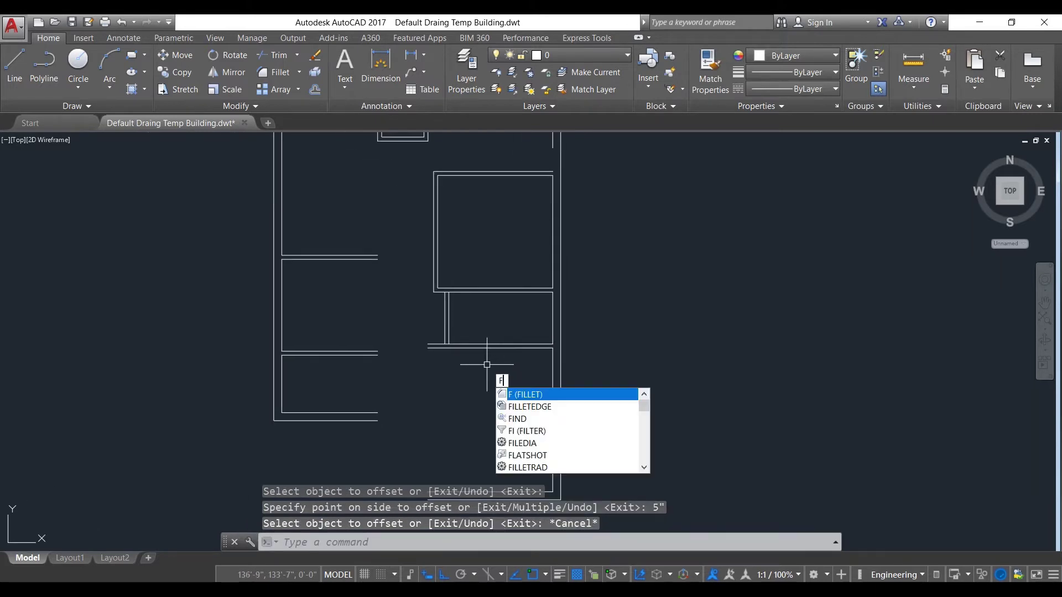
key("Return")
scroll(457, 362, "up", 5)
left_click(404, 261)
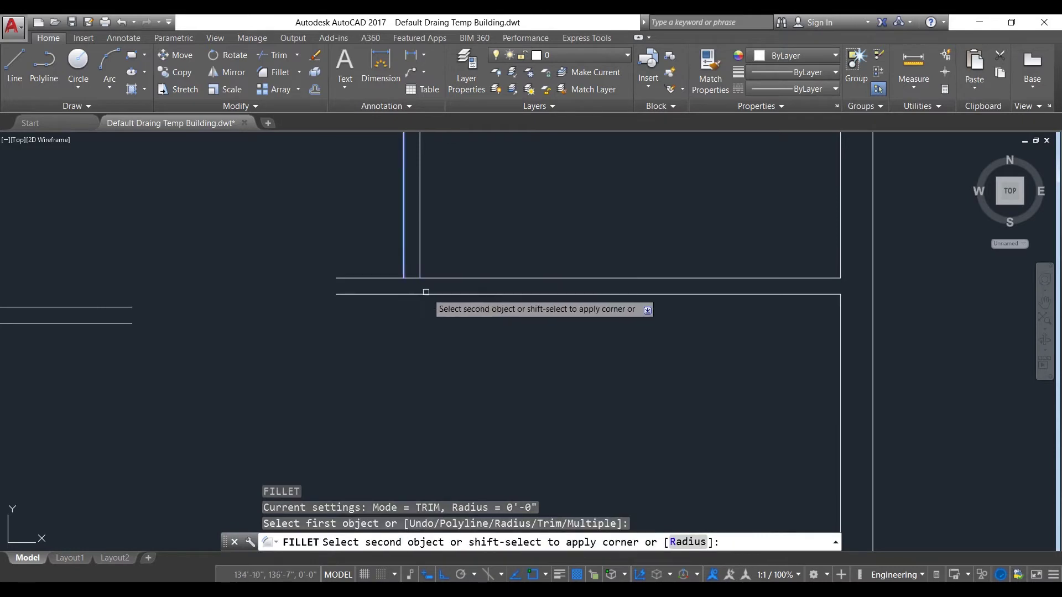
left_click(466, 294)
scroll(474, 308, "down", 3)
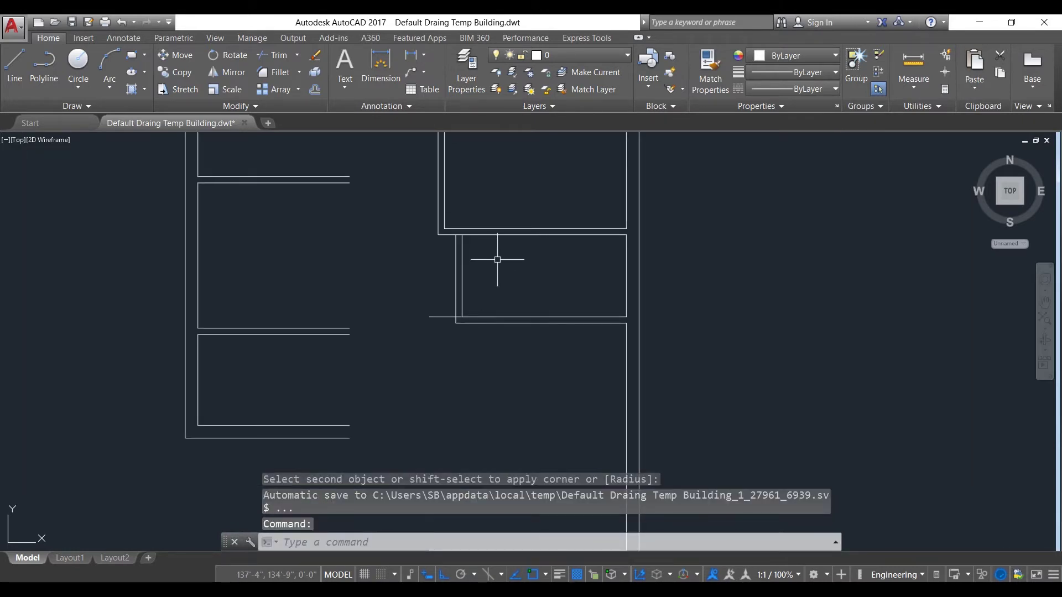
type("f")
key("Return")
scroll(490, 247, "up", 2)
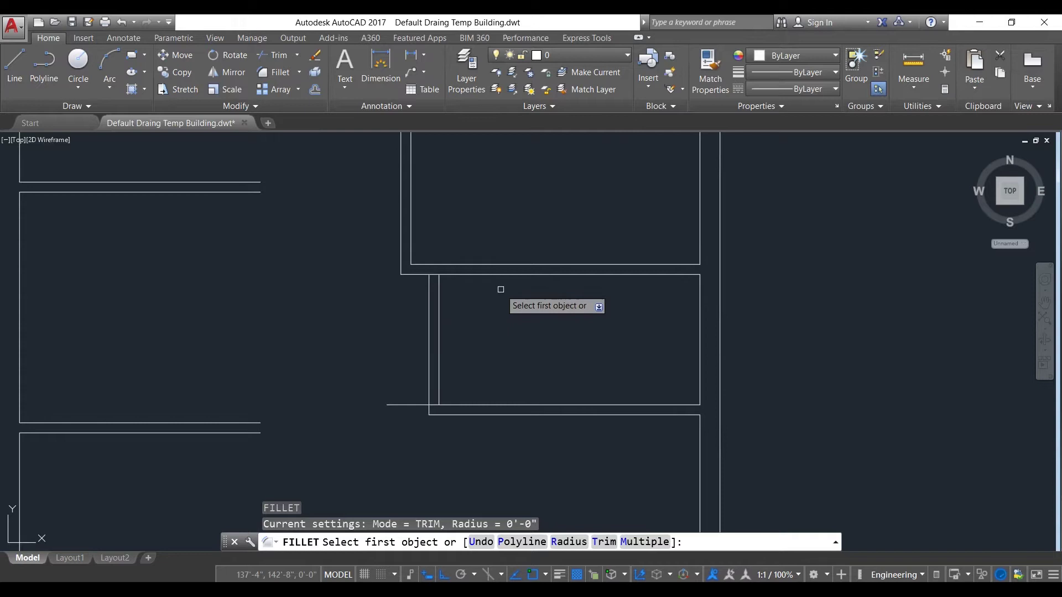
key("Escape")
Trim the horizontal line stub left of the new partition.
type("tr")
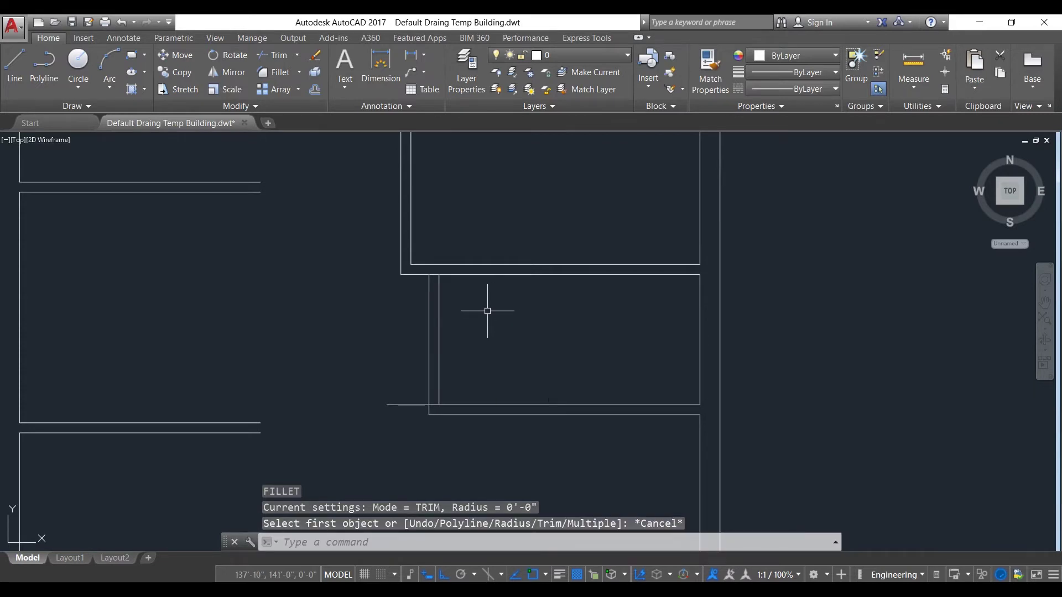
key("Return")
key("Return")
scroll(469, 386, "up", 4)
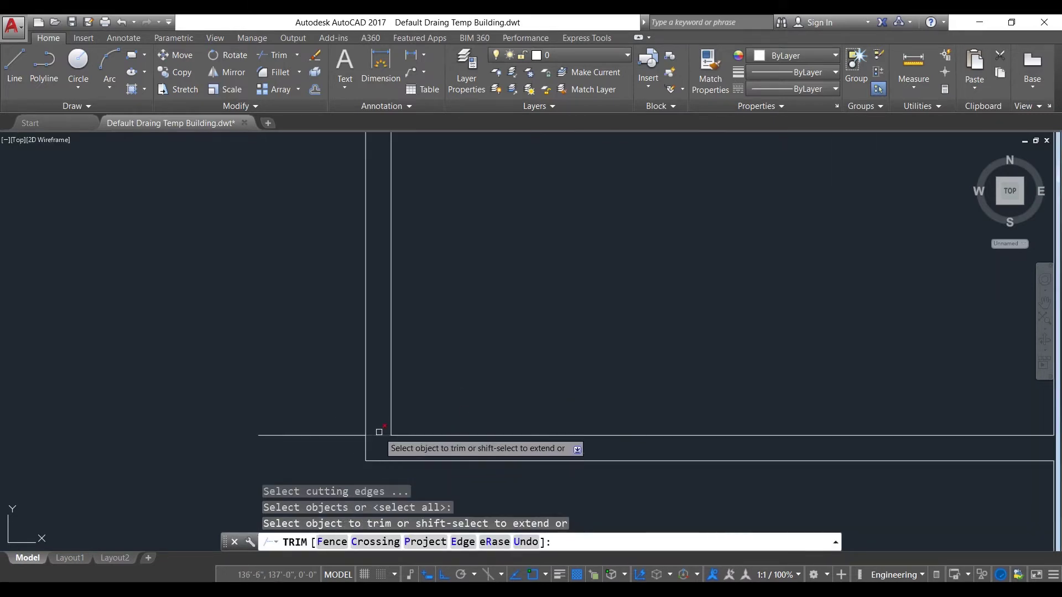
left_click(338, 435)
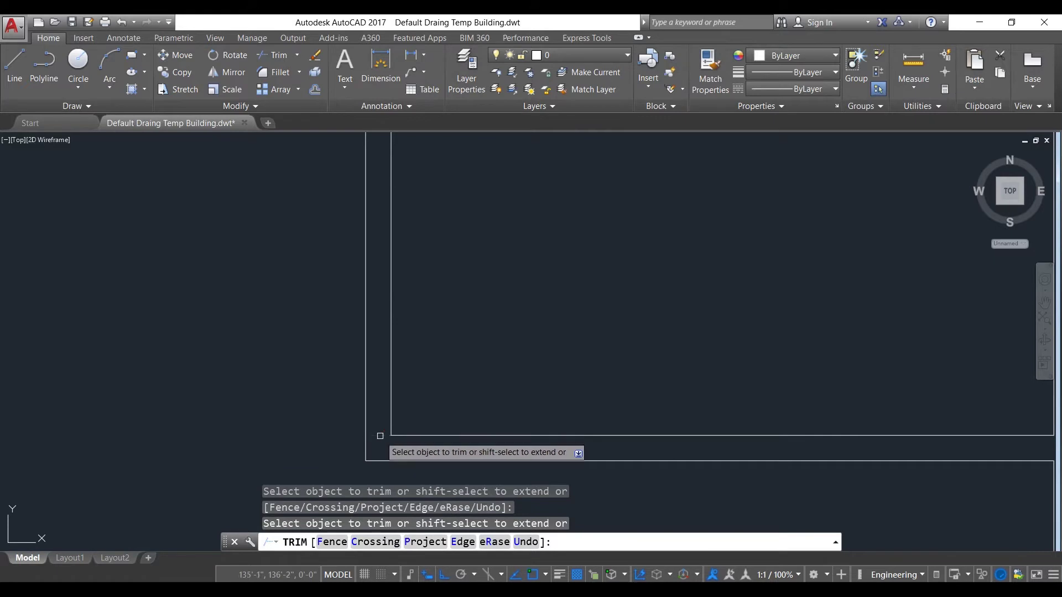
scroll(526, 332, "down", 3)
scroll(505, 406, "up", 3)
scroll(564, 372, "down", 4)
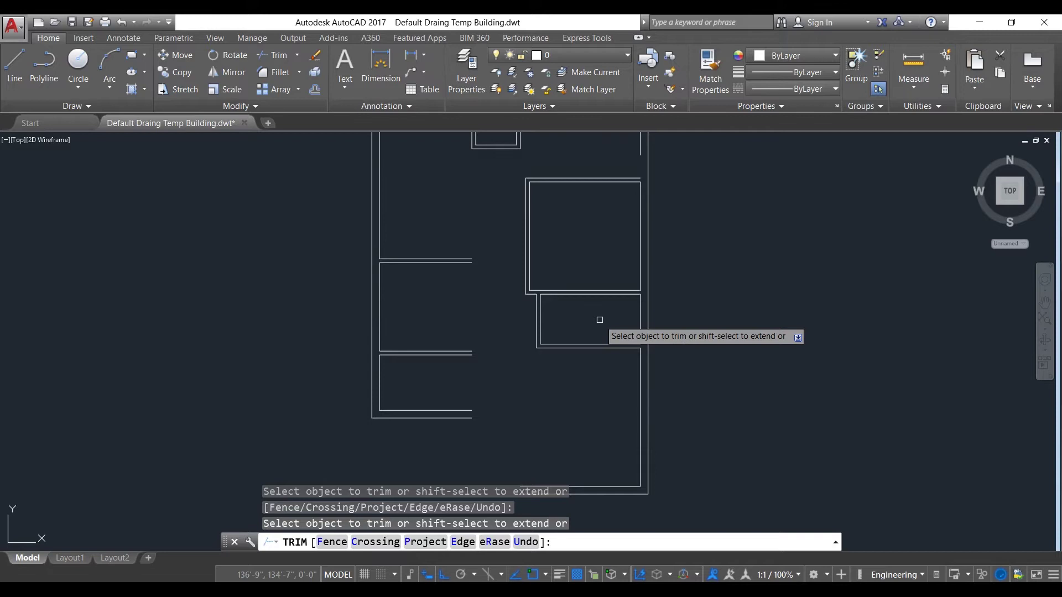
scroll(623, 308, "down", 2)
key("Escape")
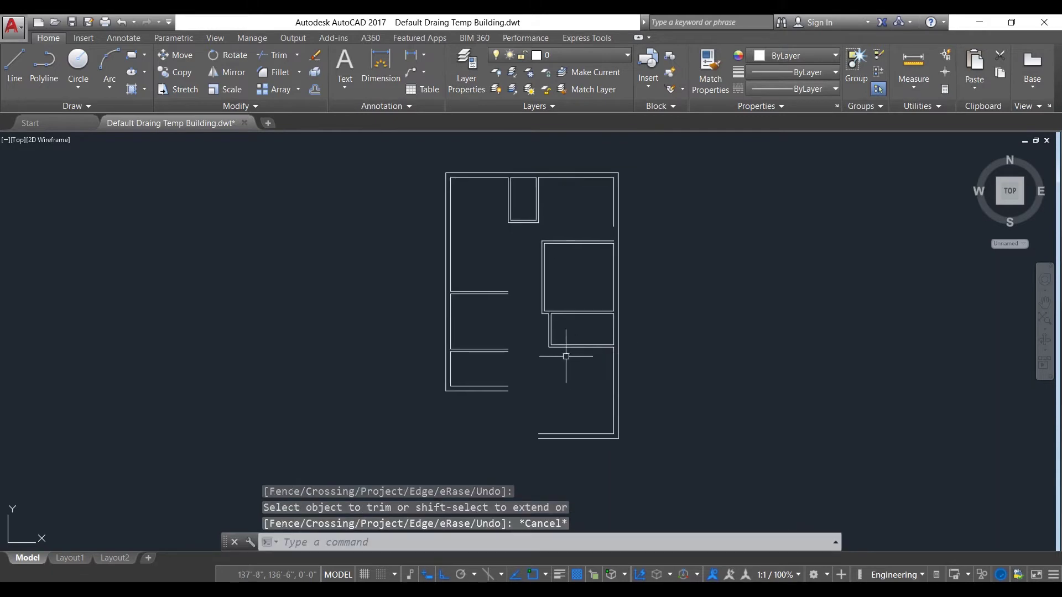
scroll(564, 359, "up", 4)
scroll(551, 311, "down", 3)
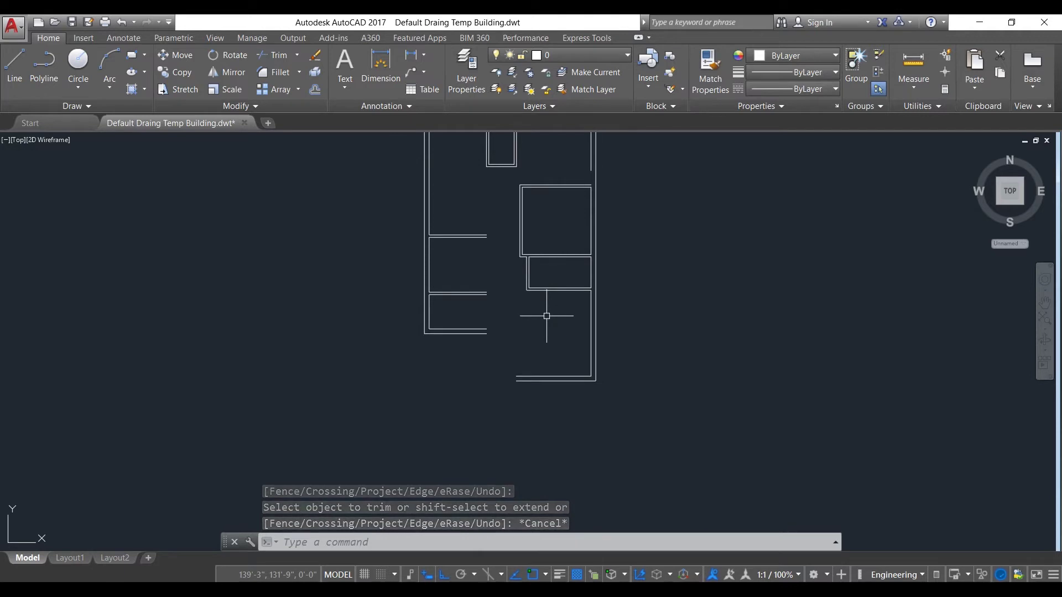
Offset the wall line 10'10" inward, then offset the new line 5" for wall thickness.
type("O")
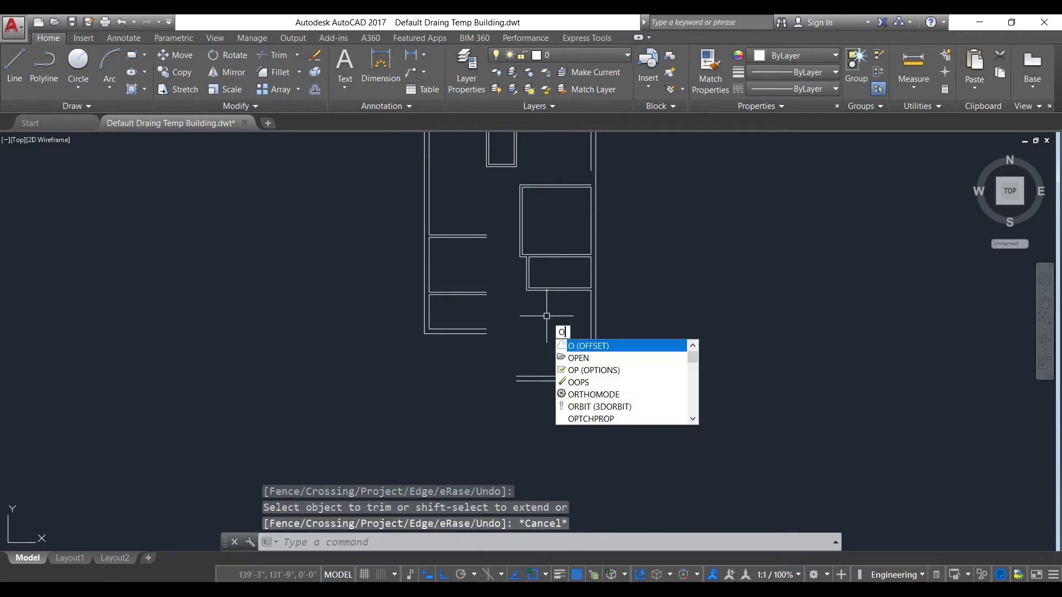
key("Return")
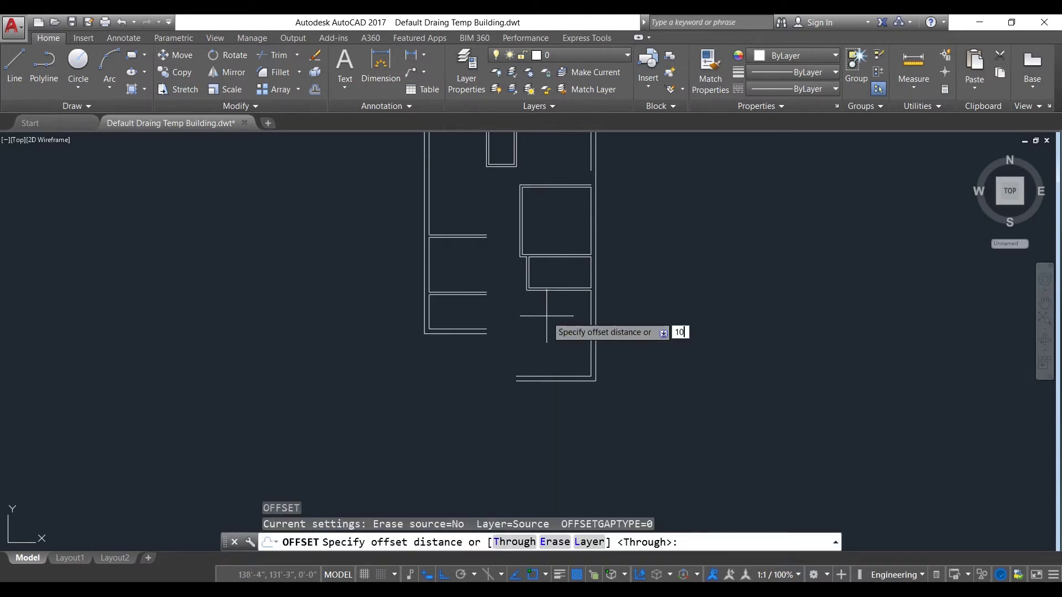
type("10'10\"")
key("Return")
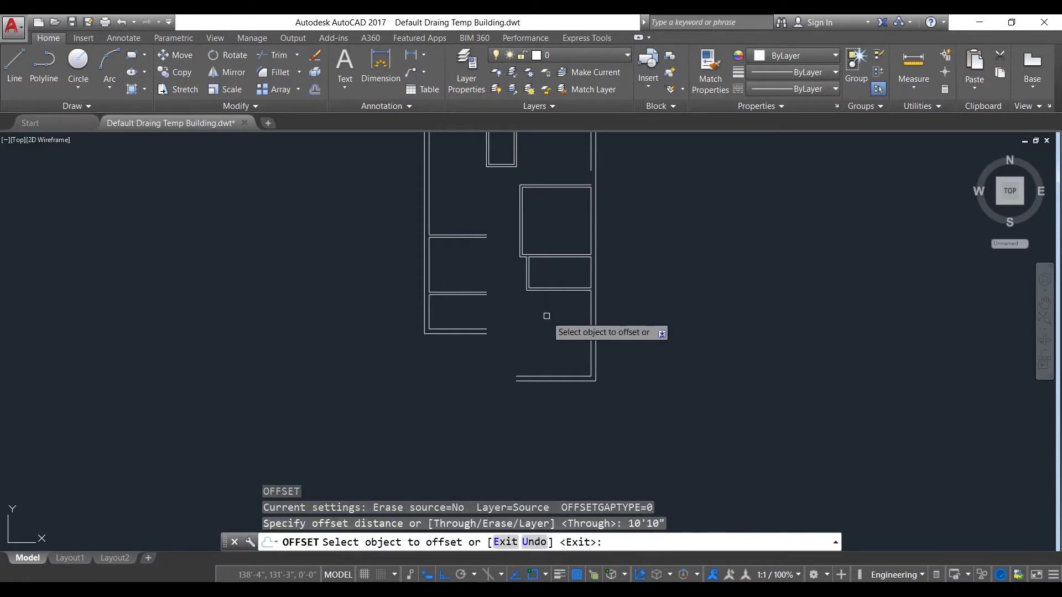
left_click(589, 339)
left_click(530, 348)
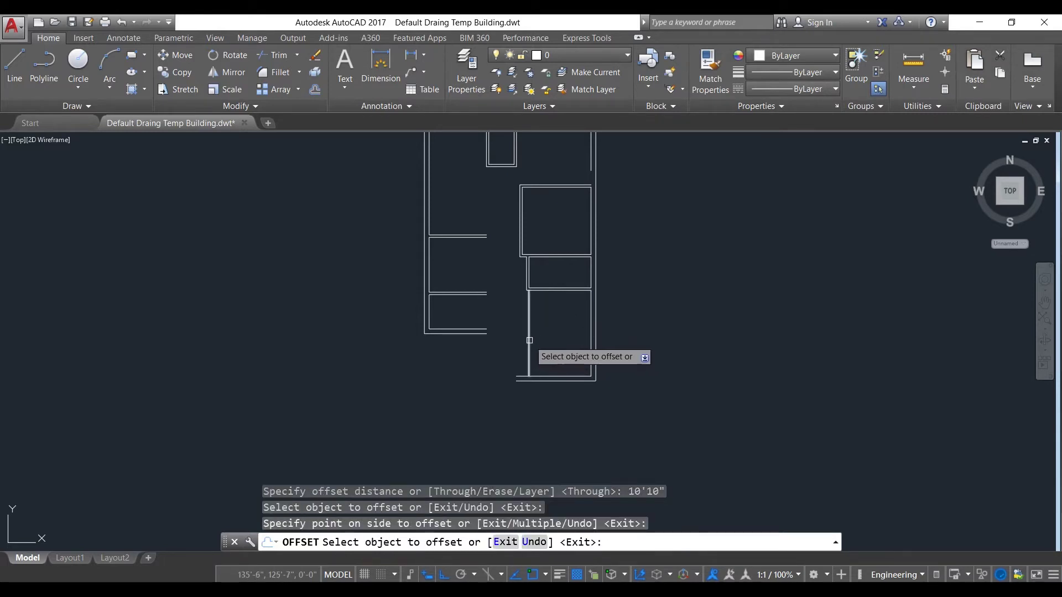
left_click(530, 349)
type("5\"")
key("Return")
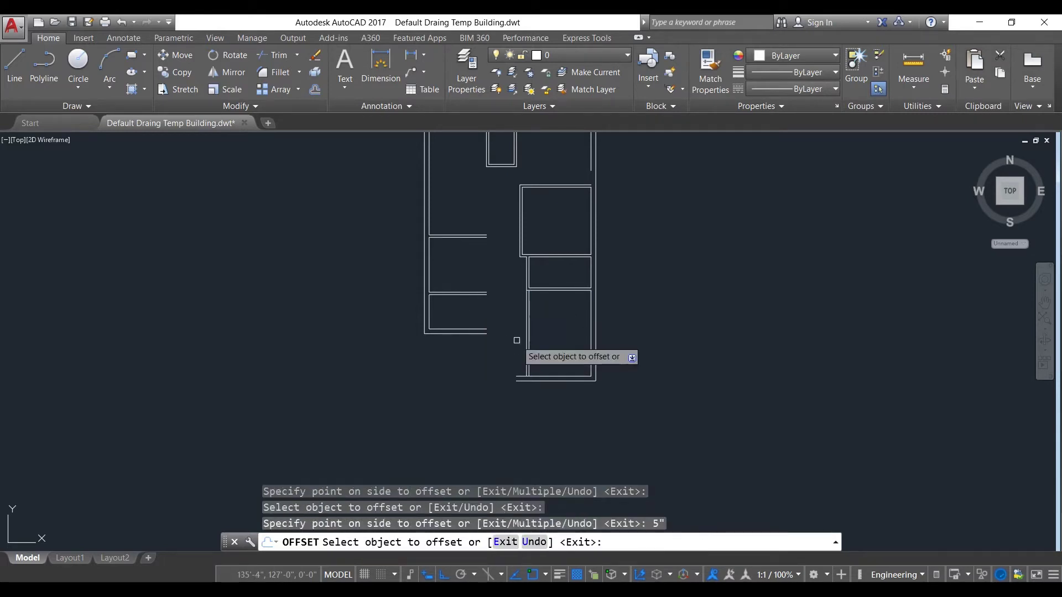
scroll(539, 295, "up", 3)
scroll(553, 315, "down", 3)
key("Escape")
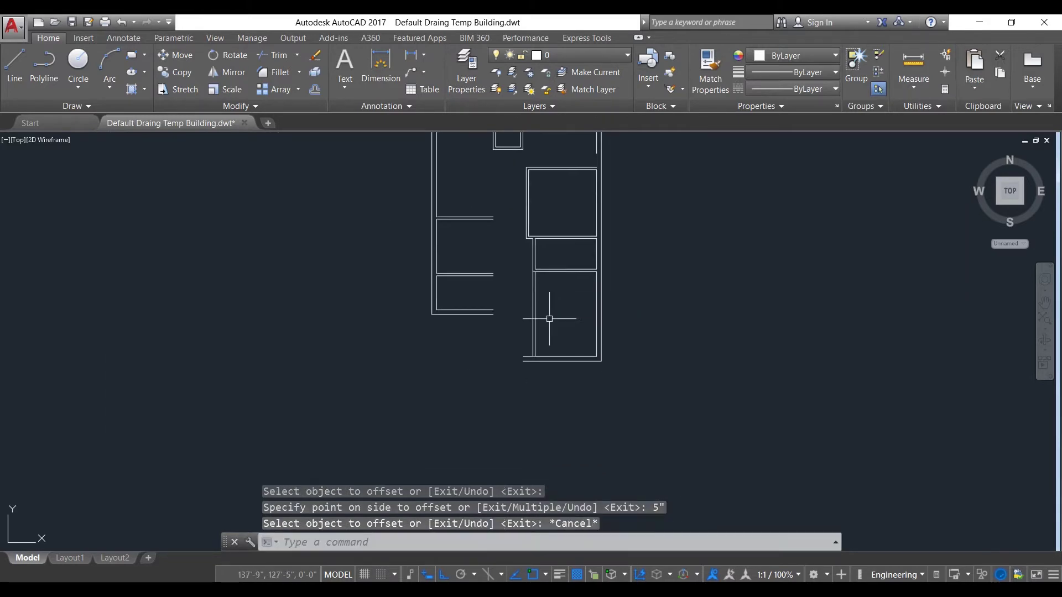
scroll(565, 311, "up", 2)
Start a trim with all lines as cutting edges, then abandon it.
type("tr")
key("Return")
key("Return")
scroll(500, 336, "up", 4)
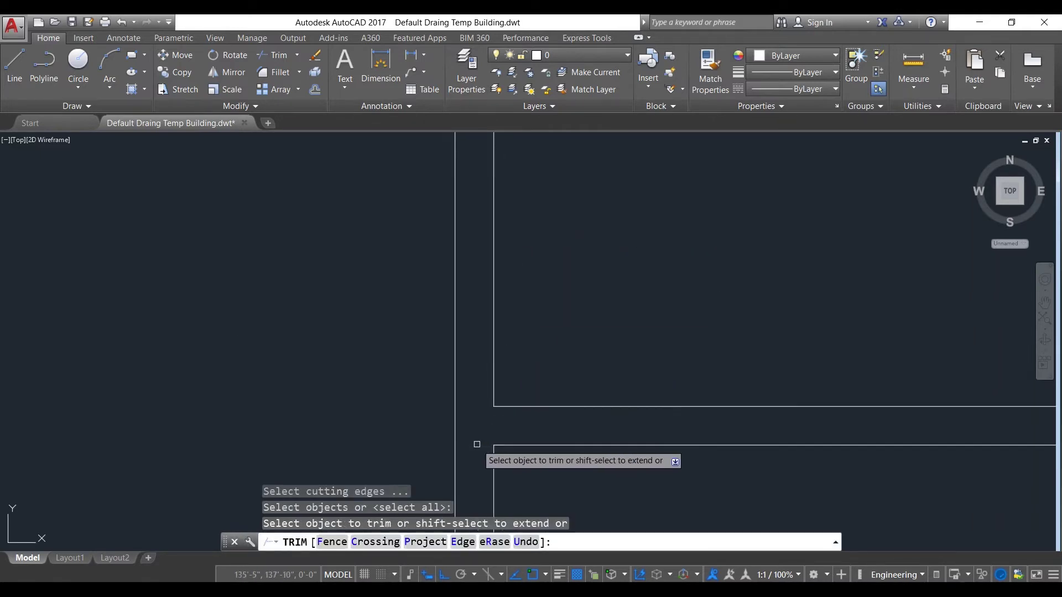
scroll(553, 470, "down", 3)
scroll(723, 375, "up", 5)
scroll(602, 410, "down", 2)
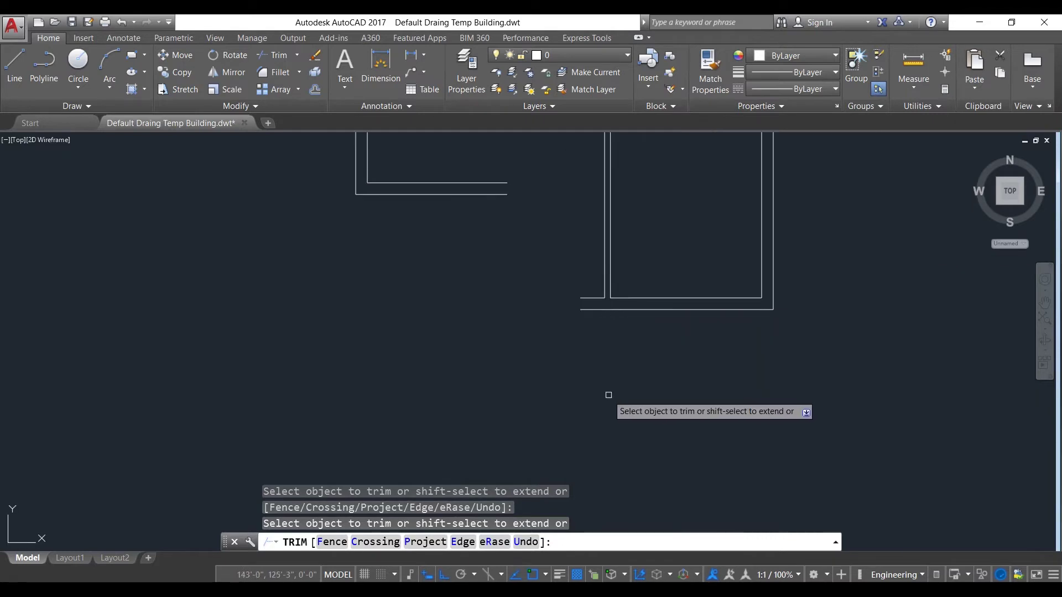
scroll(600, 377, "down", 2)
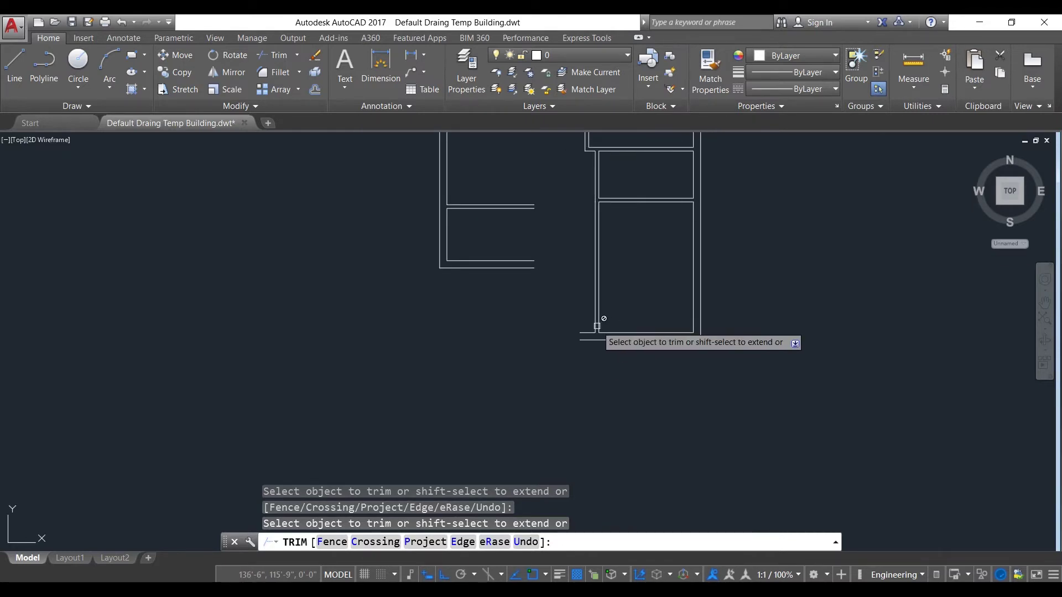
key("Escape")
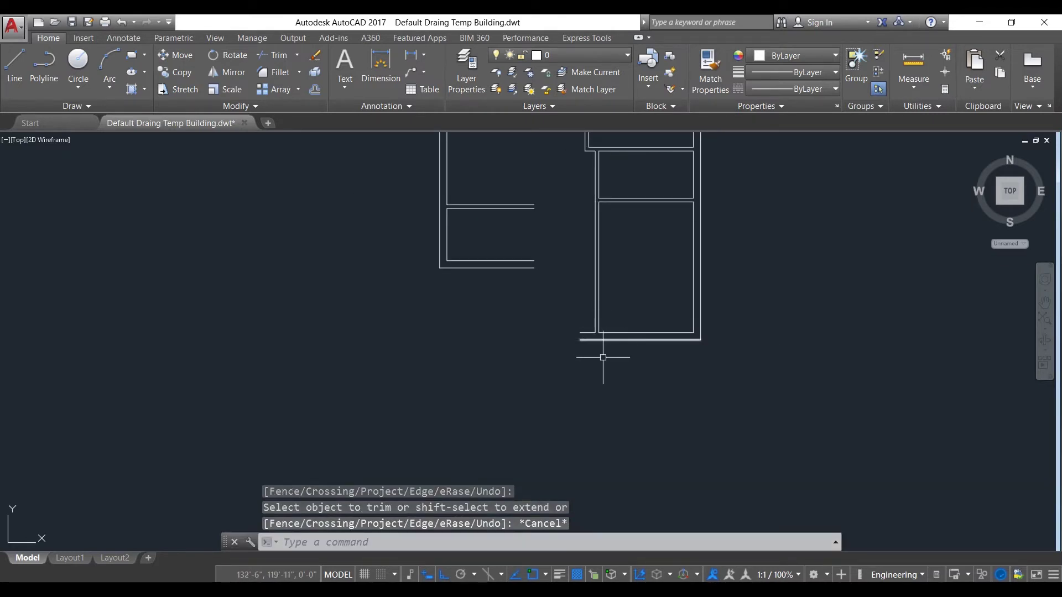
Fillet the two outer wall lines at the corner and select the leftover short stub.
type("f")
key("Return")
scroll(605, 340, "up", 4)
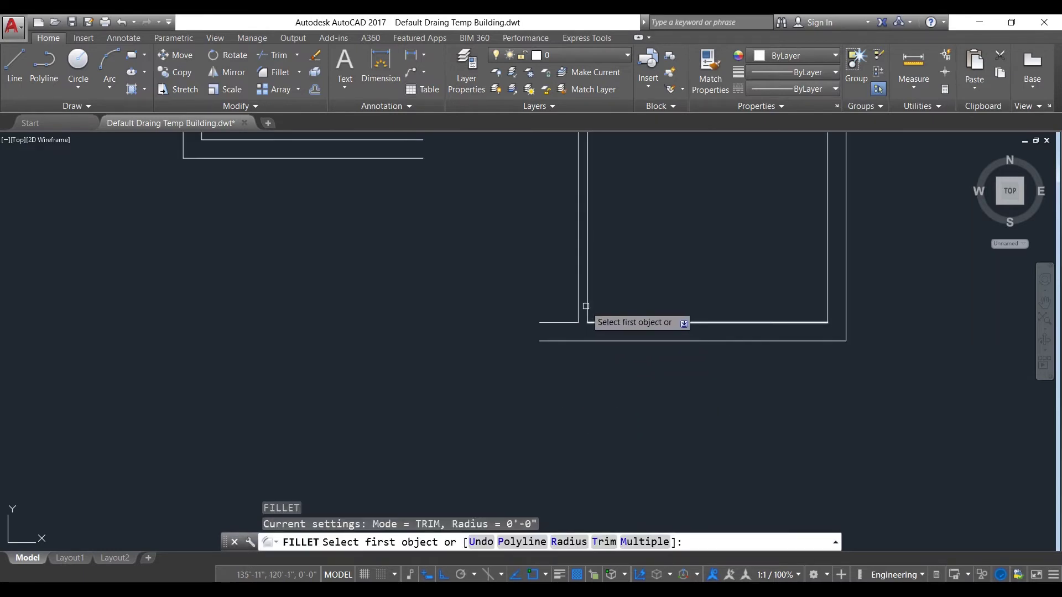
left_click(578, 309)
left_click(597, 341)
scroll(609, 366, "down", 2)
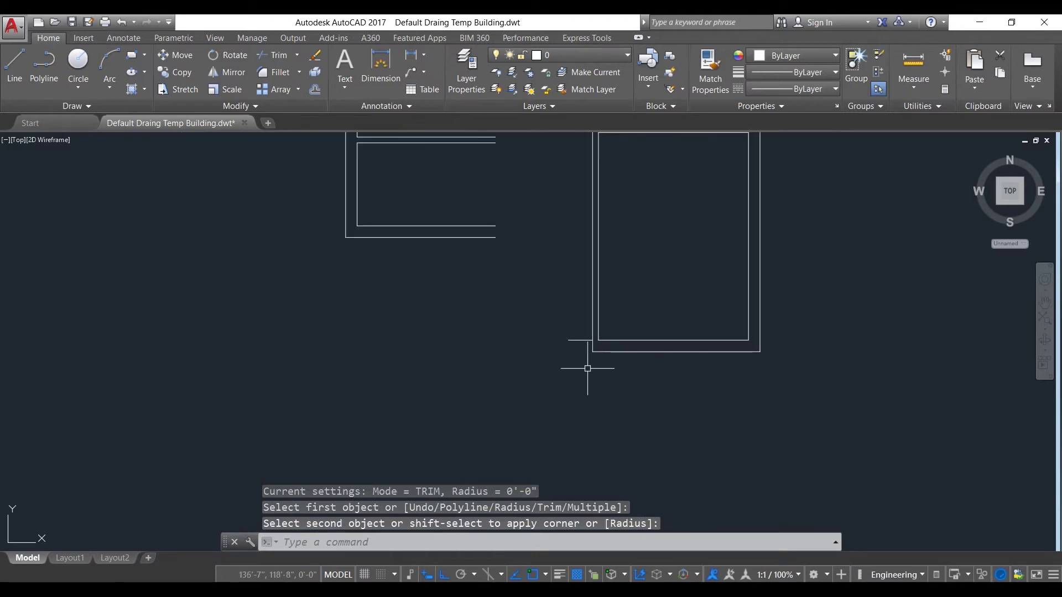
key("Escape")
left_click(581, 340)
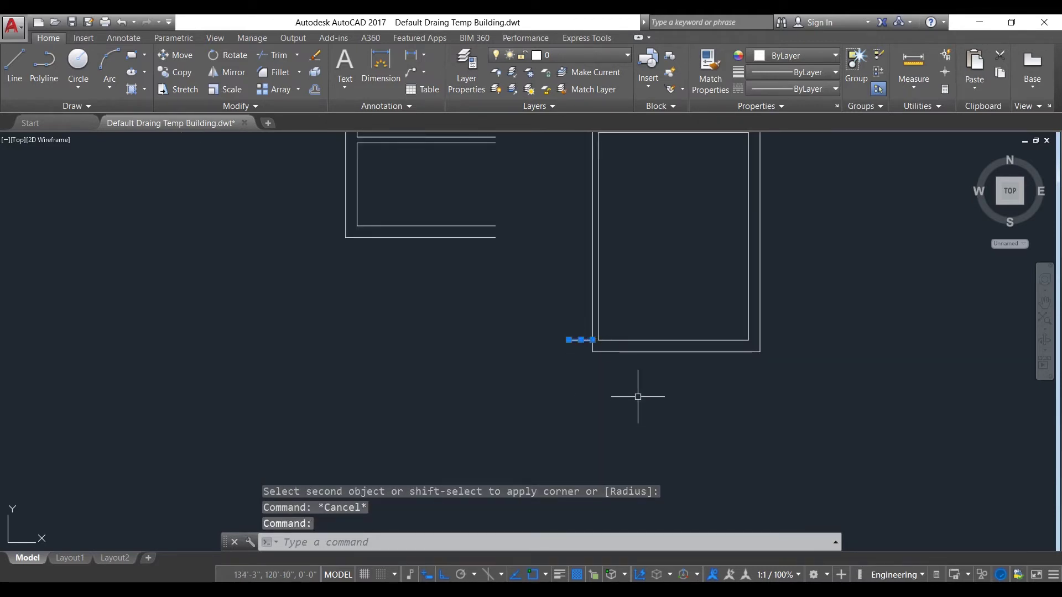
type("e")
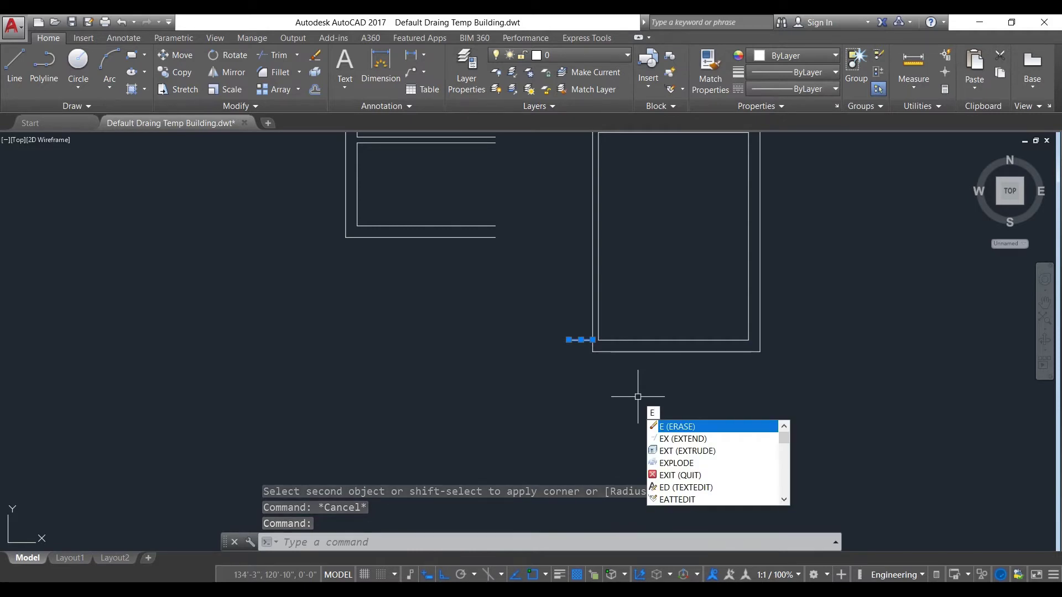
Erase the selected short stub at the small room's lower-left corner.
key("Return")
scroll(630, 419, "down", 4)
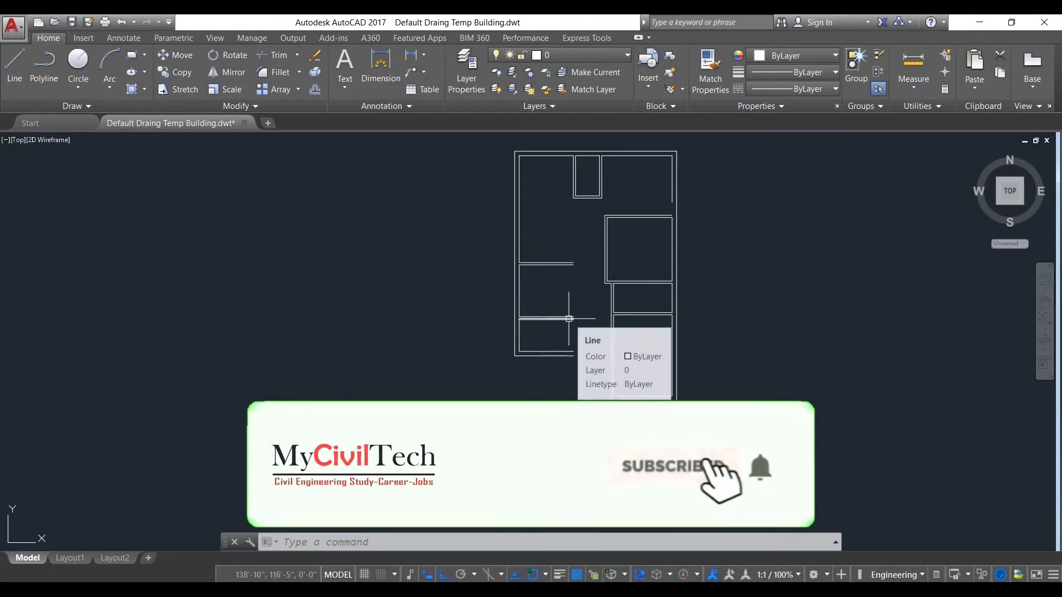
scroll(544, 364, "up", 3)
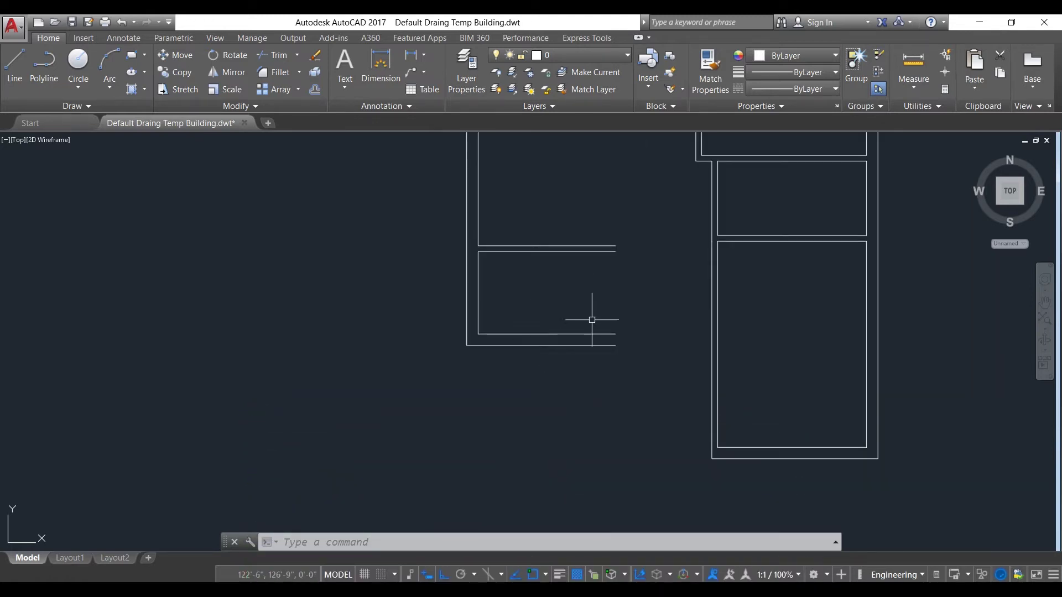
scroll(553, 296, "down", 2)
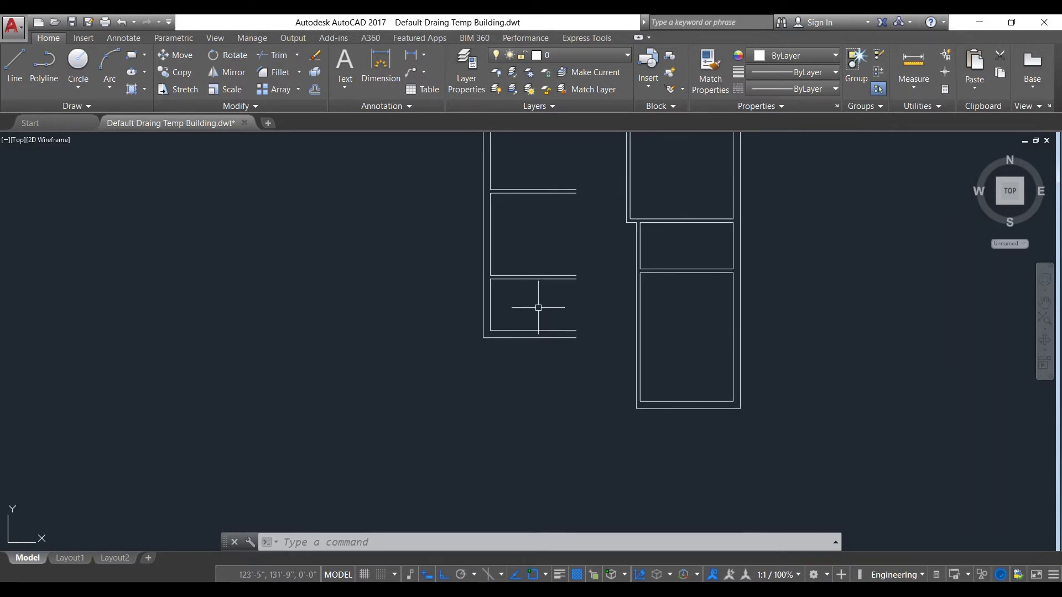
scroll(539, 308, "up", 2)
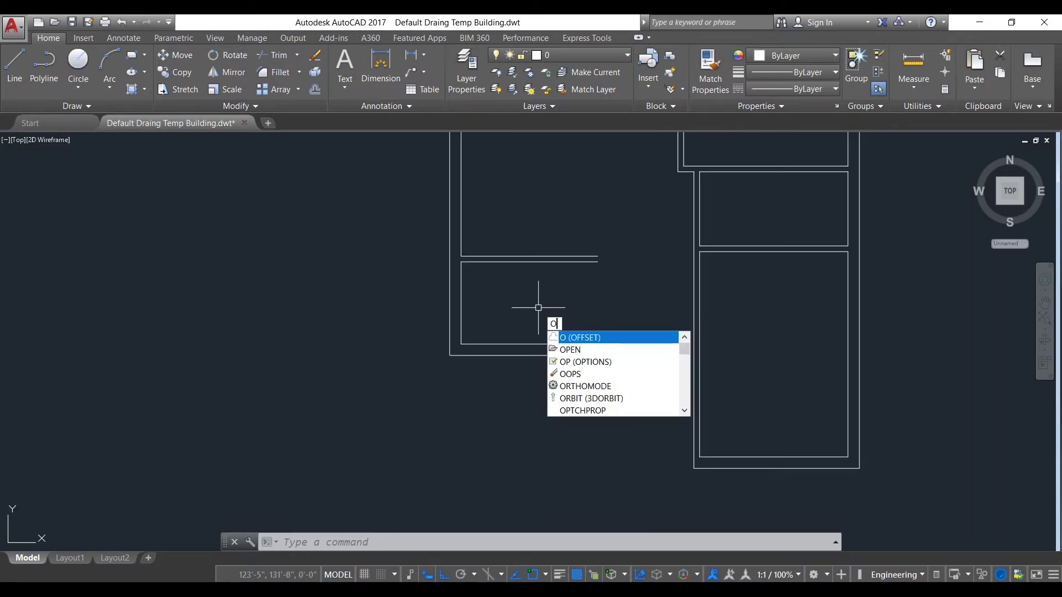
Offset the room outline edge 10' inward and pan to the lower-left room.
key("Return")
key("Return")
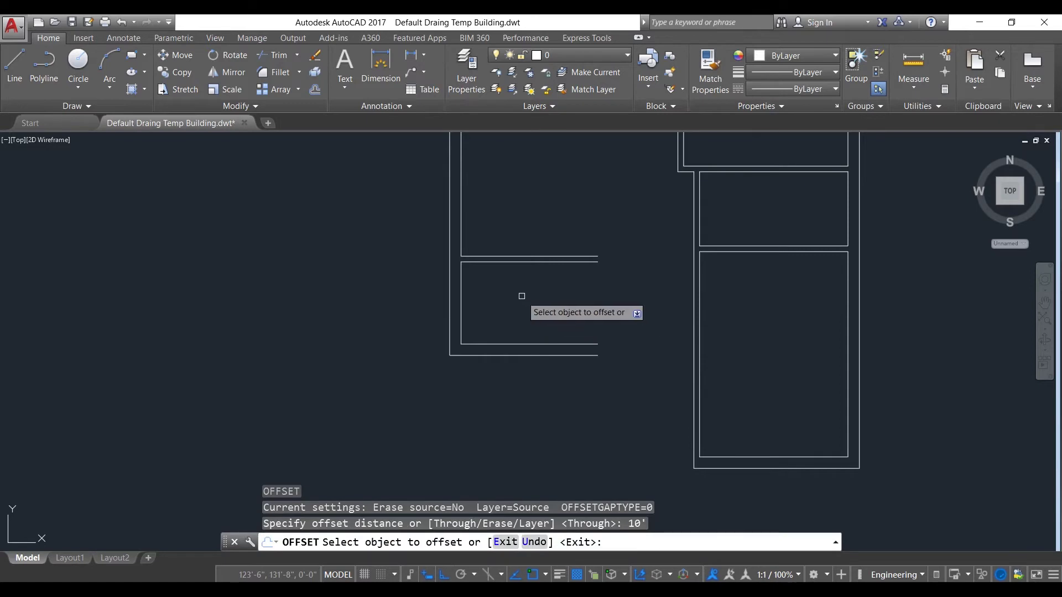
left_click(460, 306)
left_click(569, 304)
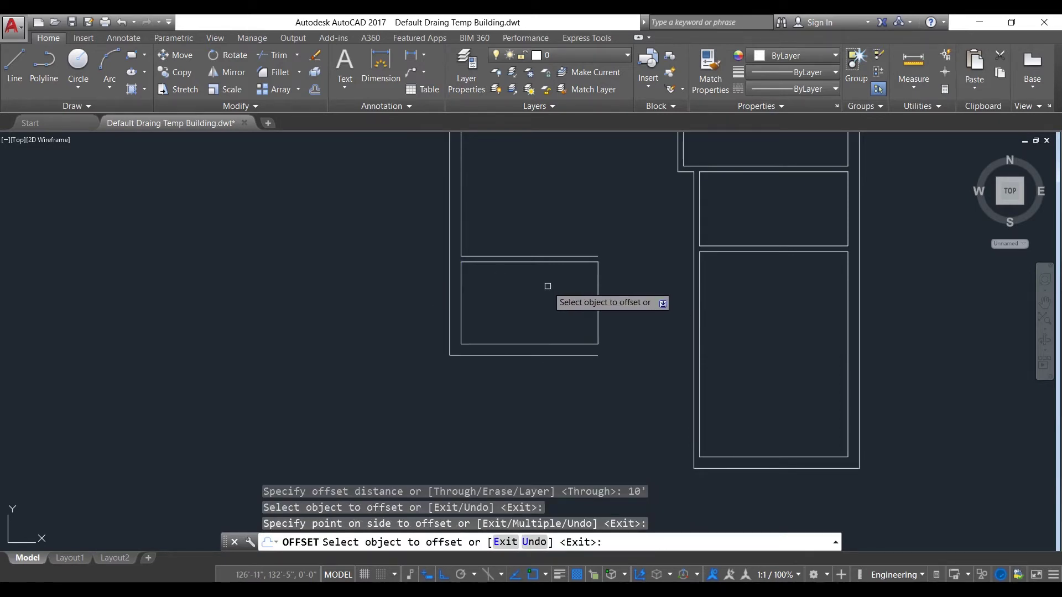
scroll(547, 286, "down", 4)
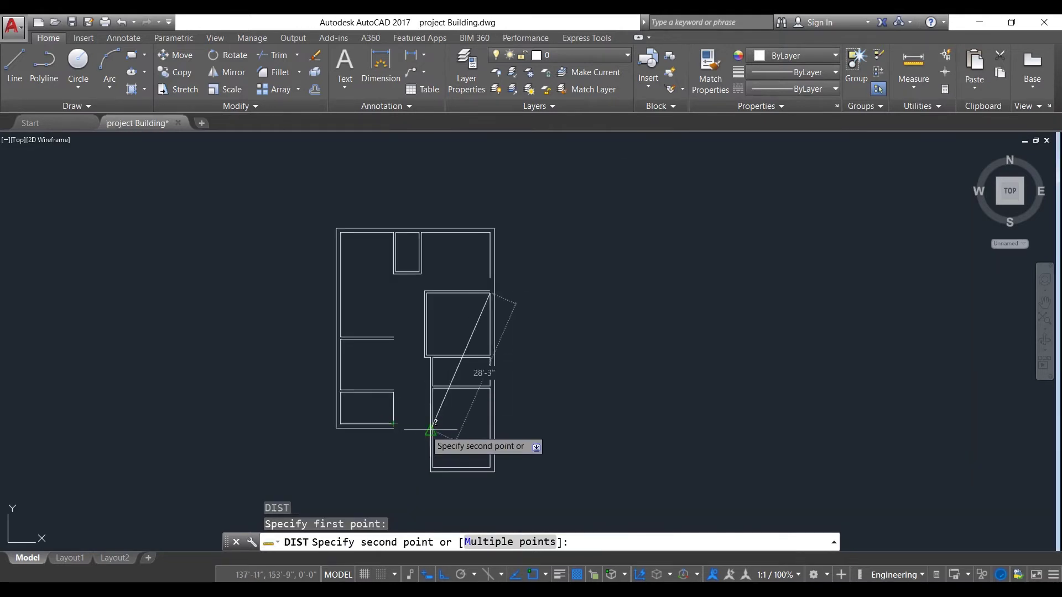
key("Escape")
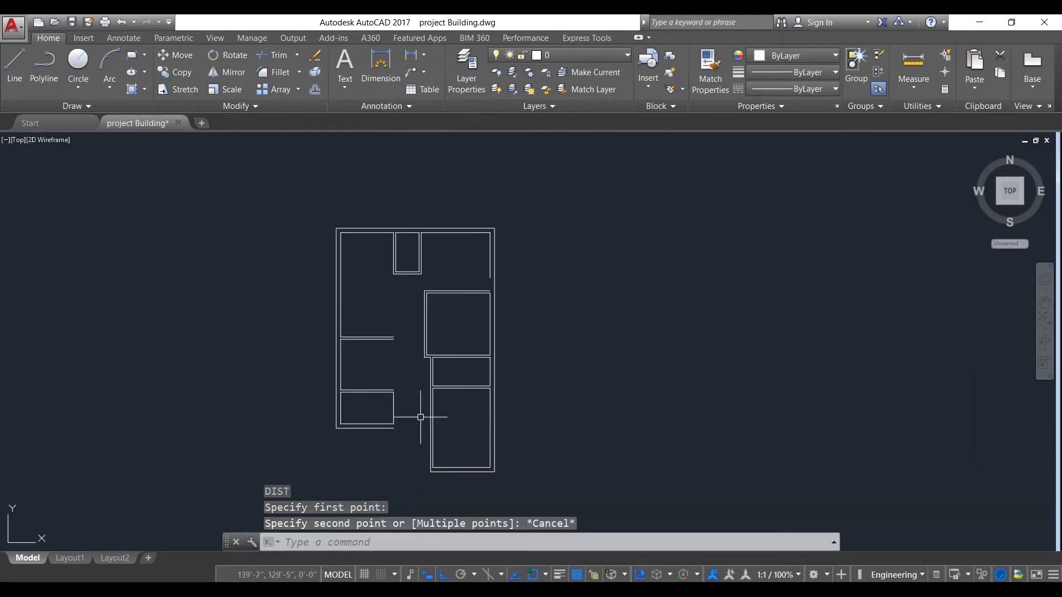
scroll(365, 418, "up", 5)
middle_click_drag(365, 418, 486, 397)
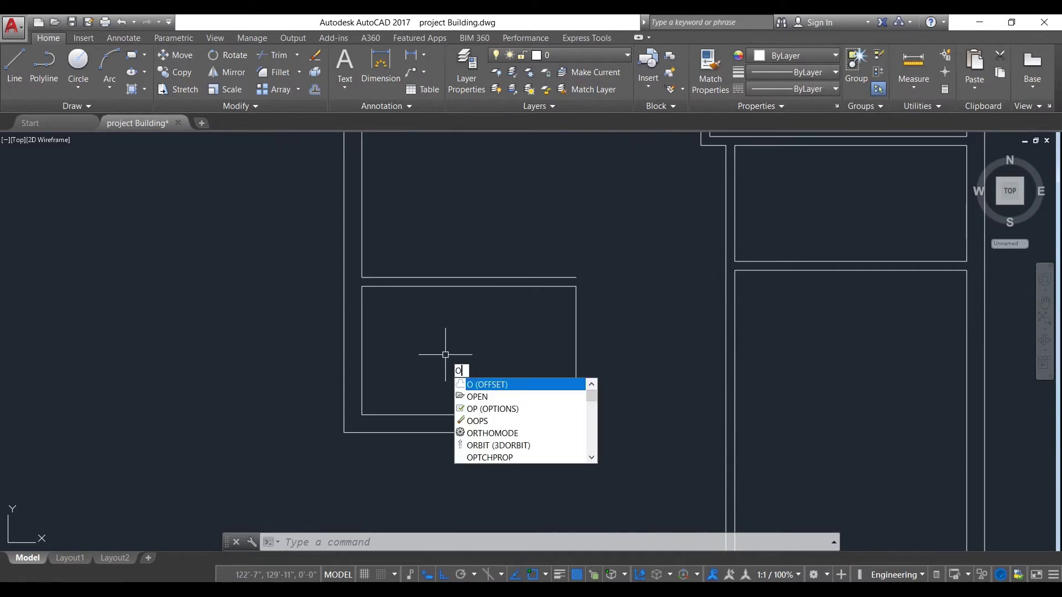
Offset the stair area's left edge 2' inward to mark the landing.
key("Return")
type("2'")
key("Return")
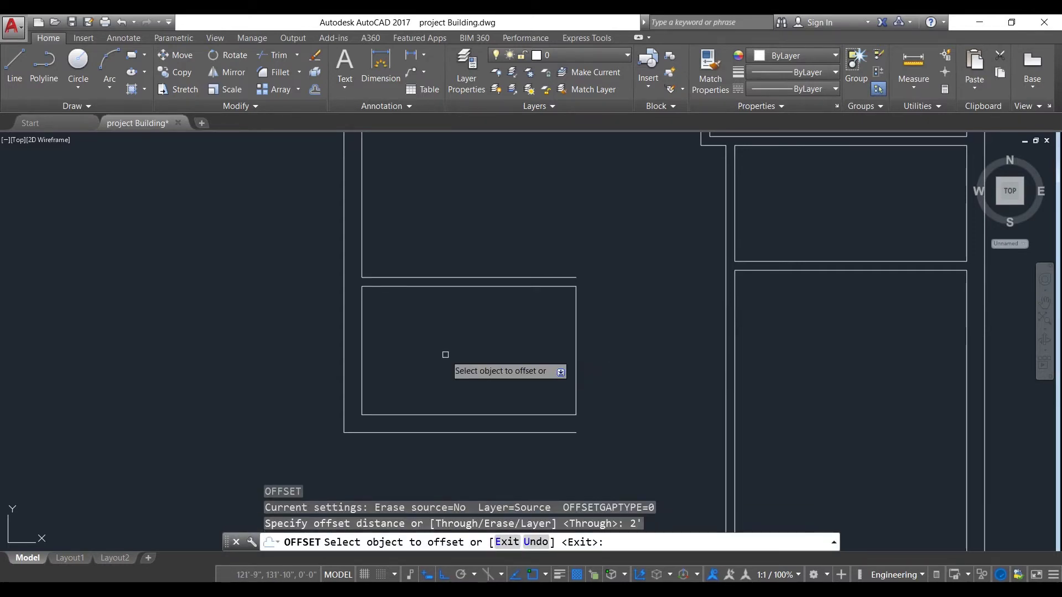
left_click(363, 361)
left_click(412, 360)
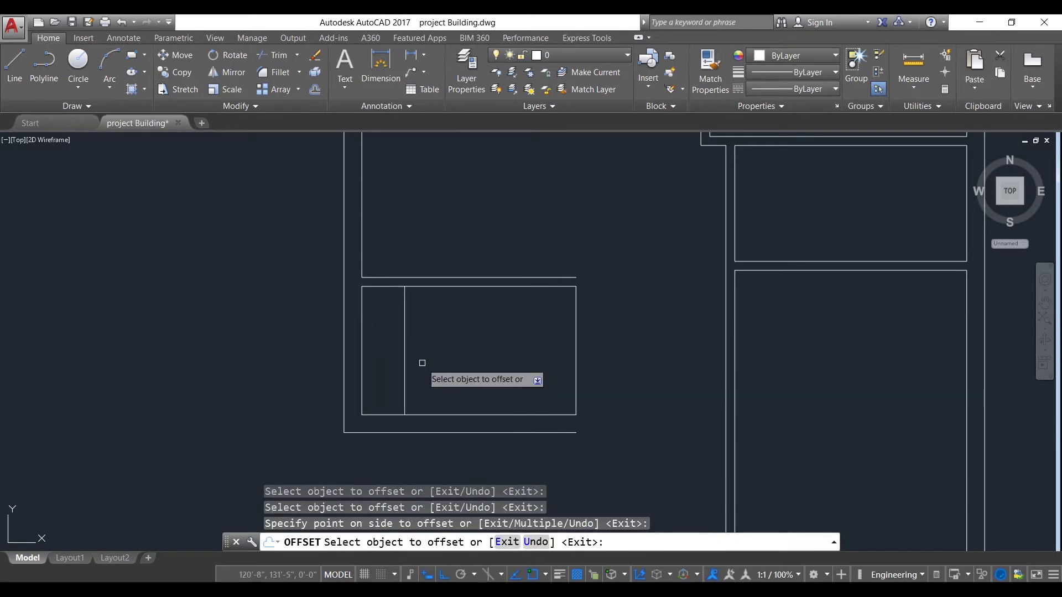
key("Escape")
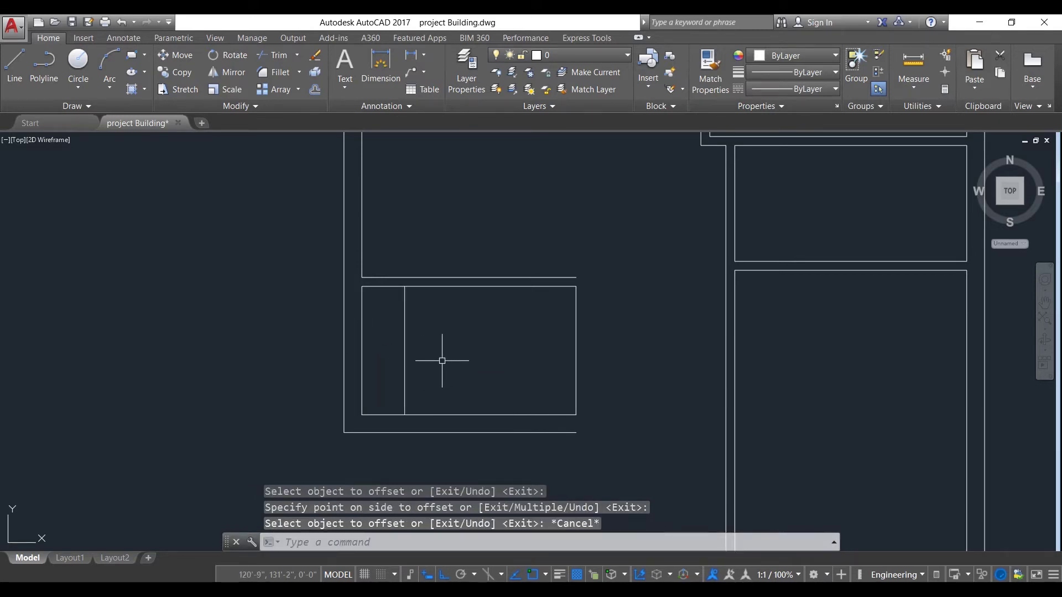
Offset tread lines 10" apart repeatedly rightward from the landing line across the stair box.
type("o")
key("Return")
type("10\"")
key("Return")
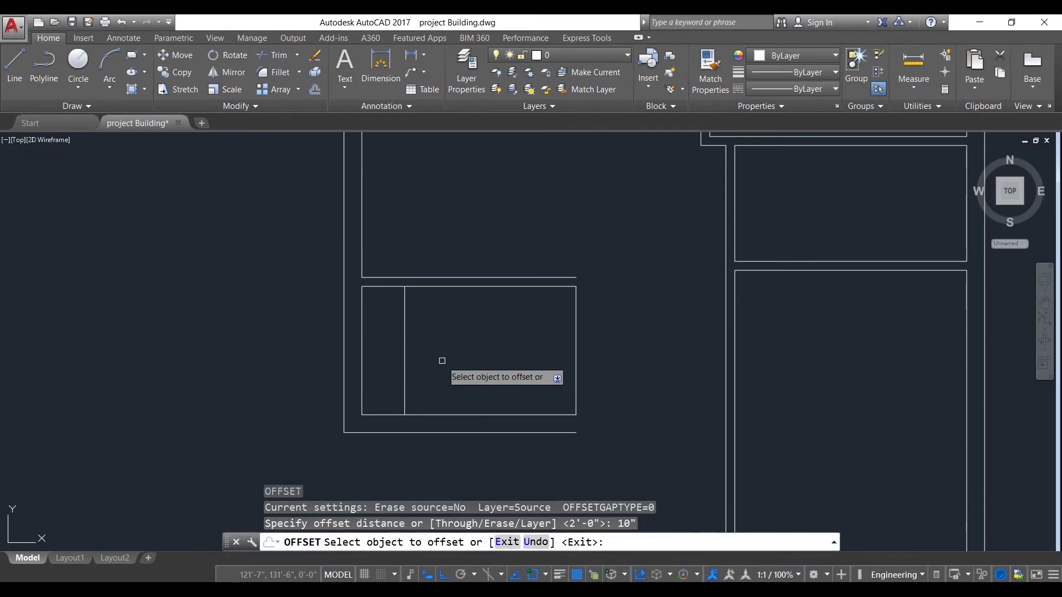
left_click(404, 357)
left_click(416, 357)
left_click(422, 354)
left_click(432, 360)
left_click(439, 362)
left_click(451, 365)
left_click(458, 367)
left_click(468, 369)
left_click(476, 373)
left_click(489, 376)
left_click(493, 377)
left_click(504, 379)
left_click(510, 385)
left_click(521, 387)
left_click(530, 388)
left_click(542, 386)
left_click(547, 383)
left_click(559, 383)
key("Escape")
Erase the surplus rightmost tread line.
left_click(576, 363)
type("E")
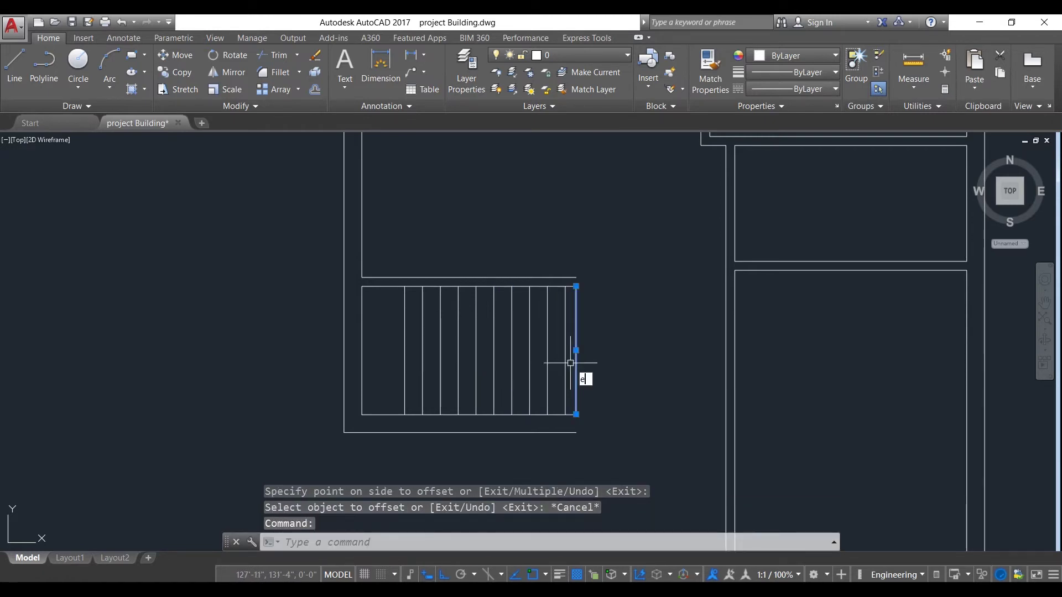
key("Return")
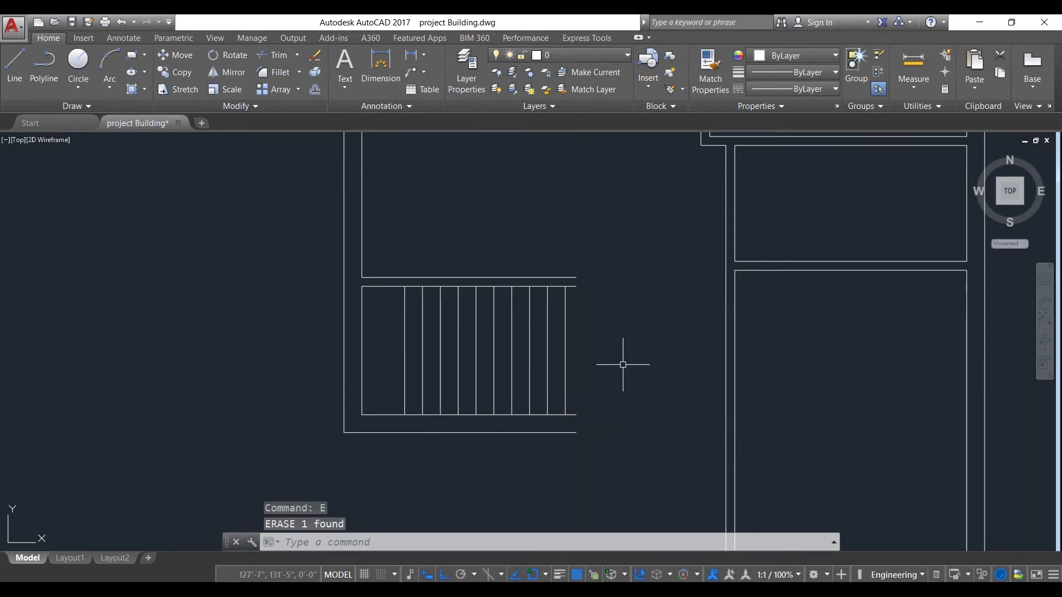
Offset the stair's middle line 1.3 both above and below.
type("L")
key("Return")
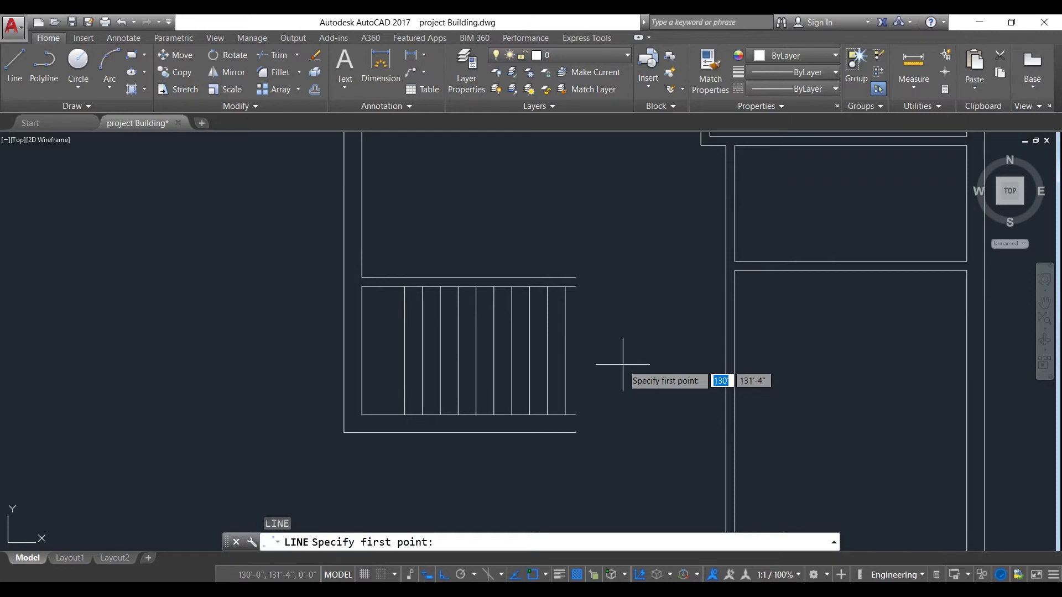
left_click(405, 350)
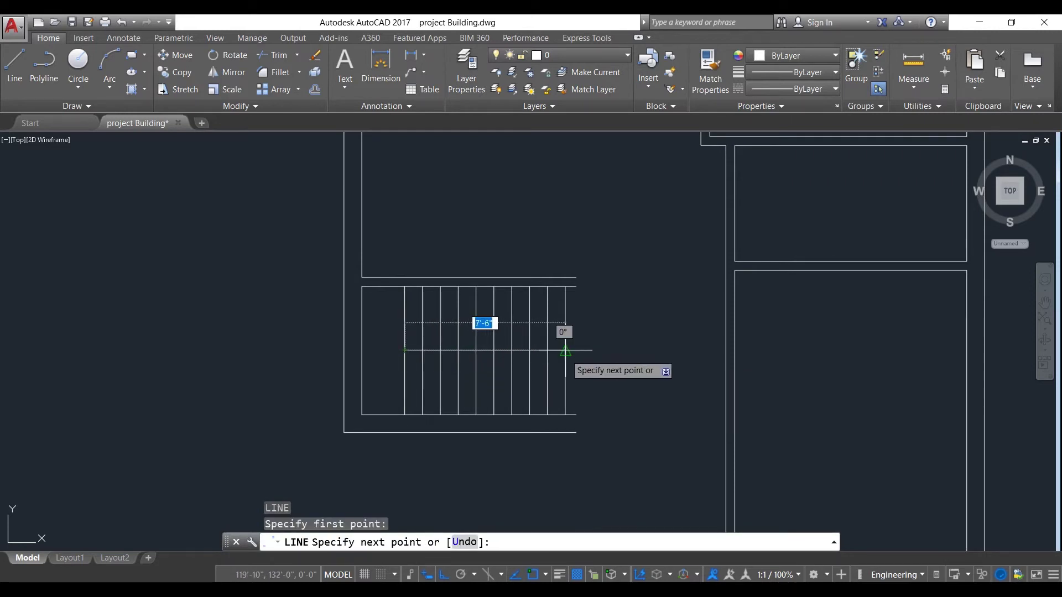
key("Escape")
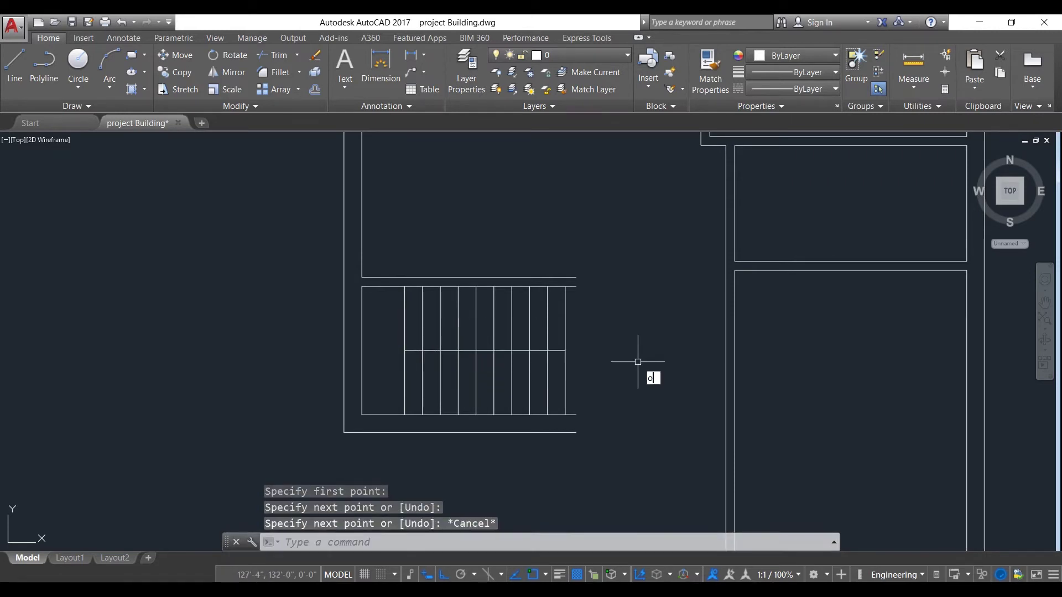
key("Return")
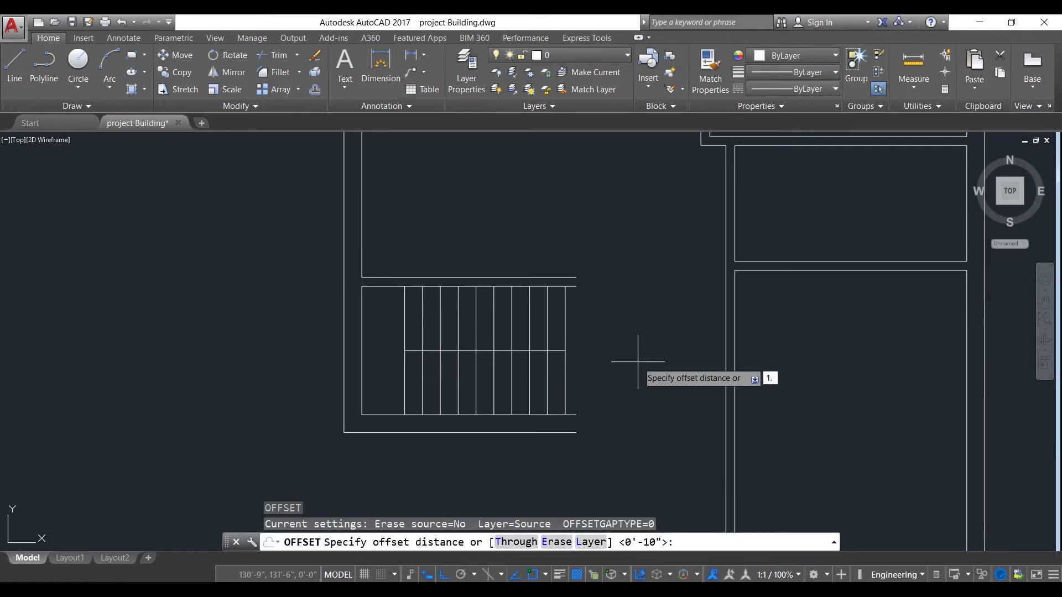
key("Return")
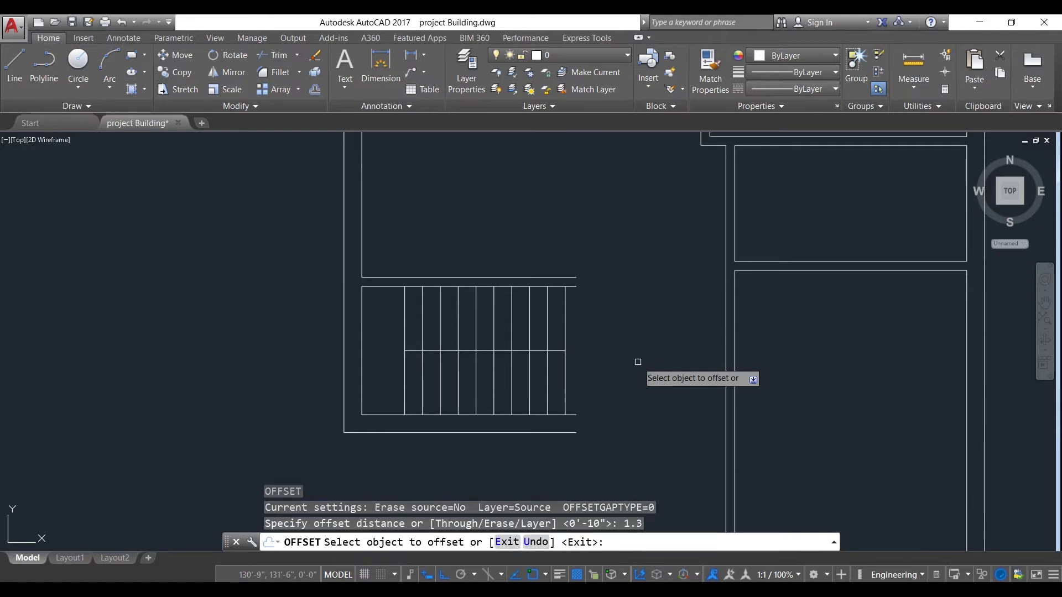
scroll(564, 363, "up", 4)
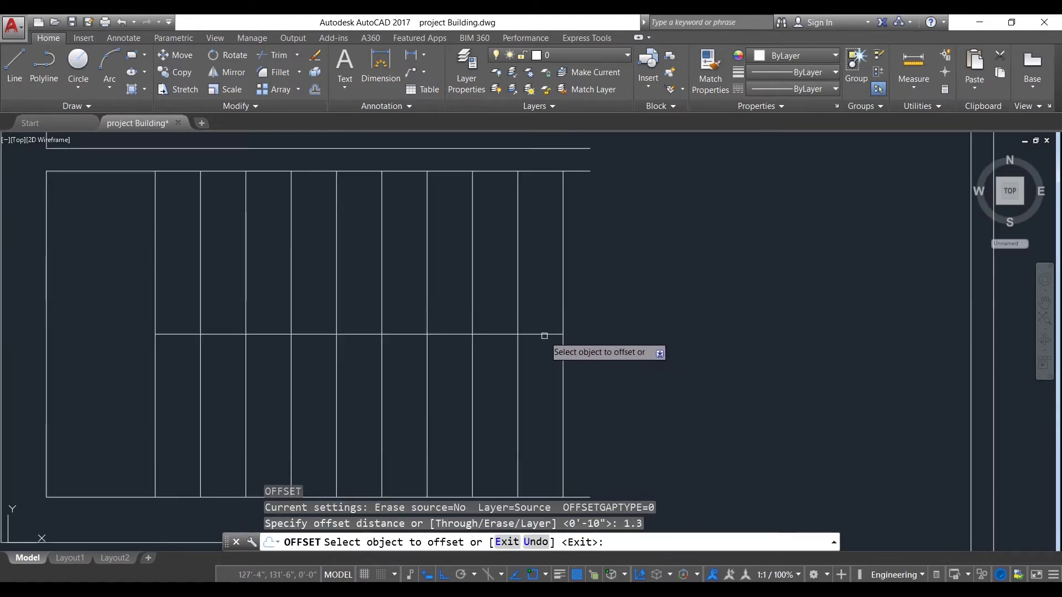
left_click(545, 334)
left_click(546, 331)
left_click(546, 334)
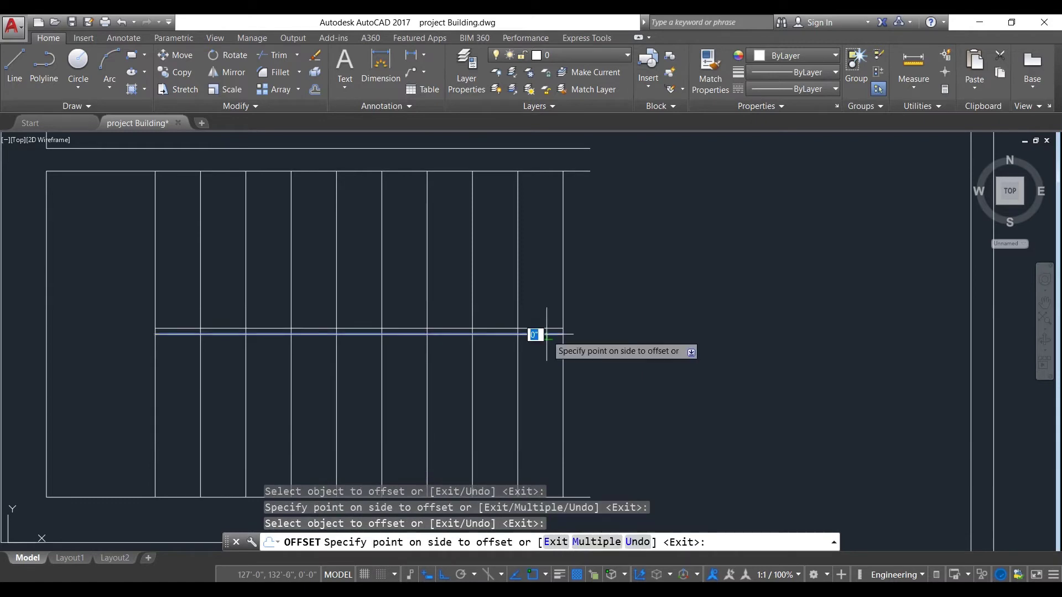
left_click(546, 362)
key("Escape")
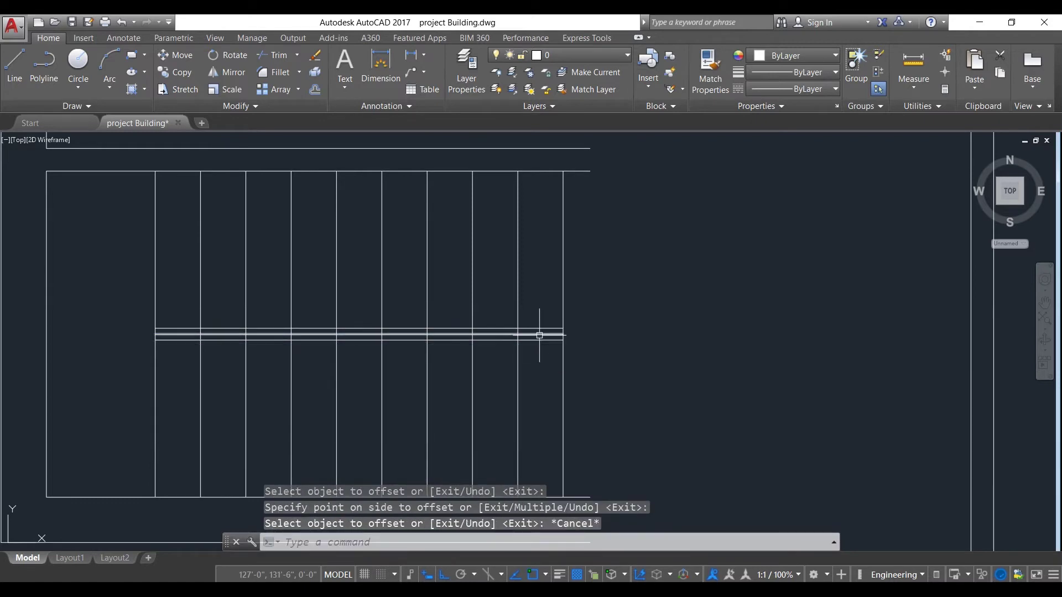
Erase the original middle stair line, leaving the two parallel landing lines.
left_click(540, 334)
type("E")
key("Return")
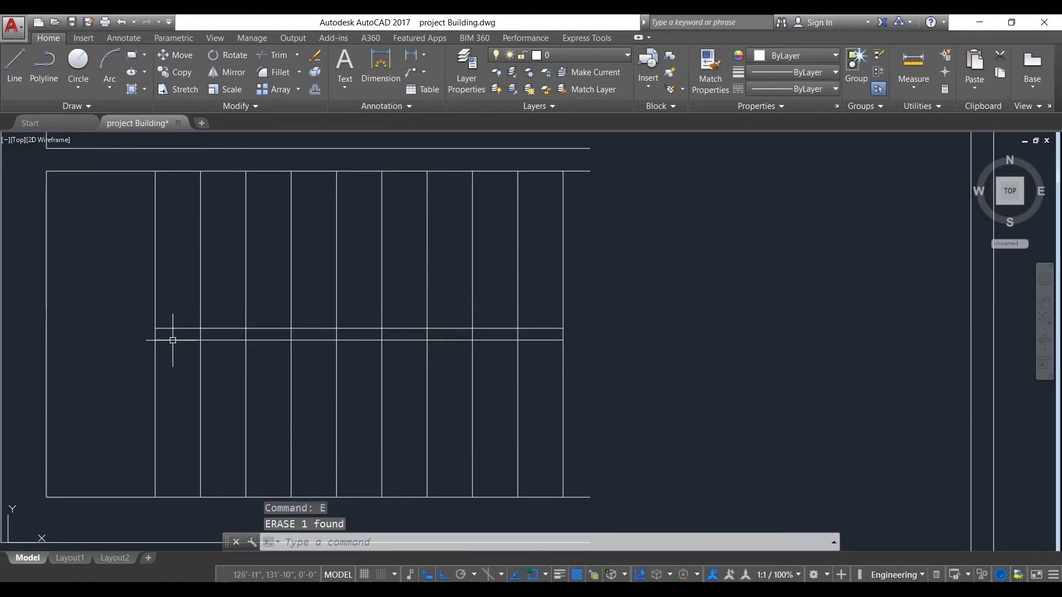
scroll(334, 363, "down", 2)
middle_click_drag(334, 363, 524, 347)
scroll(524, 346, "up", 2)
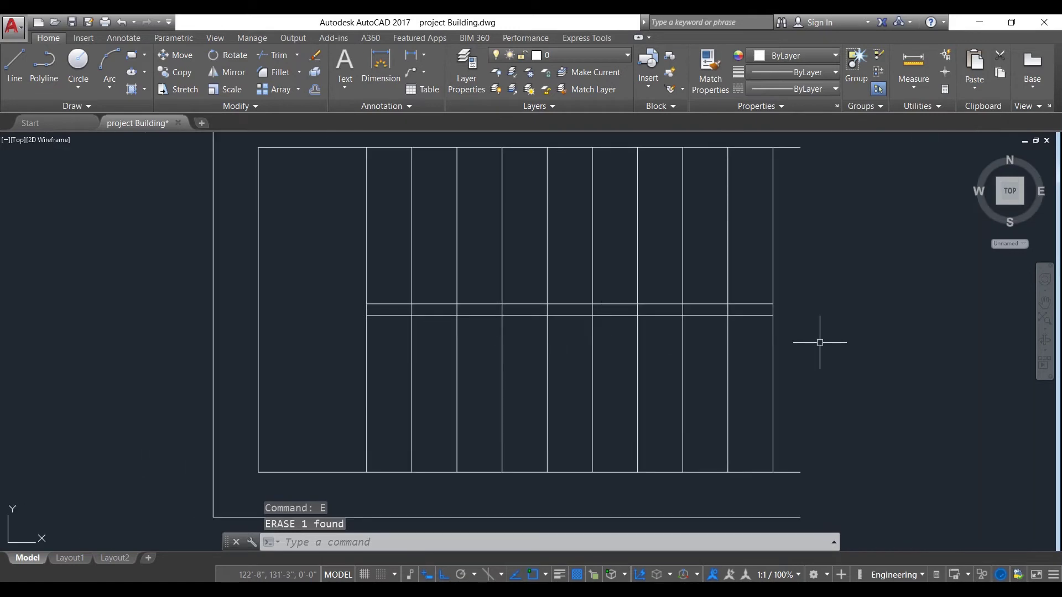
type("lr")
key("Return")
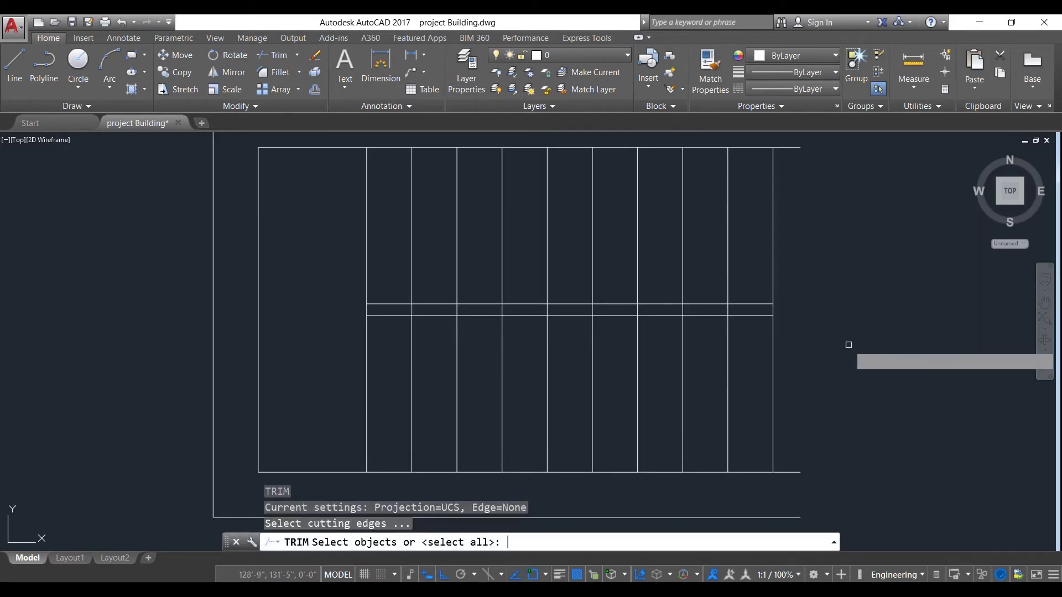
Trim the six tread segments lying between the two landing lines, using all objects as edges.
key("Return")
scroll(392, 327, "up", 2)
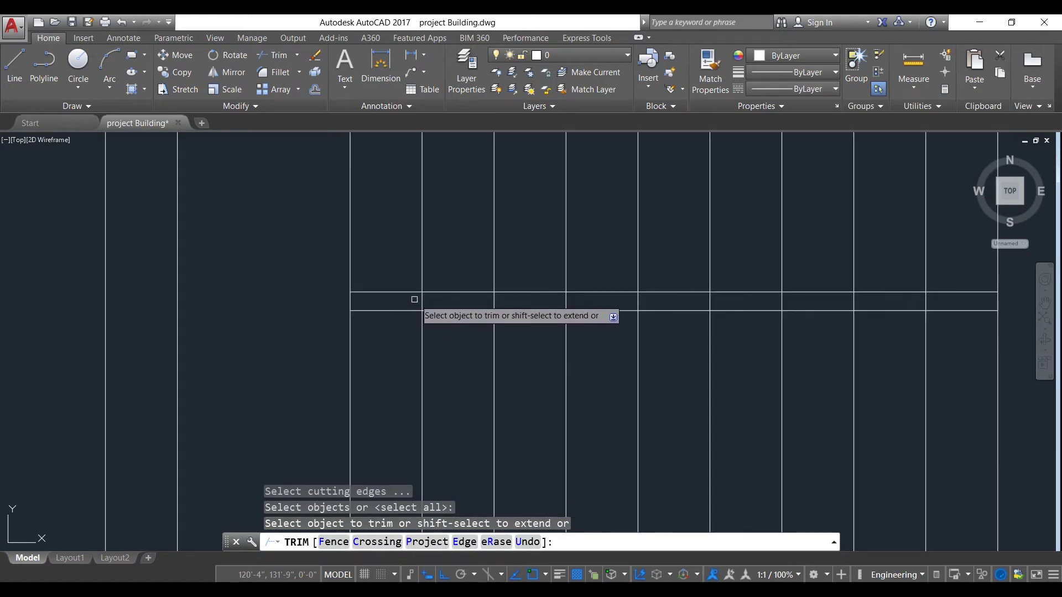
left_click(422, 302)
left_click(493, 301)
left_click(565, 301)
left_click(638, 301)
left_click(710, 302)
left_click(781, 301)
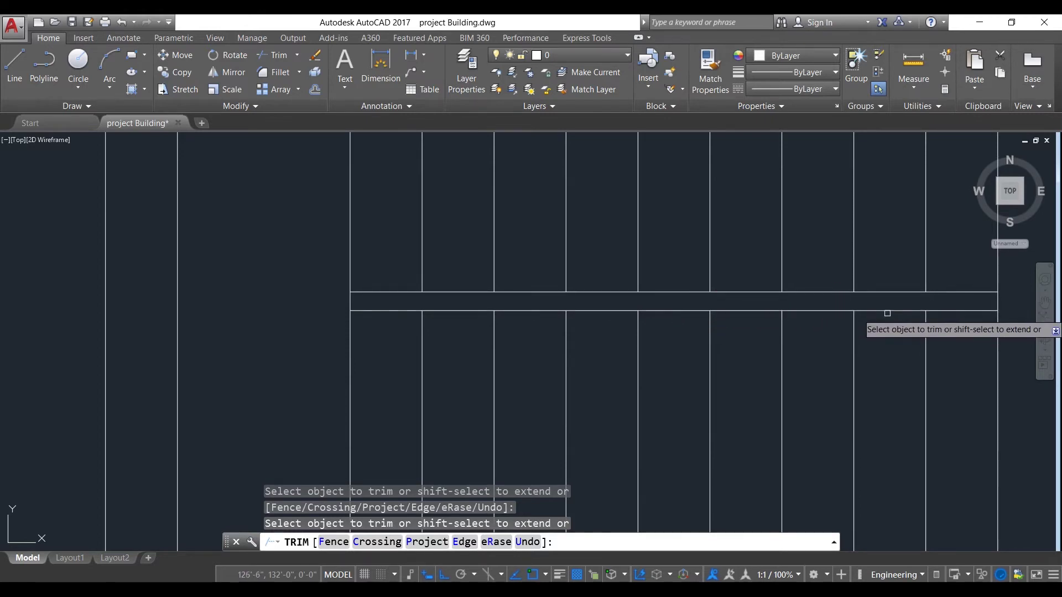
scroll(928, 299, "down", 5)
scroll(757, 354, "down", 3)
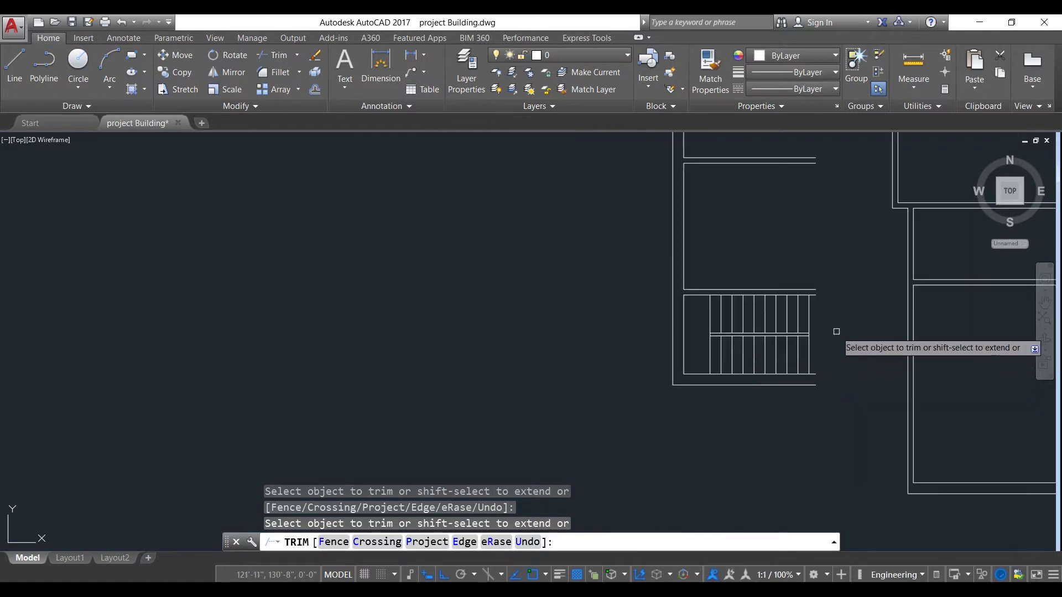
middle_click_drag(835, 332, 735, 320)
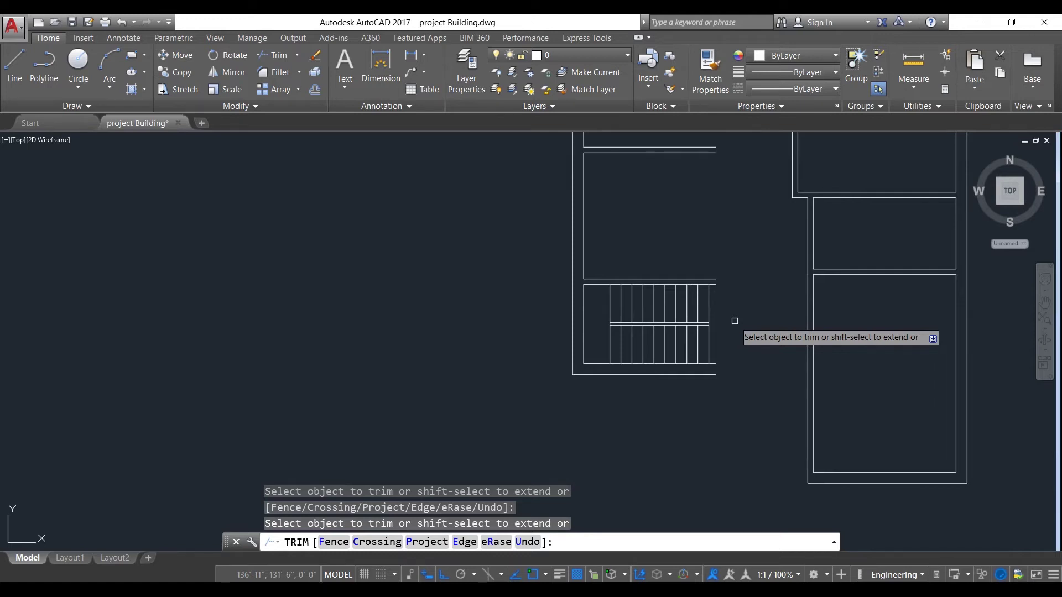
scroll(734, 321, "down", 4)
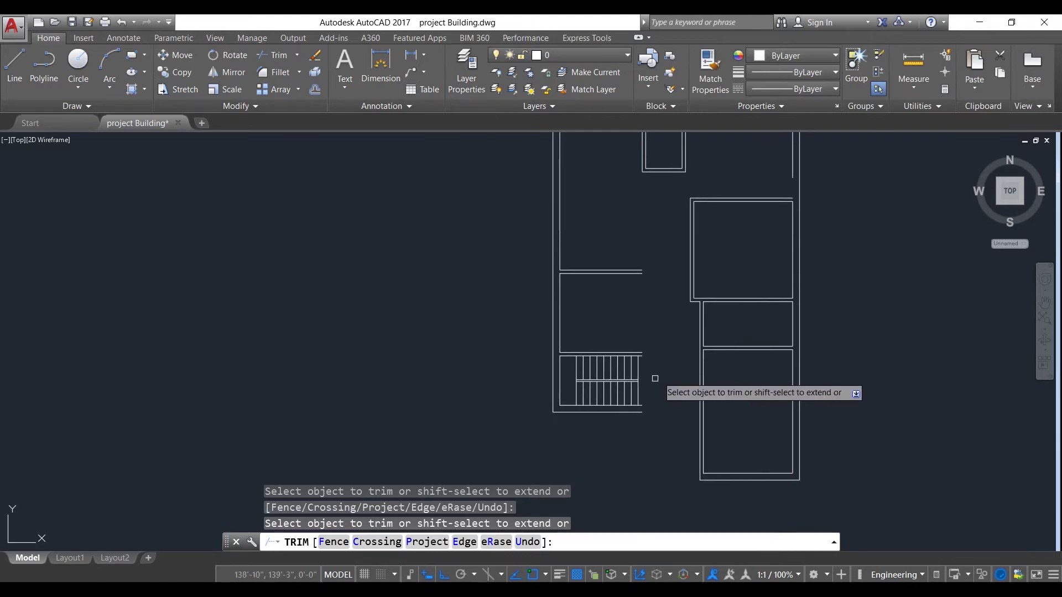
key("Escape")
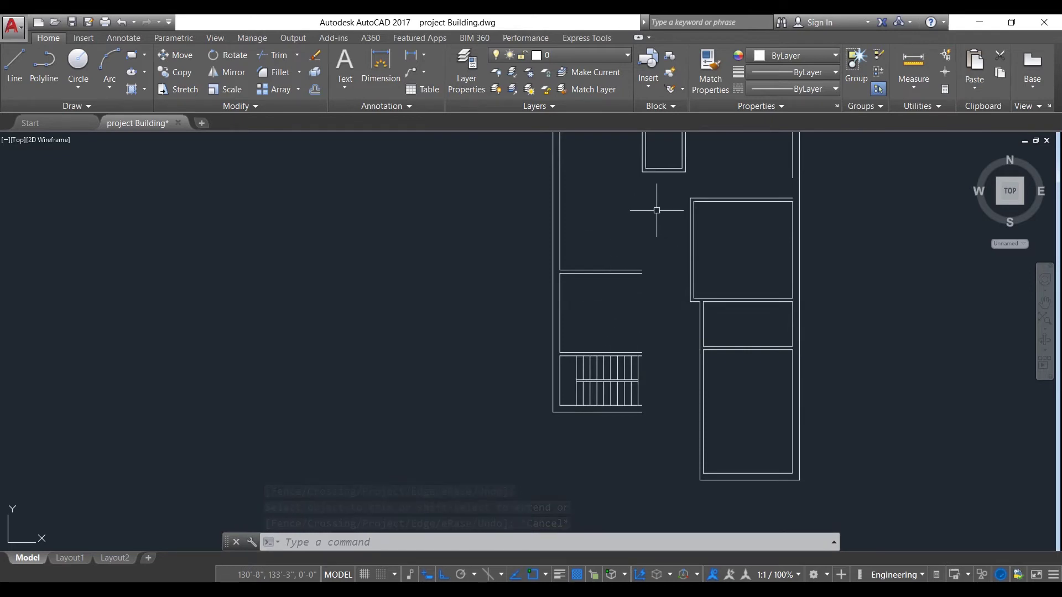
scroll(656, 210, "down", 2)
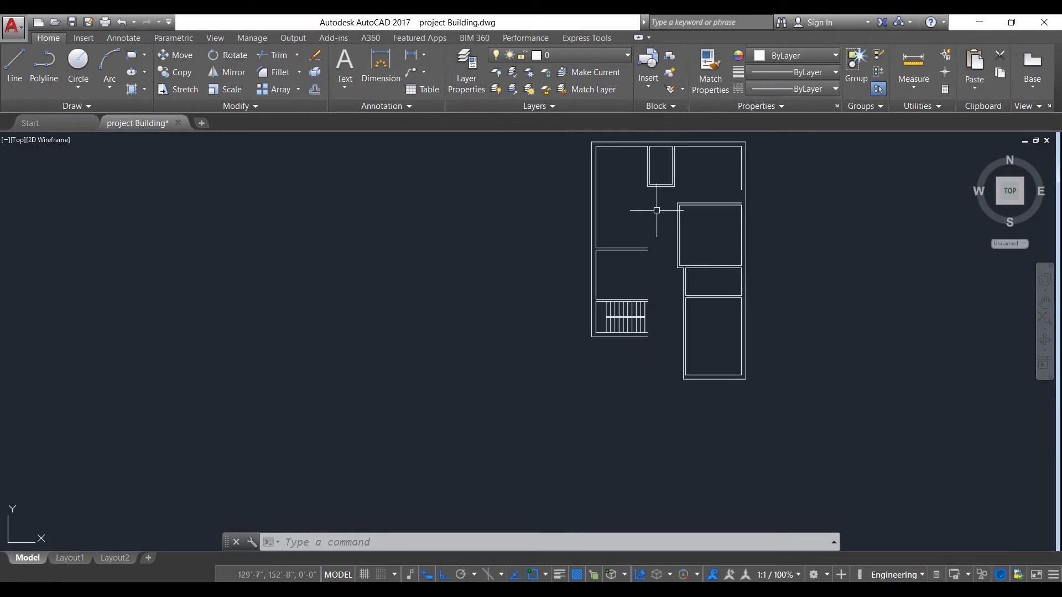
scroll(660, 229, "up", 4)
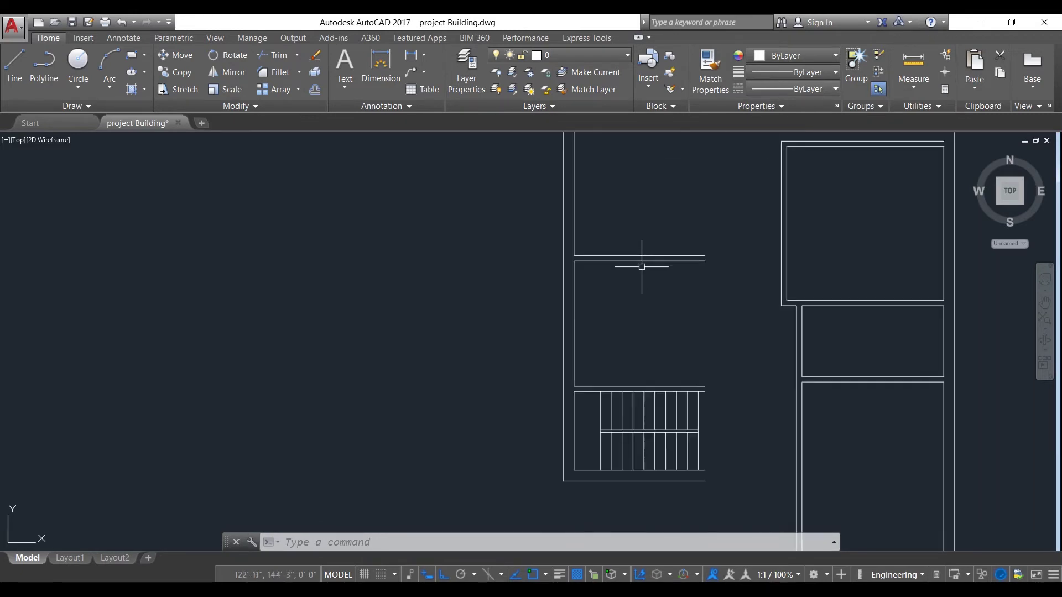
scroll(646, 279, "down", 1)
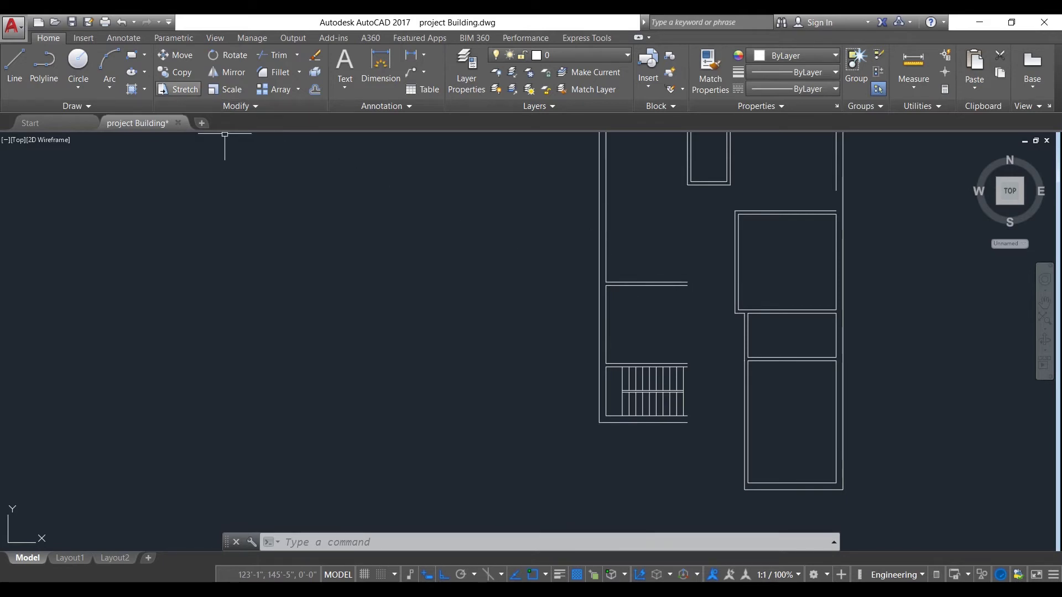
Stretch the partition wall's free end 5'-0" left to open a gap above the stair room.
left_click(177, 89)
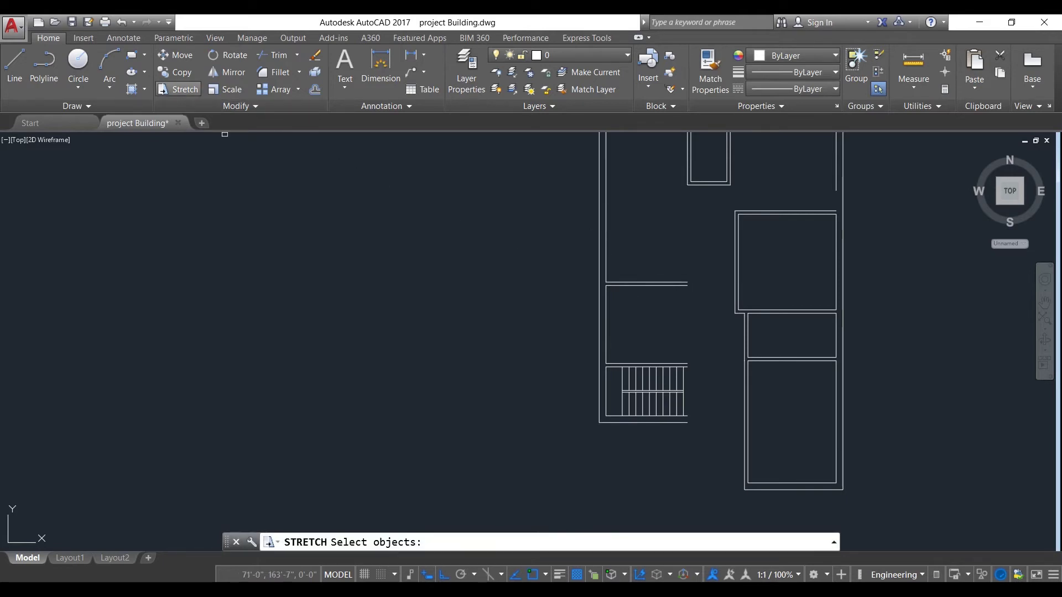
left_click(701, 301)
left_click(650, 258)
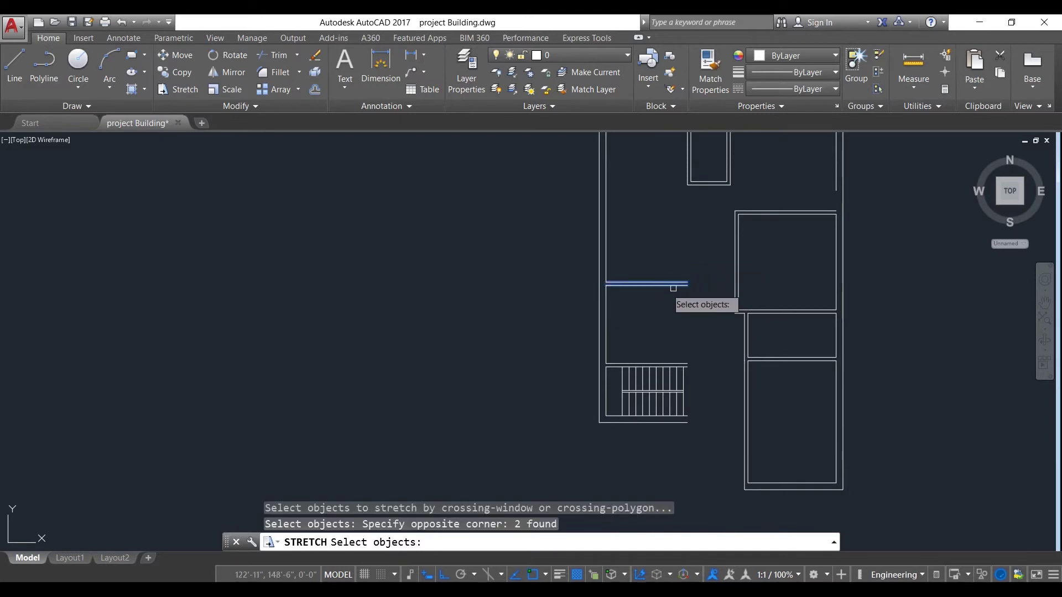
middle_click_drag(656, 302, 606, 322)
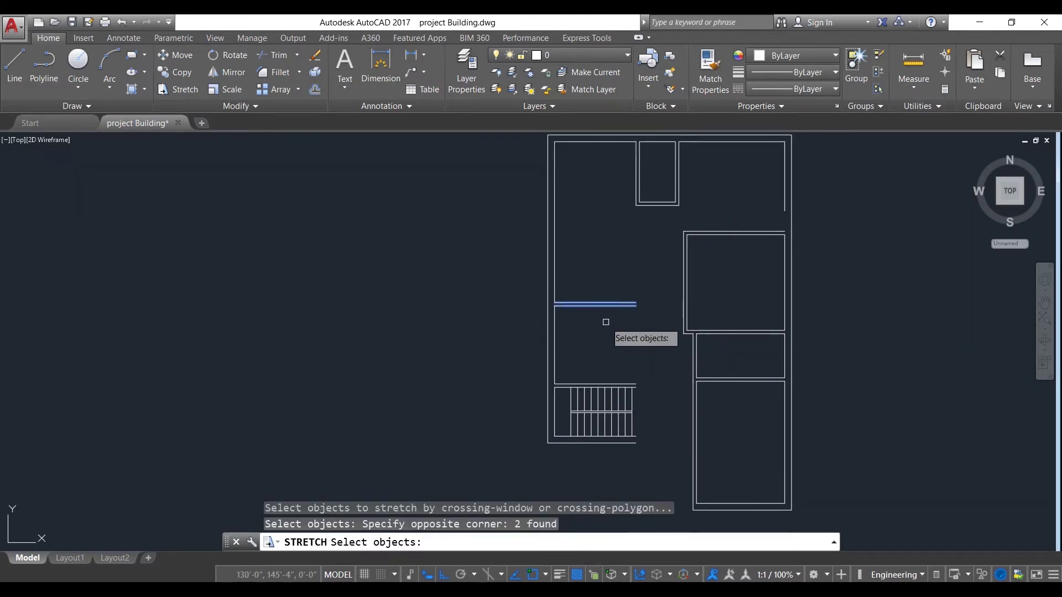
key("Return")
scroll(636, 310, "up", 4)
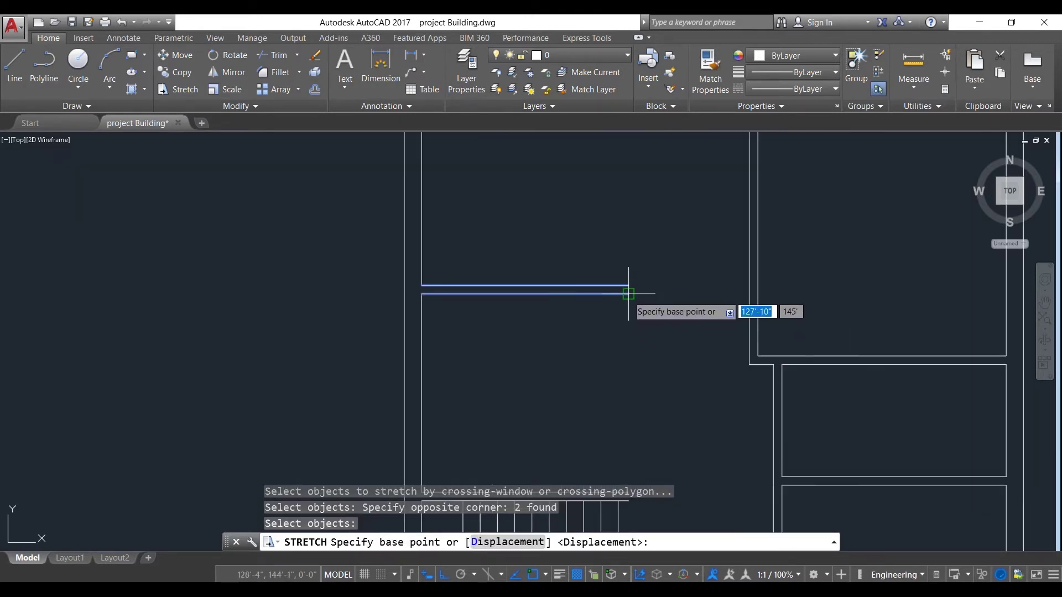
left_click(628, 294)
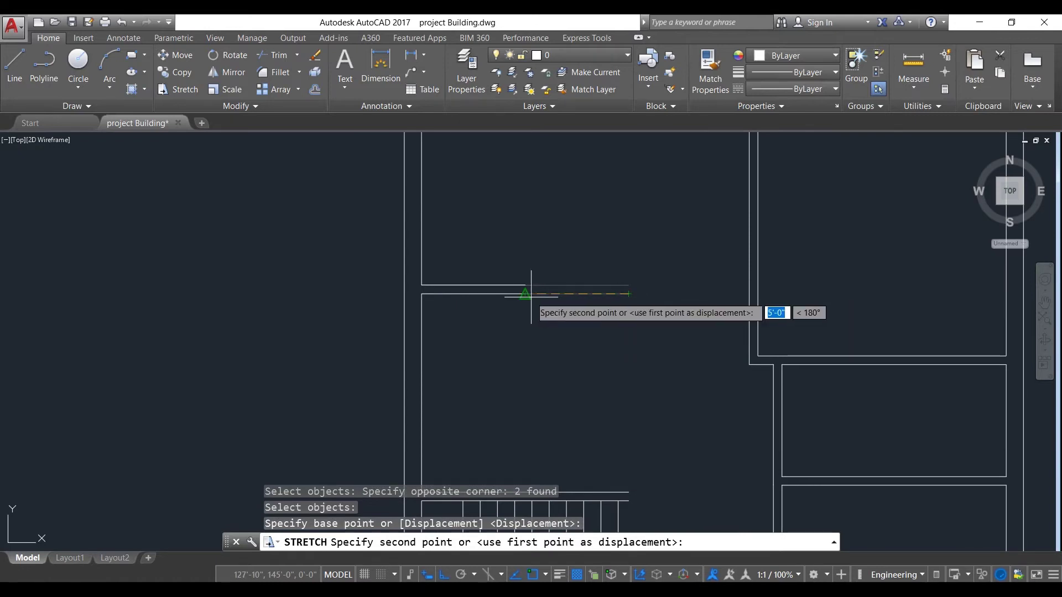
left_click(531, 297)
scroll(605, 303, "down", 4)
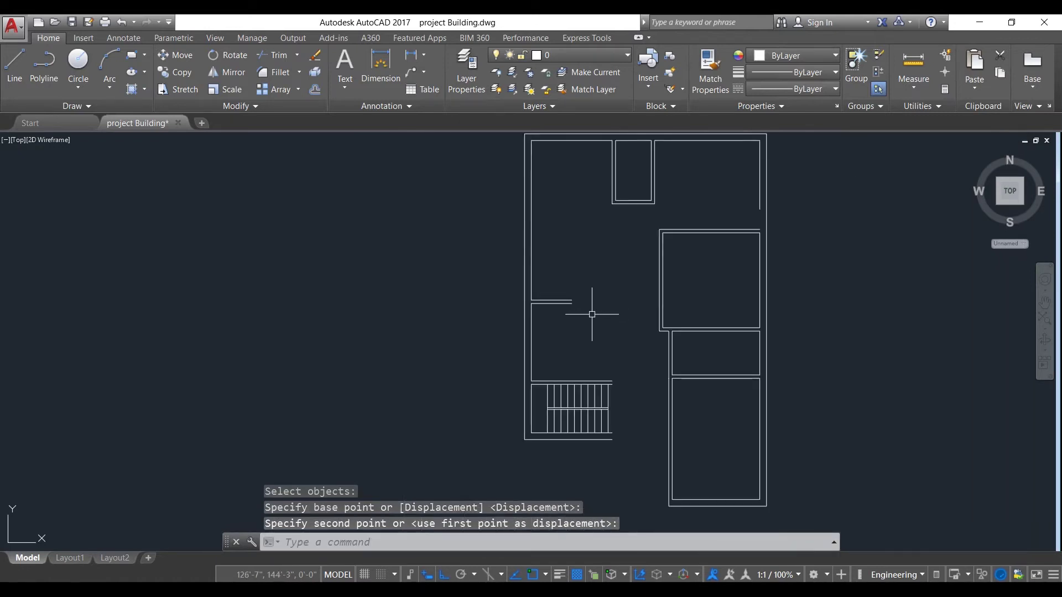
key("Escape")
scroll(578, 310, "up", 5)
Begin a line at the shortened wall end, then cancel it.
type("l")
key("Return")
left_click(557, 269)
key("Escape")
scroll(653, 278, "down", 4)
scroll(656, 279, "down", 4)
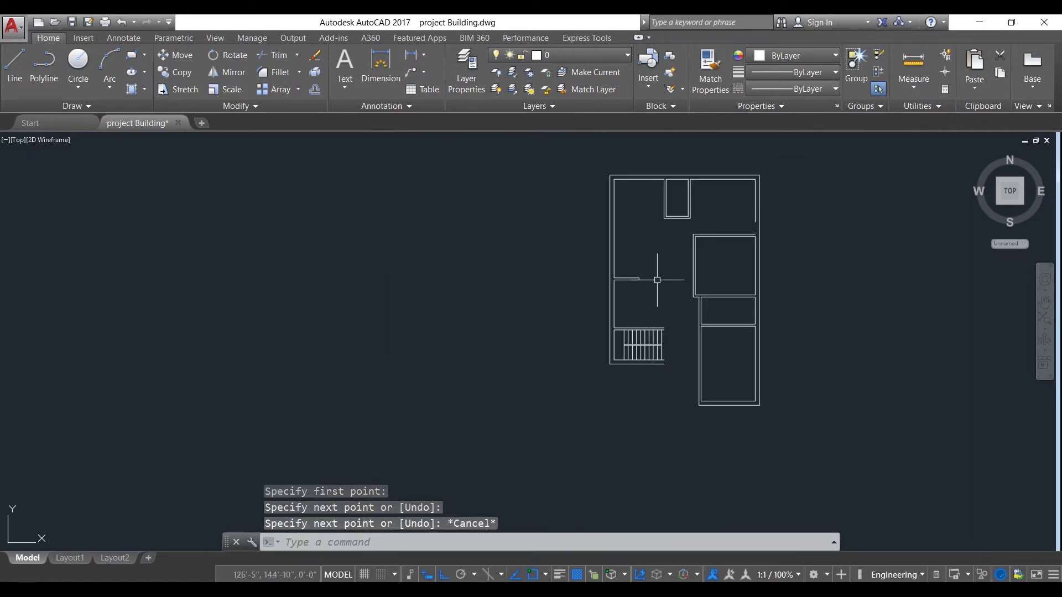
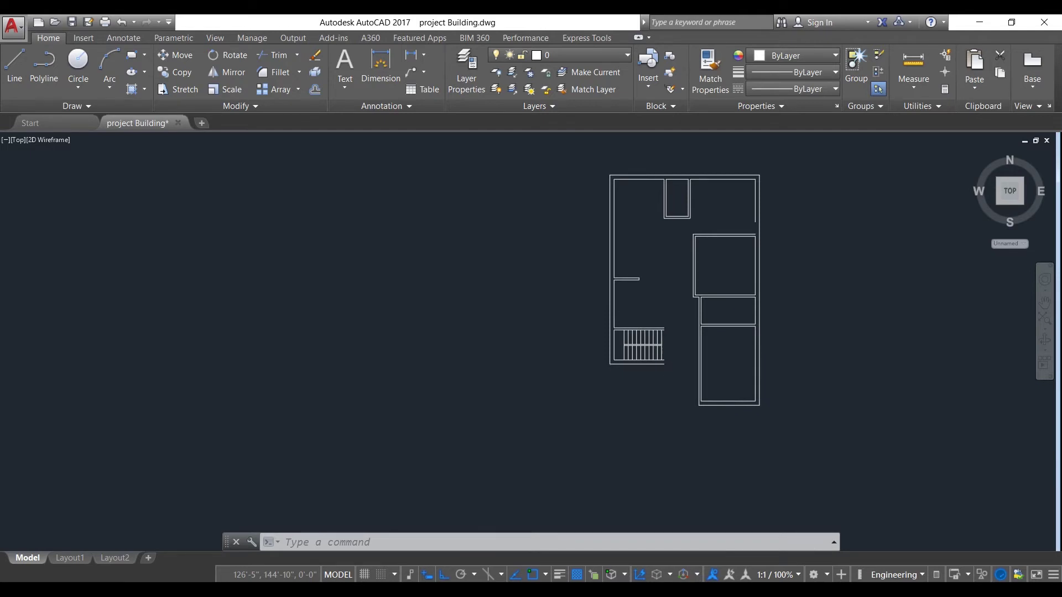
Stretch the right ends of the double wall above the stairs 1' to the right.
scroll(662, 332, "up", 6)
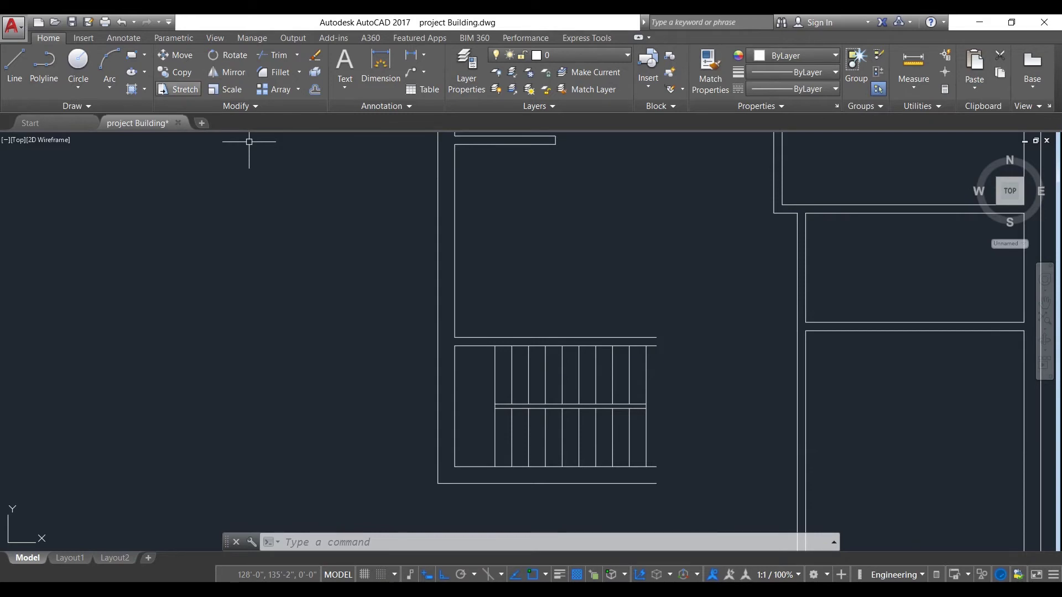
left_click(178, 89)
left_click(678, 360)
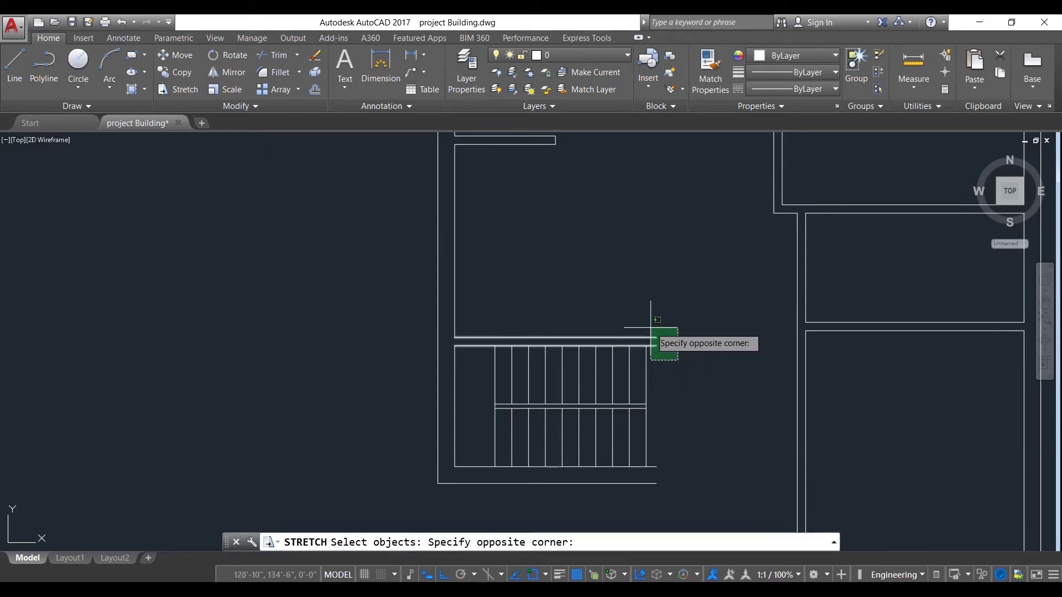
left_click(651, 327)
key("Return")
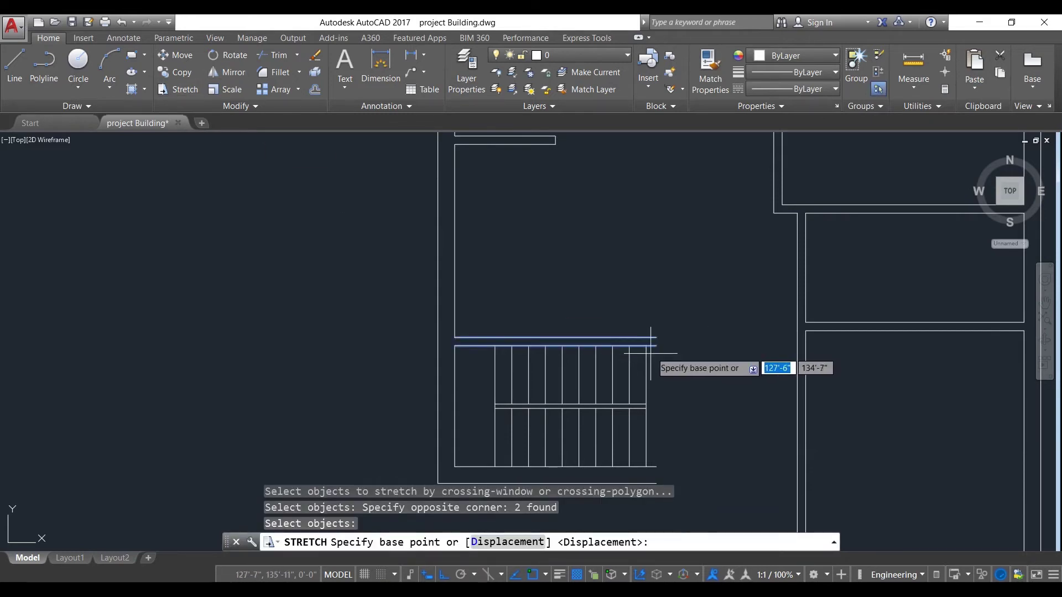
left_click(656, 346)
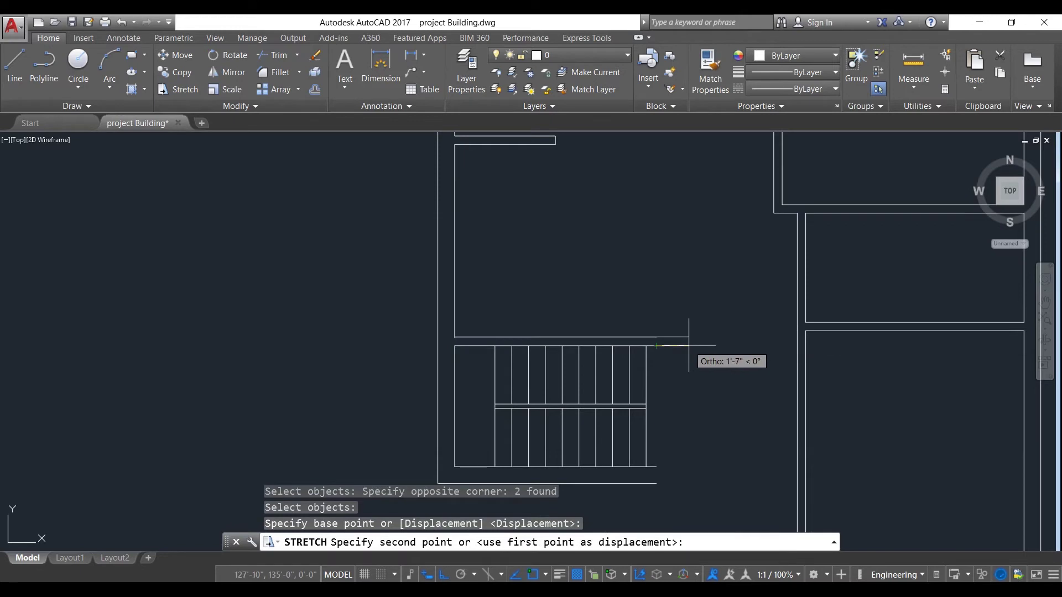
type("1")
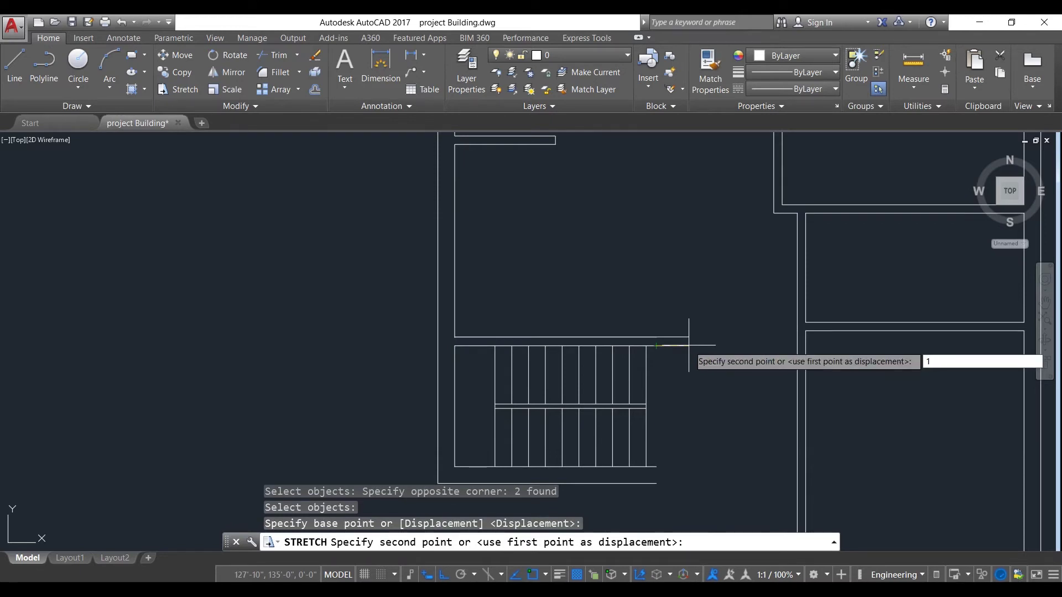
type("'")
key("Return")
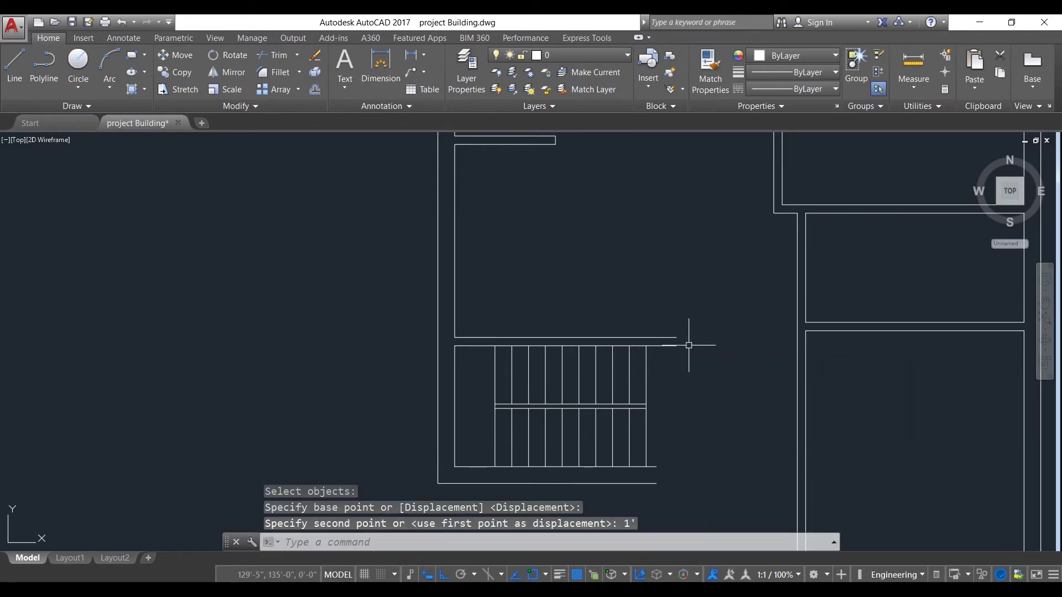
scroll(712, 343, "down", 4)
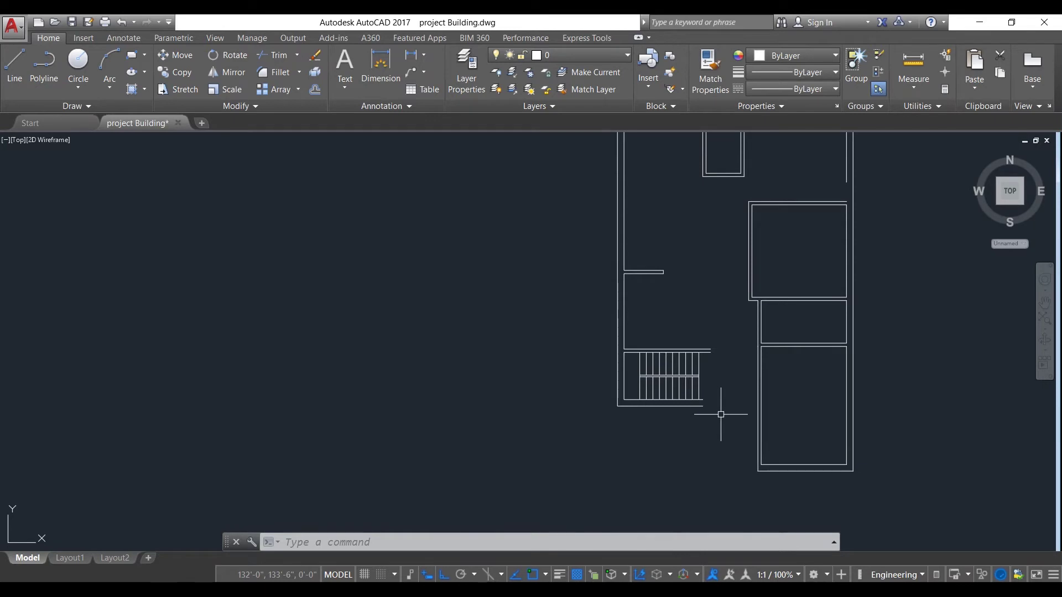
scroll(721, 414, "up", 4)
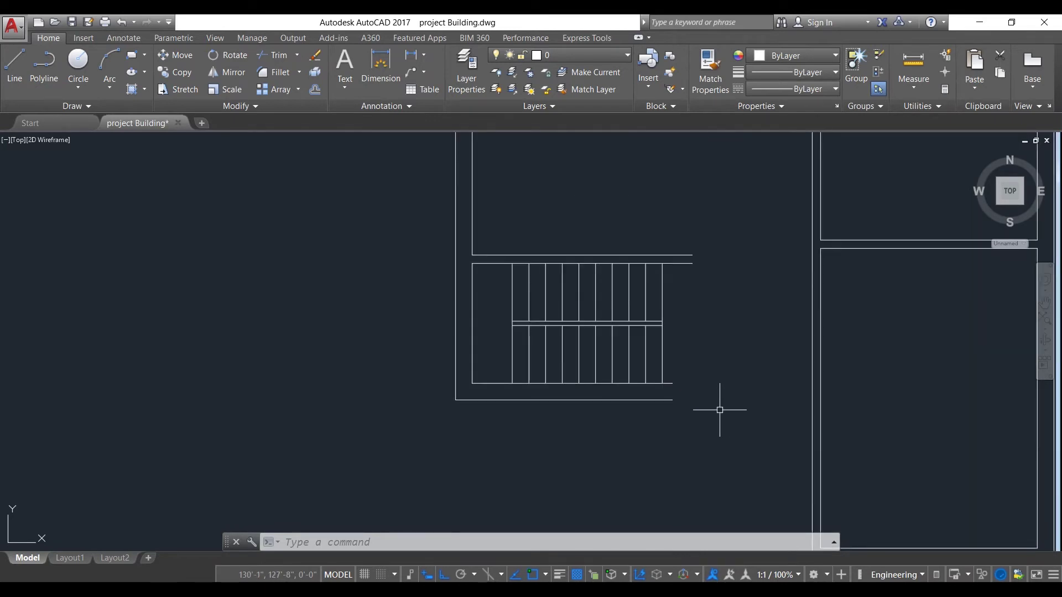
scroll(774, 392, "down", 2)
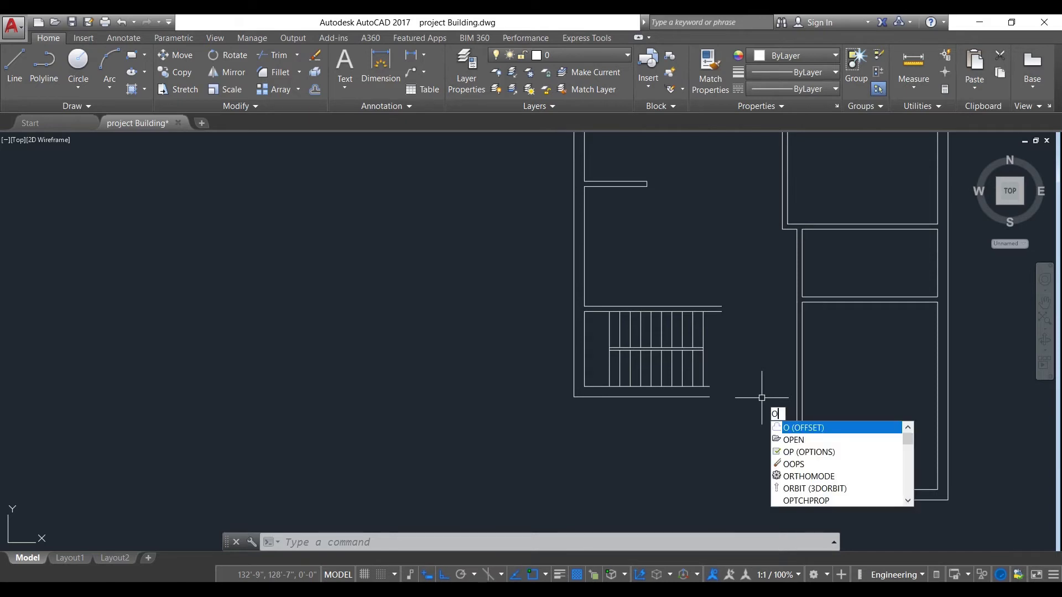
Offset the room wall line 4' to the left as a guide line.
key("Return")
key("Return")
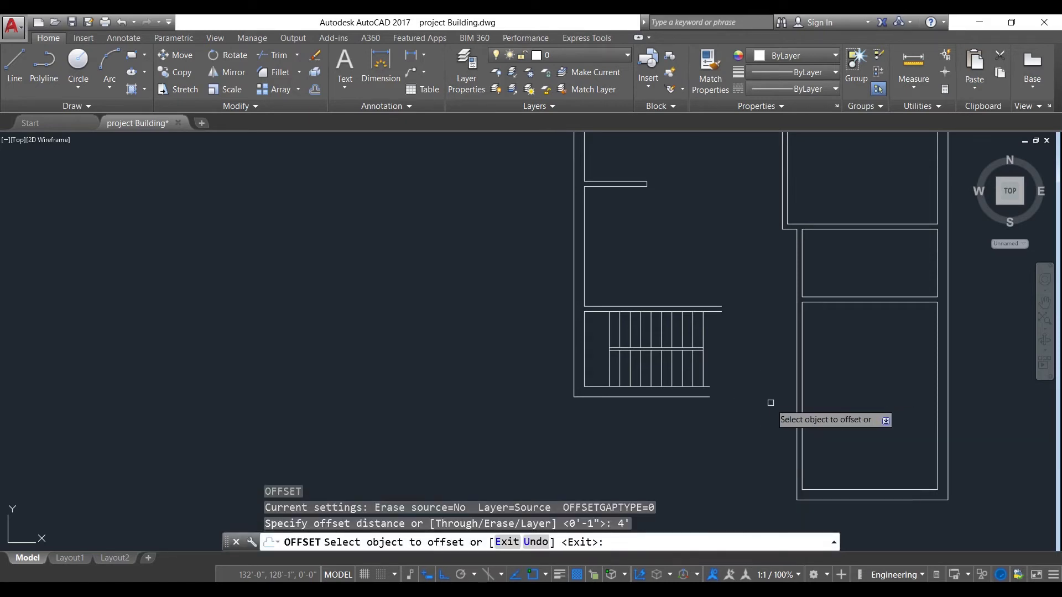
left_click(797, 402)
left_click(770, 403)
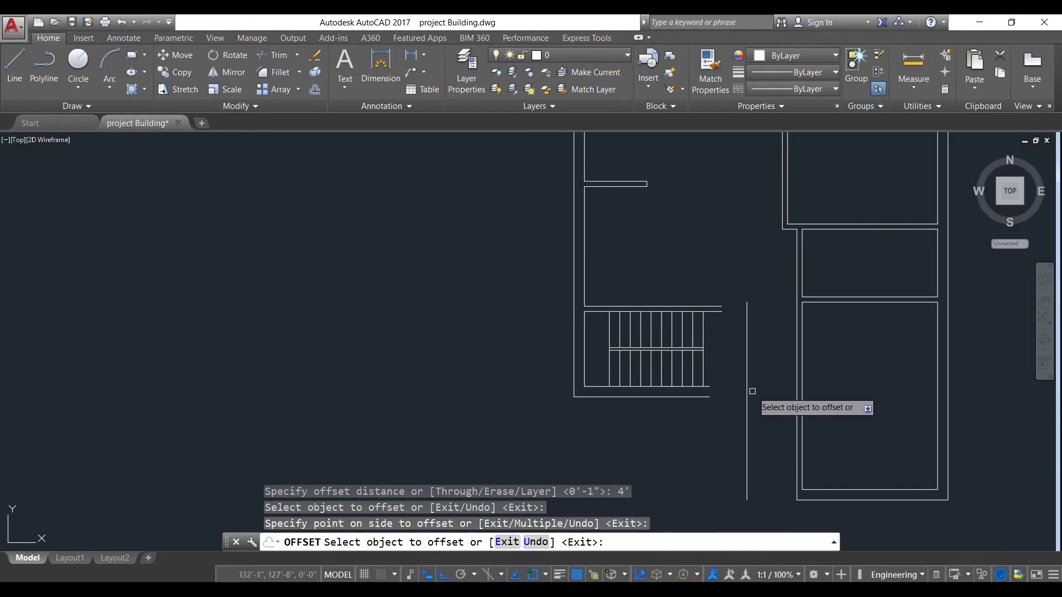
scroll(740, 354, "up", 2)
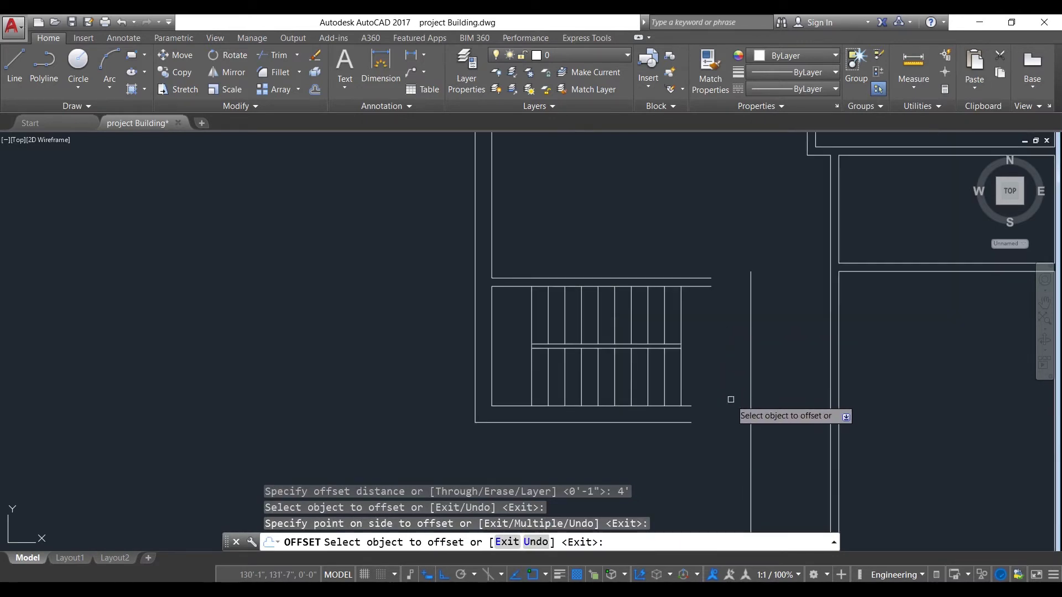
key("Escape")
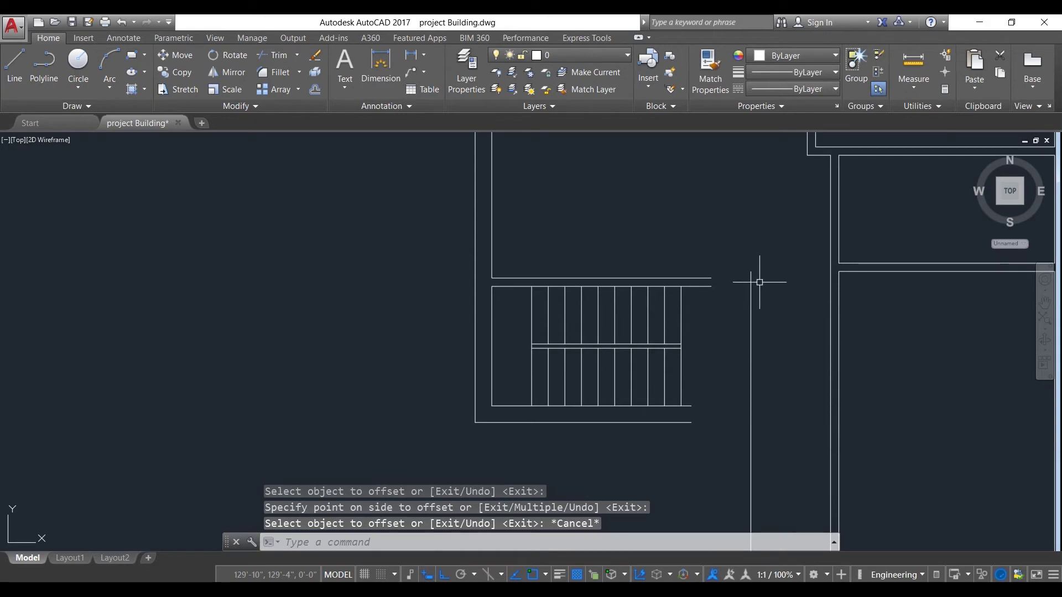
Stretch the wall ends above and below the stairs out to the guide line.
left_click(177, 89)
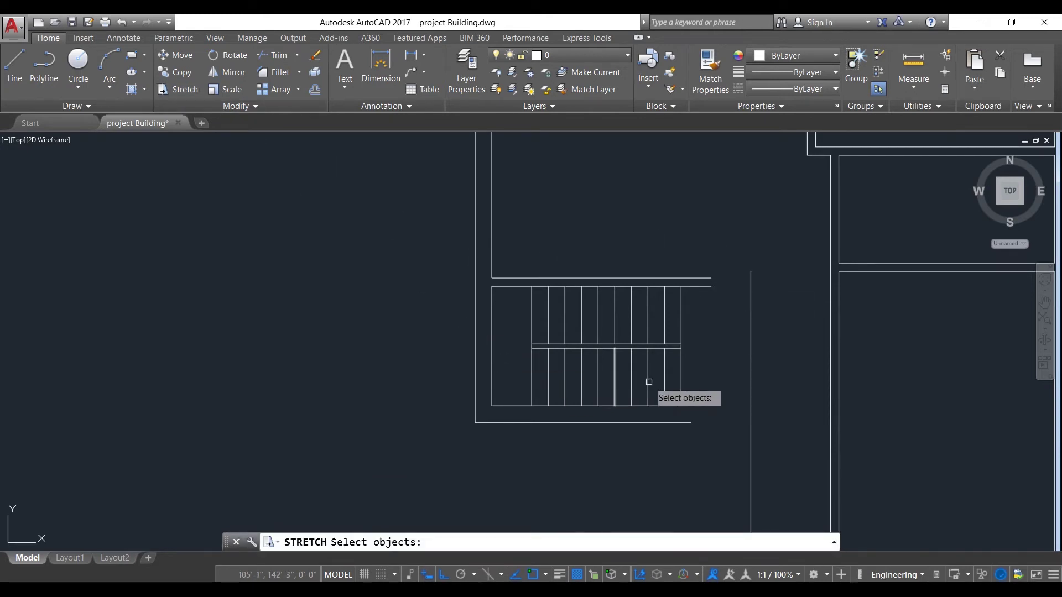
mouse_move(720, 431)
left_mouse_down()
mouse_move(698, 413)
mouse_move(719, 442)
left_mouse_up()
left_click(720, 442)
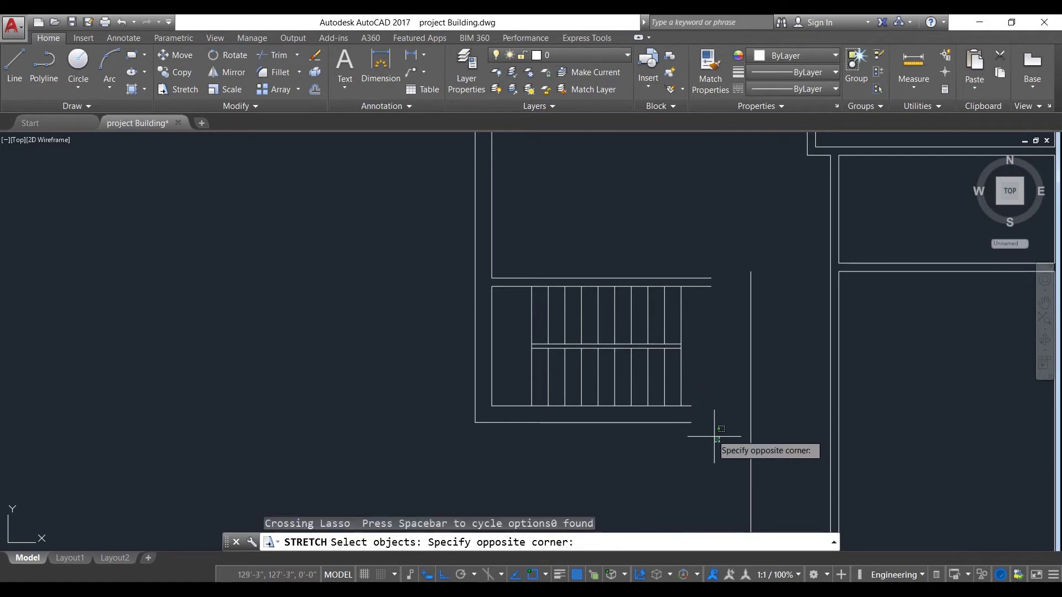
left_click(692, 391)
left_click(729, 300)
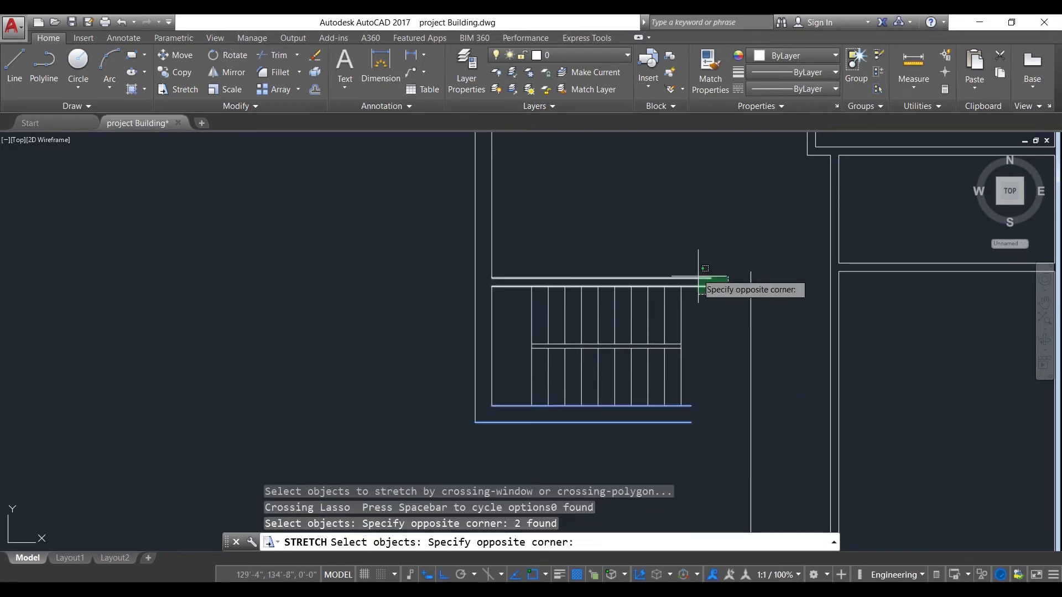
left_click(691, 257)
key("Return")
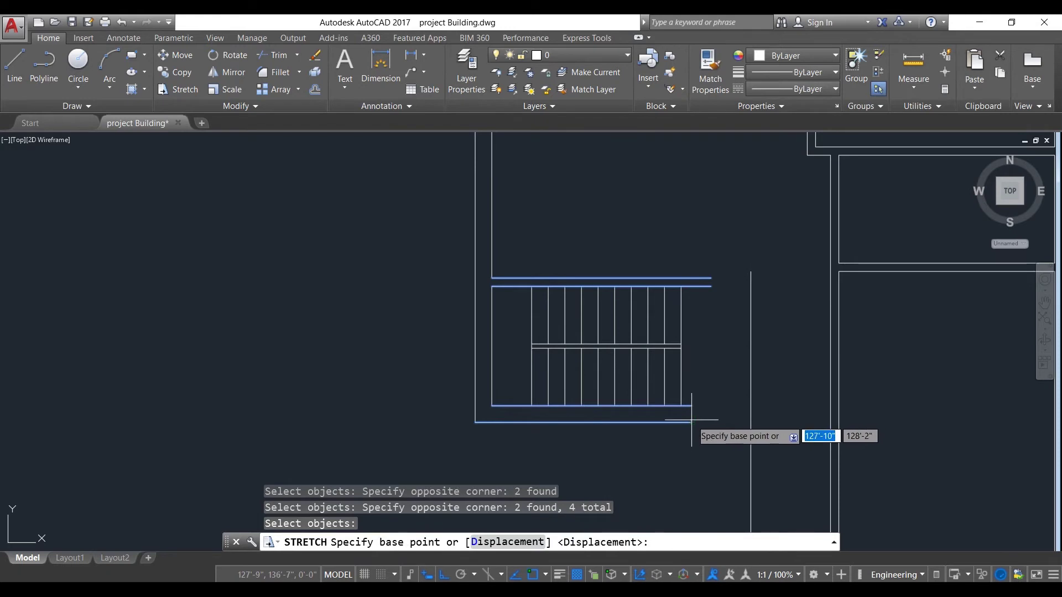
left_click(691, 423)
left_click(755, 422)
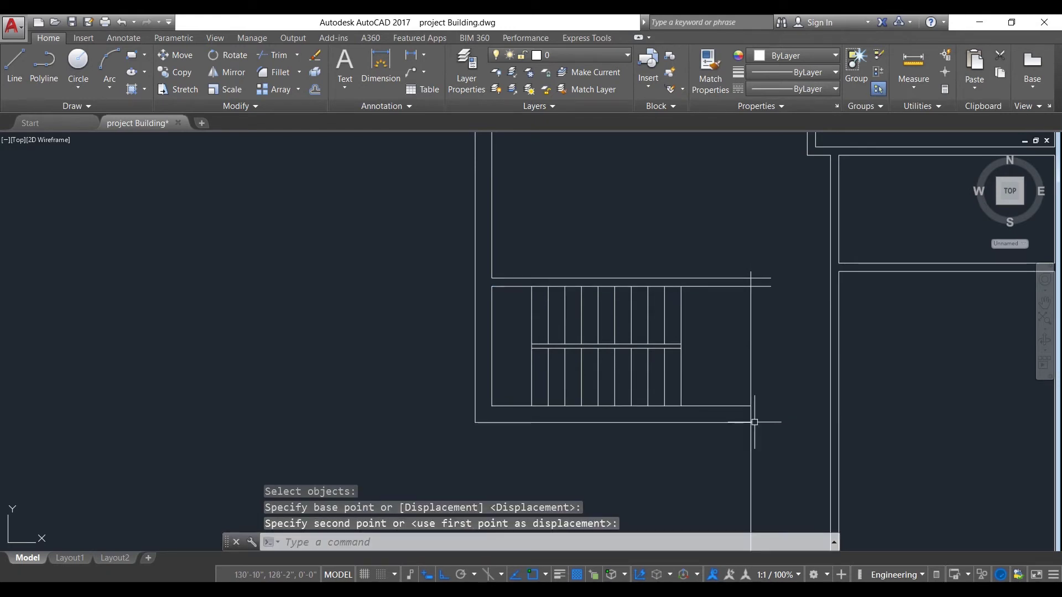
scroll(738, 365, "up", 3)
key("Escape")
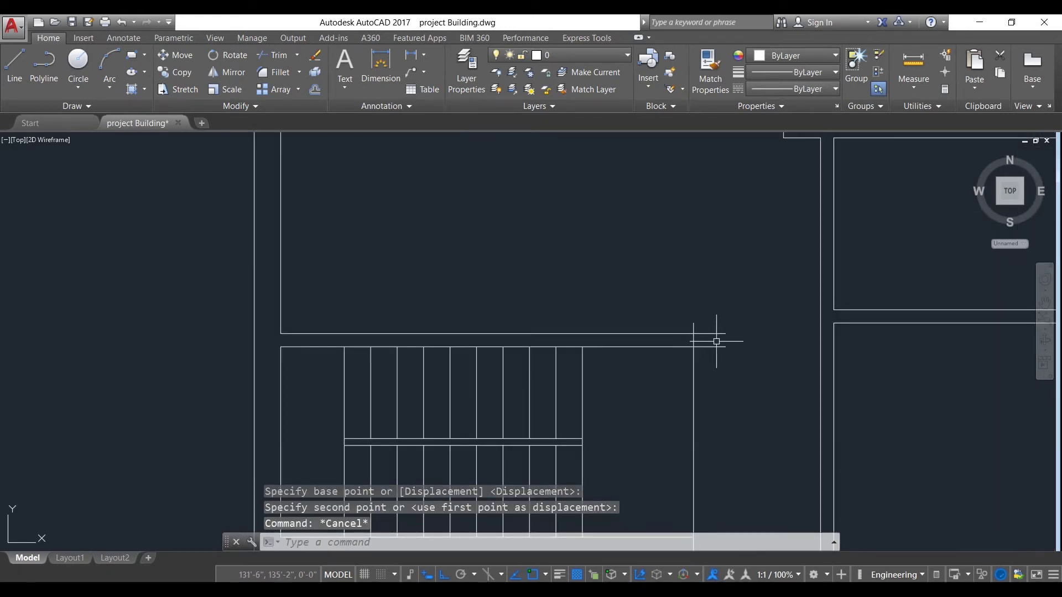
Trim away the leftover guide line segments beside the stairs.
key("Return")
key("Return")
left_click(752, 374)
left_click(707, 313)
left_click(719, 322)
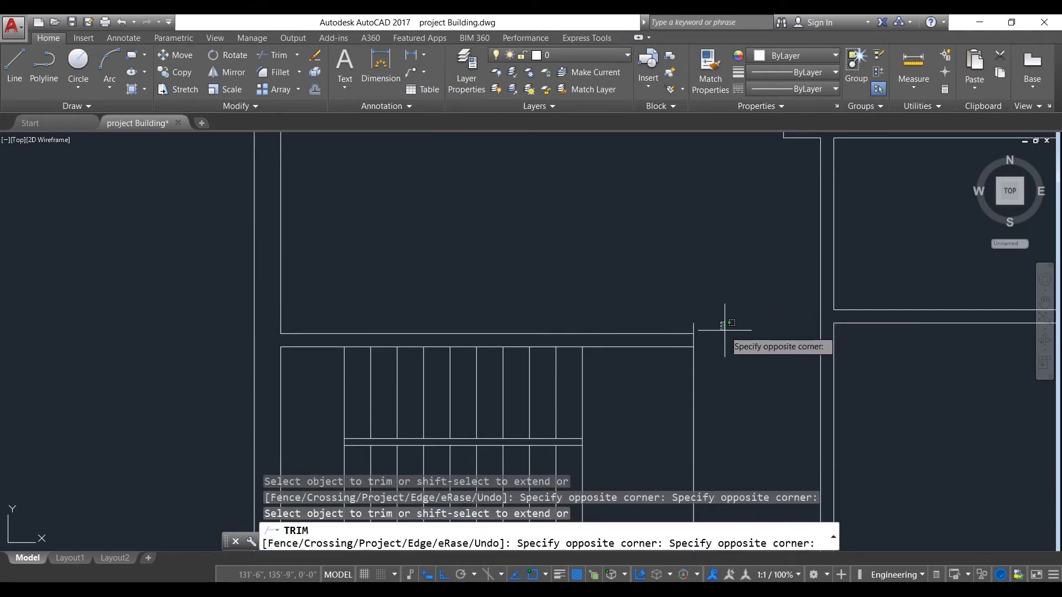
left_click(695, 316)
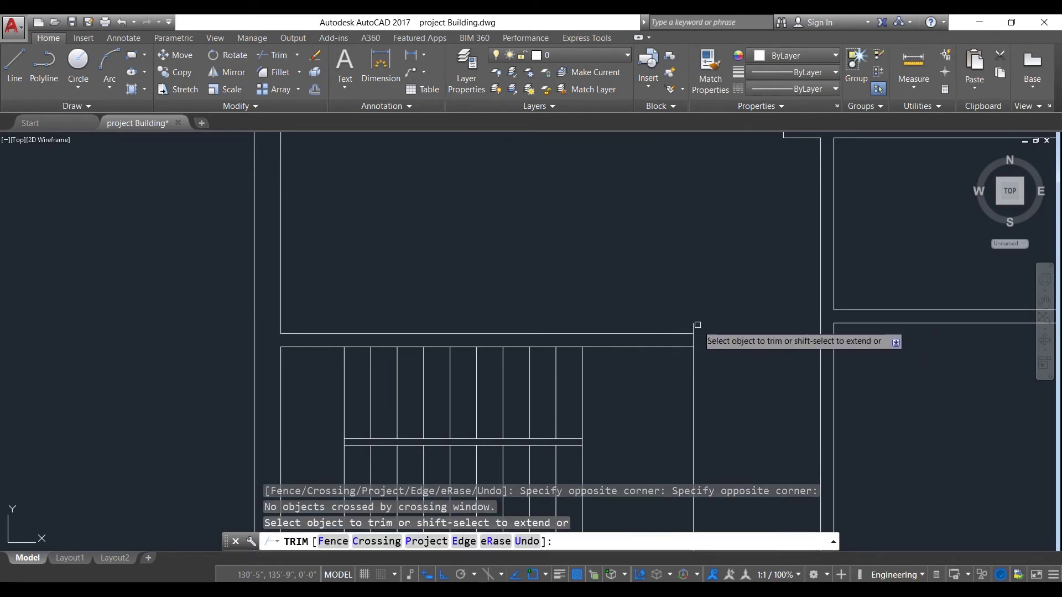
scroll(703, 318, "down", 4)
left_click(703, 300)
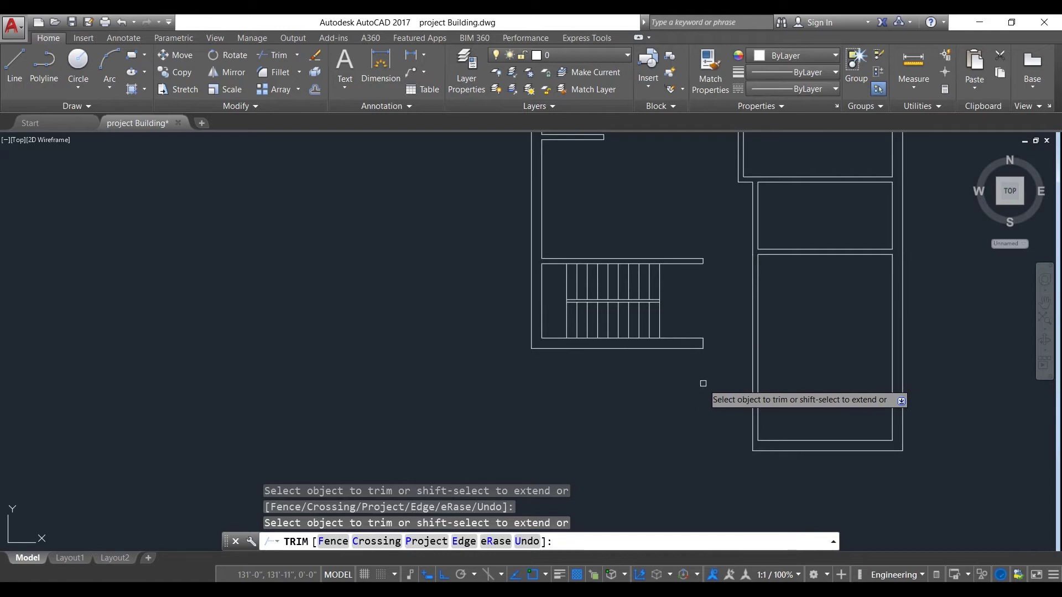
scroll(661, 437, "down", 2)
key("Escape")
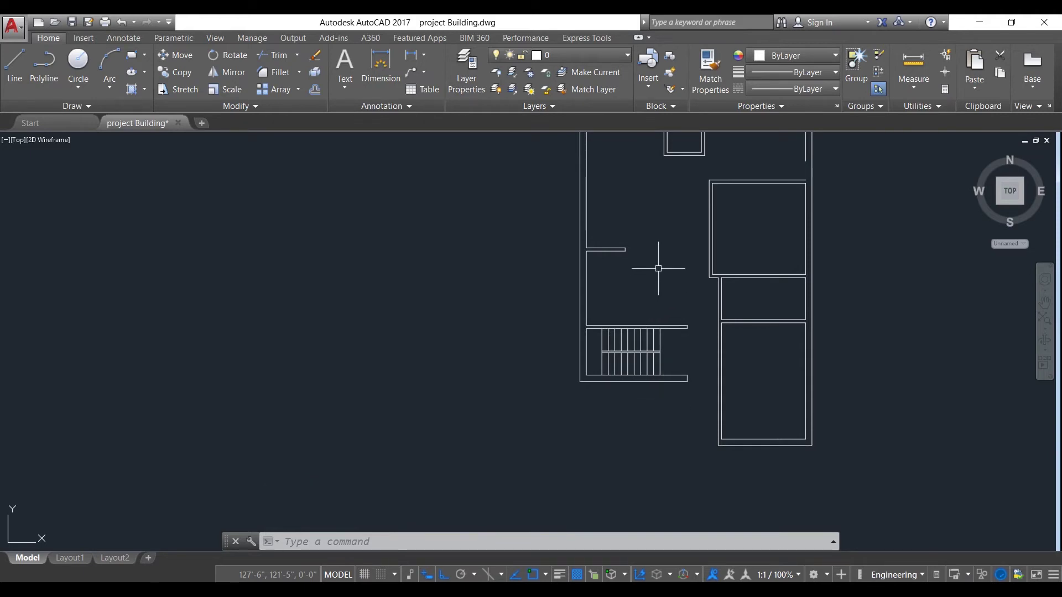
Draw a vertical line down from the upper room's bottom-wall midpoint.
middle_click_drag(658, 269, 650, 339)
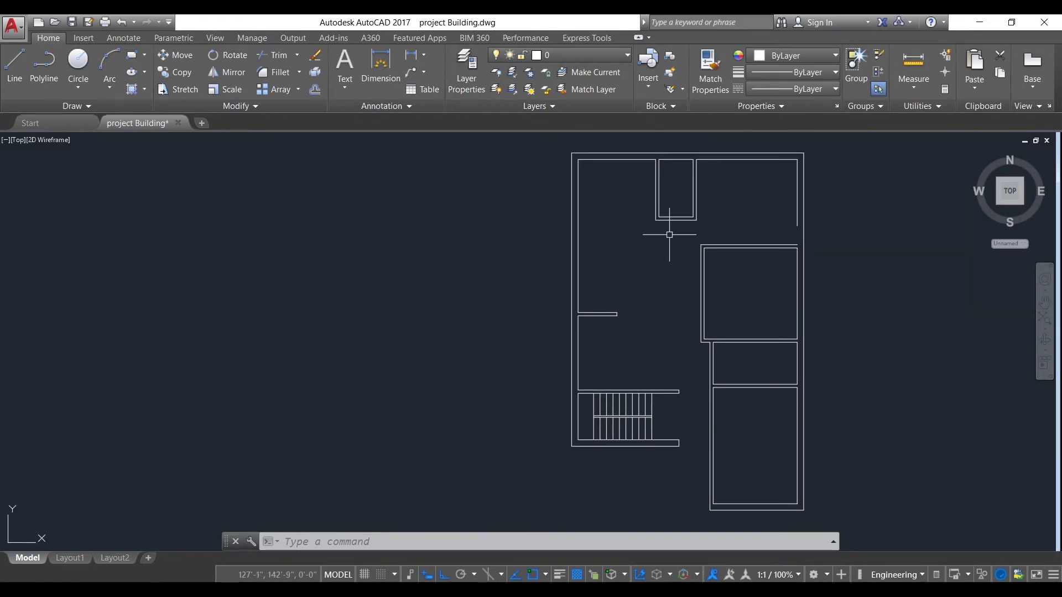
scroll(696, 226, "up", 2)
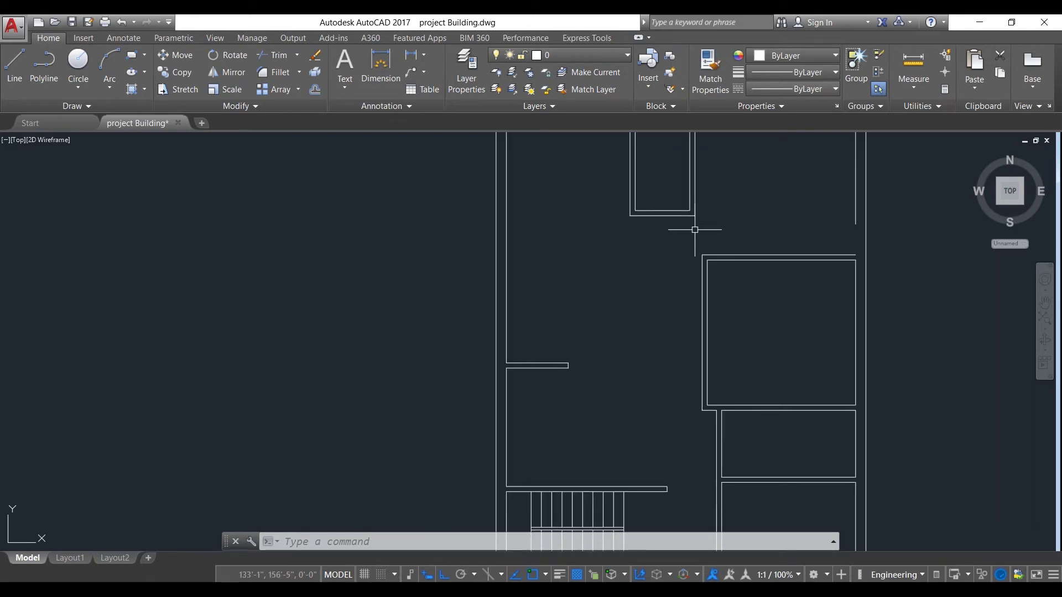
middle_click_drag(690, 234, 676, 268)
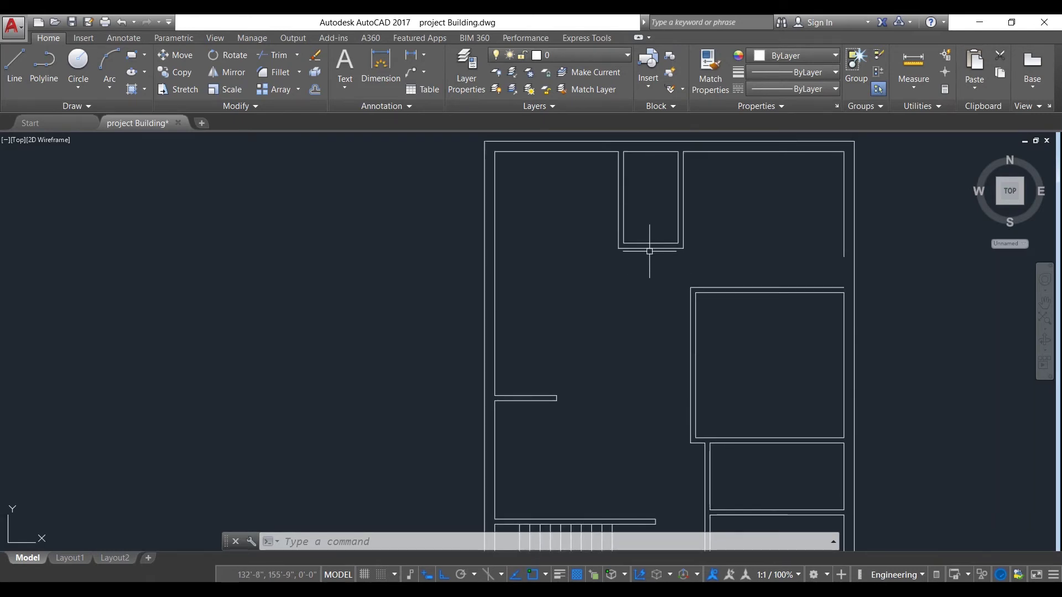
scroll(647, 285, "up", 4)
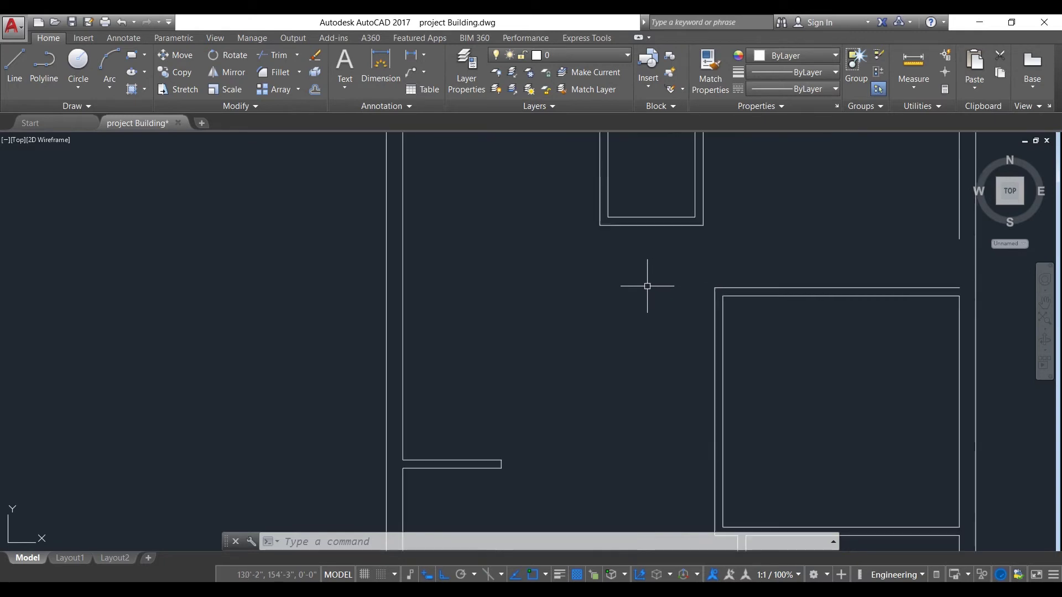
type("l")
key("Return")
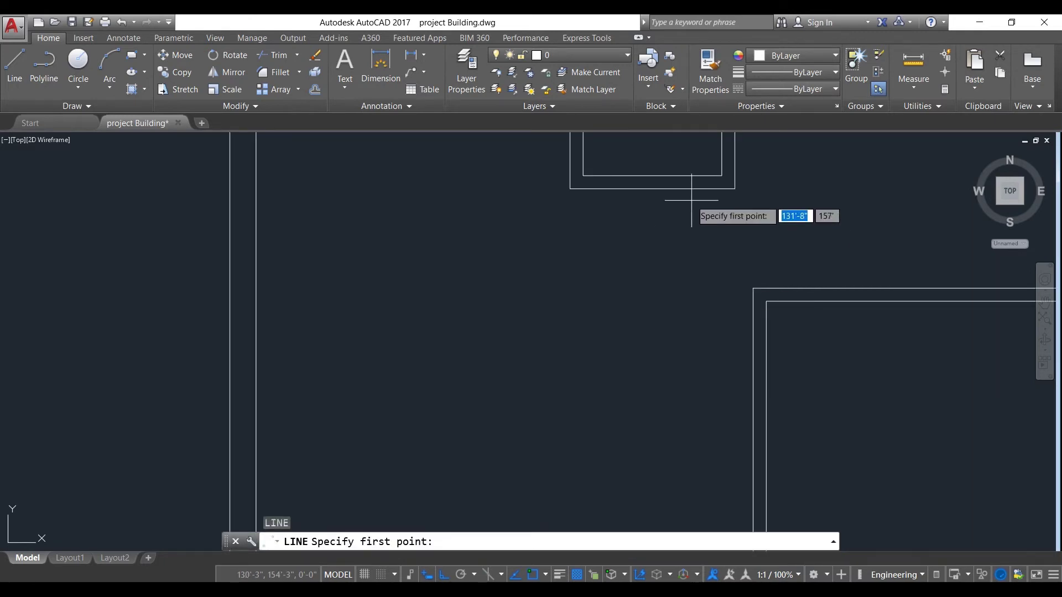
left_click(653, 188)
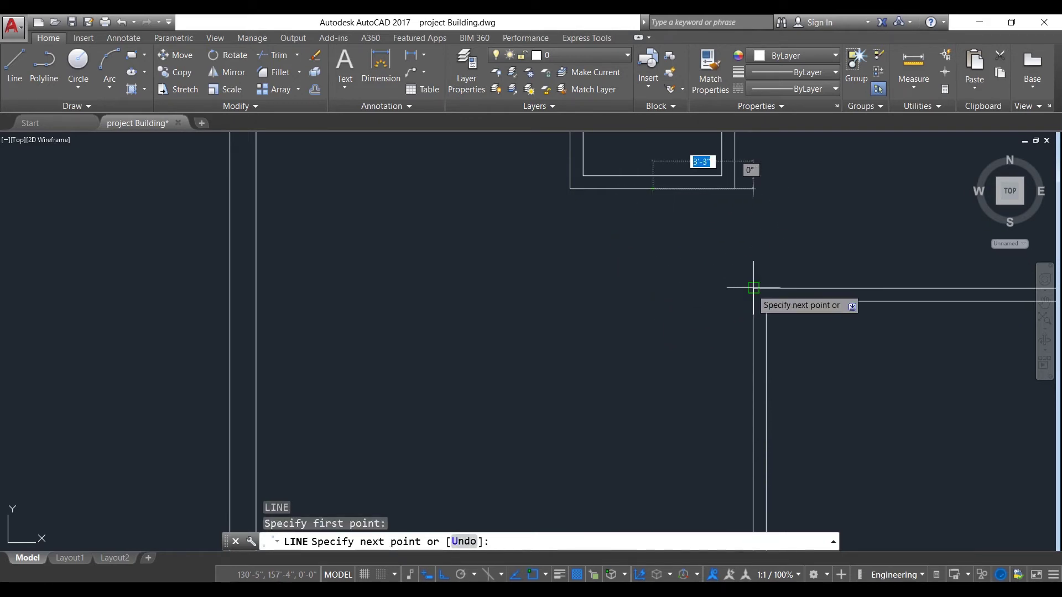
left_click(653, 288)
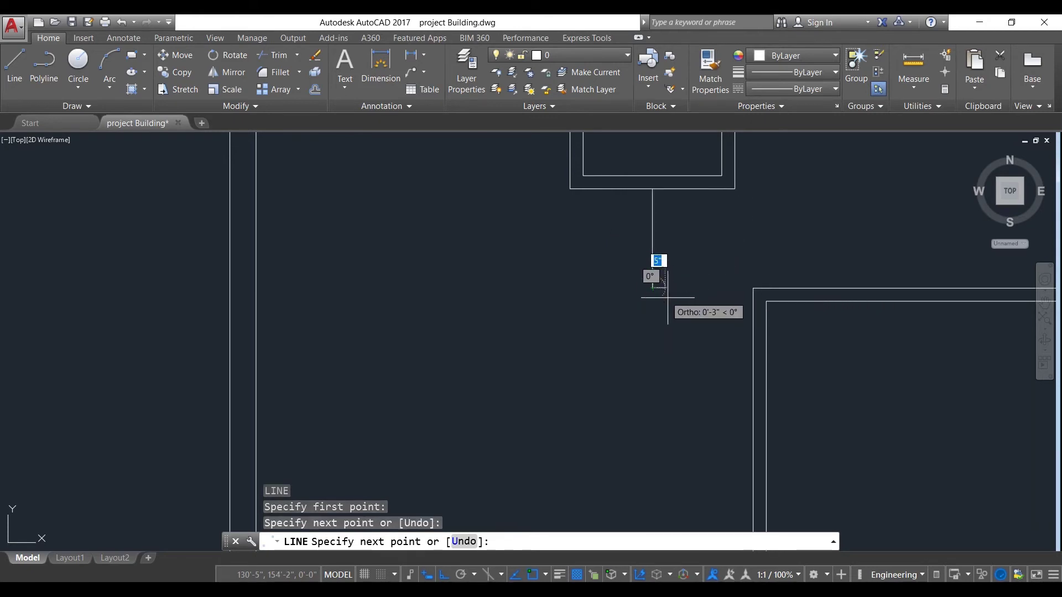
key("Escape")
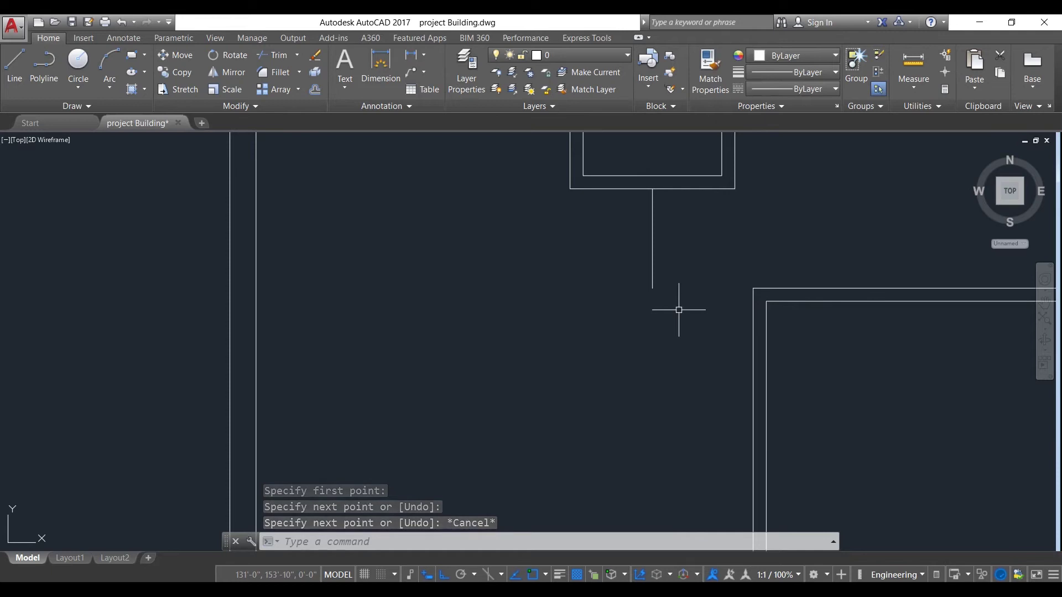
Offset the vertical line 1.25" to each side.
type("o")
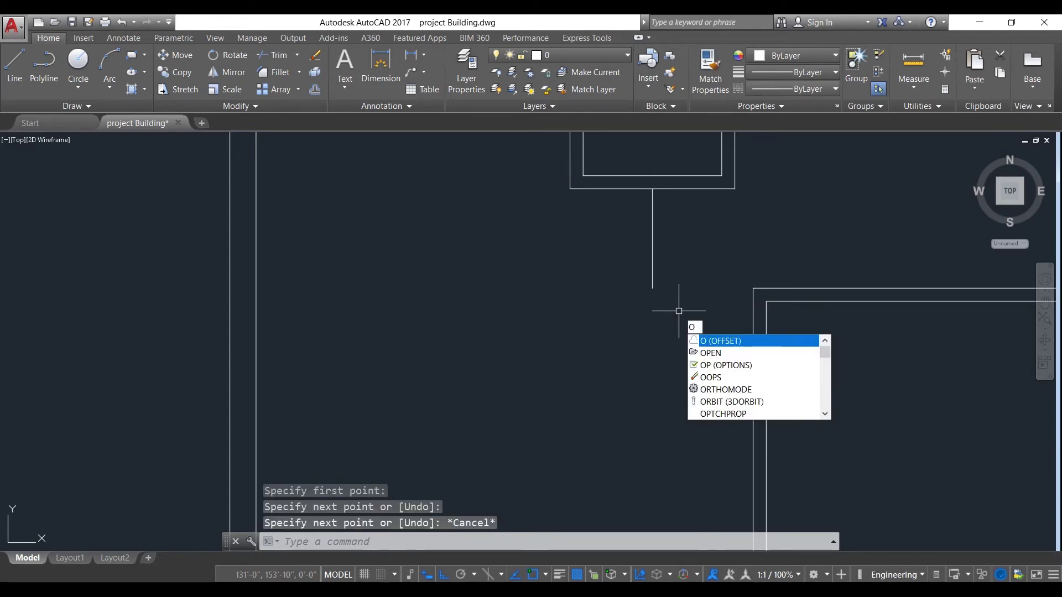
key("Return")
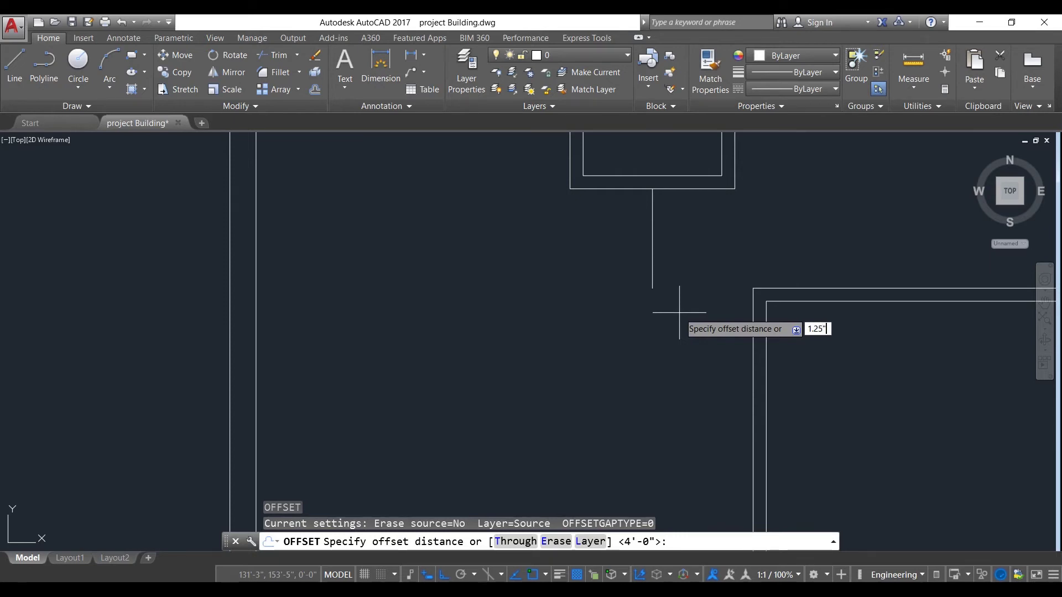
key("Return")
left_click(652, 260)
left_click(614, 262)
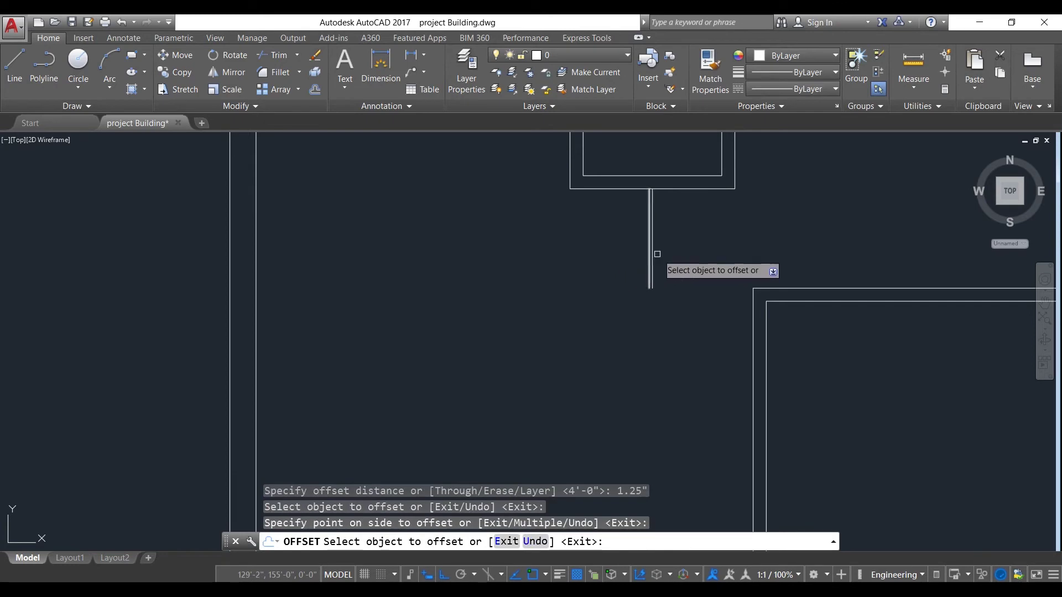
left_click(655, 254)
left_click(698, 246)
key("Escape")
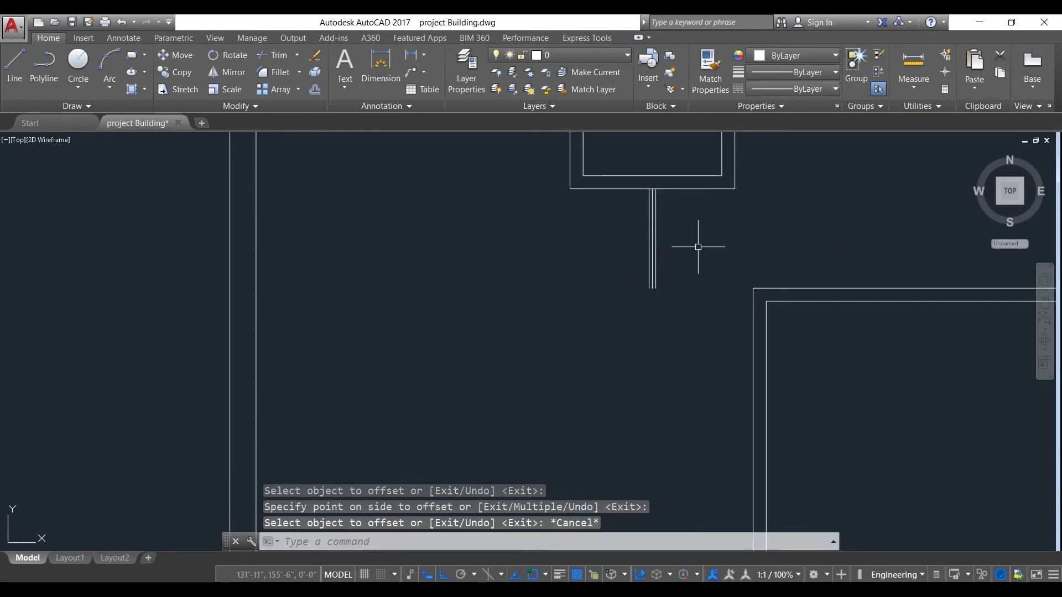
Erase one offset line, then undo the first offset attempt.
left_click(652, 248)
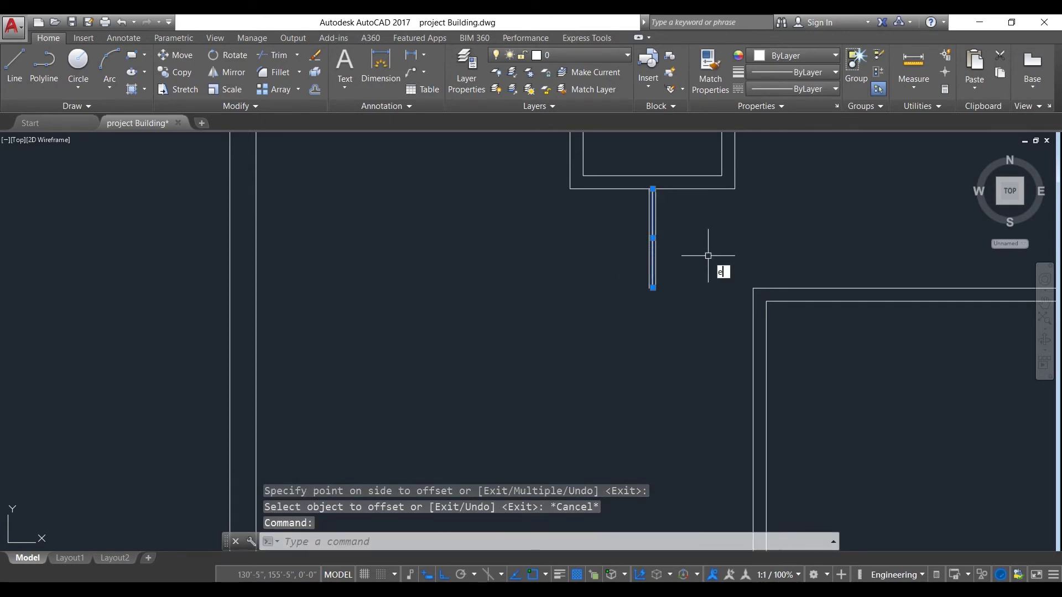
type("E")
key("Return")
scroll(707, 257, "down", 3)
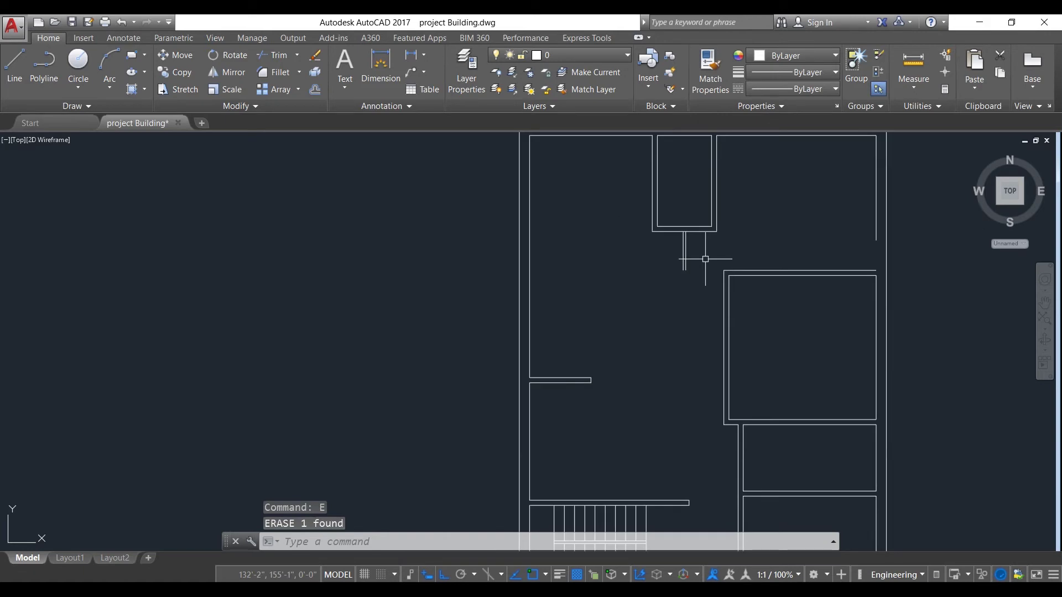
scroll(705, 258, "up", 3)
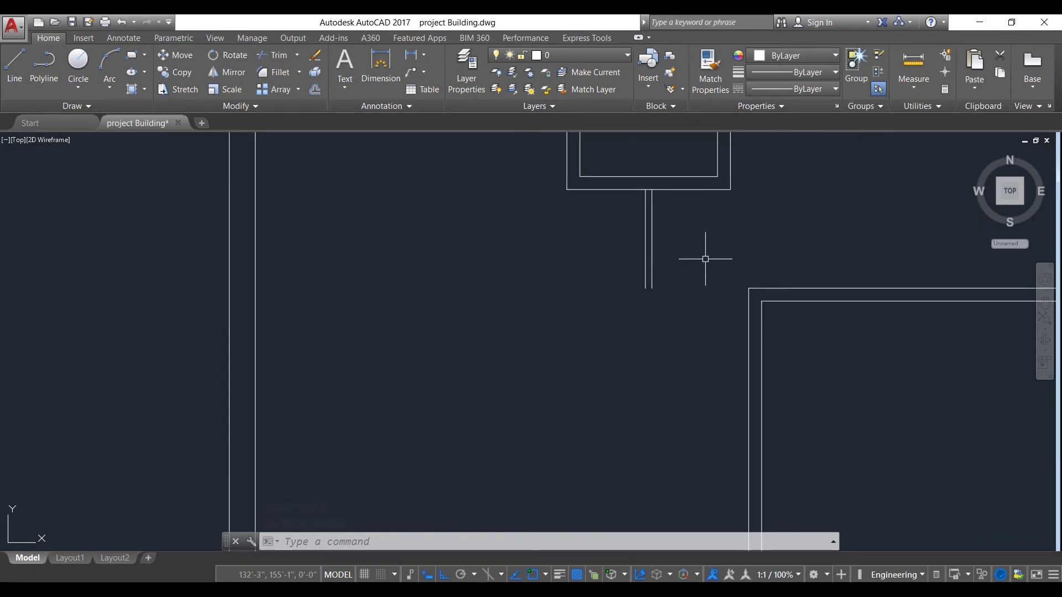
key("Escape")
left_click(676, 286)
left_click(644, 260)
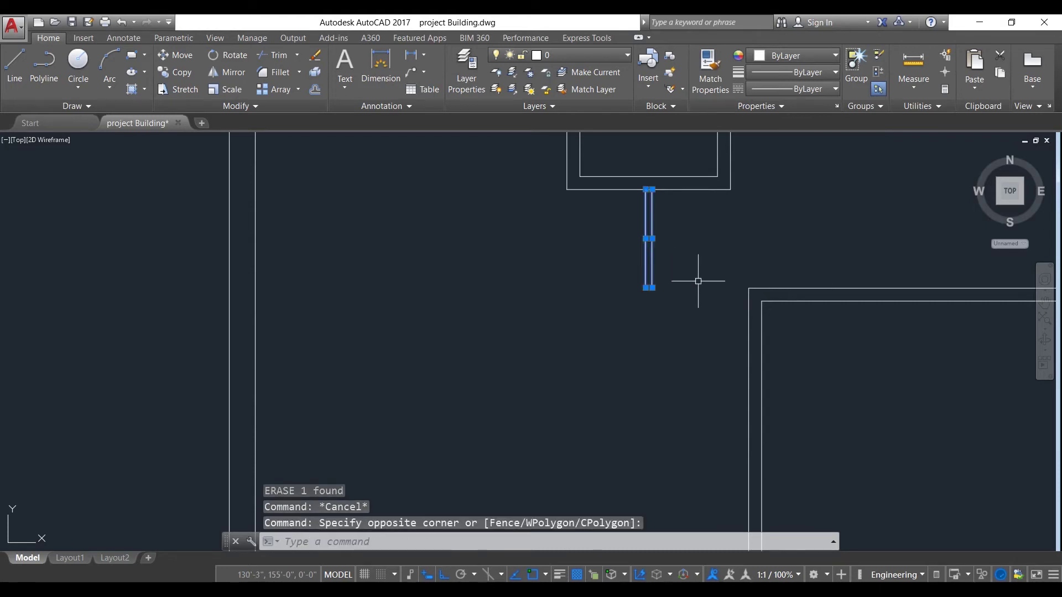
key("ctrl+z")
key("ctrl+z")
key("ctrl+z")
key("ctrl+z")
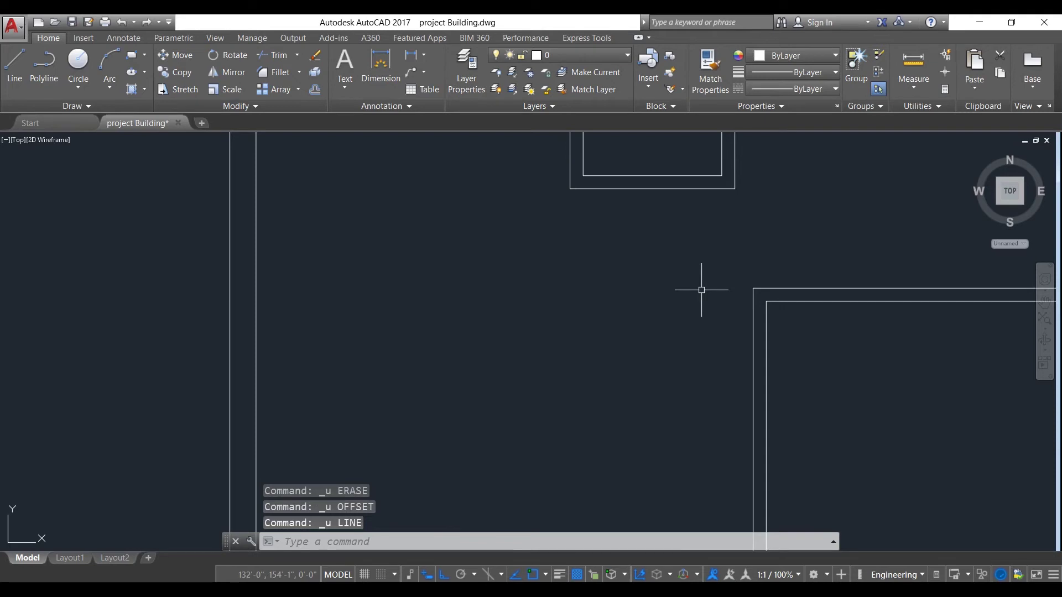
Redraw the vertical centre line from the small room's bottom midpoint downward.
type("l")
key("Return")
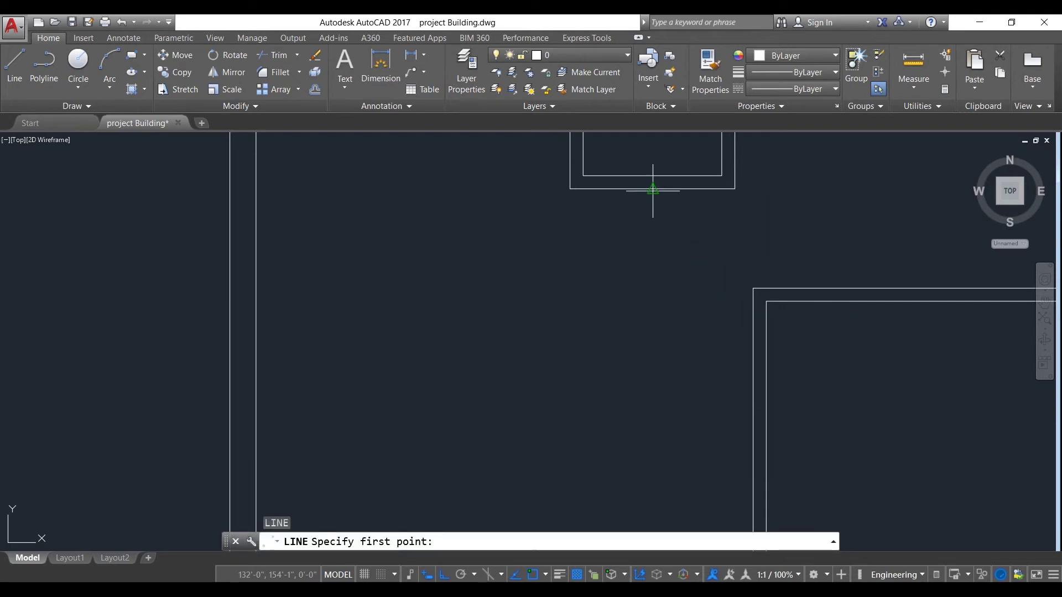
left_click(652, 189)
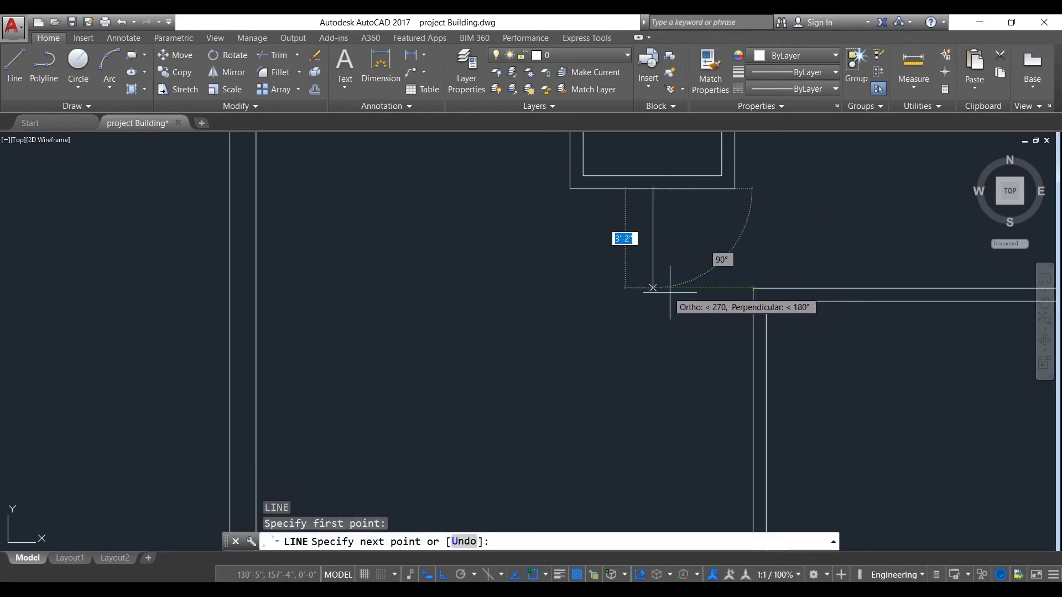
left_click(653, 287)
key("Escape")
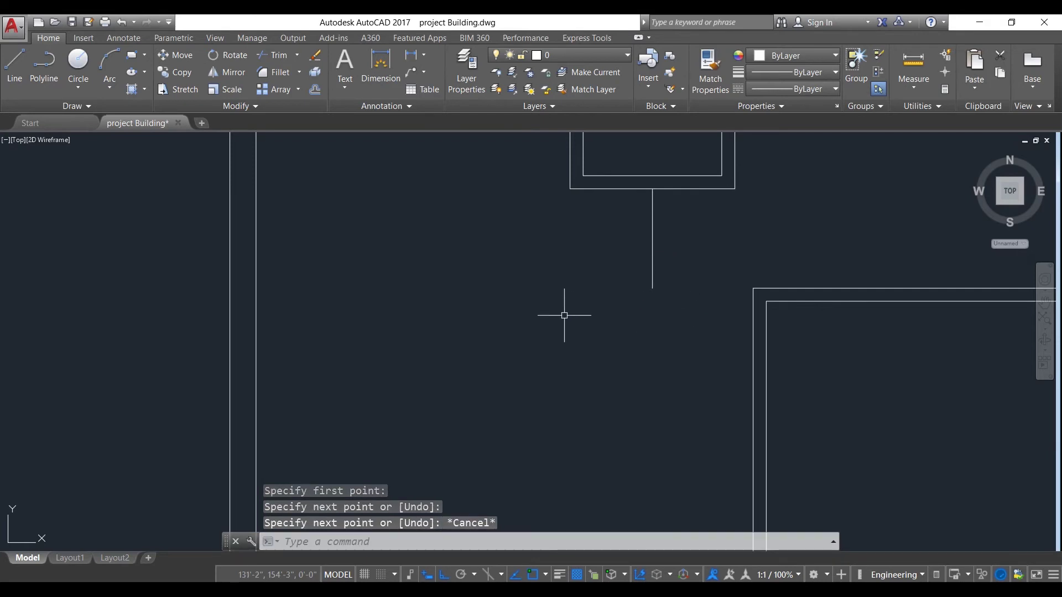
Offset the centre line 2.5" to each side and erase the original.
key("Return")
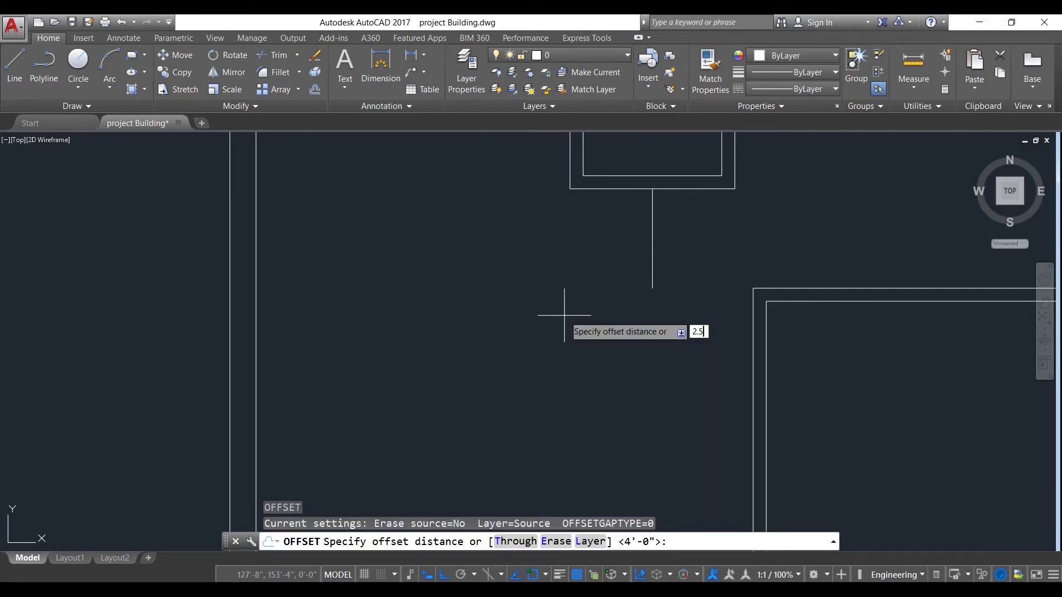
key("Return")
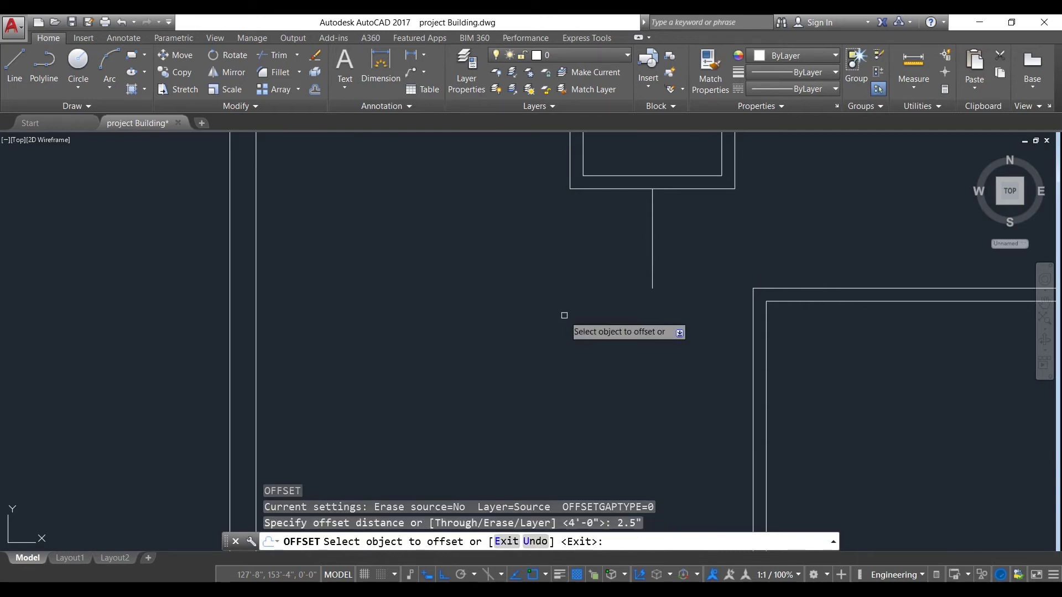
left_click(649, 259)
left_click(621, 252)
left_click(647, 262)
left_click(661, 250)
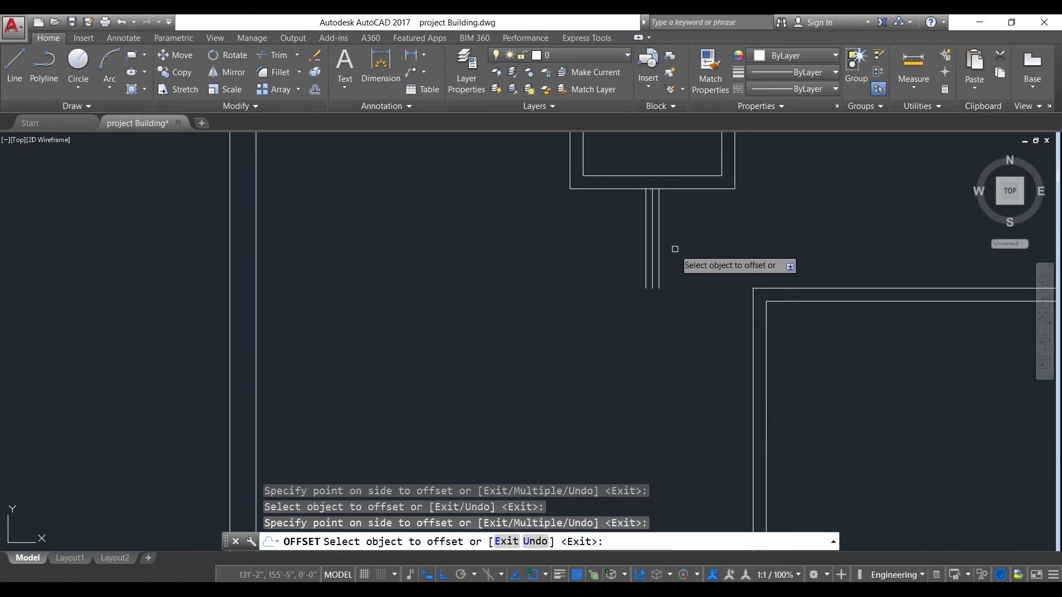
key("Escape")
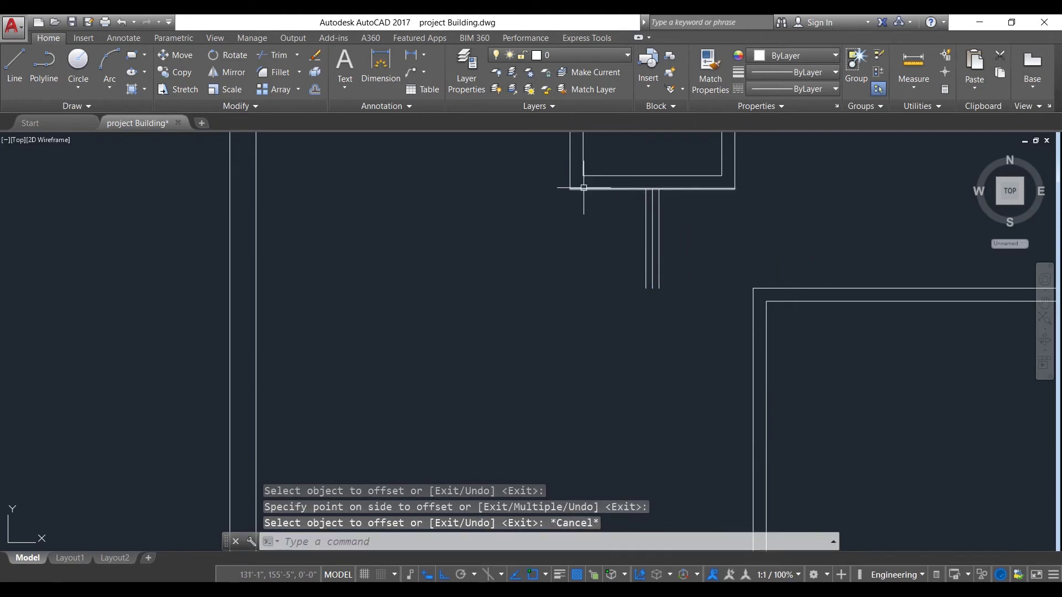
left_click(653, 218)
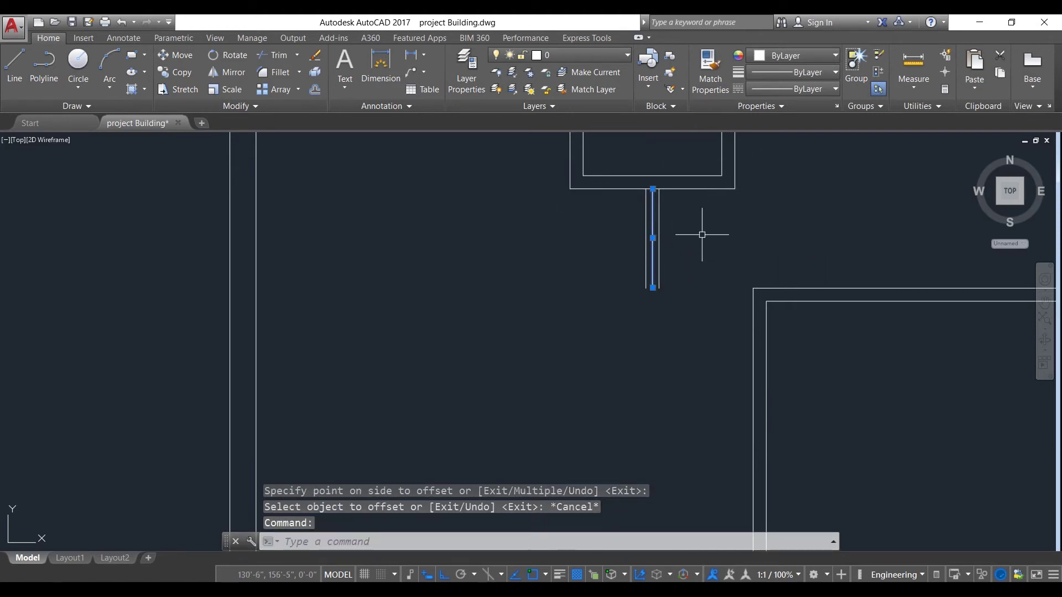
type("e")
key("Return")
scroll(694, 244, "down", 2)
Trim the room's bottom edge between the partition lines using all objects as cutting edges.
middle_click_drag(694, 245, 687, 278)
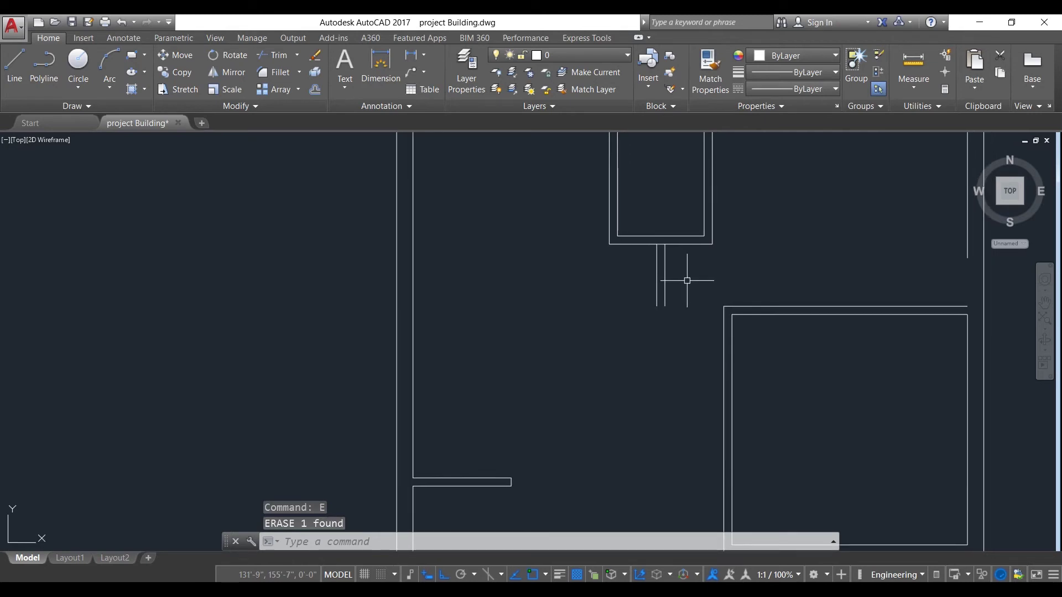
scroll(674, 257, "up", 4)
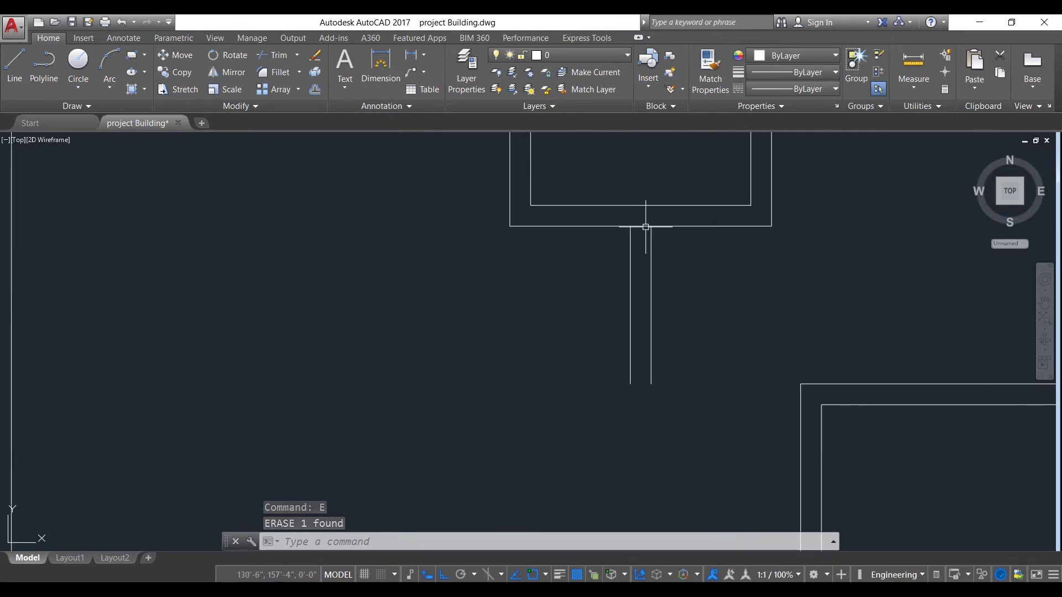
type("tr")
key("Return")
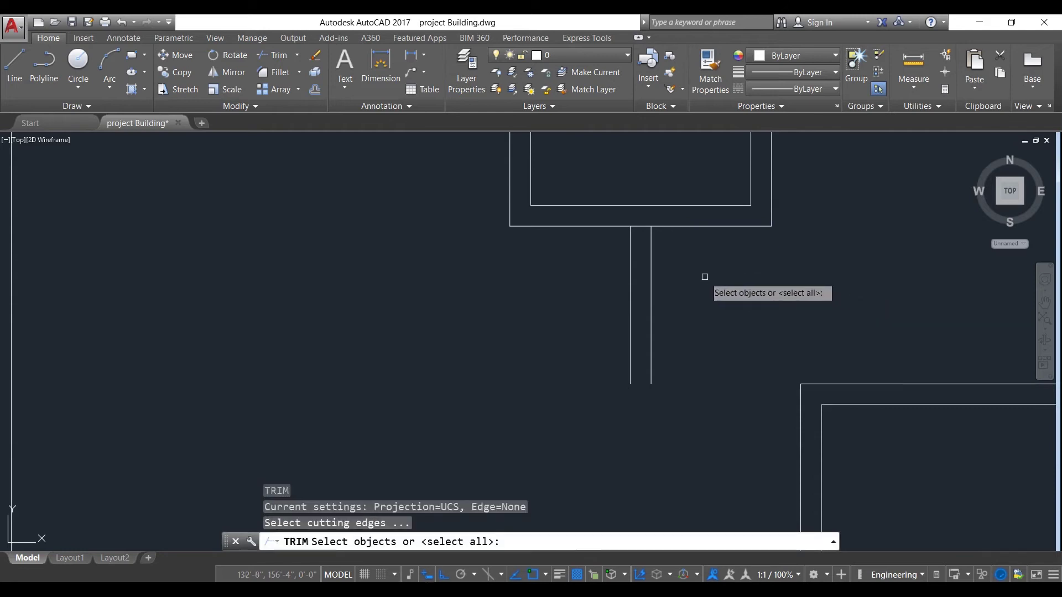
key("Return")
left_click(640, 226)
scroll(712, 243, "down", 4)
middle_click_drag(716, 247, 587, 303)
key("Escape")
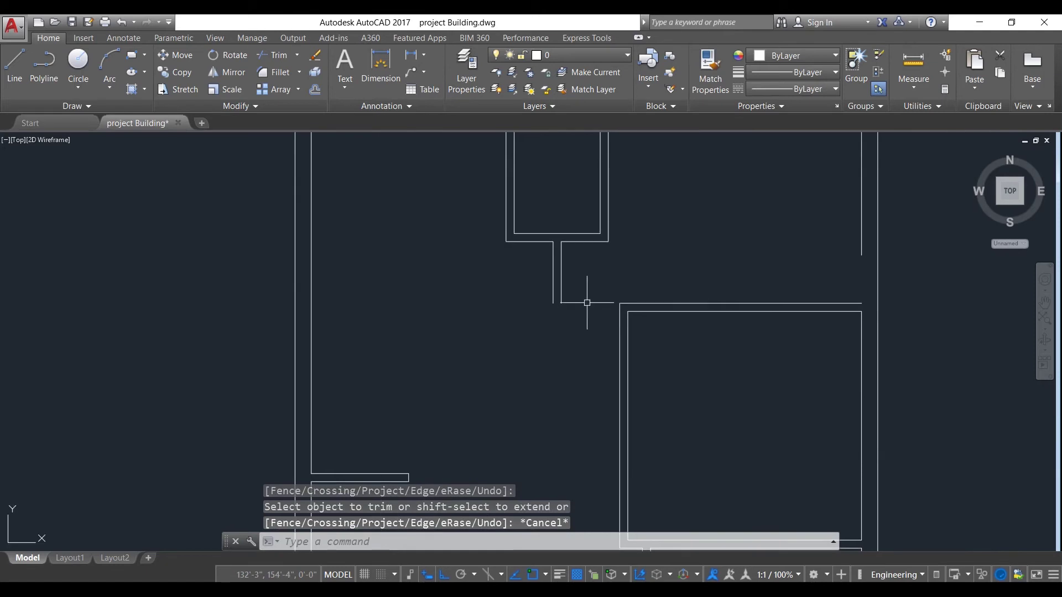
scroll(587, 302, "down", 3)
scroll(582, 308, "up", 5)
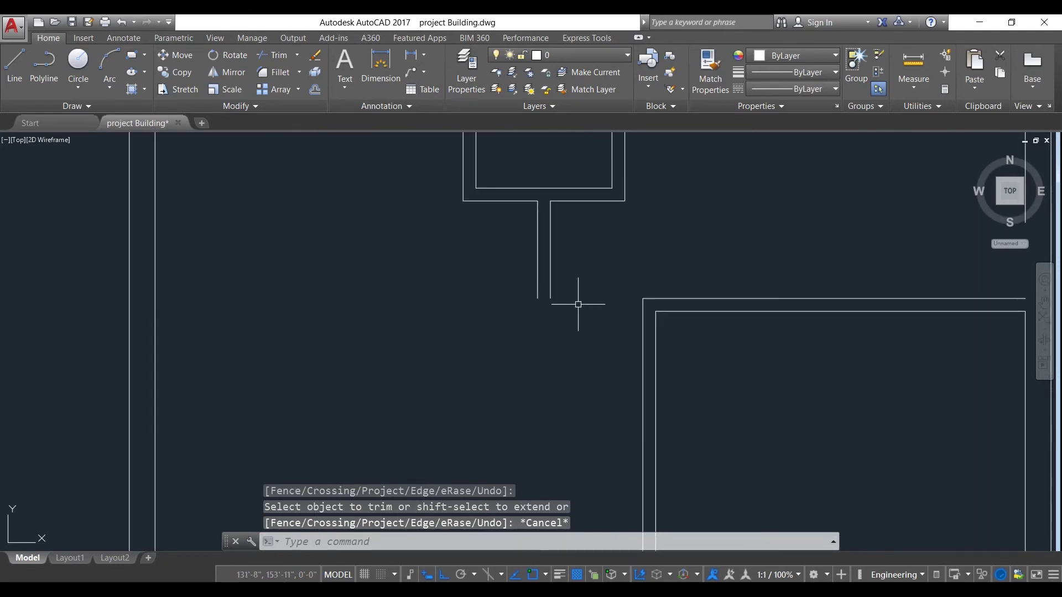
Start a line at the wall stub's lower end, then cancel it.
type("l")
key("Return")
left_click(537, 299)
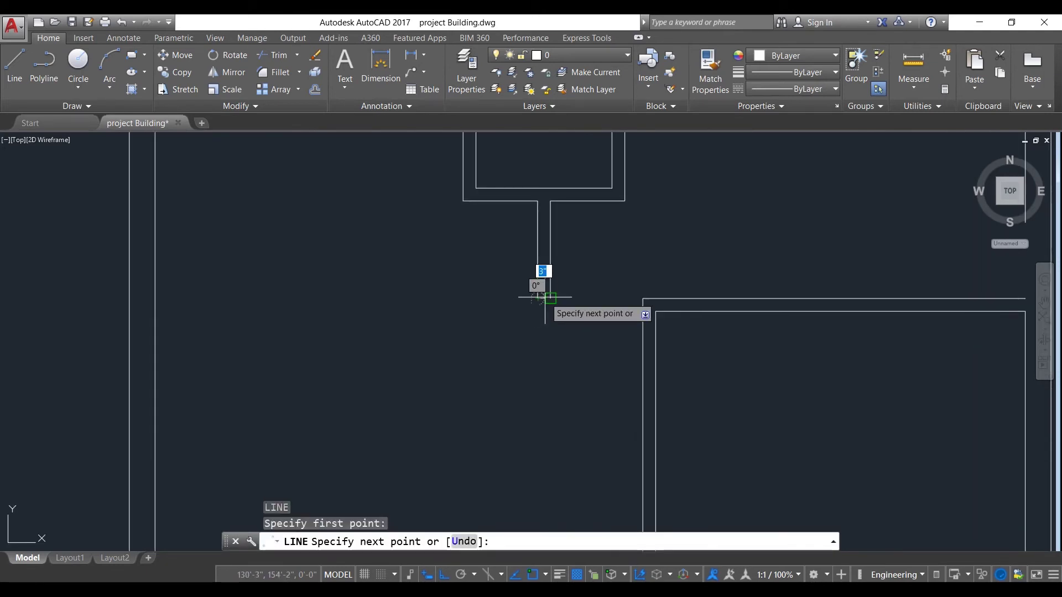
key("Escape")
scroll(595, 297, "down", 4)
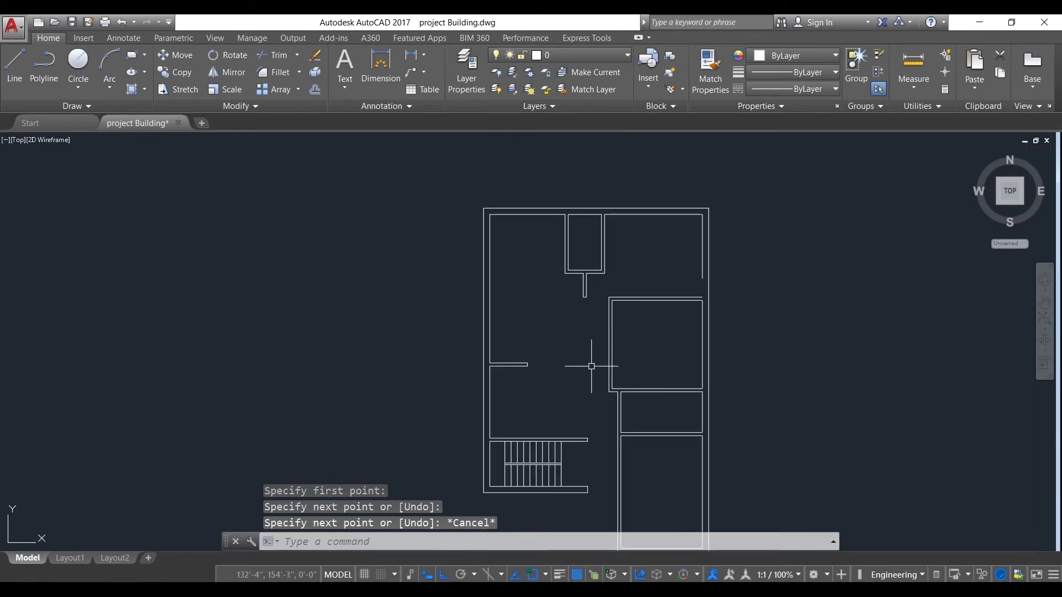
Zoom out and select the inner line of the right exterior wall.
middle_click_drag(588, 367, 594, 320)
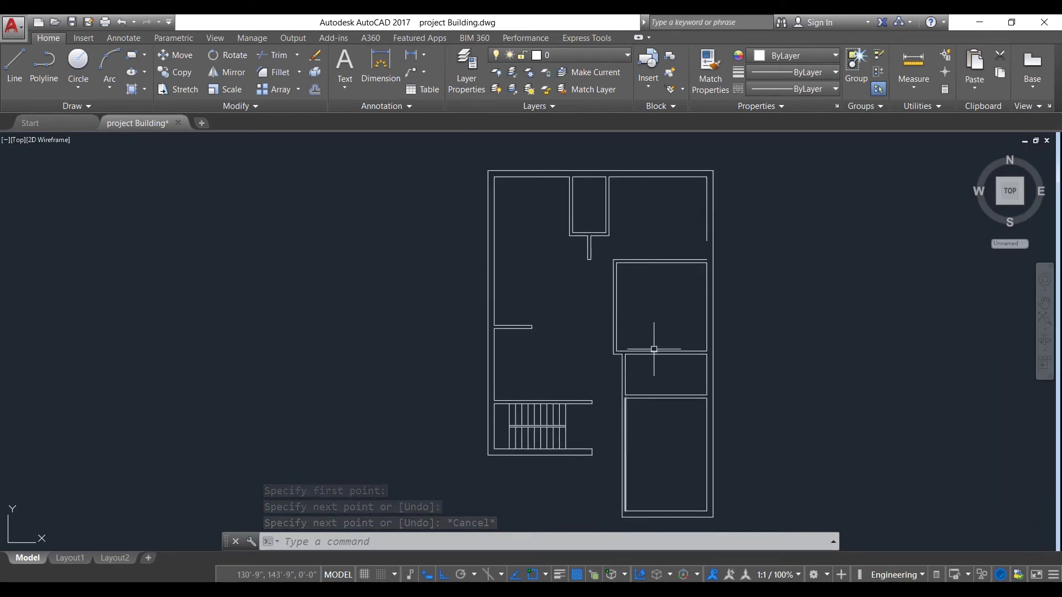
scroll(621, 314, "up", 4)
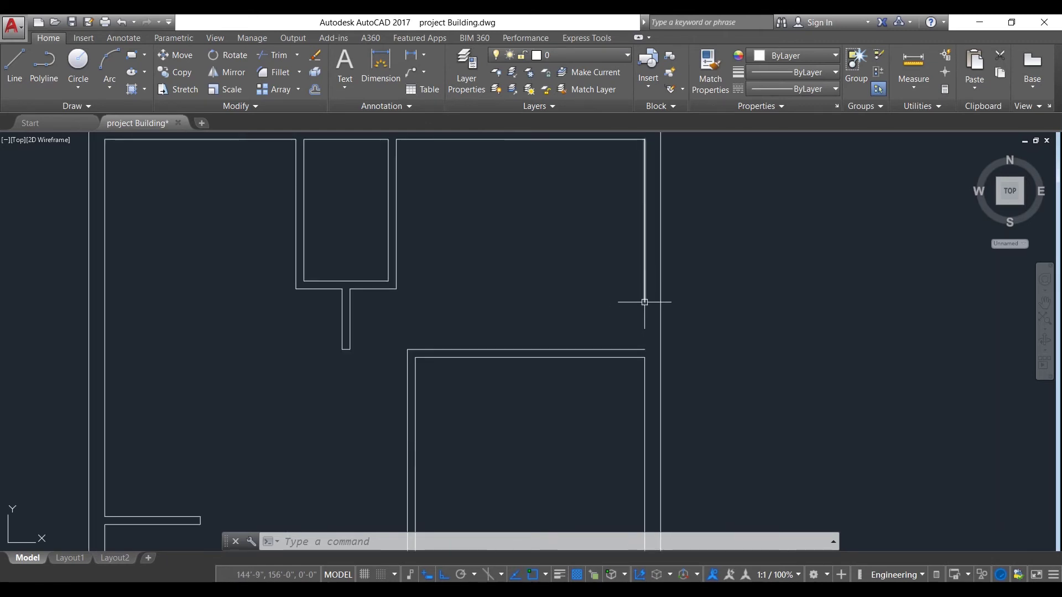
scroll(625, 293, "up", 2)
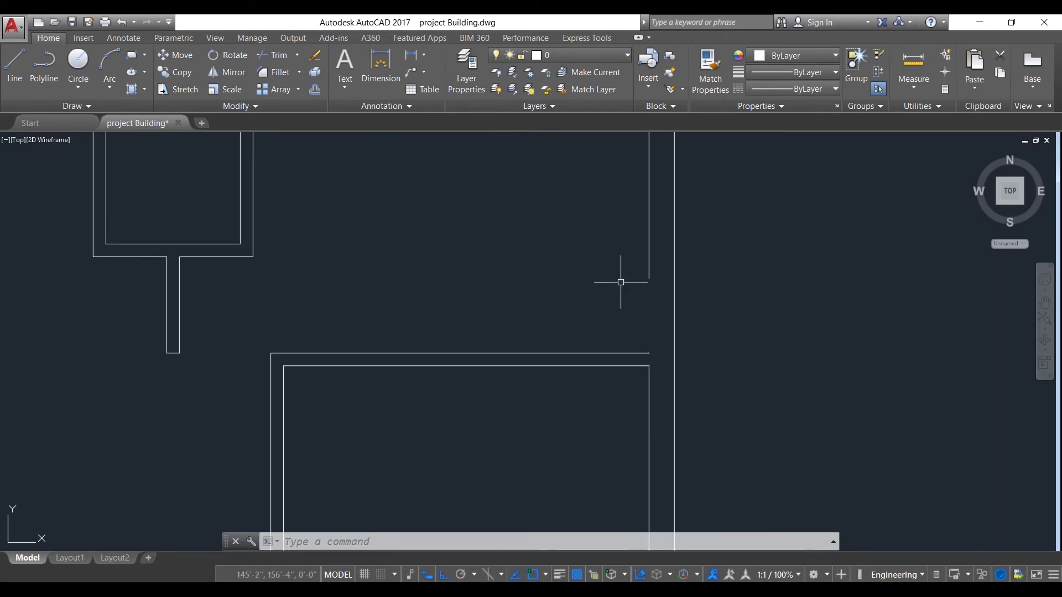
left_click(648, 267)
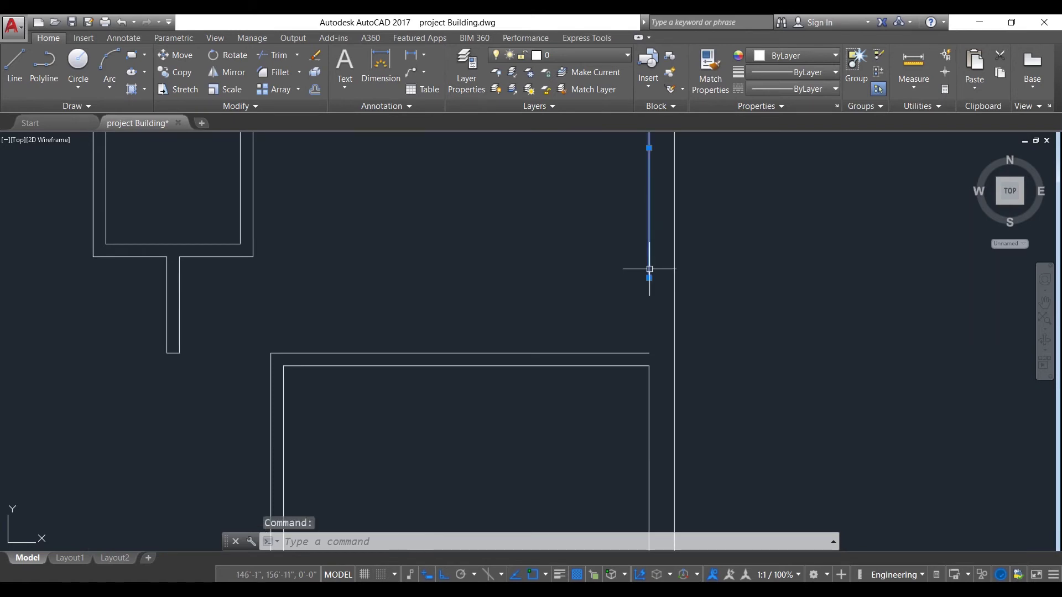
scroll(645, 287, "down", 3)
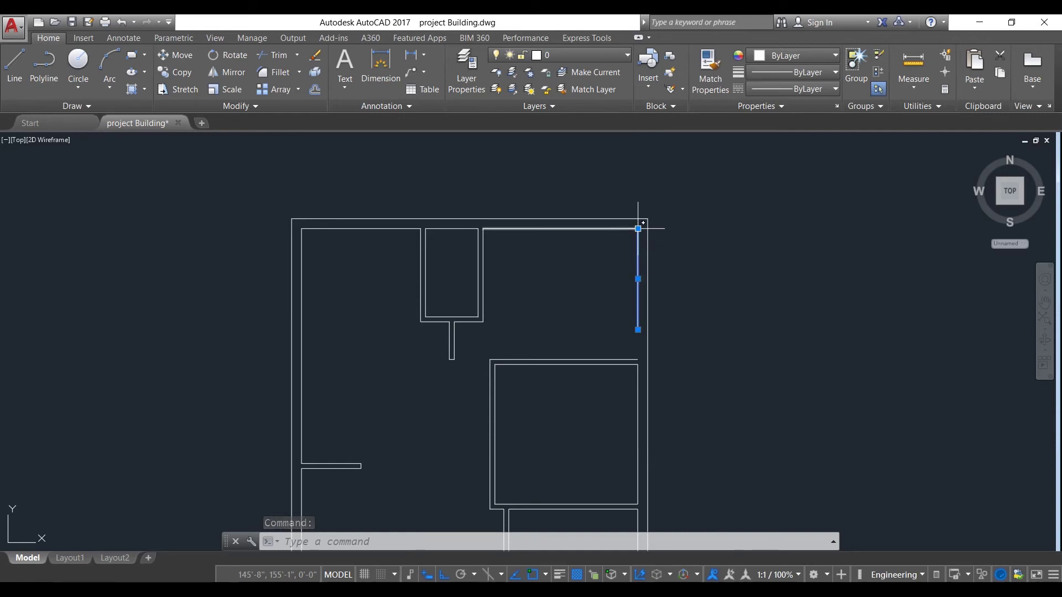
scroll(611, 332, "up", 3)
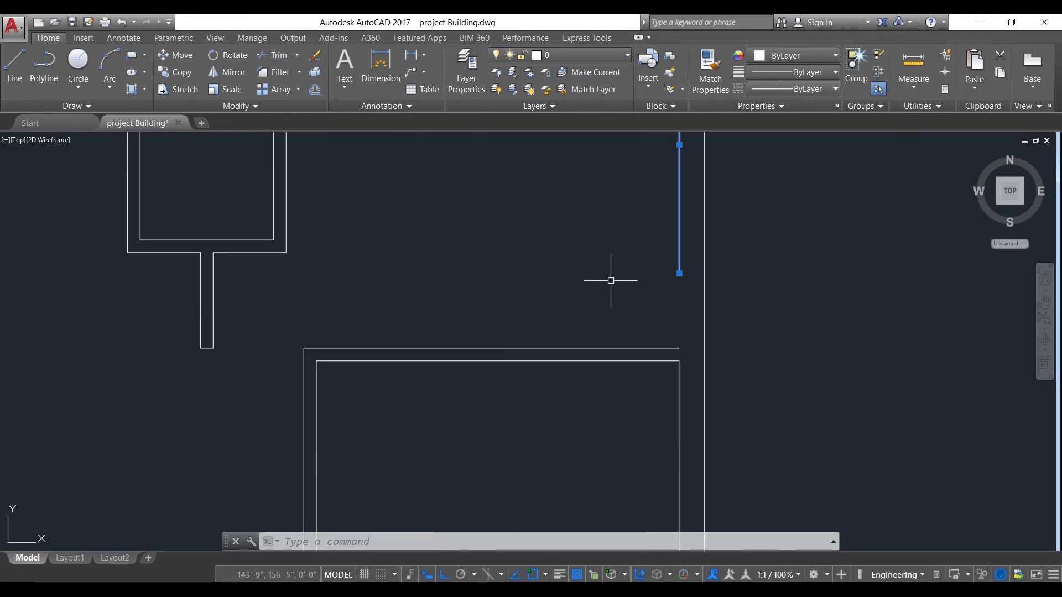
Grip-stretch that line toward the horizontal wall, cancel, and open Layer Properties.
left_click(679, 273)
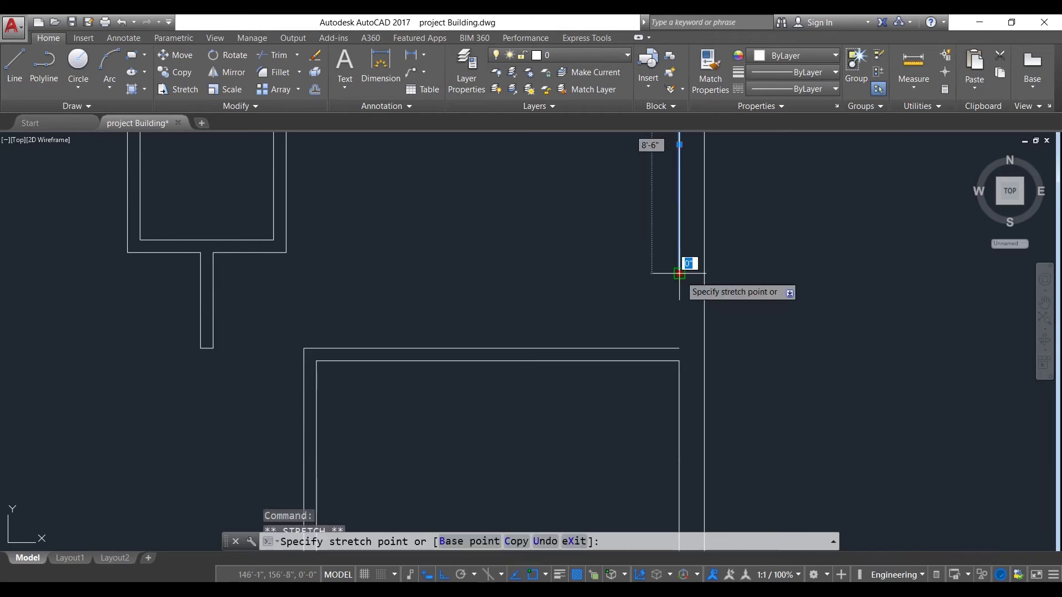
left_click(703, 336)
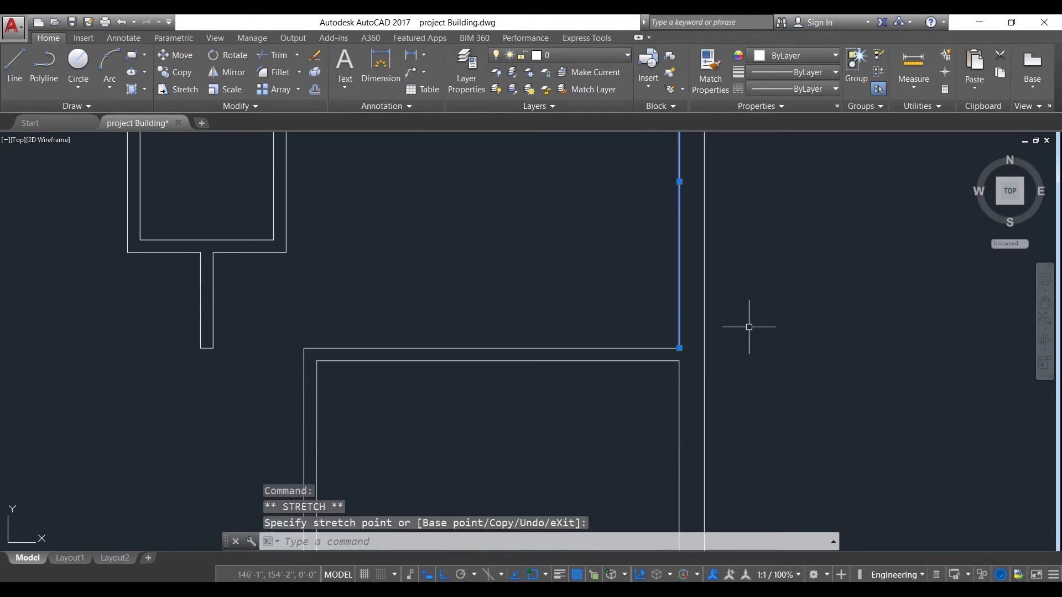
scroll(812, 305, "down", 4)
key("Escape")
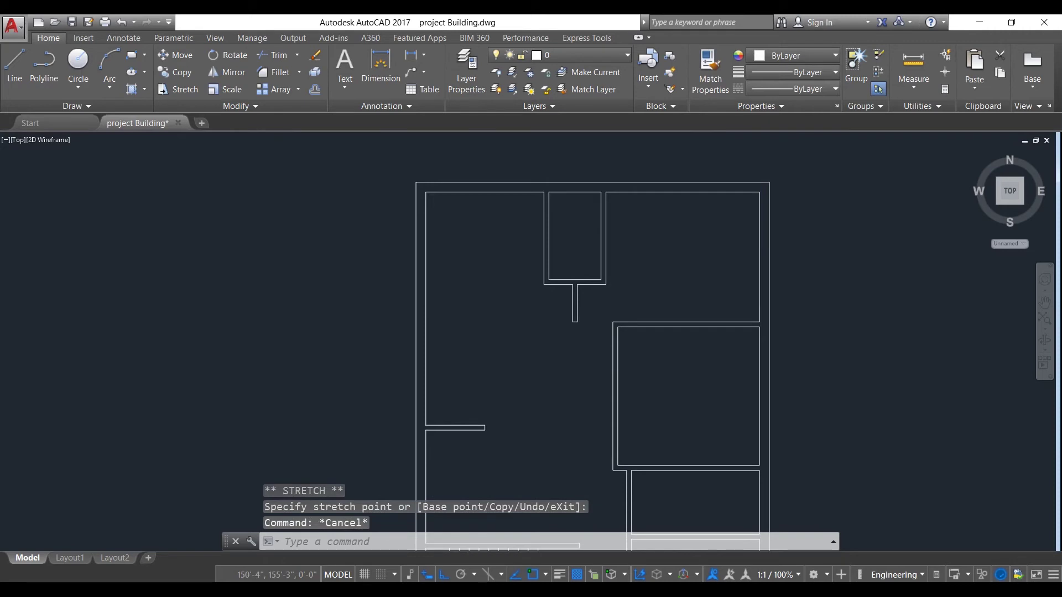
scroll(797, 280, "down", 4)
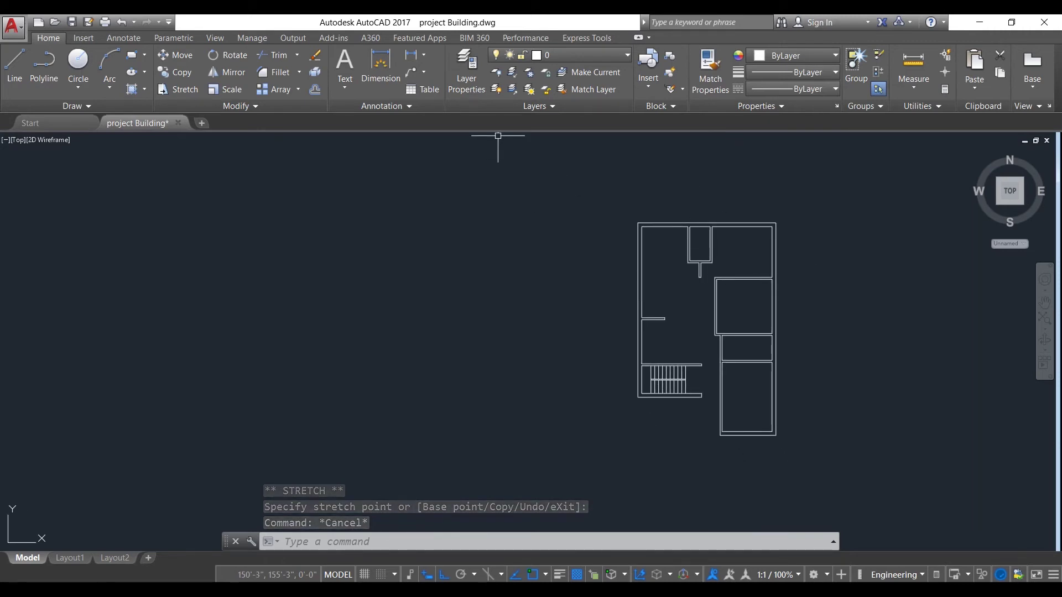
left_click(467, 72)
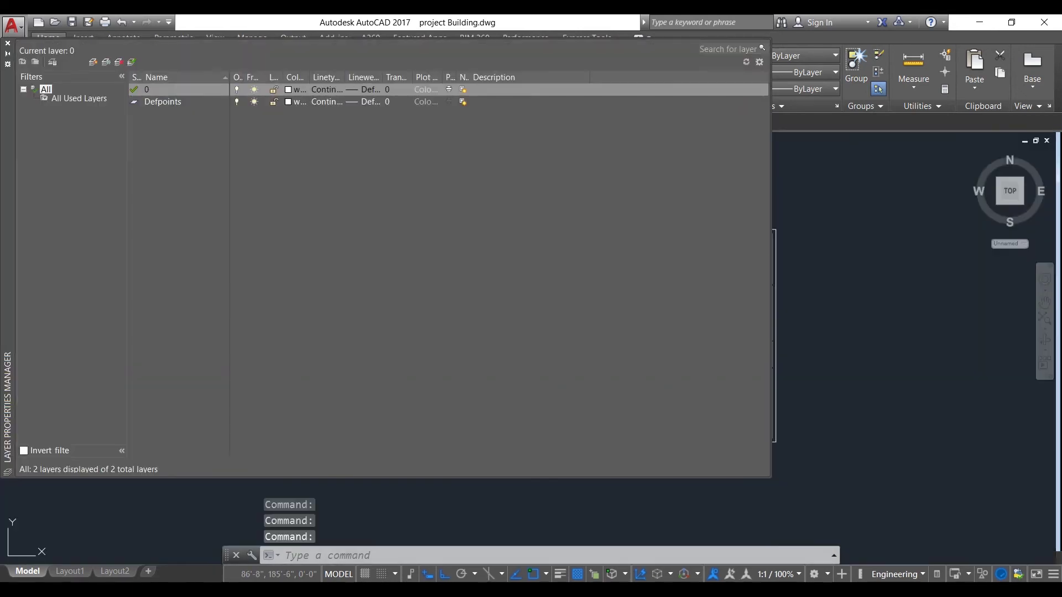
Create a layer named Walls with index colour 130 and close the layer palette.
left_click(93, 61)
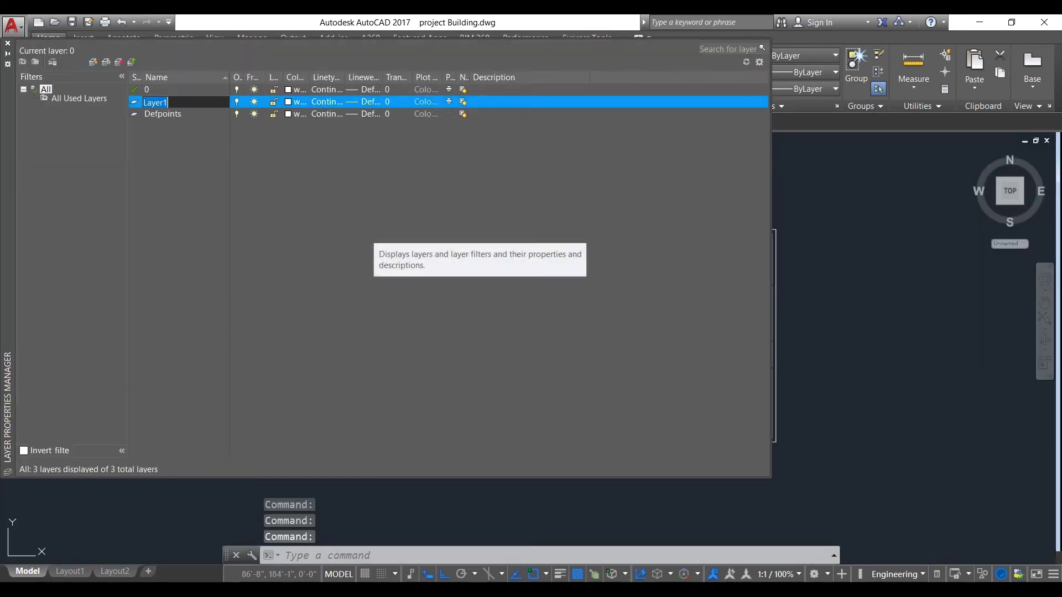
type("Walls")
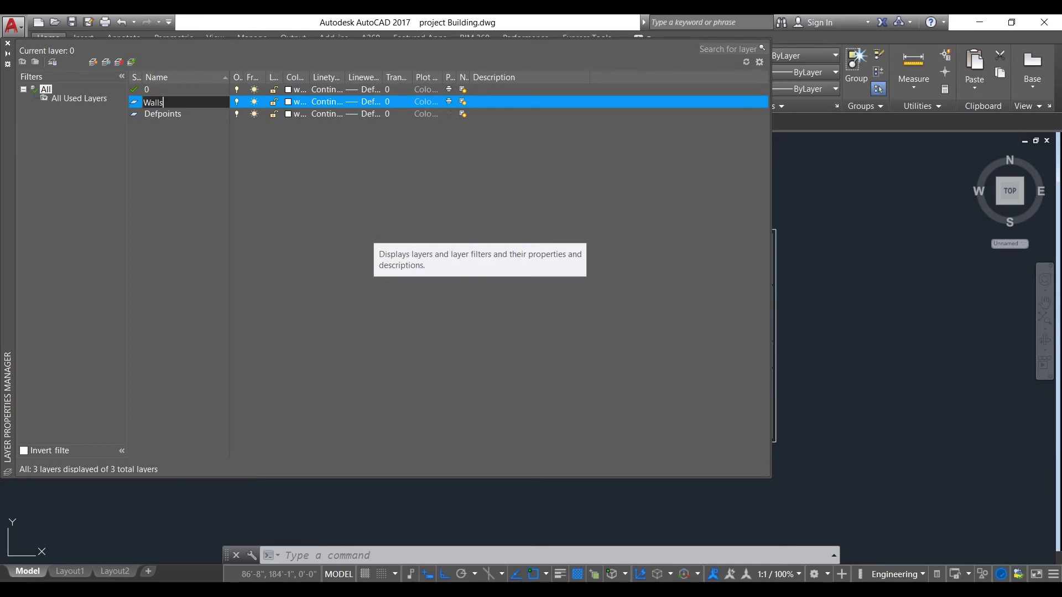
key("Return")
left_click(296, 101)
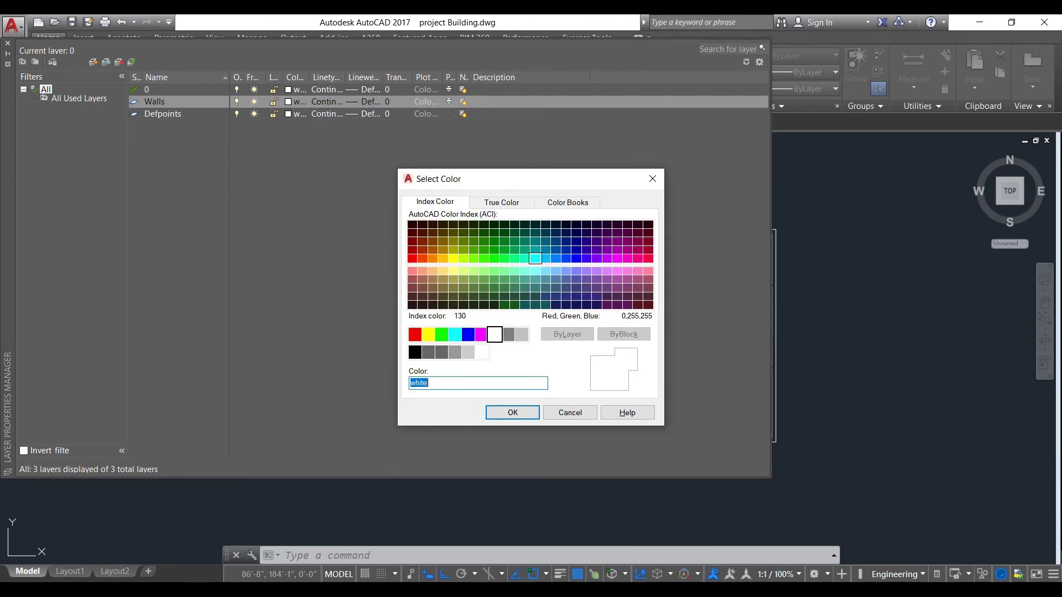
left_click(534, 259)
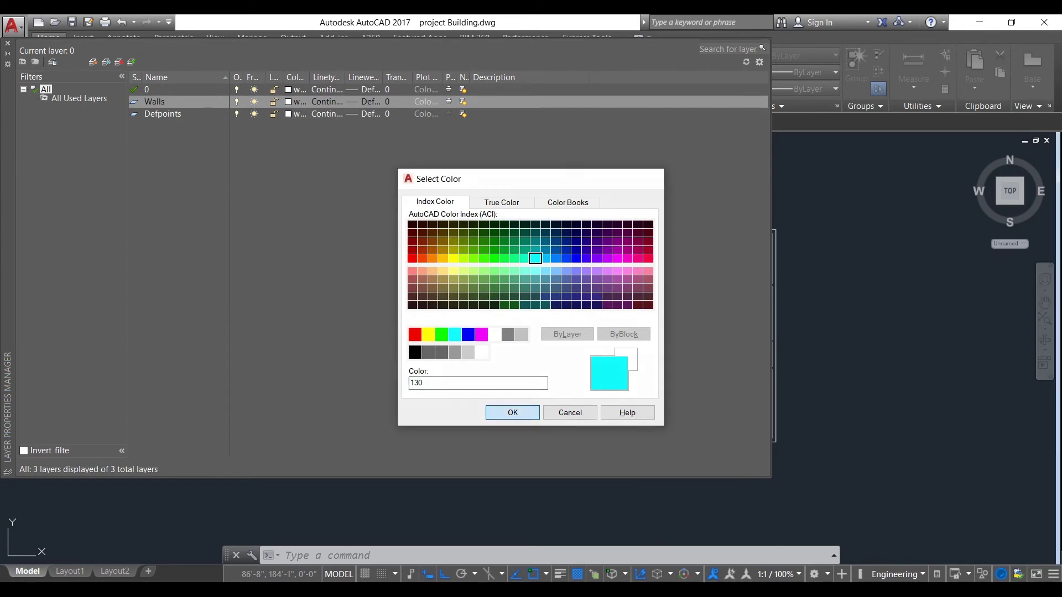
left_click(512, 413)
left_click(8, 43)
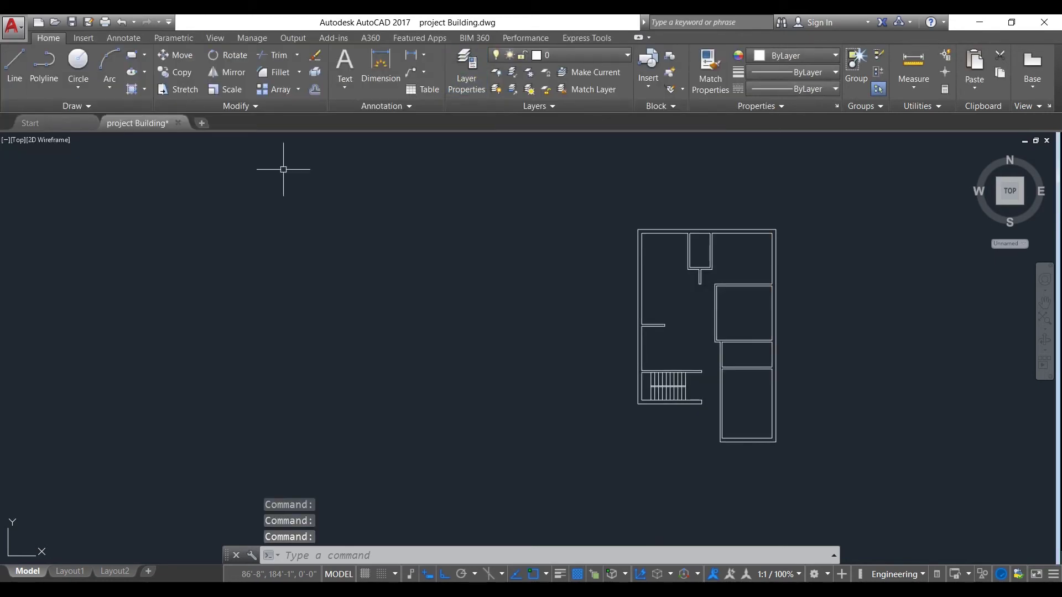
Window-select the whole floor plan and move it onto the Walls layer.
middle_click_drag(758, 400, 573, 378)
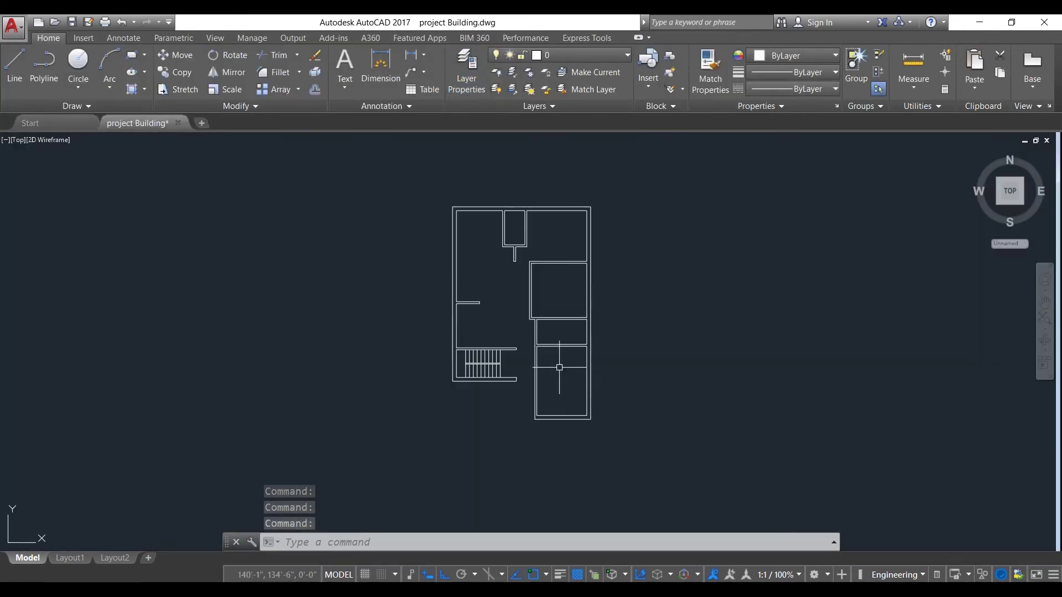
left_click(625, 440)
left_click(422, 185)
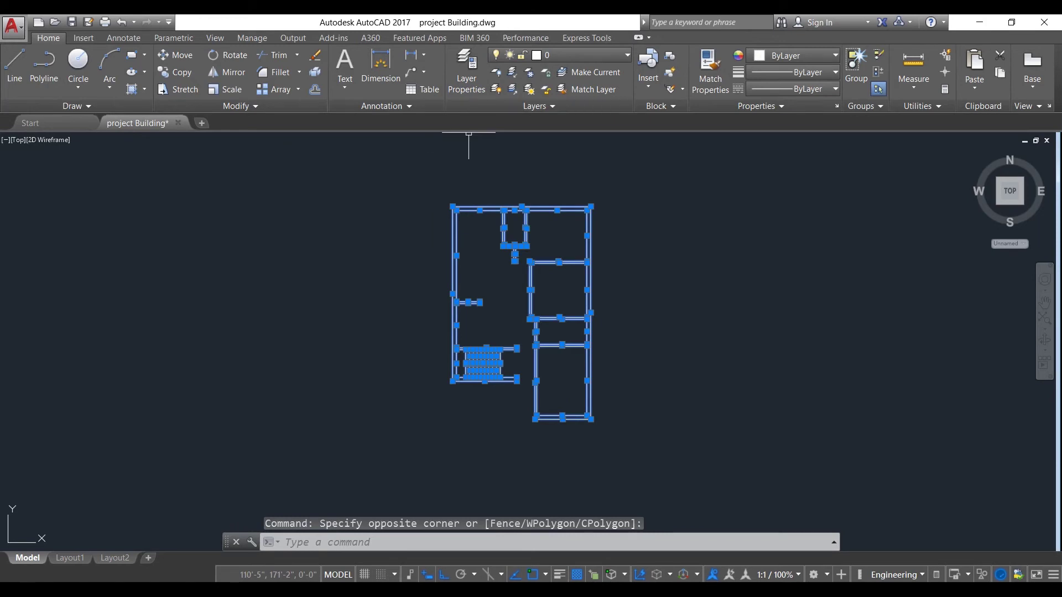
left_click(581, 54)
key("Escape")
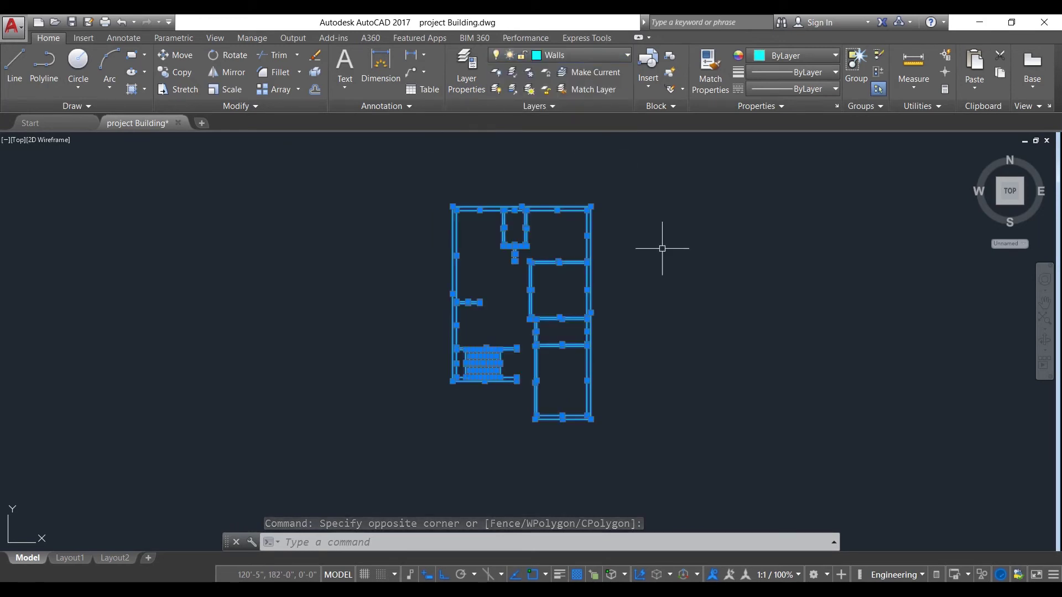
key("Escape")
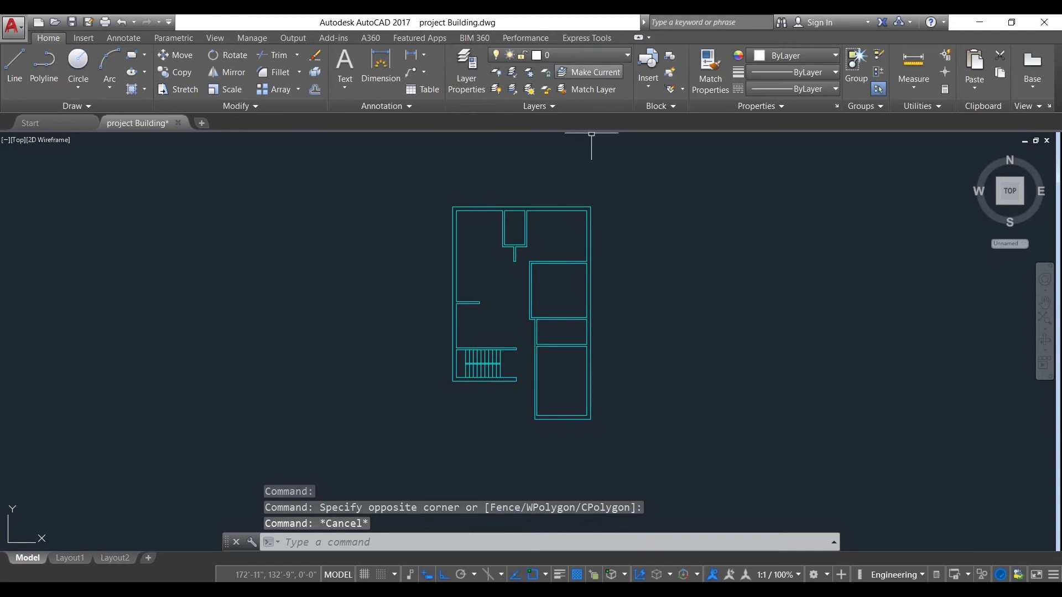
Make Walls the current layer and add another new layer in Layer Properties.
left_click(580, 55)
left_click(559, 73)
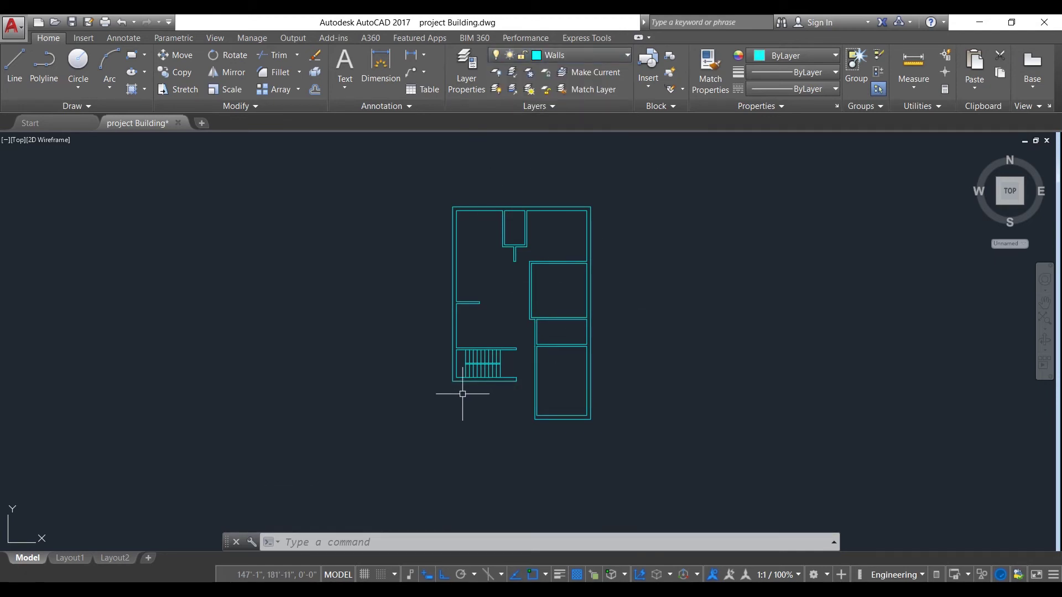
scroll(462, 412, "up", 2)
scroll(457, 415, "up", 2)
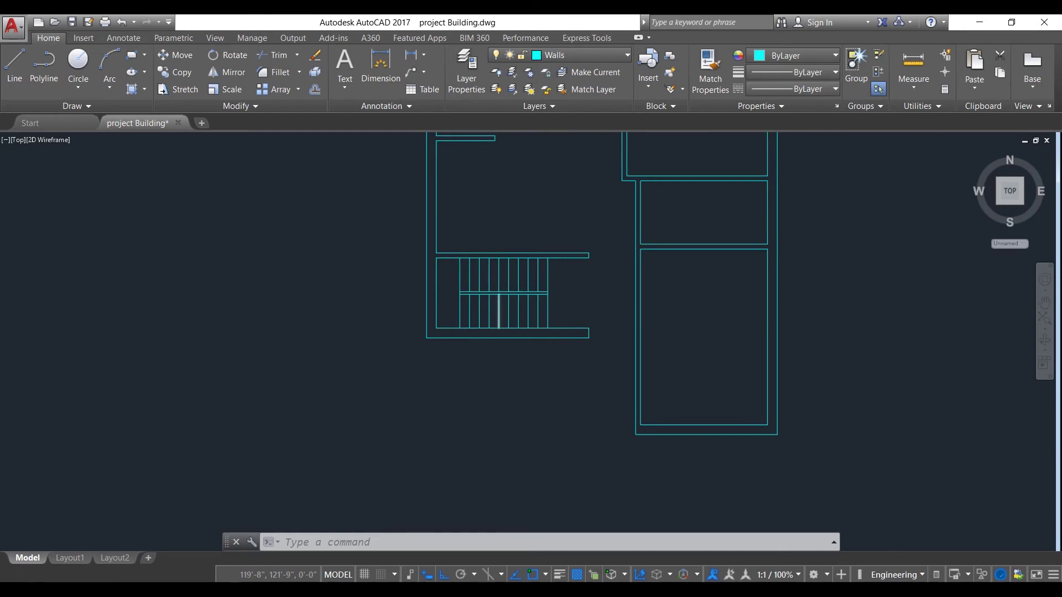
scroll(500, 306, "up", 2)
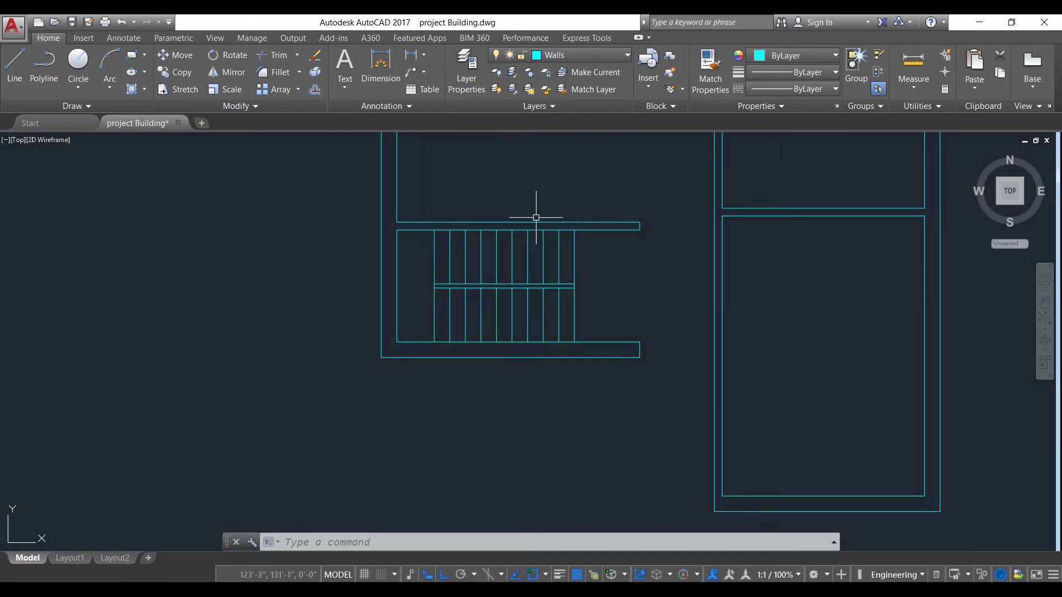
left_click(467, 70)
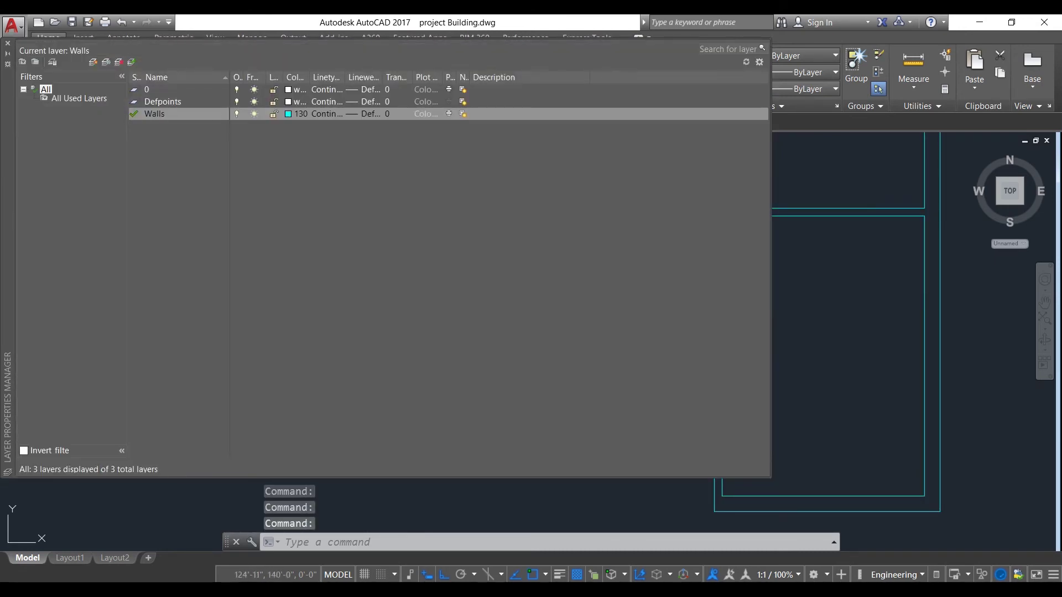
left_click(92, 62)
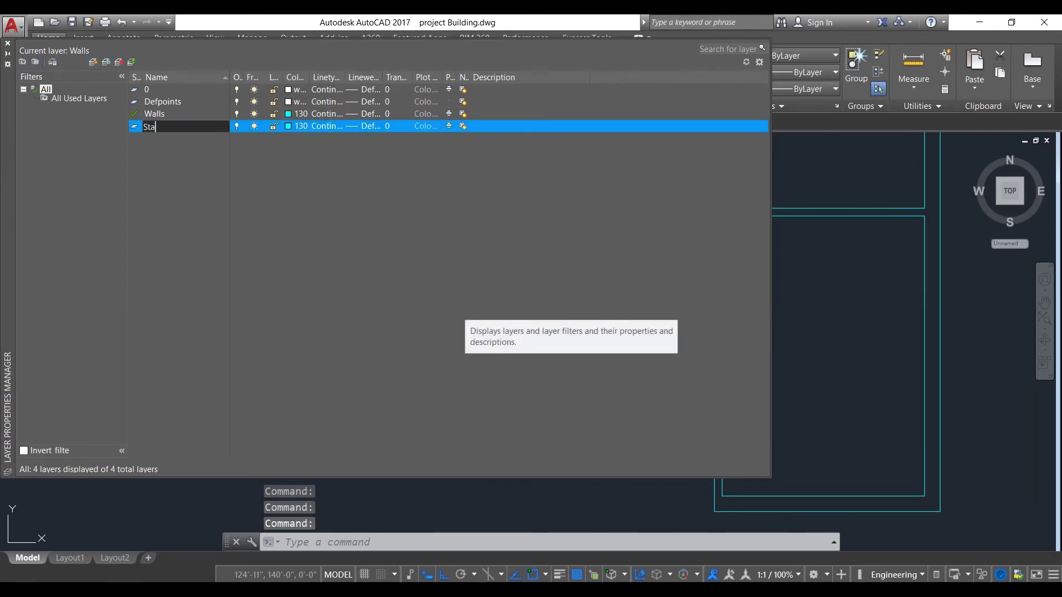
Name the new layer Stairs and give it blue index colour 160.
type("Stairs")
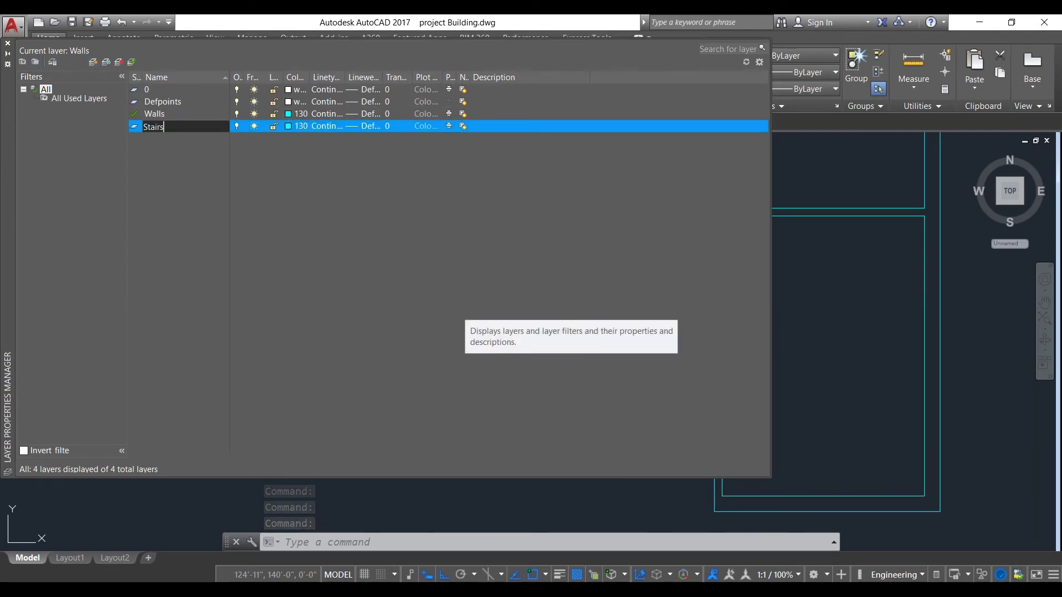
left_click(288, 126)
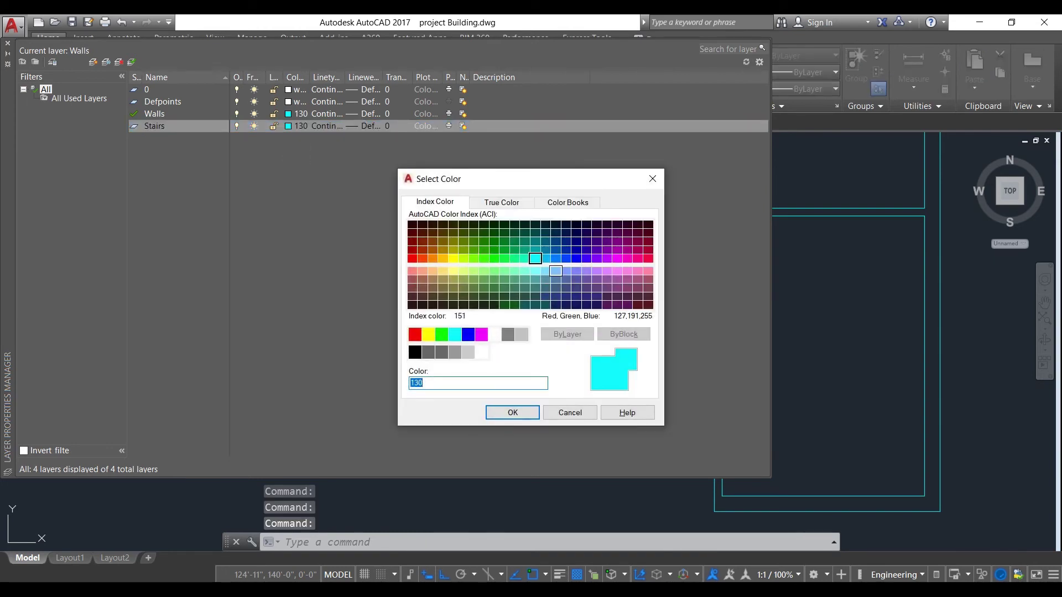
left_click(565, 258)
left_click(513, 412)
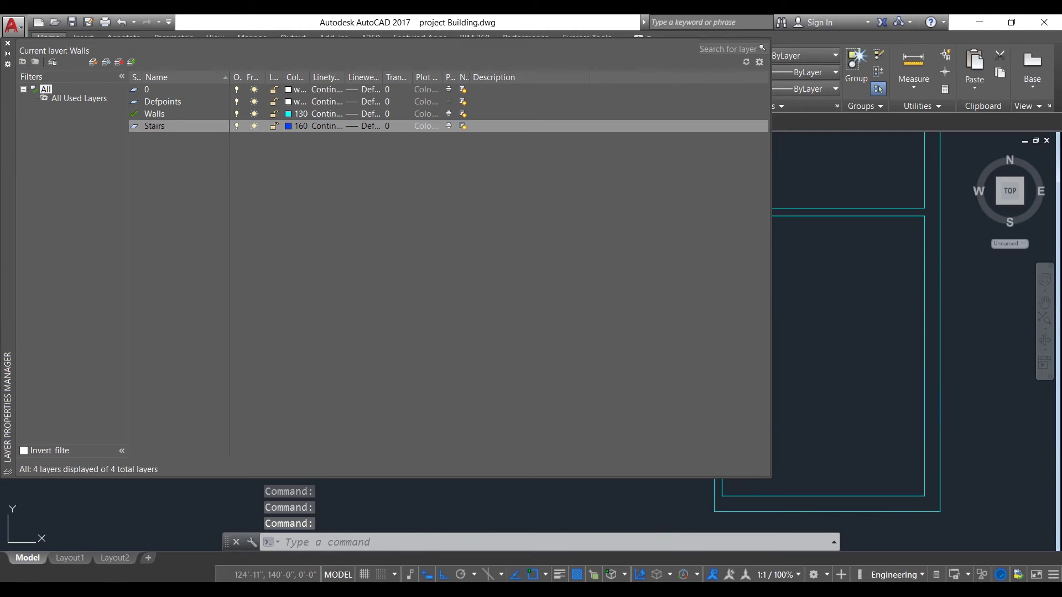
left_click(7, 43)
Window-select the stair tread lines and move them onto the Stairs layer.
left_click(615, 307)
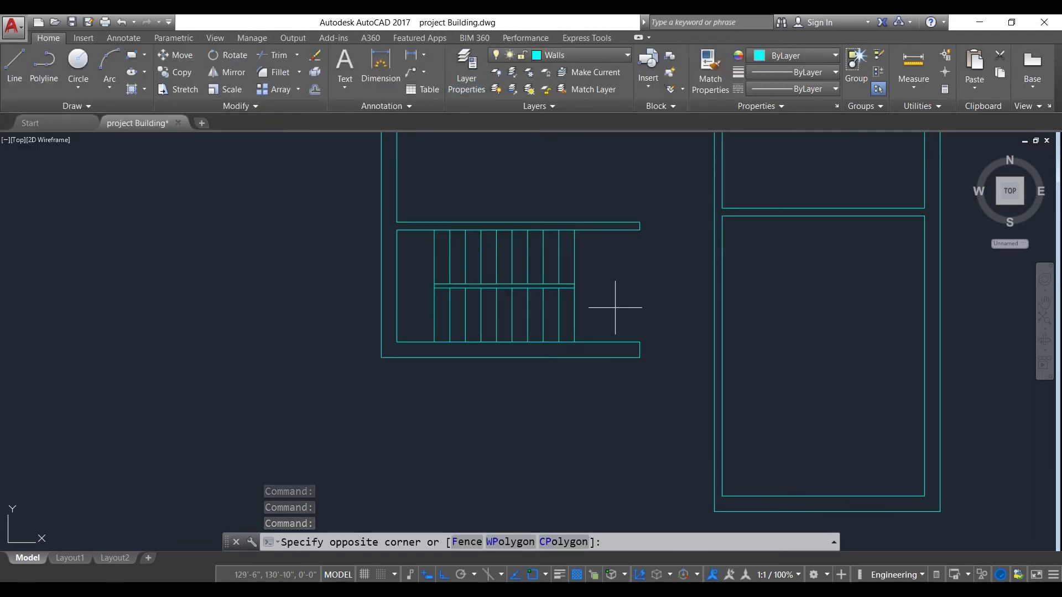
left_click(404, 248)
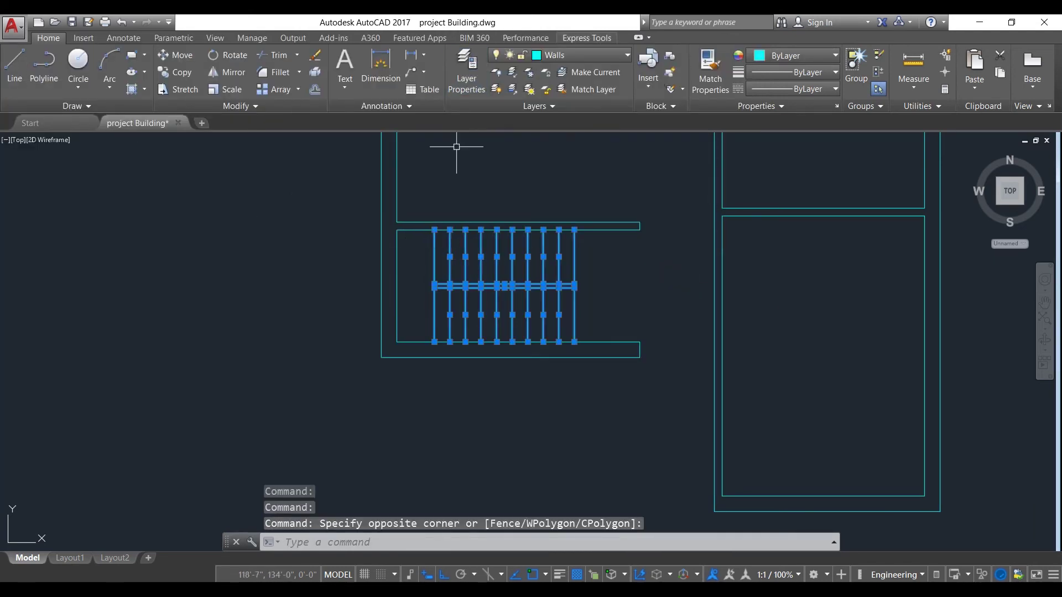
left_click(558, 54)
left_click(554, 104)
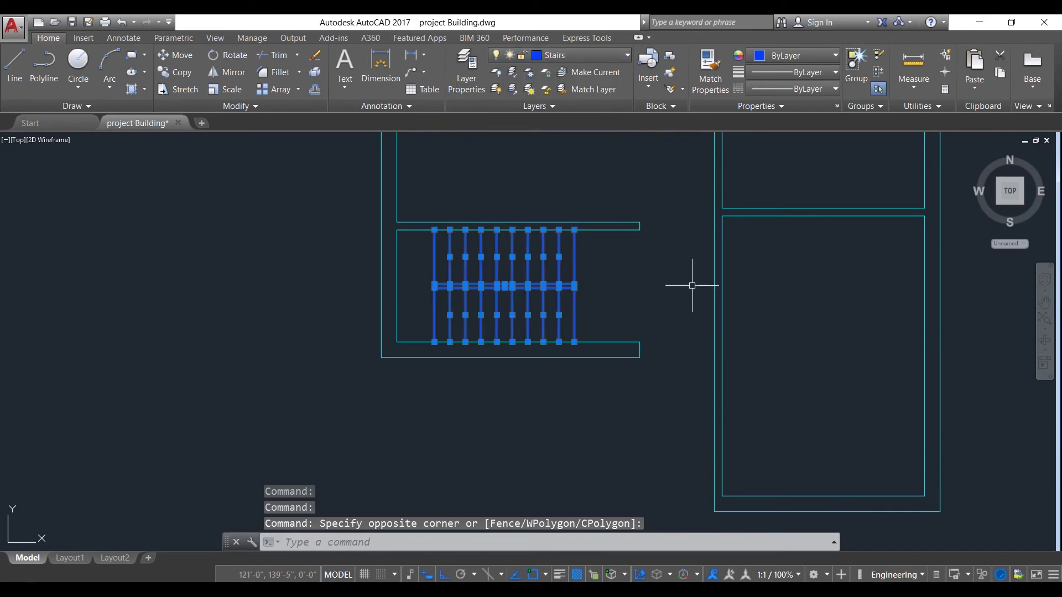
key("Escape")
scroll(675, 291, "down", 4)
middle_click_drag(675, 289, 628, 380)
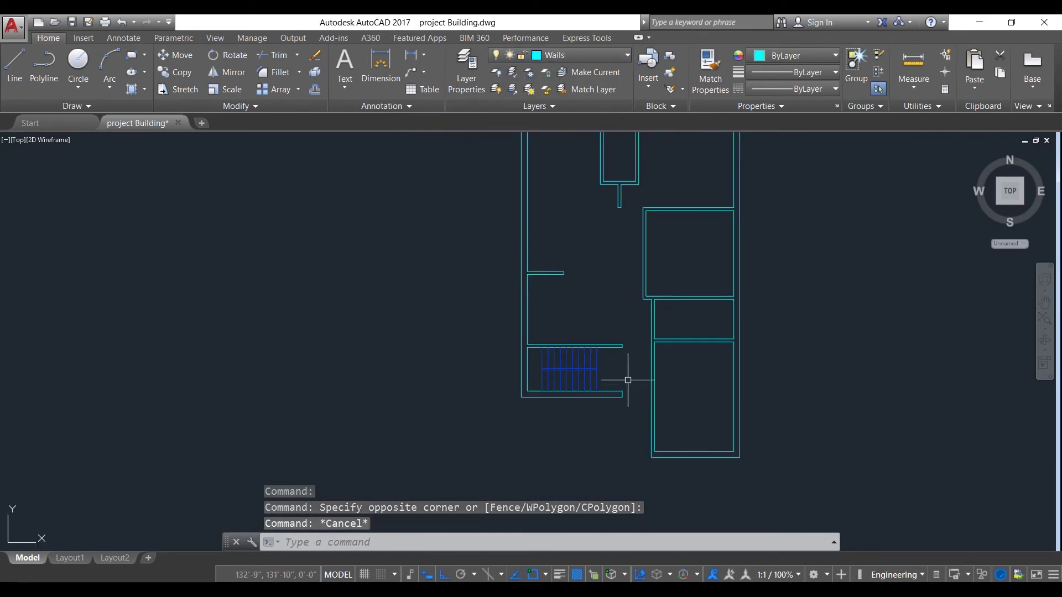
Zoom in on the central rooms of the floor plan and start the OFFSET command.
scroll(628, 380, "down", 2)
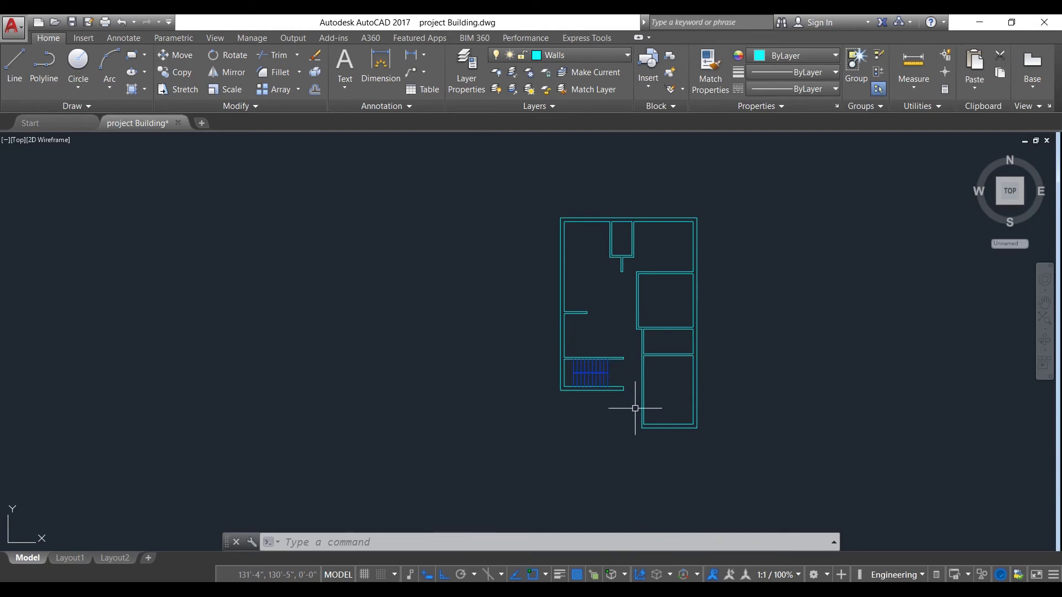
scroll(644, 343, "up", 6)
scroll(634, 238, "down", 4)
middle_click_drag(628, 215, 584, 388)
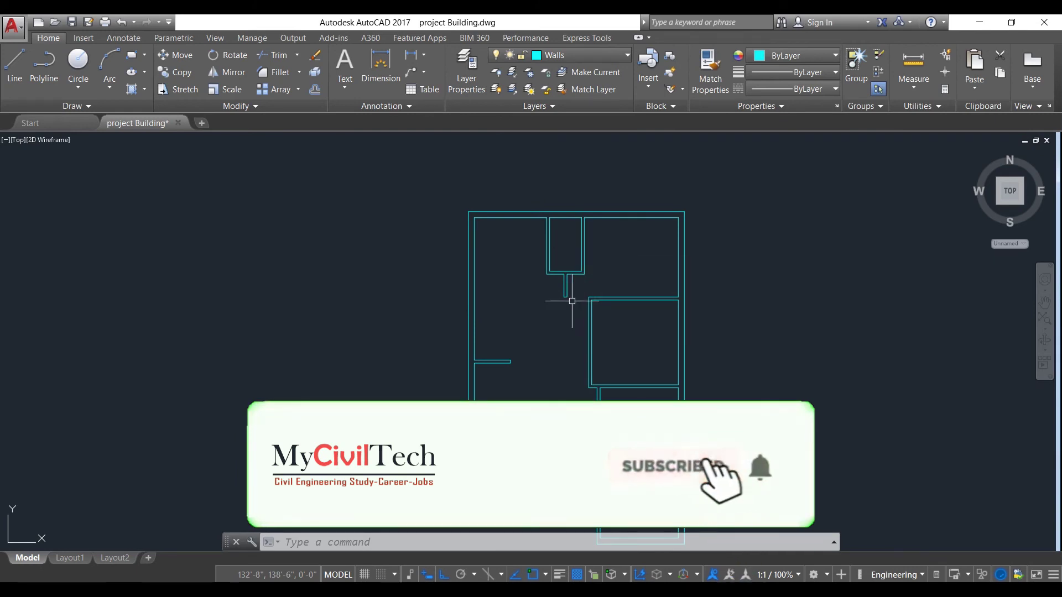
scroll(570, 362, "up", 2)
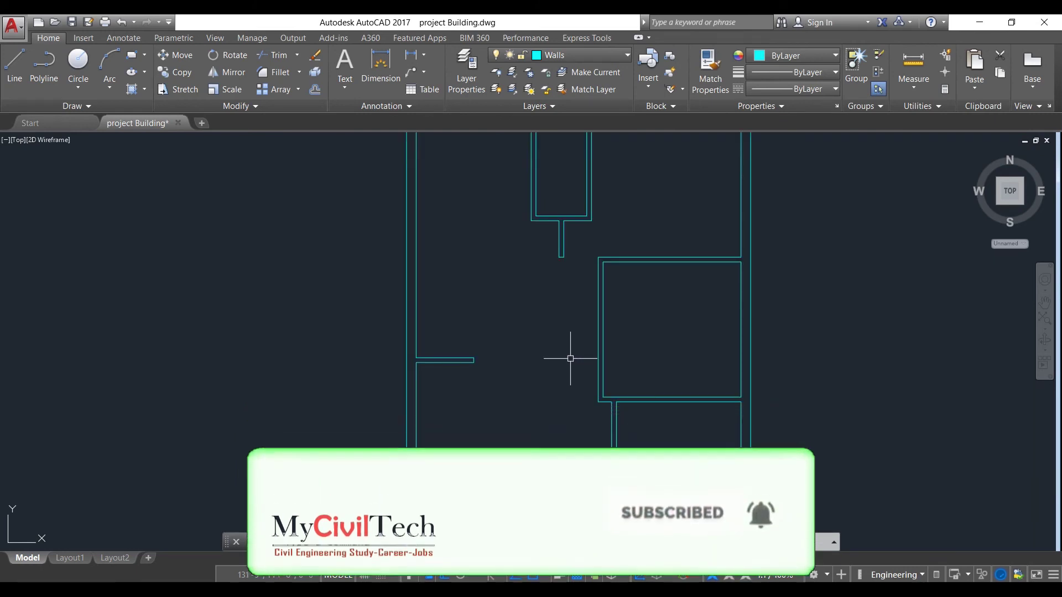
mouse_move(571, 357)
middle_mouse_down()
mouse_move(554, 323)
mouse_move(487, 292)
mouse_move(468, 332)
middle_mouse_up()
scroll(486, 292, "up", 2)
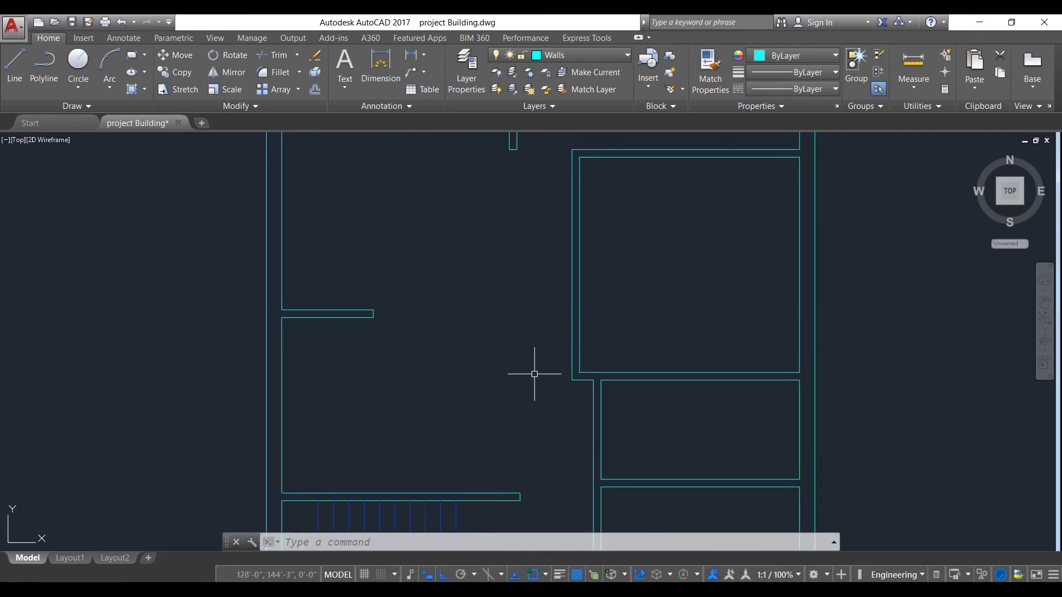
key("Return")
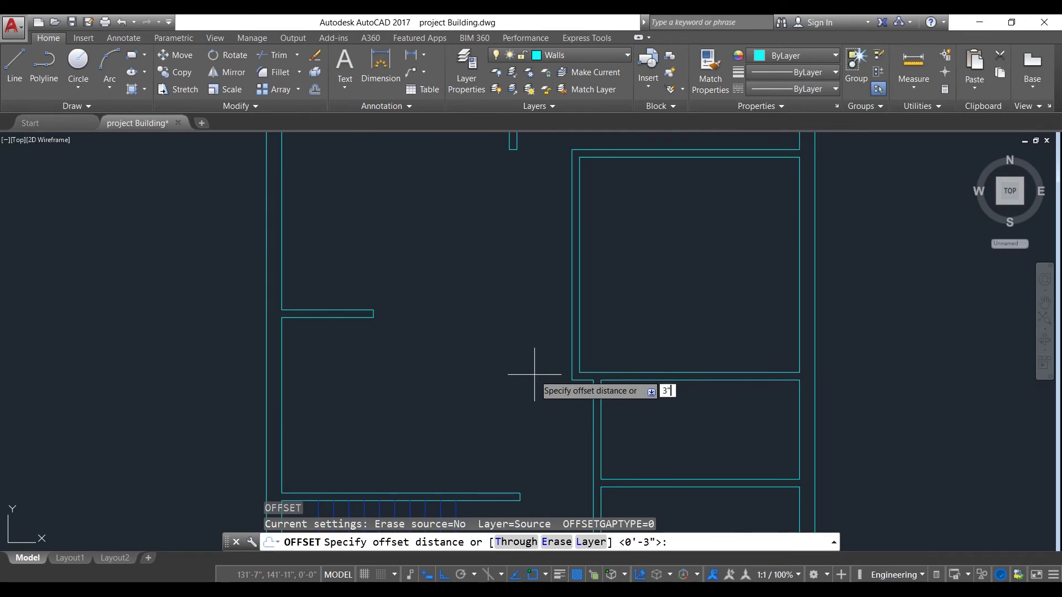
Offset the room's bottom wall line 3" and then 3' to mark the door edges.
key("Return")
left_click(612, 369)
left_click(613, 357)
left_click(614, 364)
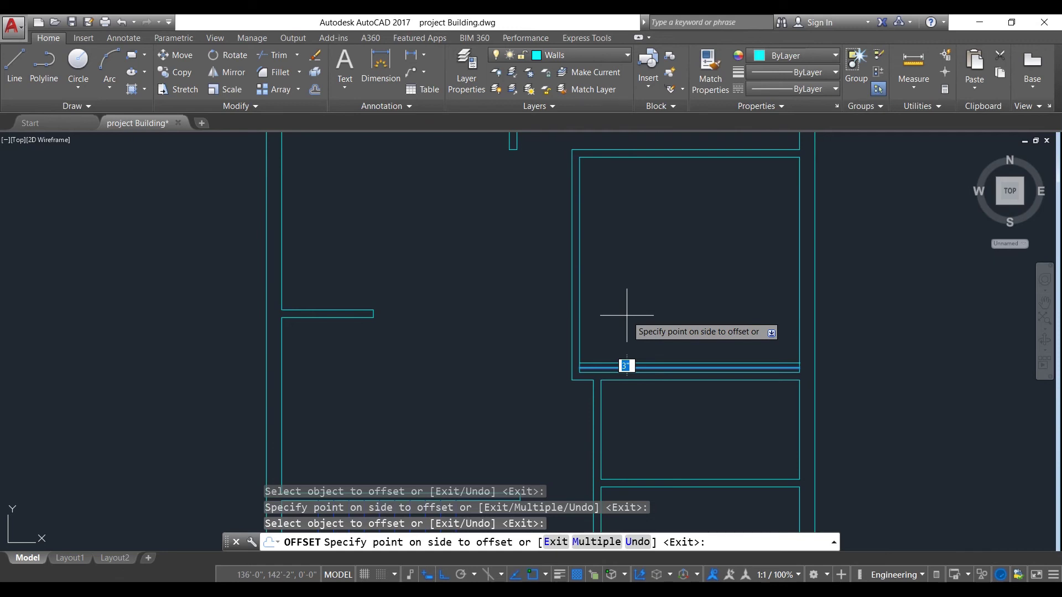
key("Return")
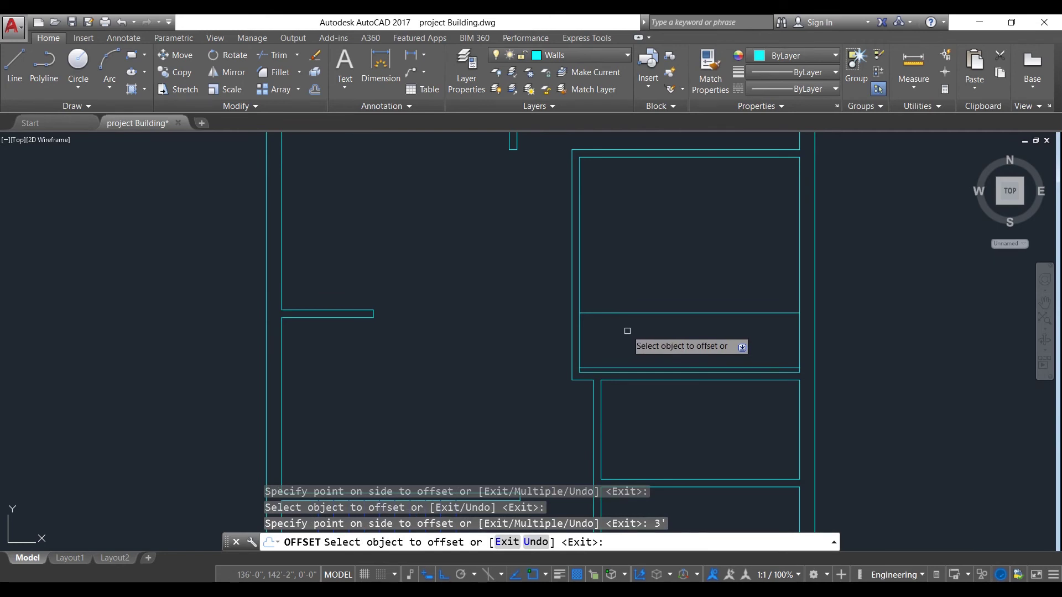
scroll(595, 331, "up", 4)
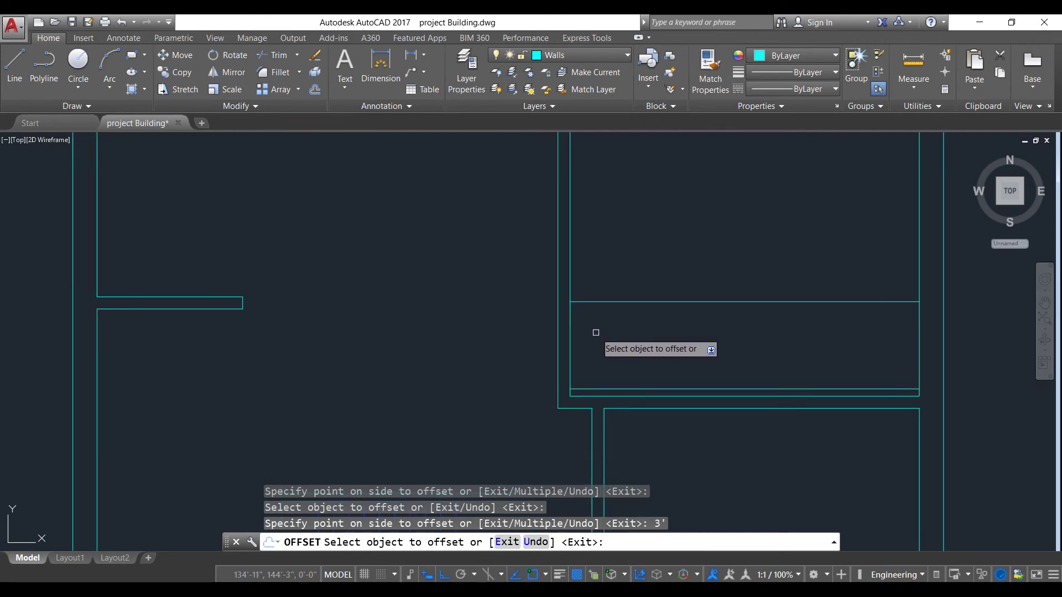
key("Escape")
Stretch both door-edge lines left across the double wall.
left_click(584, 302)
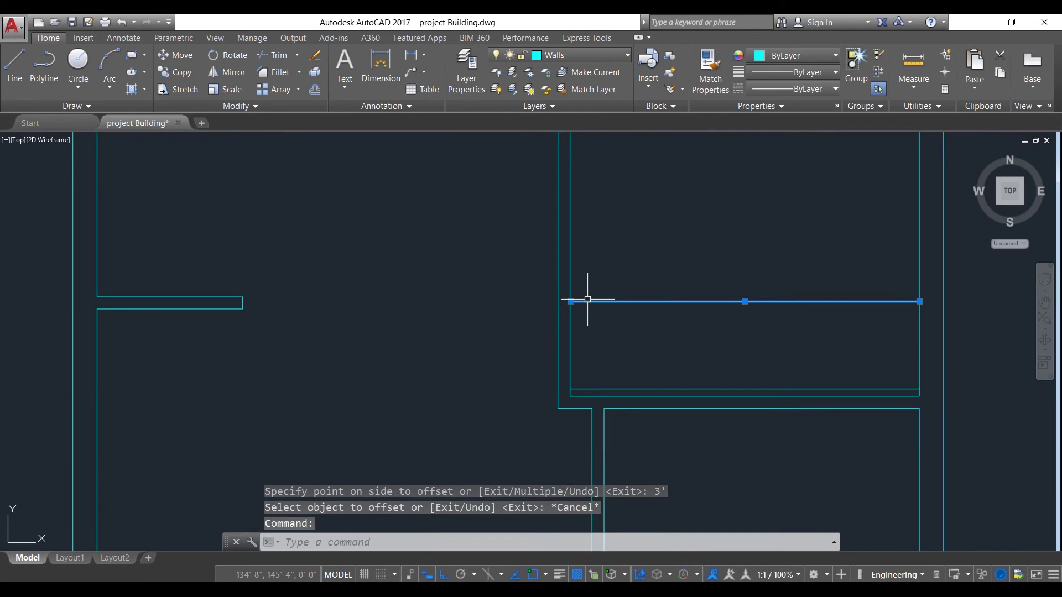
left_click(571, 301)
left_click(517, 301)
key("Escape")
left_click(616, 389)
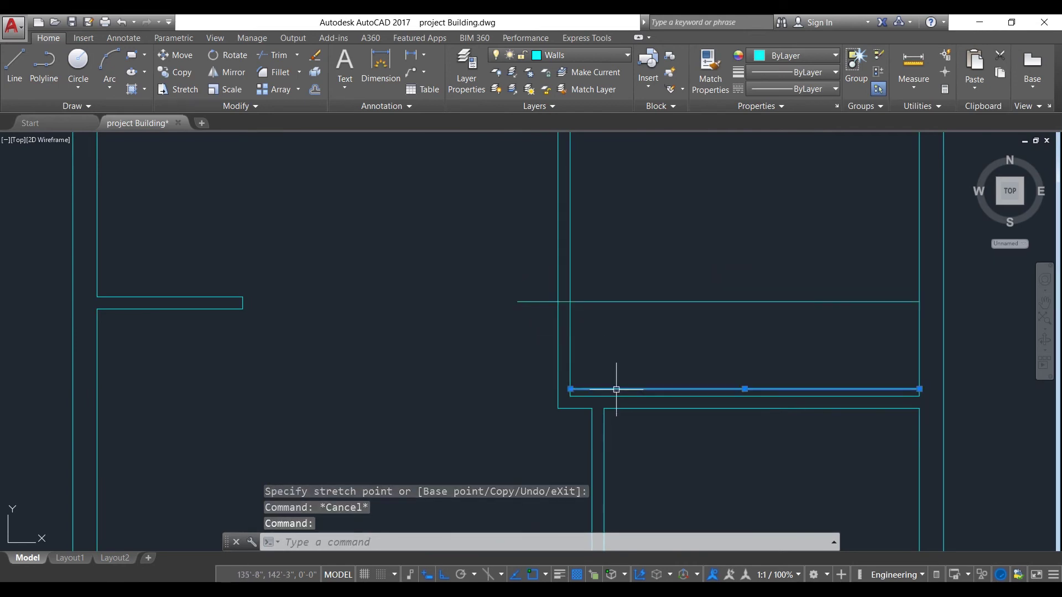
left_click(570, 389)
left_click(512, 389)
key("Escape")
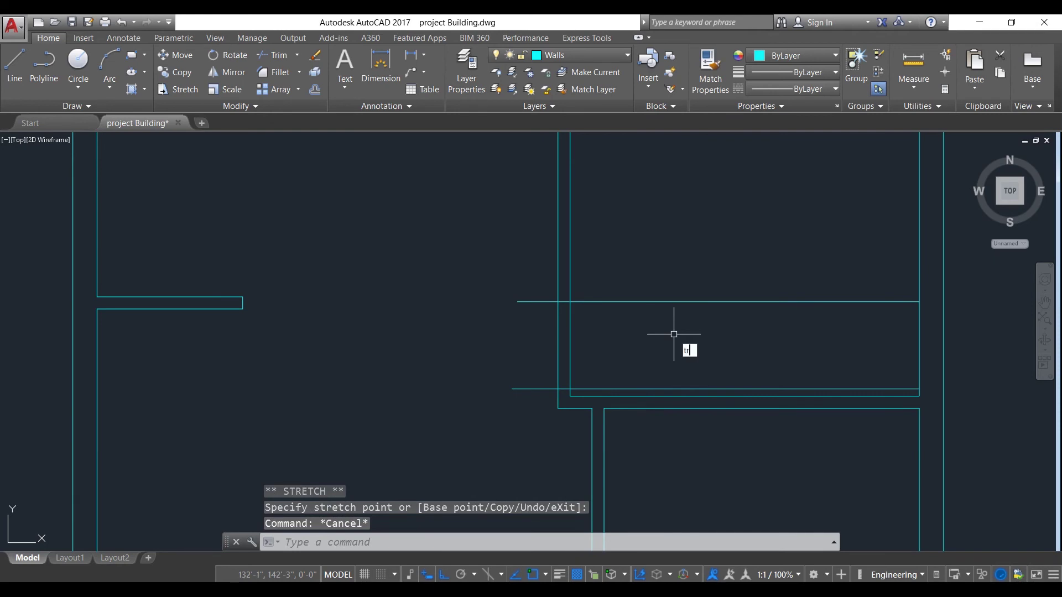
Trim the wall between the door lines and remove the excess line pieces.
key("Return")
key("Return")
left_click(629, 351)
left_click(459, 332)
left_click(528, 301)
left_click(548, 390)
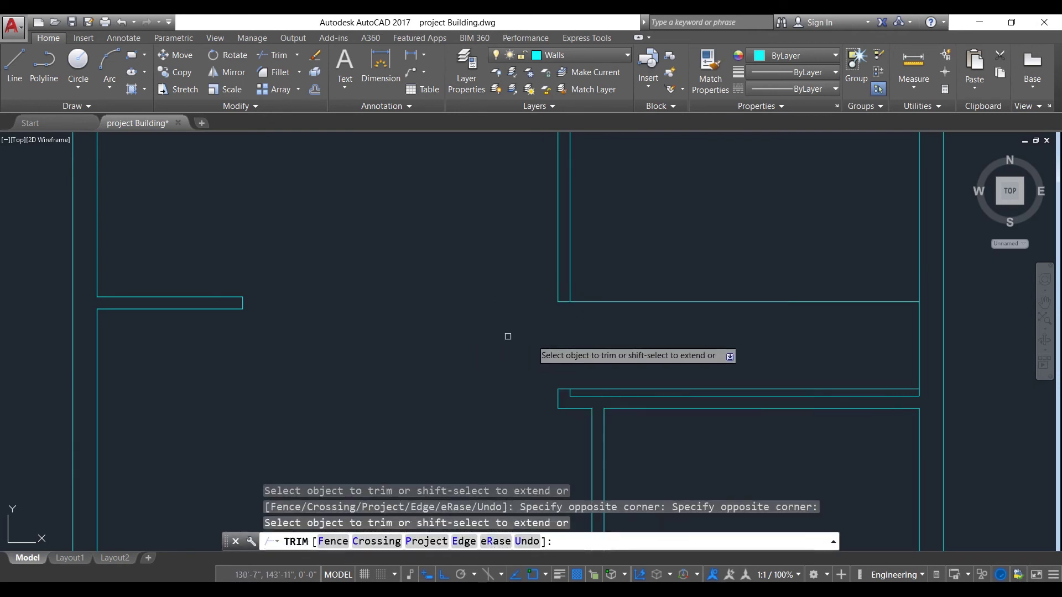
left_click(664, 390)
left_click(706, 302)
scroll(707, 308, "down", 3)
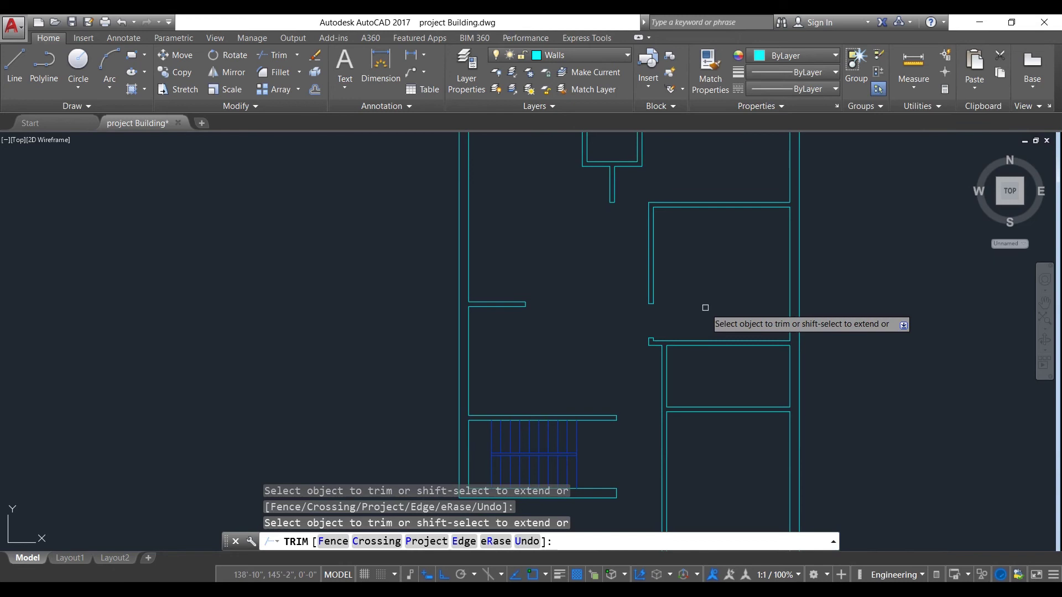
scroll(720, 301, "down", 3)
middle_click_drag(704, 339, 714, 267)
key("Escape")
scroll(685, 314, "up", 2)
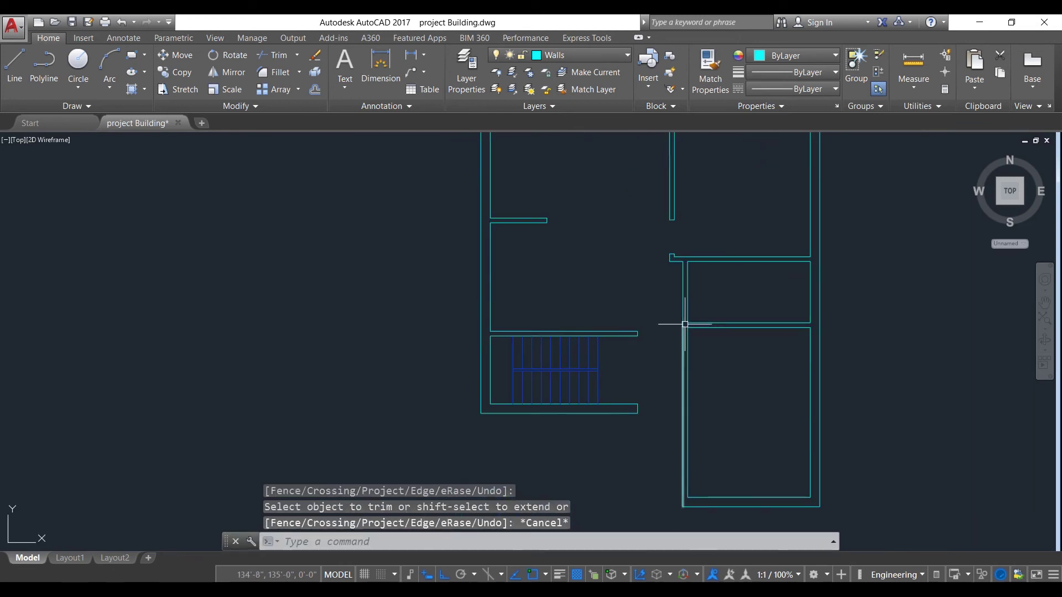
scroll(585, 280, "up", 4)
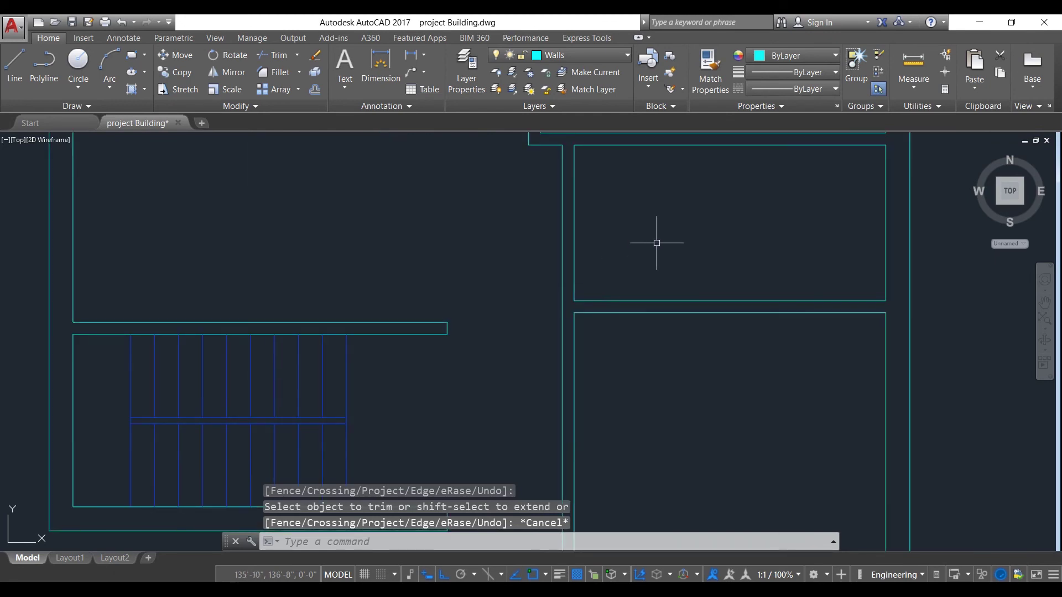
Offset the upper-right room's bottom wall line 3" and then 3' for the door edges.
type("o")
key("Return")
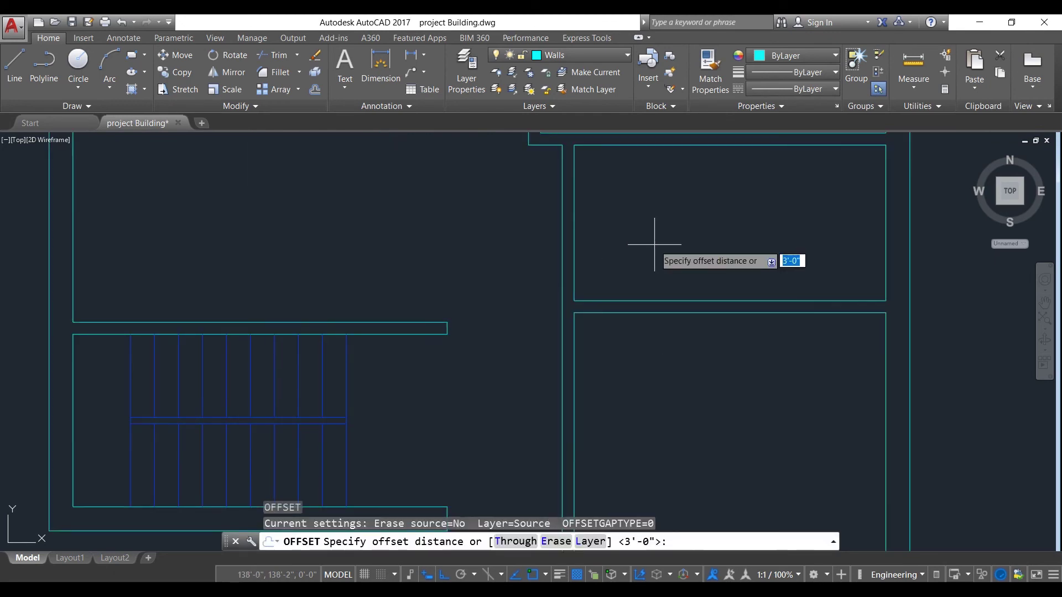
type("3\"")
key("Return")
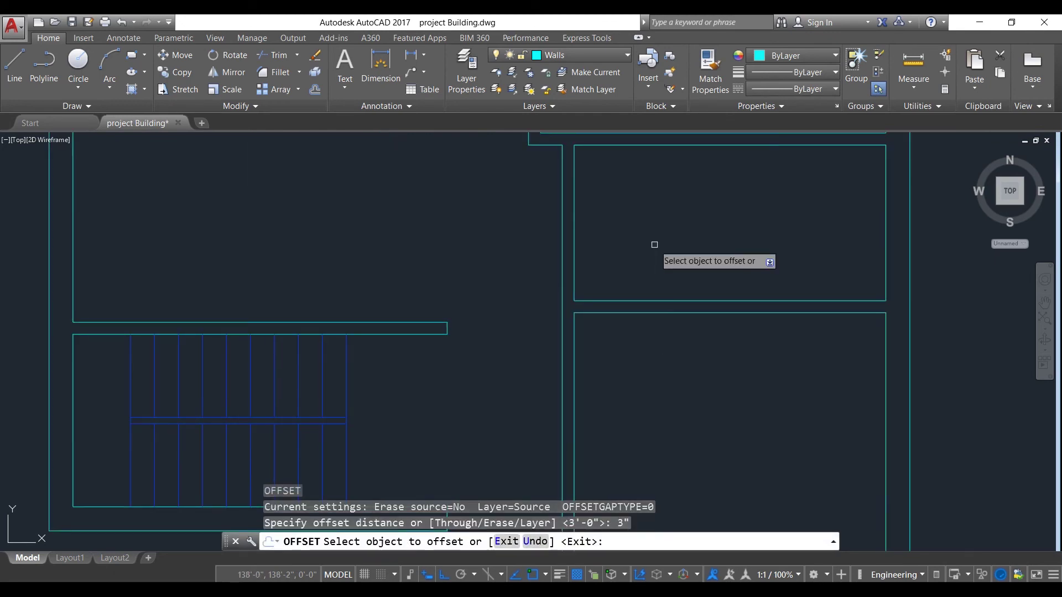
left_click(634, 300)
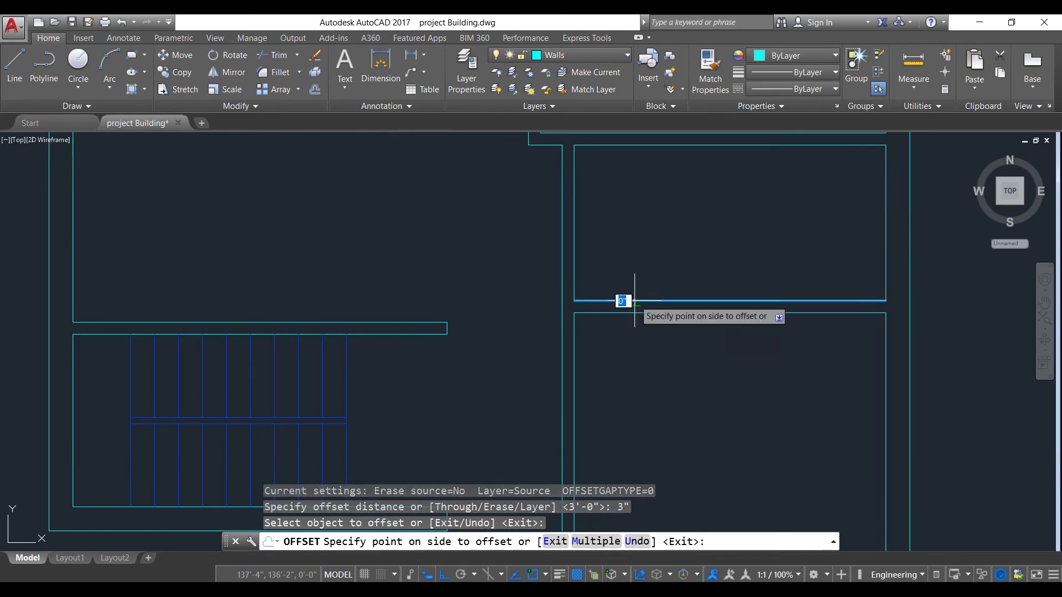
left_click(637, 272)
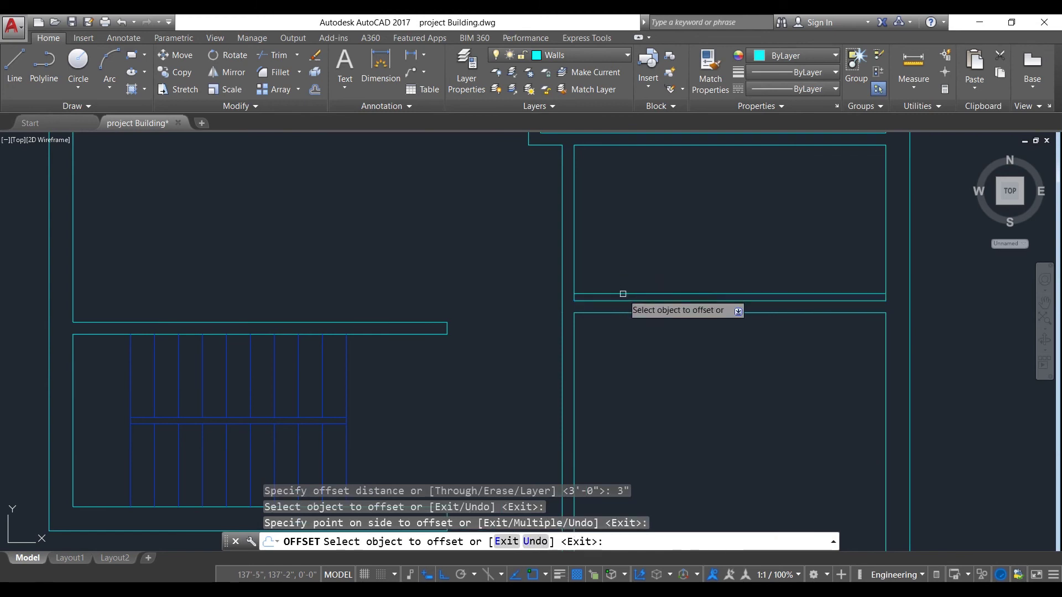
left_click(622, 293)
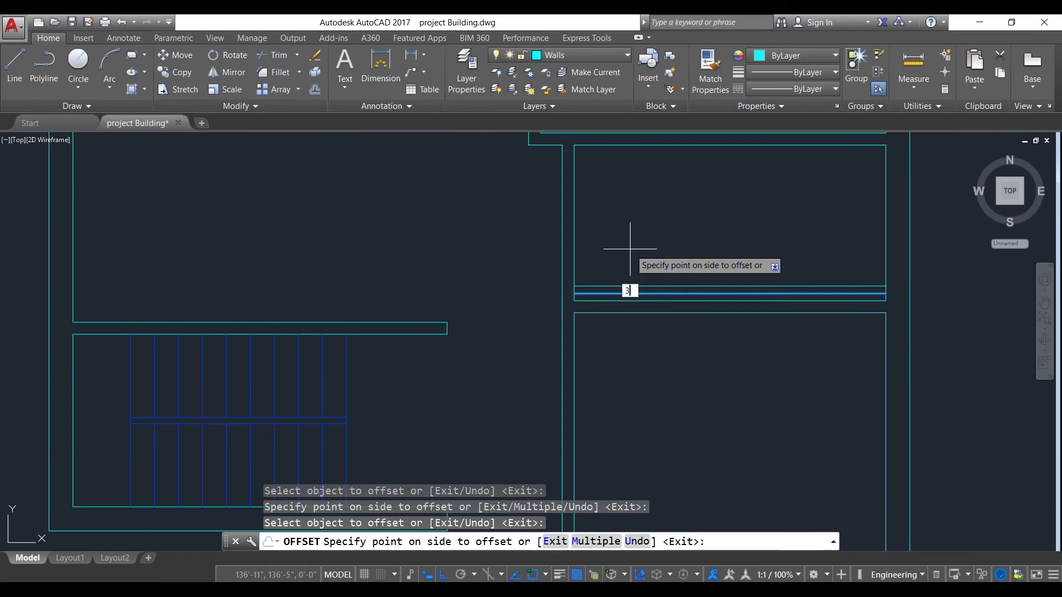
type("3'")
key("Return")
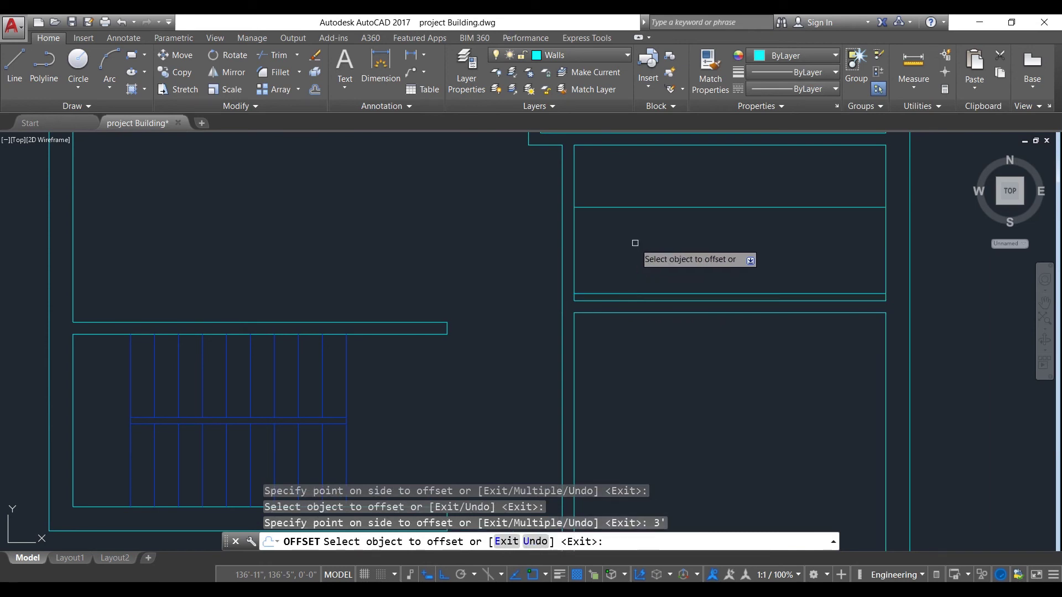
key("Escape")
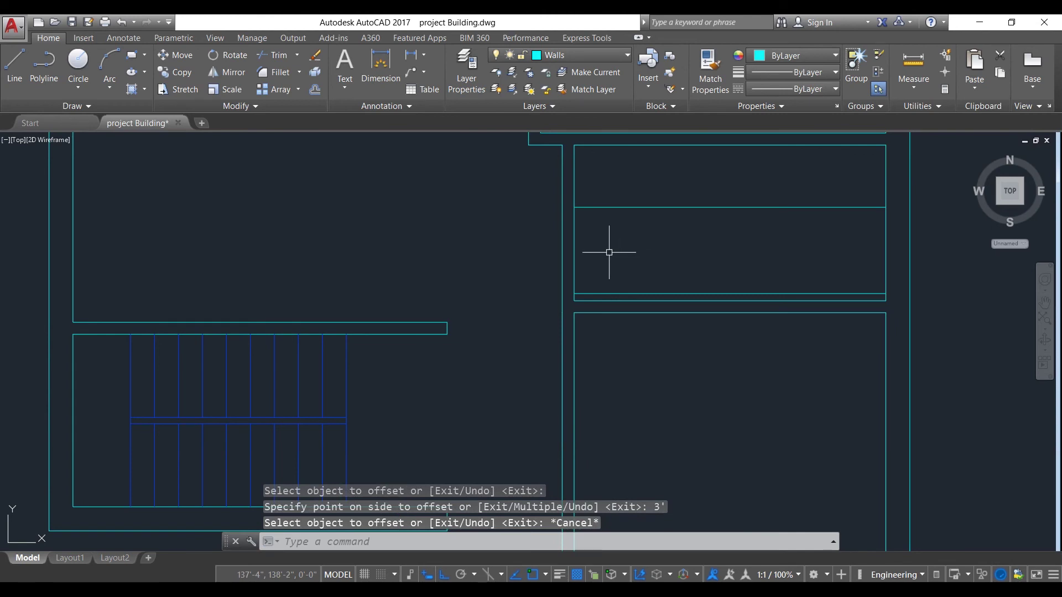
Stretch both door-edge lines left across the wall.
left_click(611, 208)
left_click(573, 208)
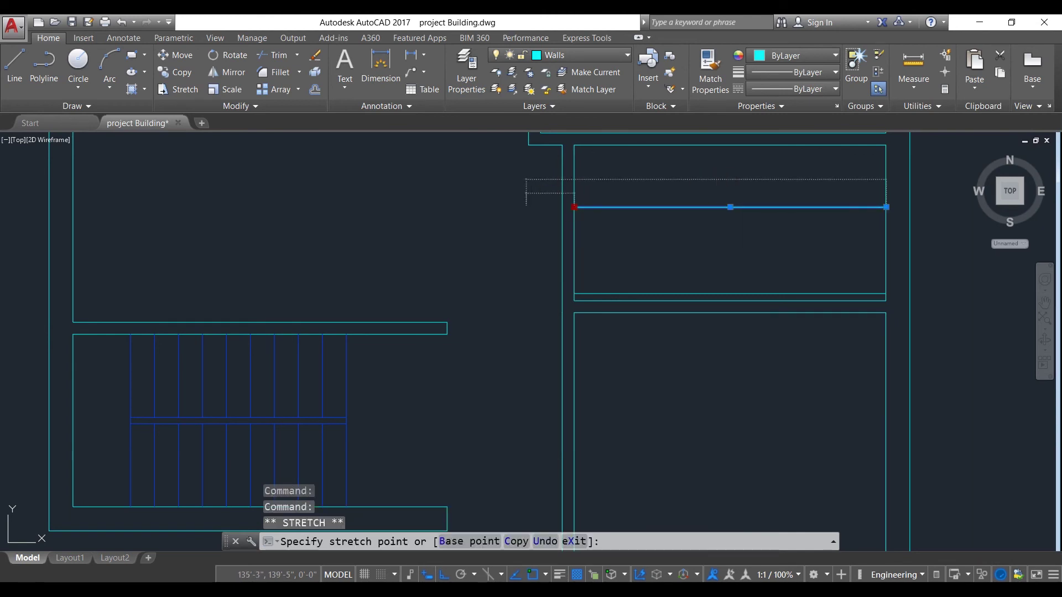
key("Escape")
left_click(592, 293)
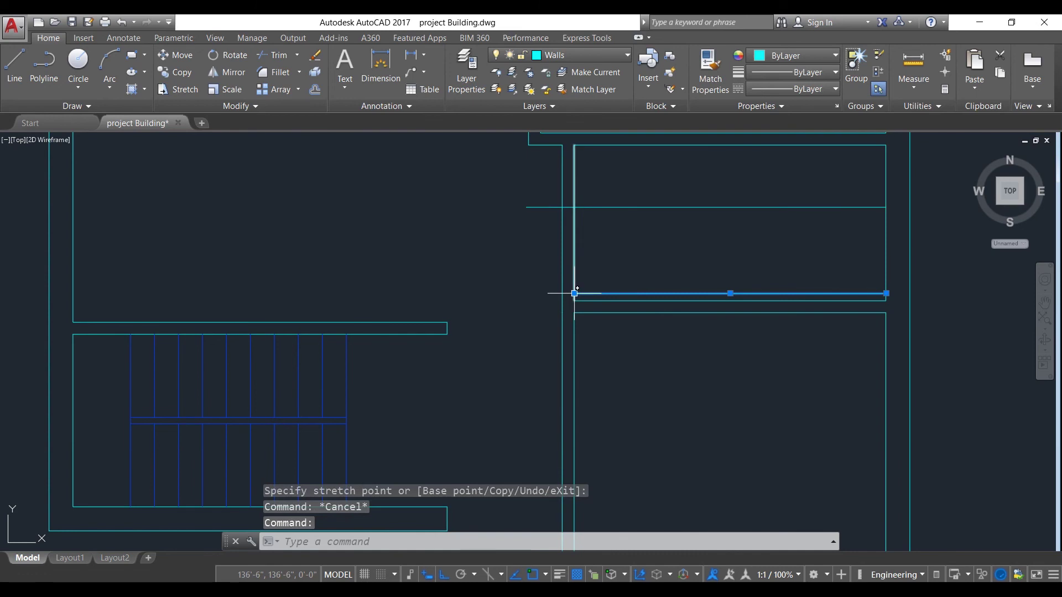
left_click(574, 293)
left_click(514, 293)
key("Escape")
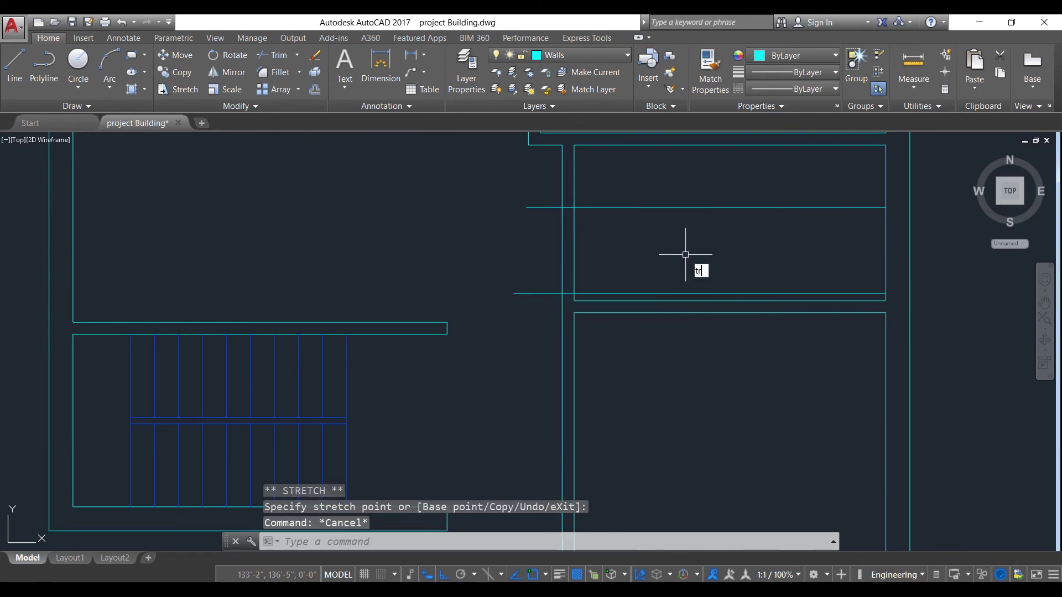
Trim the wall segments in the opening and the door-edge line inside the room.
key("Return")
key("Return")
left_click_drag(633, 264, 494, 240)
left_click(548, 209)
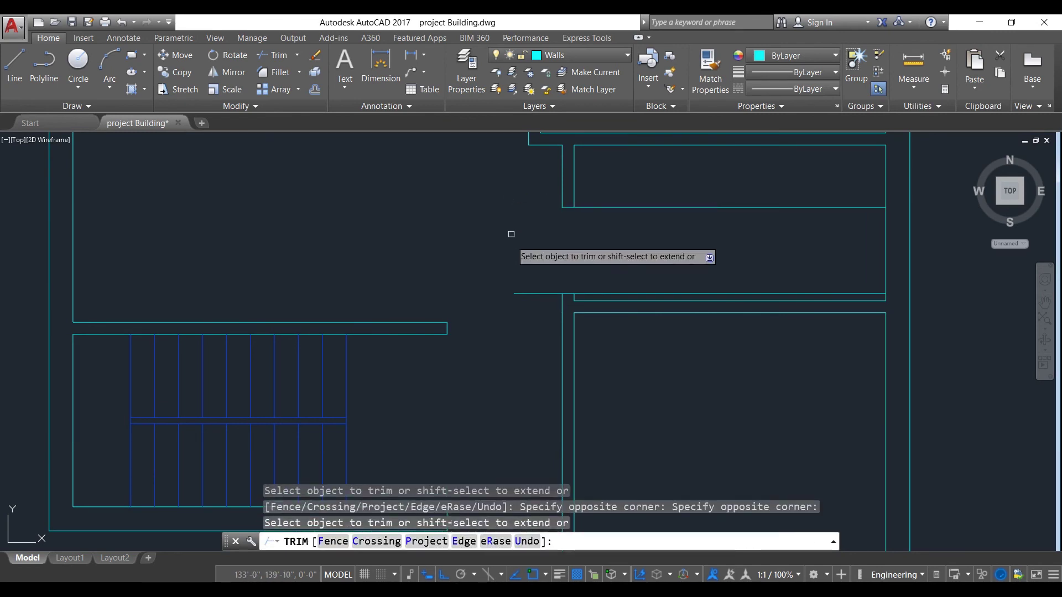
left_click(549, 308)
left_click(455, 242)
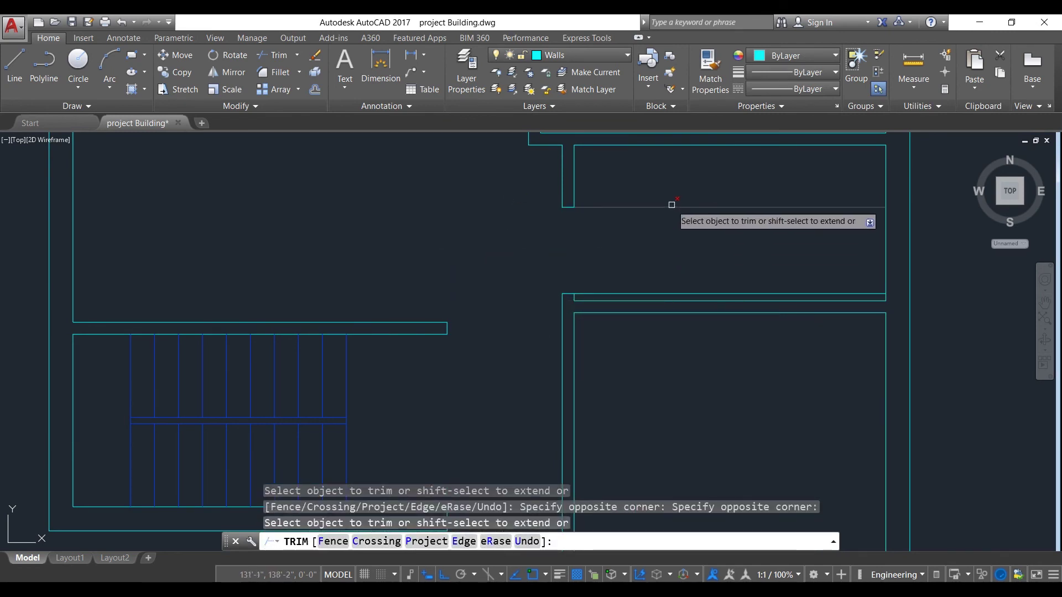
left_click(670, 207)
scroll(714, 229, "down", 3)
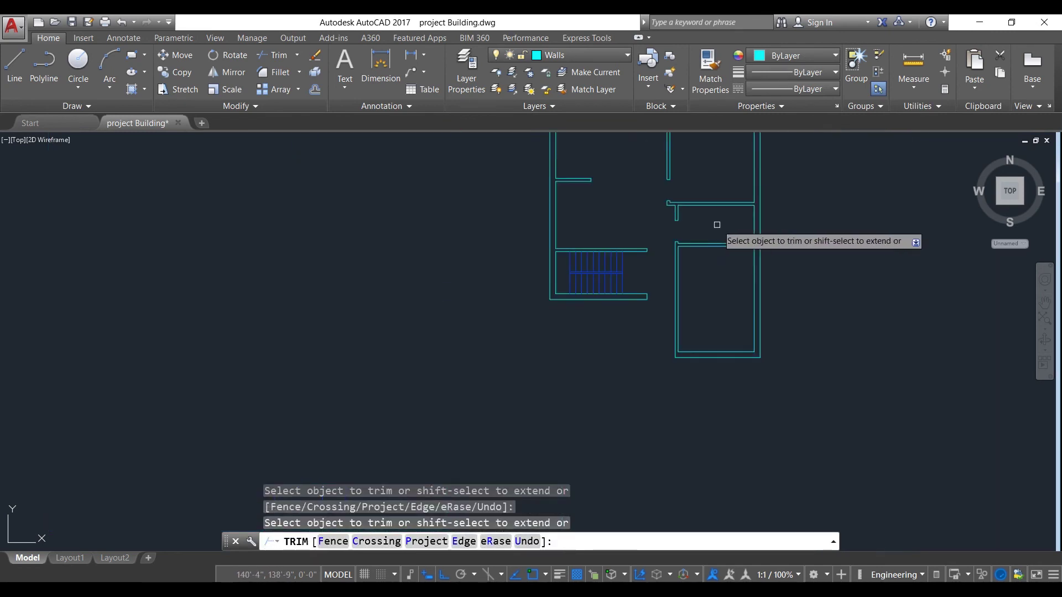
Offset the vertical wall line near the T-shaped wall 3" to the right.
scroll(681, 289, "down", 1)
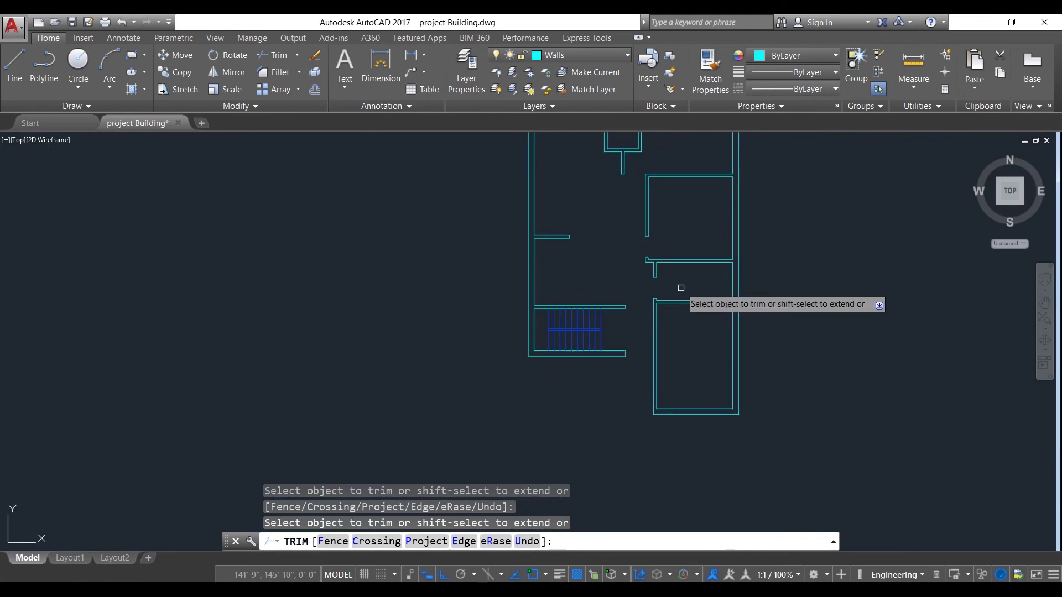
middle_click_drag(681, 289, 644, 346)
scroll(614, 223, "up", 4)
middle_click_drag(608, 219, 597, 245)
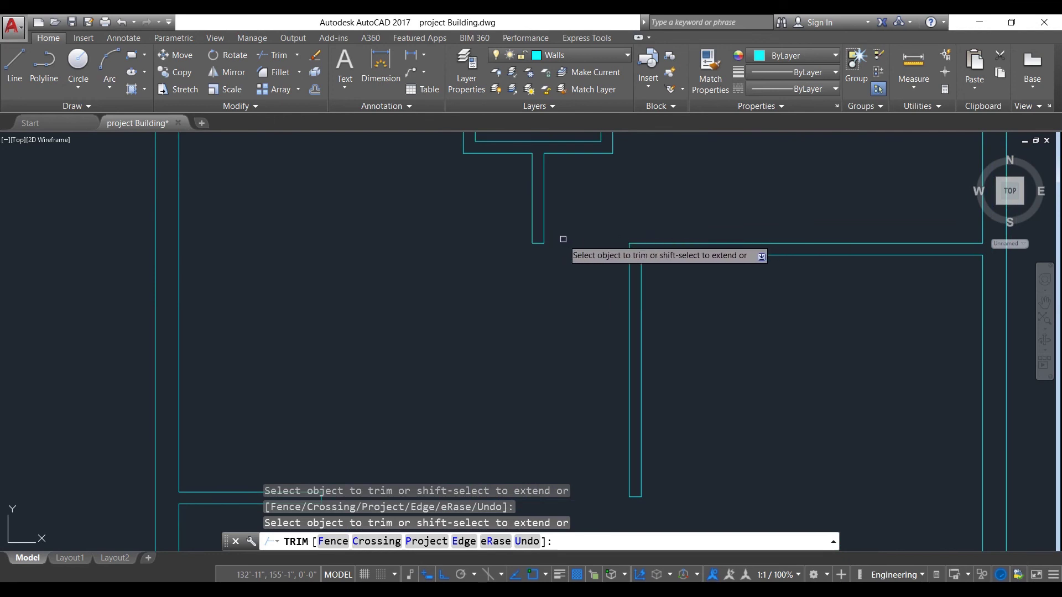
key("Escape")
scroll(553, 235, "up", 2)
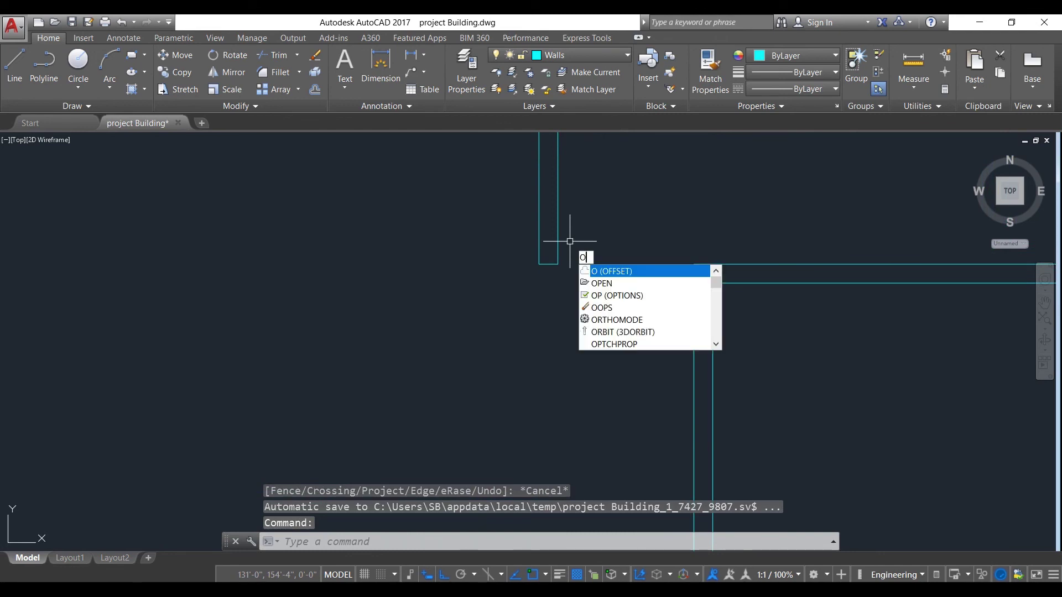
key("Return")
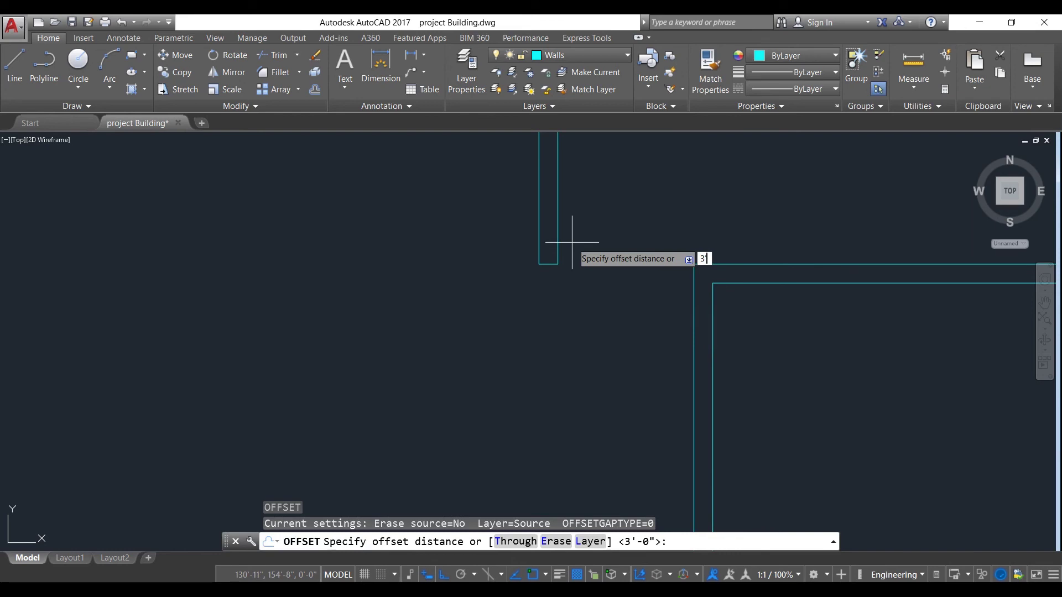
key("Return")
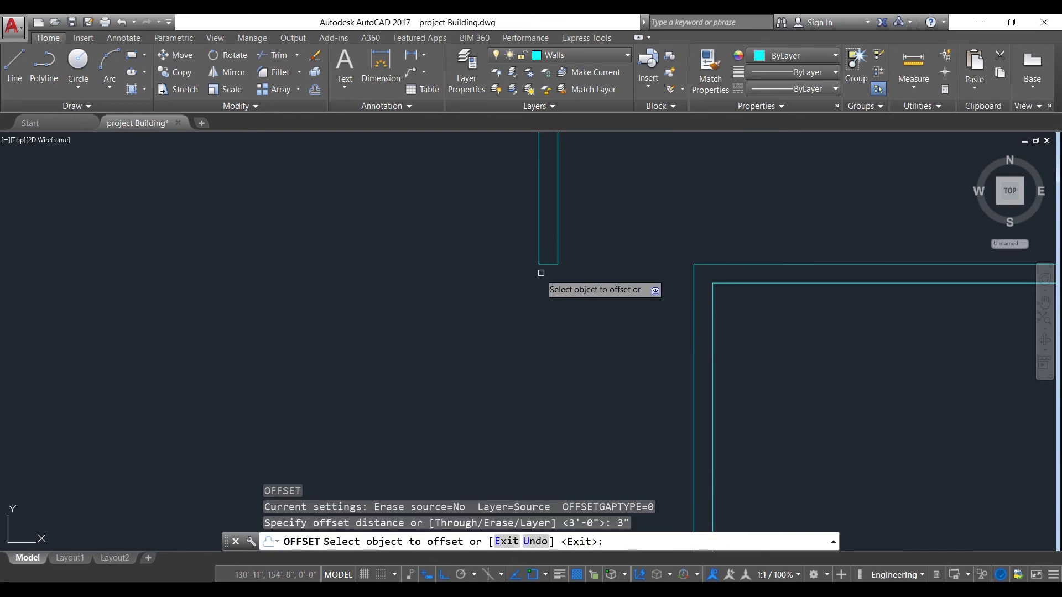
left_click(559, 240)
left_click(585, 237)
middle_click_drag(583, 237, 581, 297)
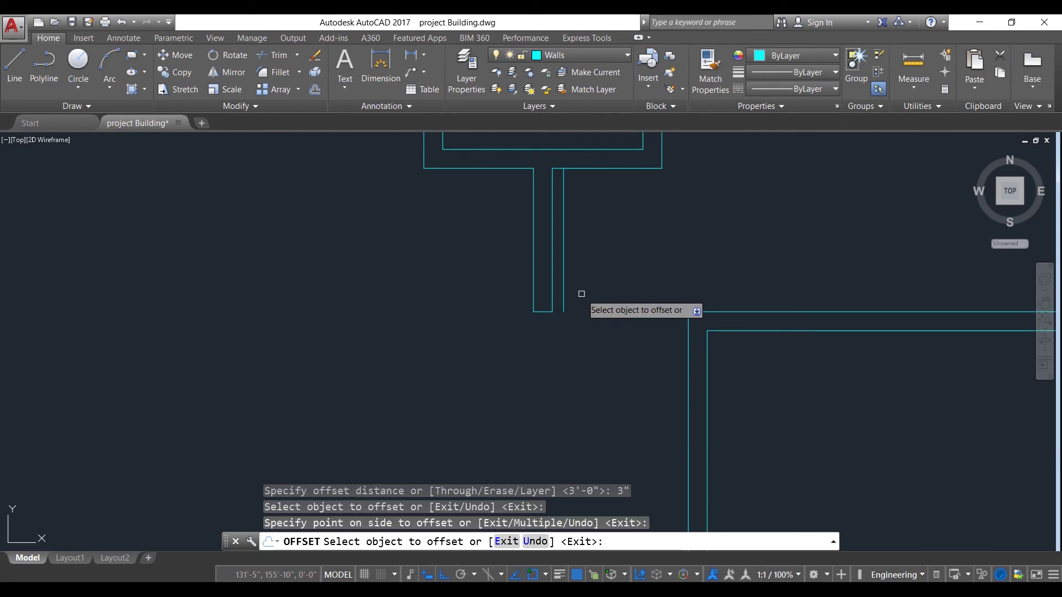
key("Escape")
scroll(569, 315, "up", 3)
Draw a line closing the end of the wall stub.
type("l")
key("Return")
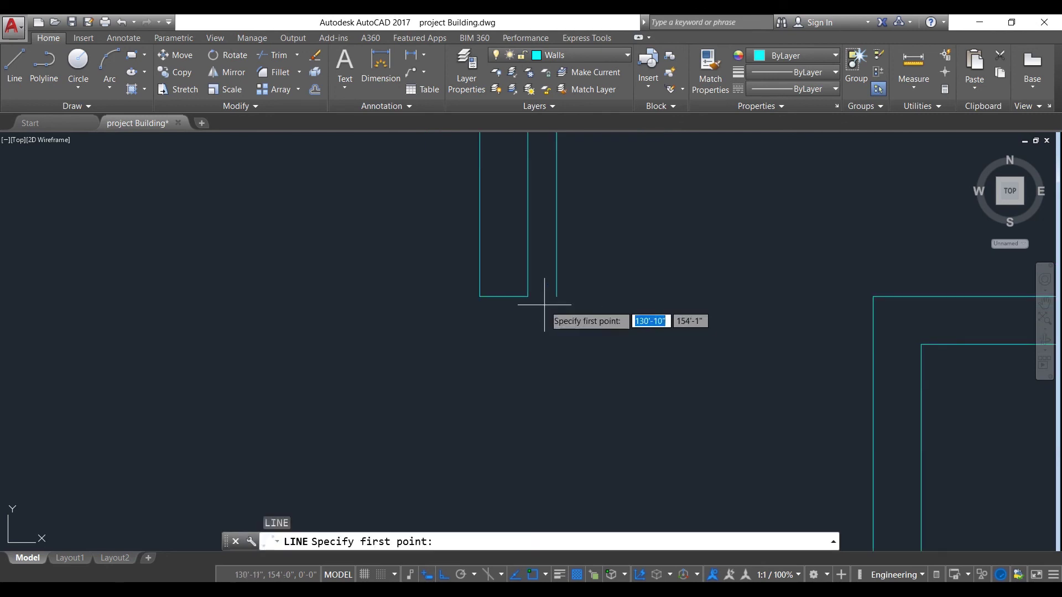
left_click(528, 297)
left_click(557, 297)
key("Escape")
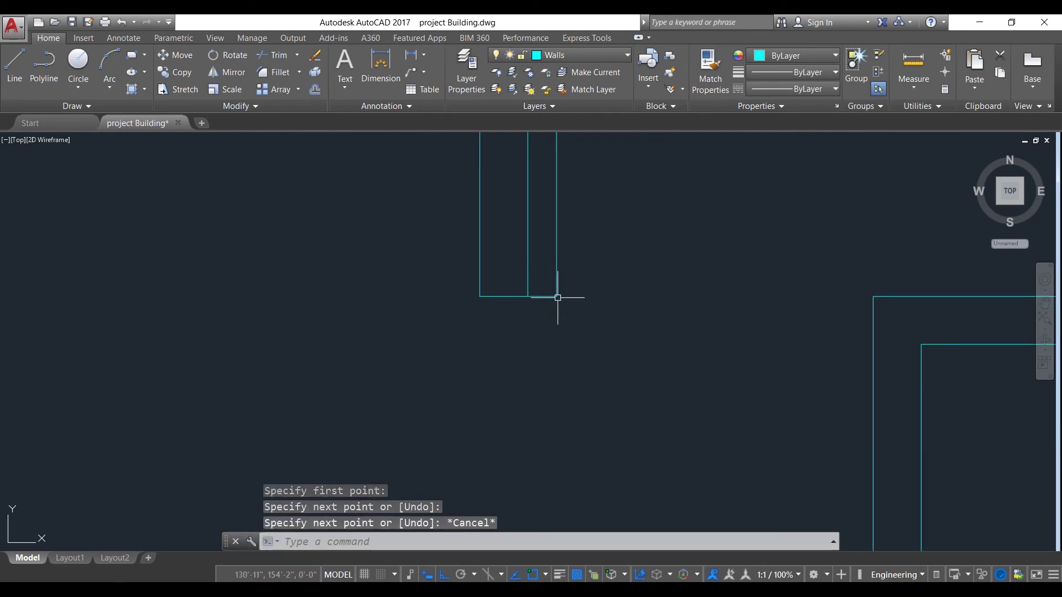
Offset the stub's end line 3" inward between the double wall lines.
type("O")
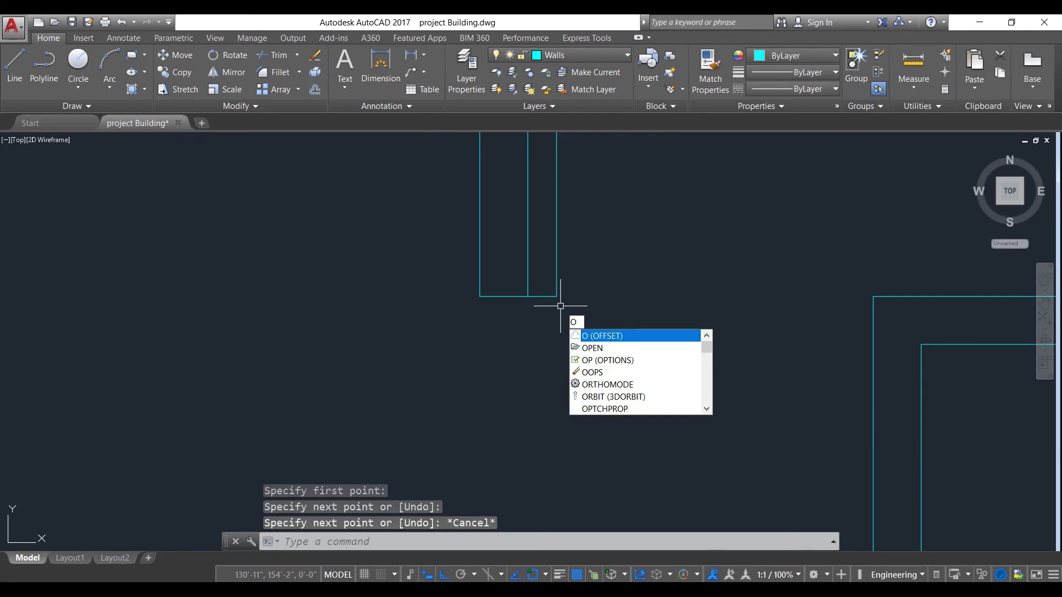
key("Return")
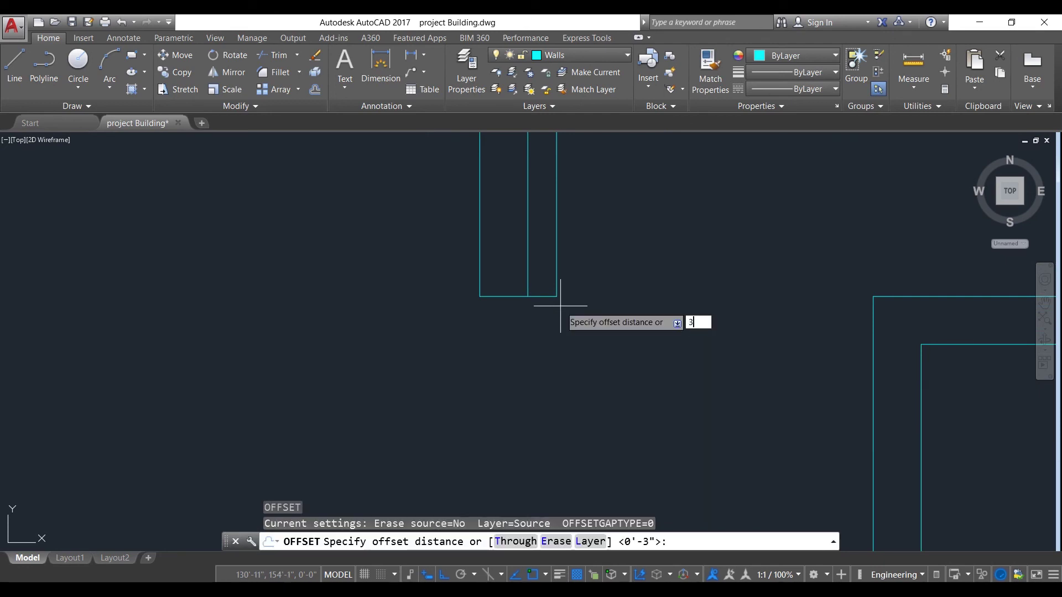
type("3\"")
key("Return")
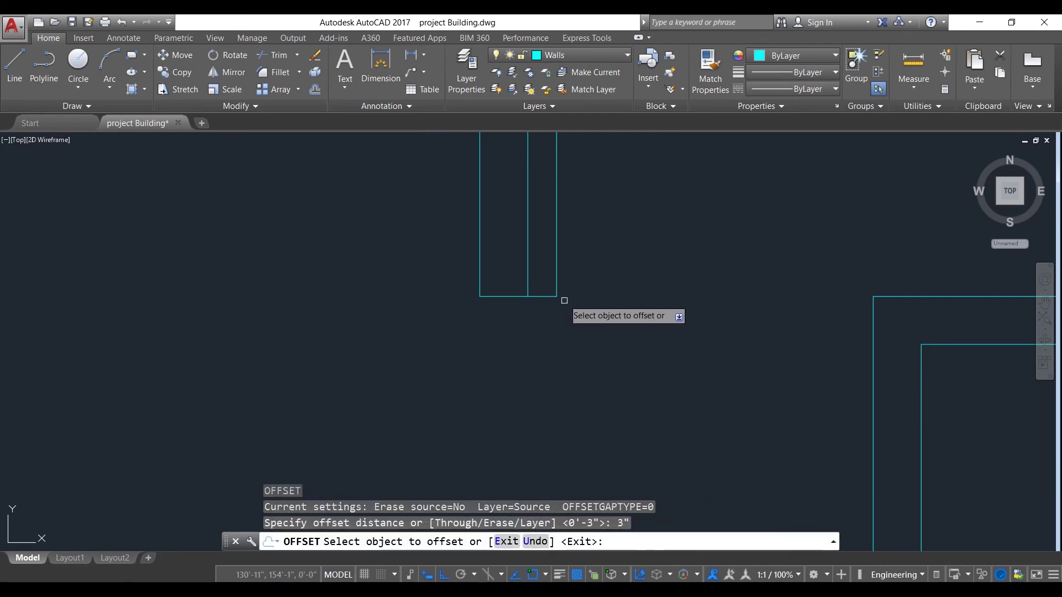
left_click(546, 296)
left_click(607, 254)
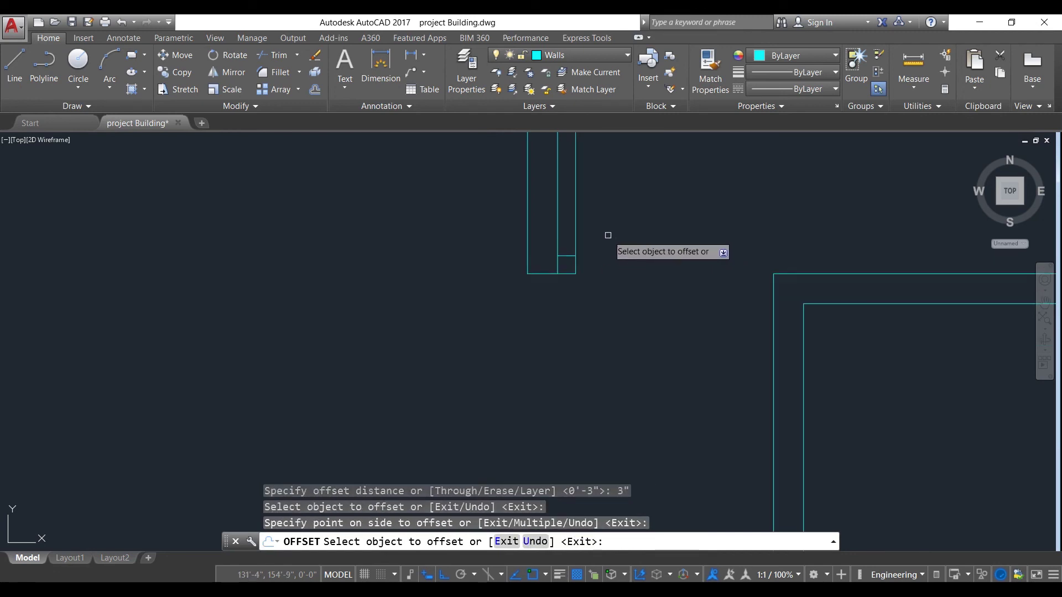
key("Escape")
scroll(607, 249, "down", 3)
middle_click_drag(607, 228, 572, 329)
Trim the stray inner wall line at the lower end of the partition stub.
type("tr")
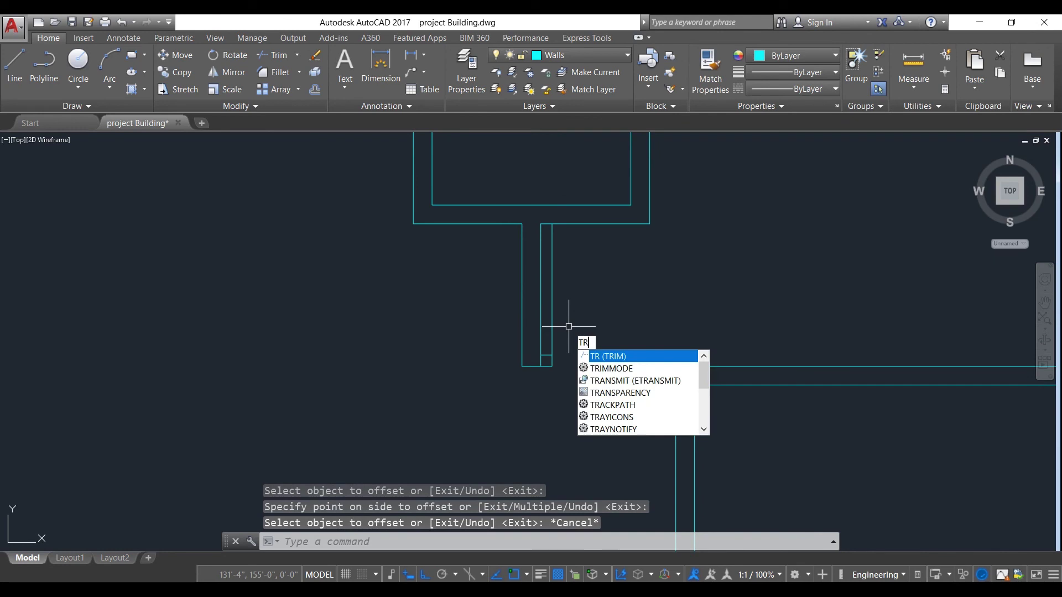
key("Return")
key("Return")
left_click(552, 315)
scroll(588, 318, "down", 6)
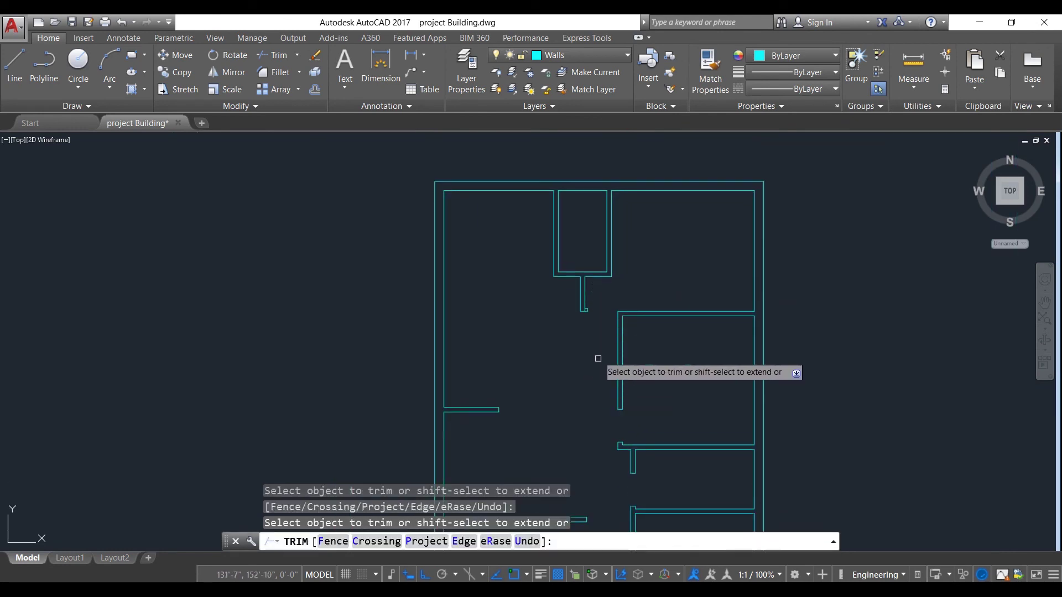
scroll(593, 308, "up", 6)
scroll(636, 302, "down", 6)
key("Escape")
scroll(582, 323, "up", 6)
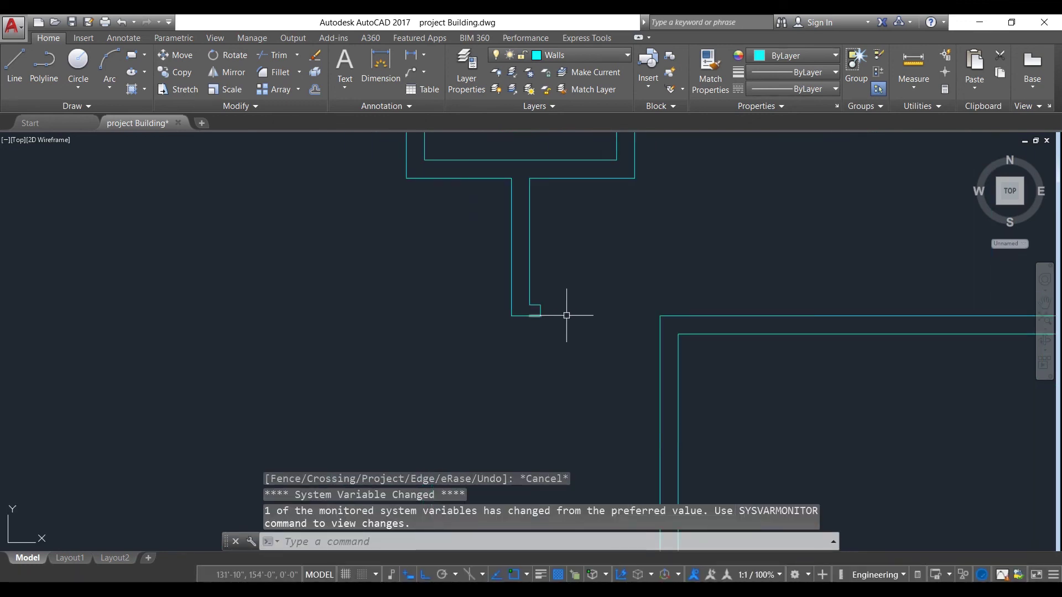
type("d")
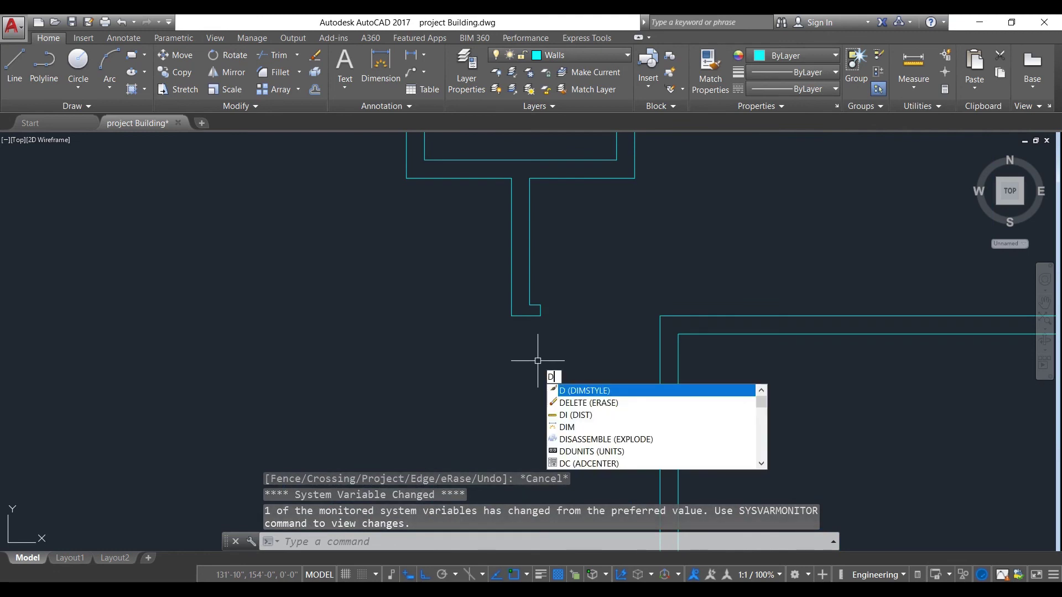
type("i")
key("Return")
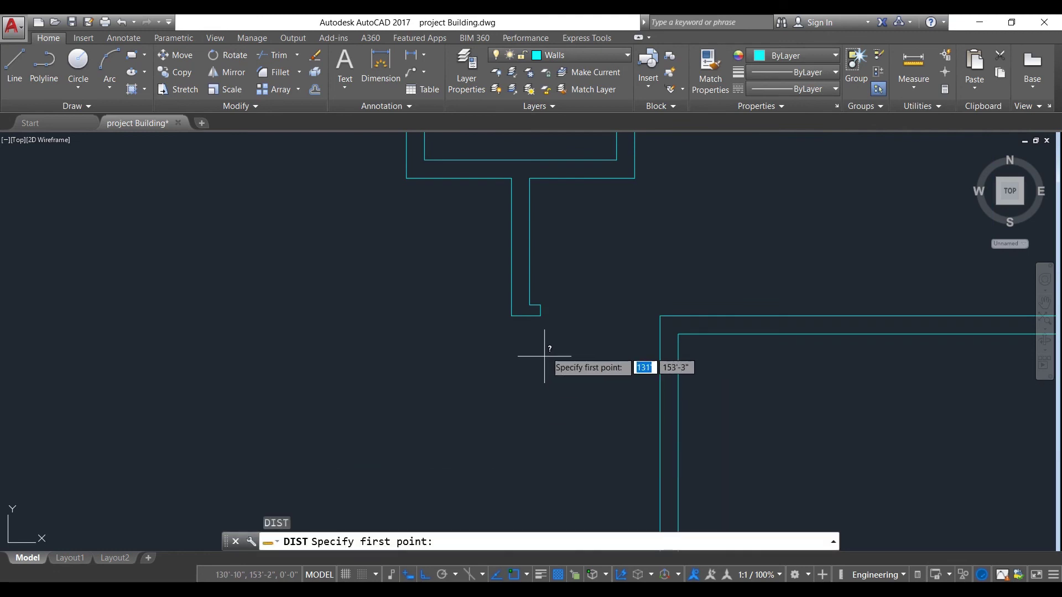
left_click(541, 316)
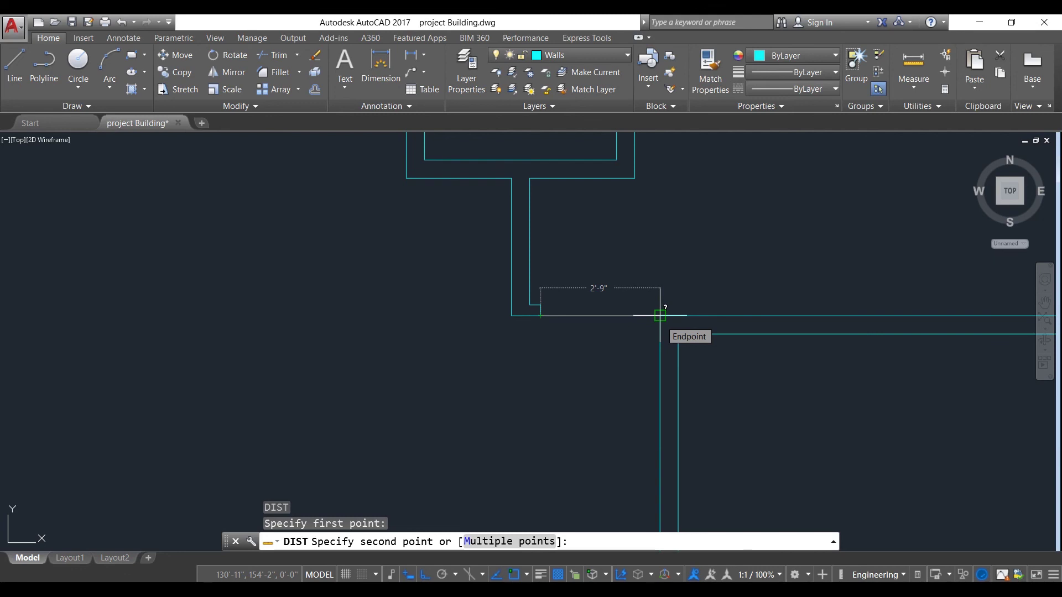
scroll(658, 313, "down", 2)
key("Escape")
scroll(635, 321, "down", 3)
middle_click_drag(635, 320, 624, 296)
scroll(624, 297, "down", 2)
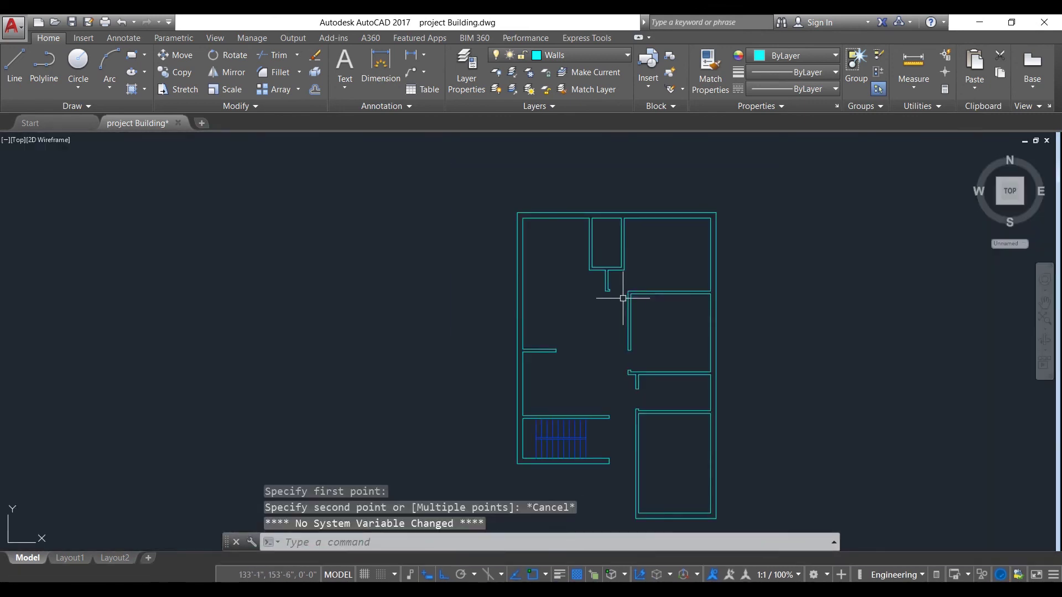
Zoom to the lower-right room's bottom wall and start the LINE command.
middle_click_drag(602, 332, 604, 304)
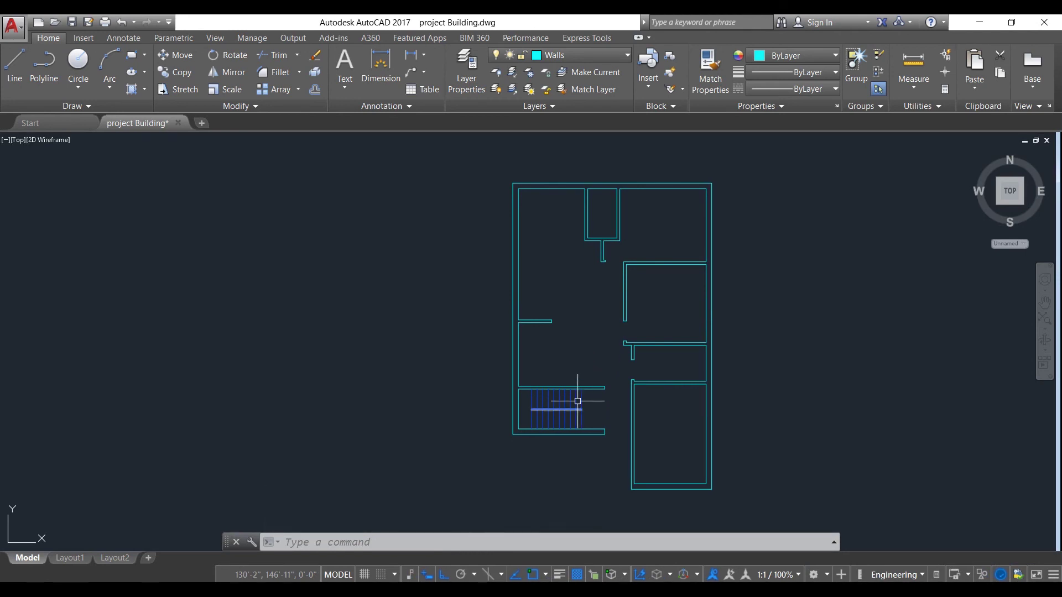
scroll(605, 437, "up", 5)
scroll(619, 412, "down", 3)
scroll(614, 420, "up", 4)
scroll(602, 418, "down", 3)
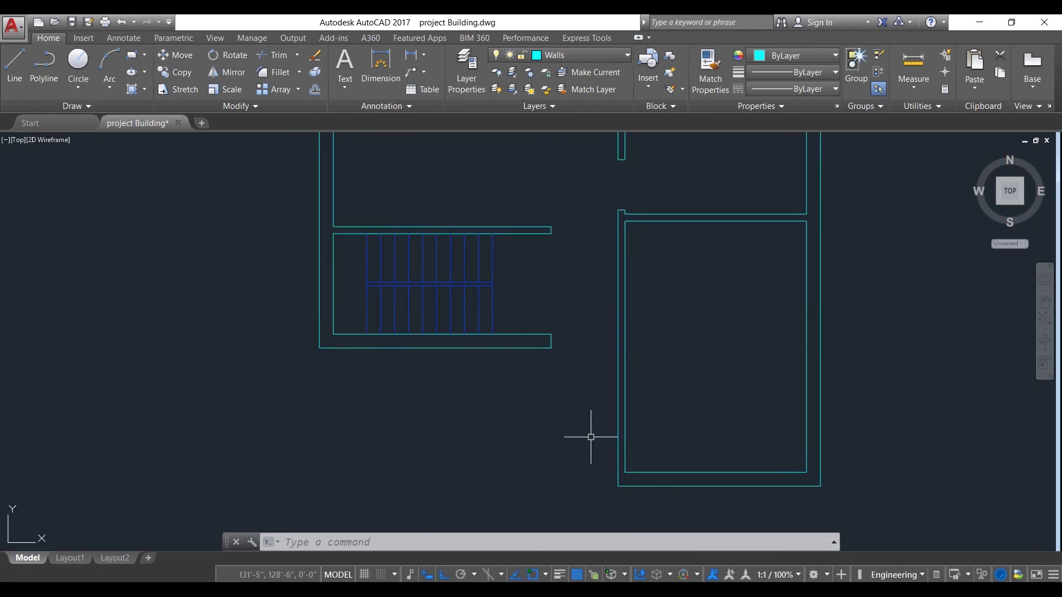
scroll(702, 426, "down", 3)
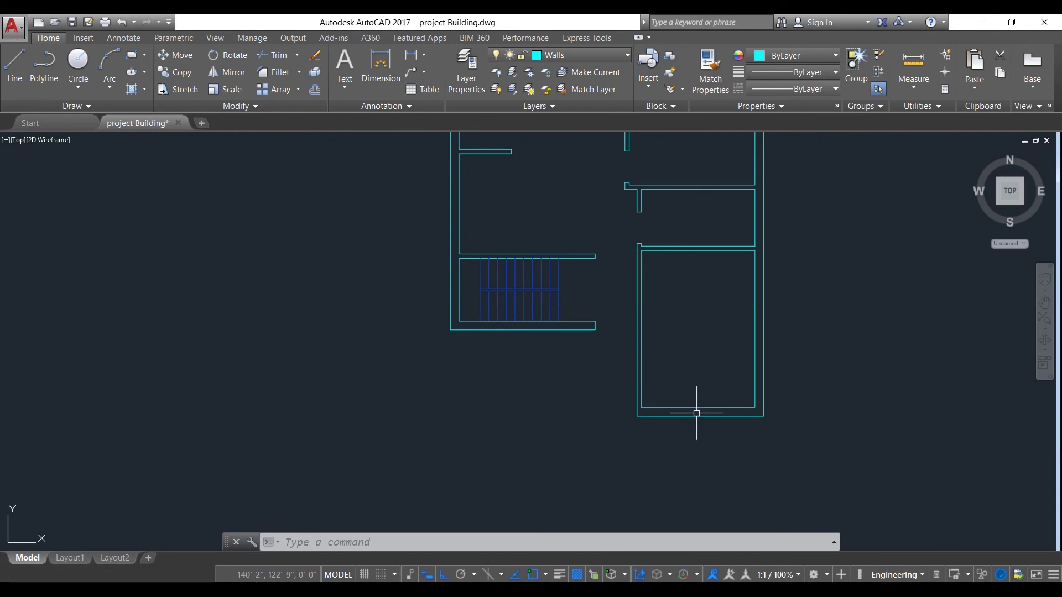
type("l")
key("Return")
scroll(688, 412, "up", 3)
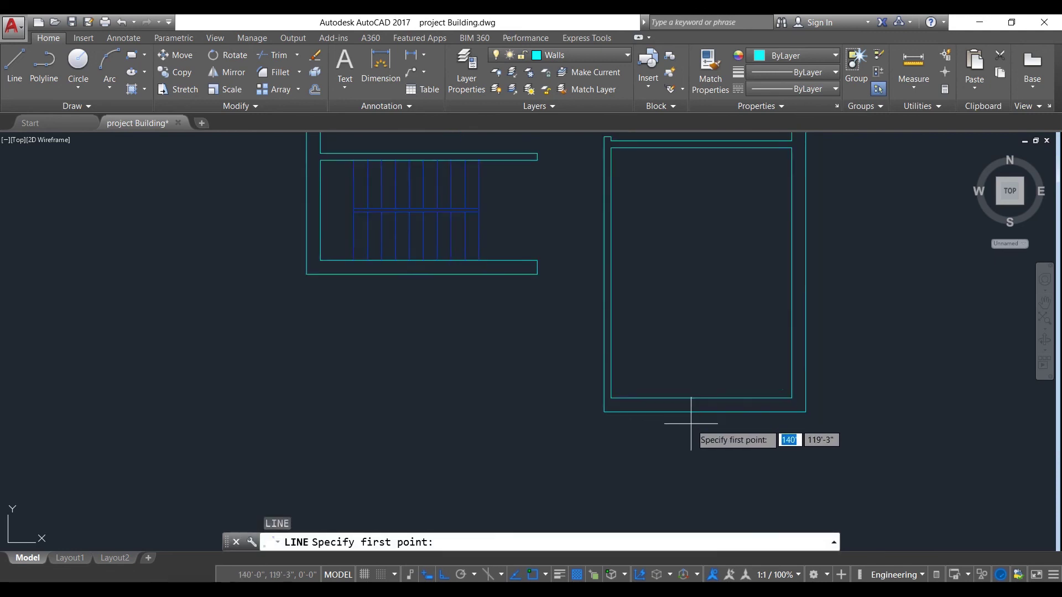
Draw a short jamb line across the lower-right room's bottom wall.
left_click(712, 406)
left_click(712, 383)
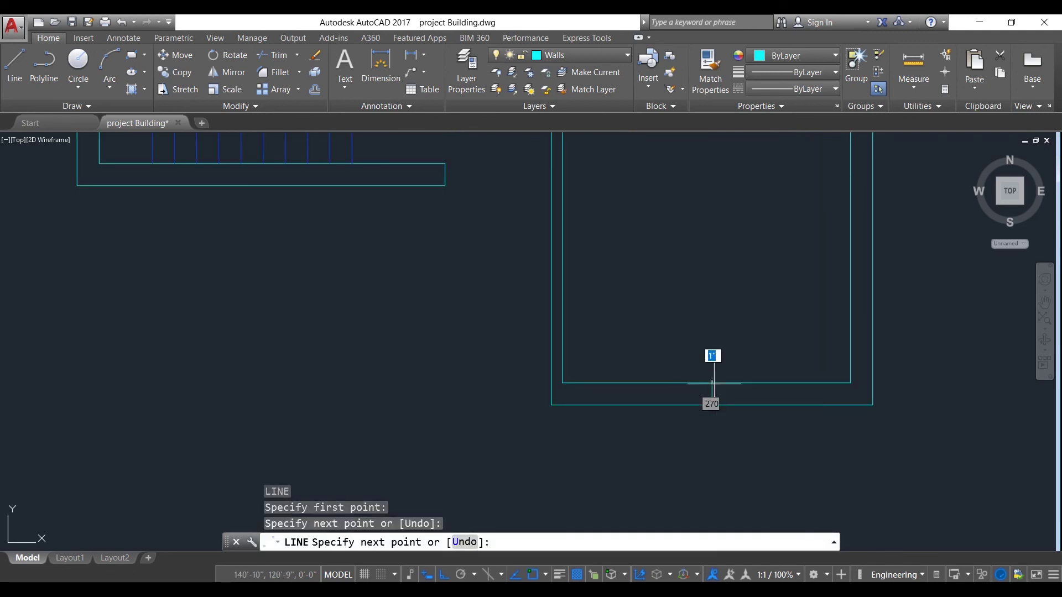
key("Escape")
scroll(726, 417, "down", 2)
middle_click_drag(725, 417, 703, 409)
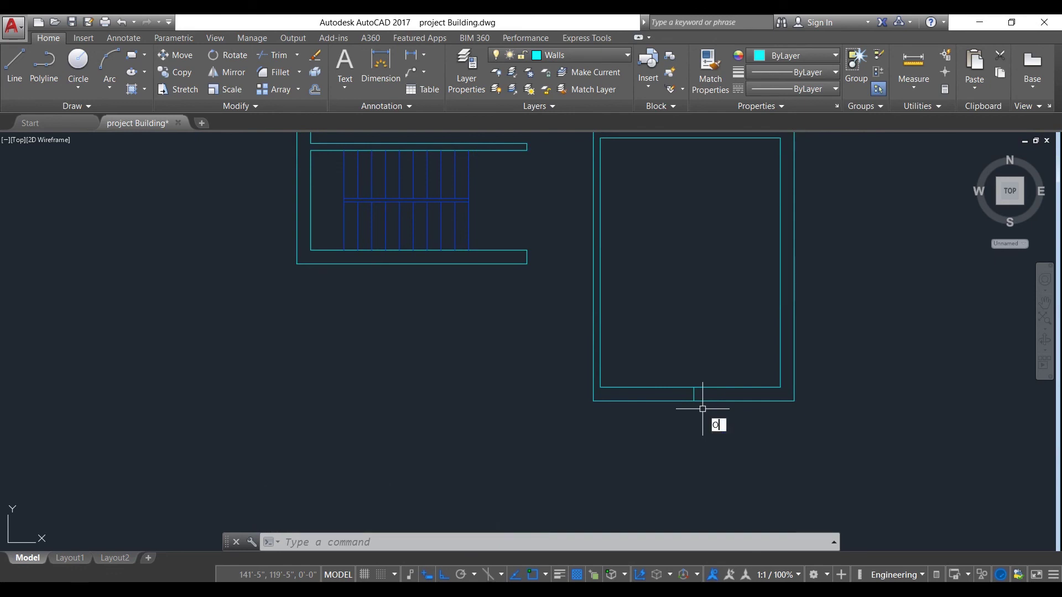
Offset the jamb line 3' to both sides, giving three lines 3' apart.
key("Return")
key("Return")
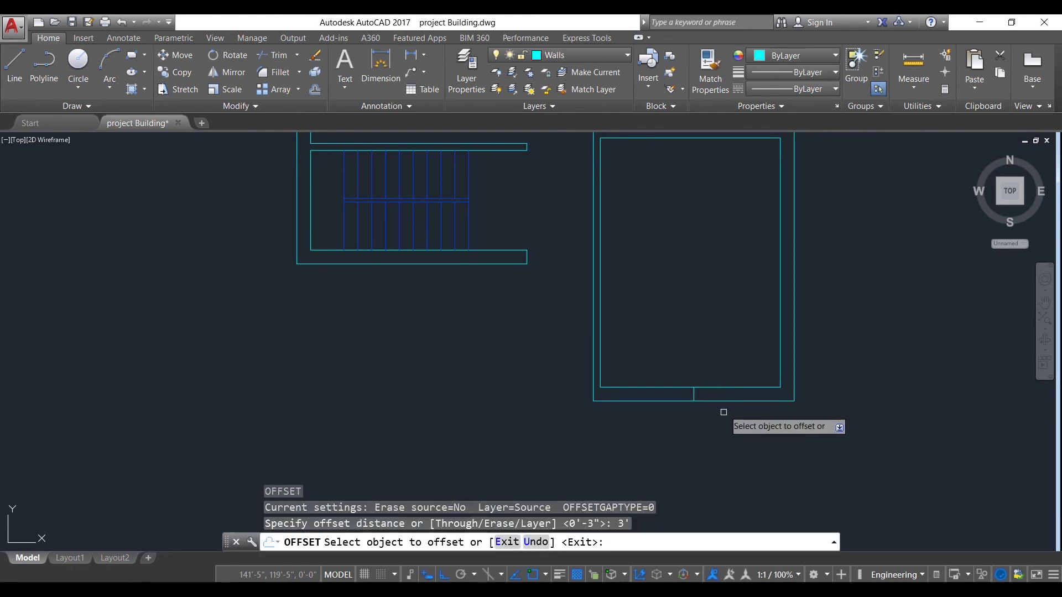
left_click(653, 400)
left_click(678, 397)
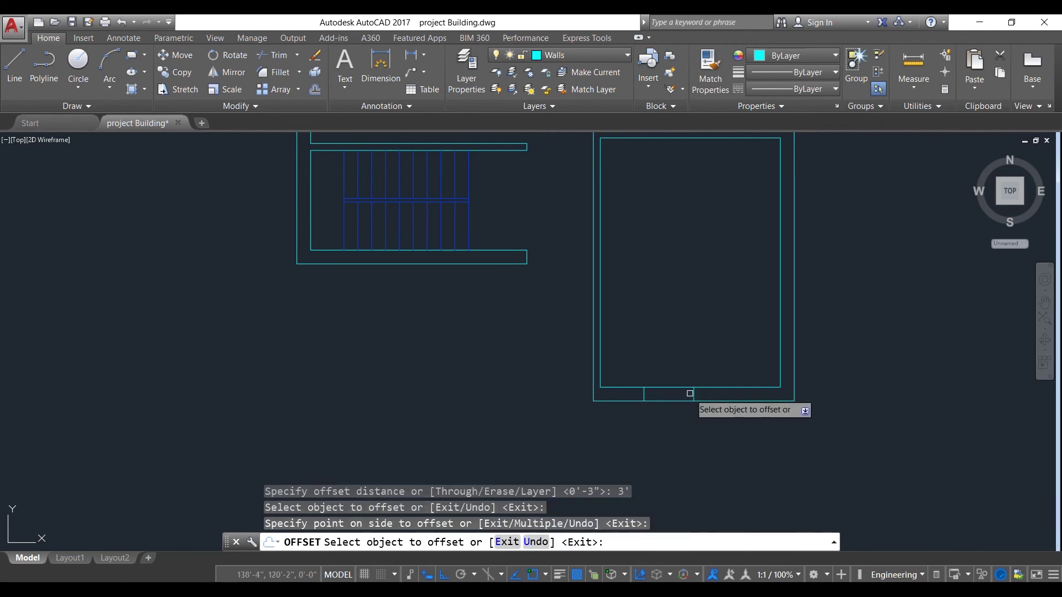
left_click(743, 399)
left_click(735, 400)
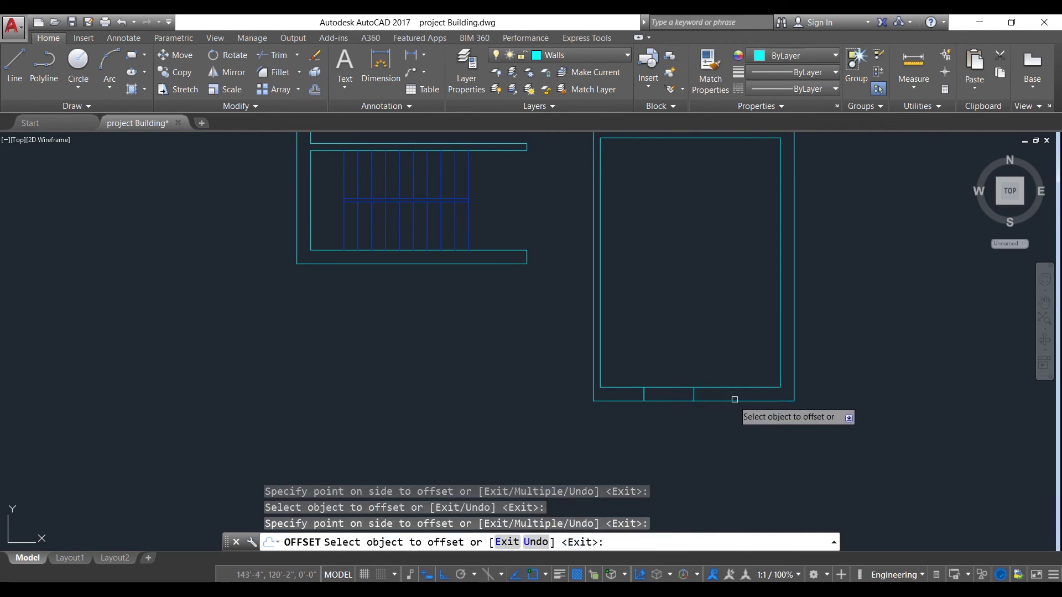
left_click(696, 396)
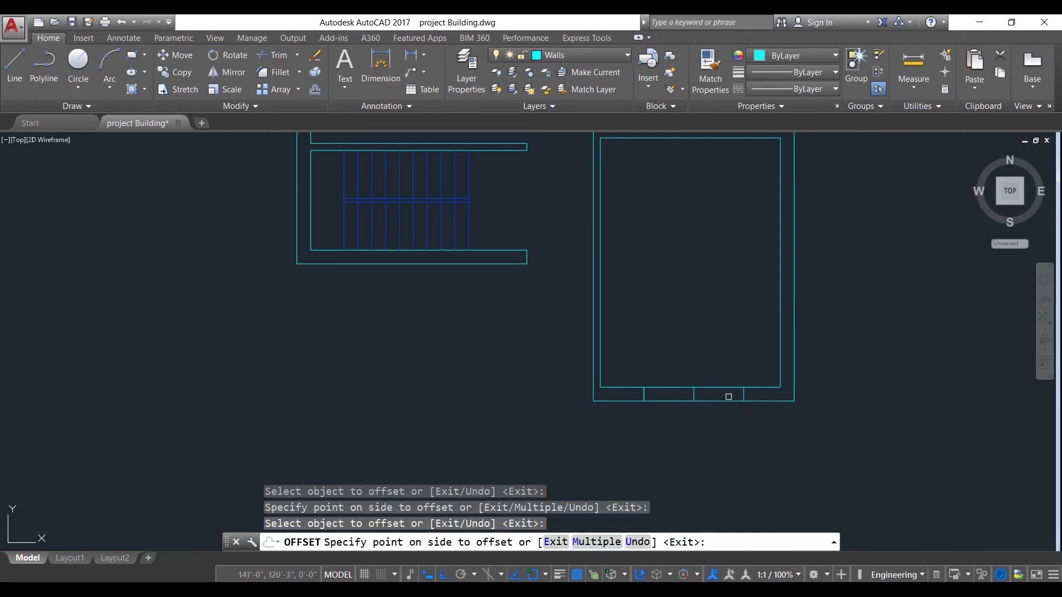
left_click(729, 399)
key("Escape")
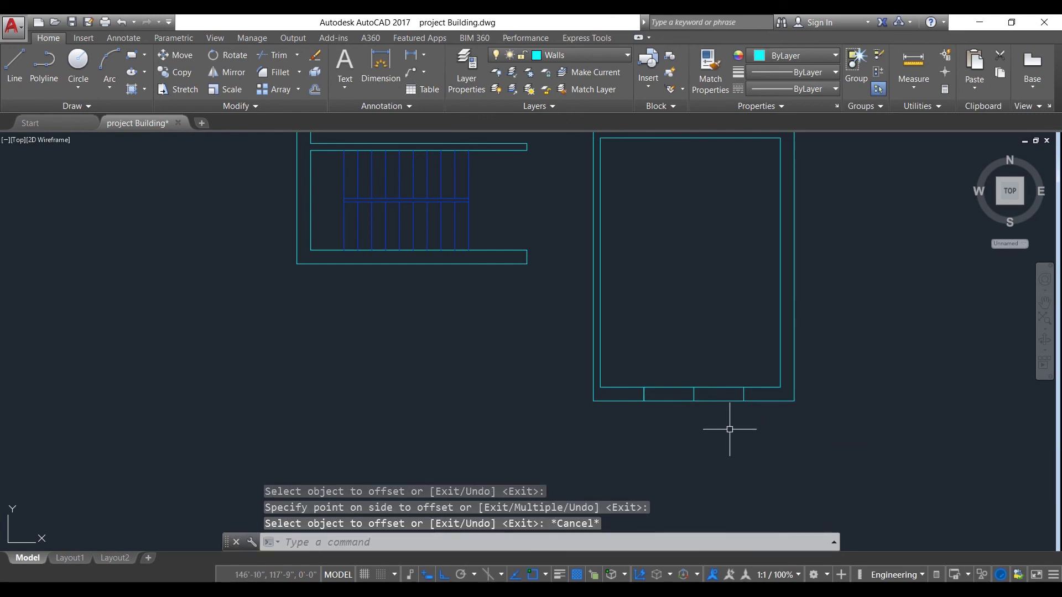
type("tr")
key("Return")
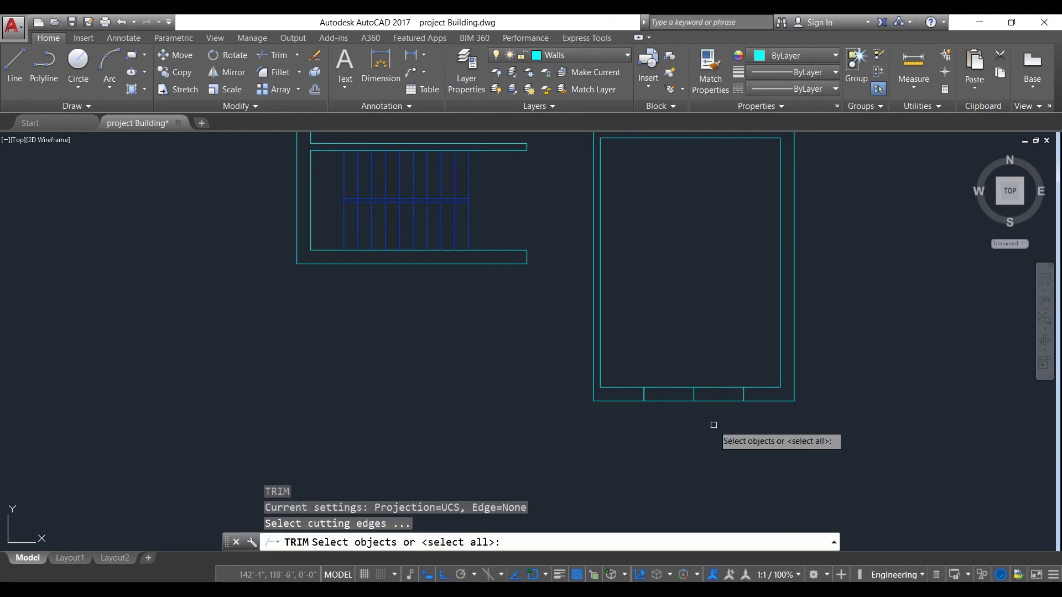
Trim the bottom wall between the jamb lines and erase the leftover middle line.
key("Return")
left_click(753, 404)
left_click(721, 428)
left_click(742, 422)
left_click(664, 365)
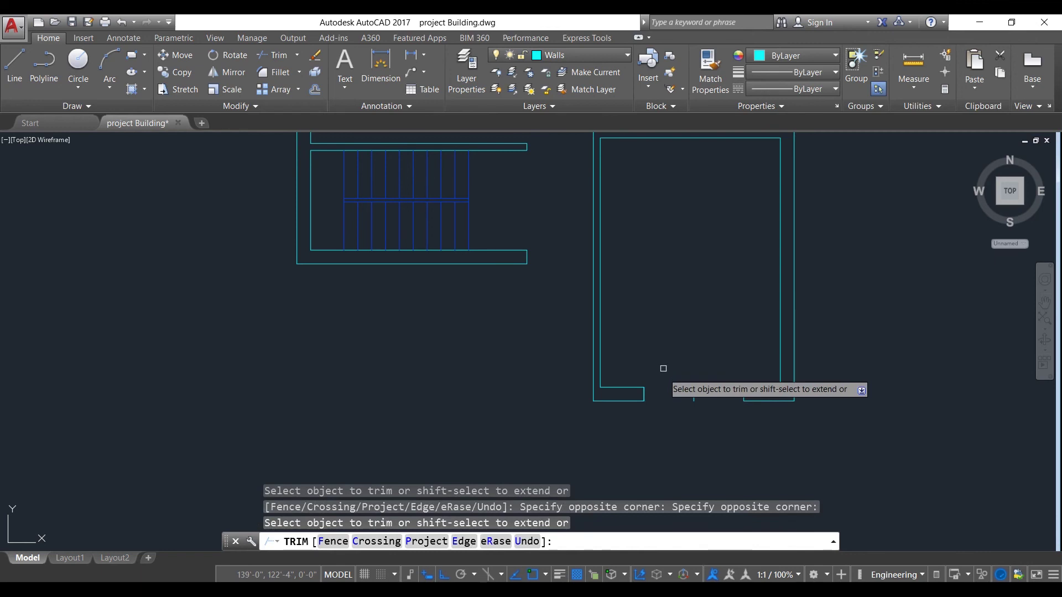
key("Escape")
left_click(696, 412)
left_click(675, 362)
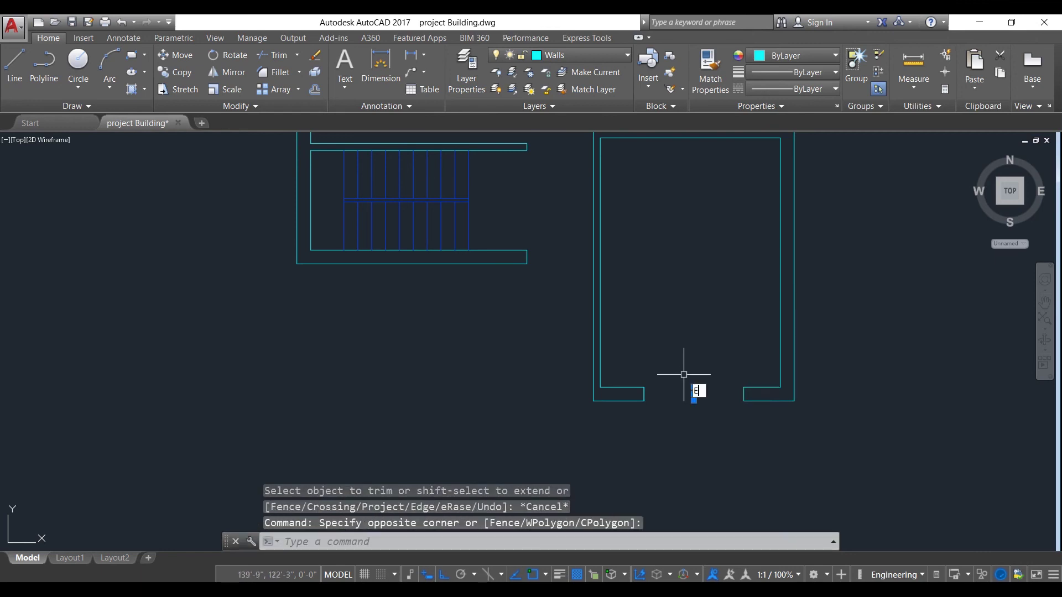
key("Return")
scroll(725, 424, "down", 5)
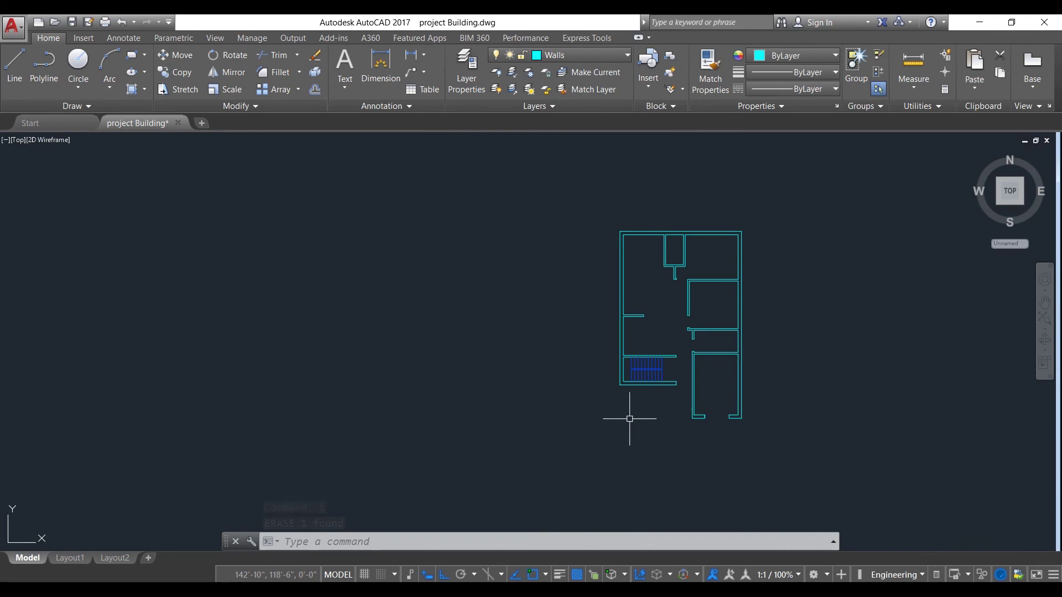
Draw a line down from the left exterior wall end, then across to the lower-right room's corner.
scroll(630, 415, "up", 4)
key("Return")
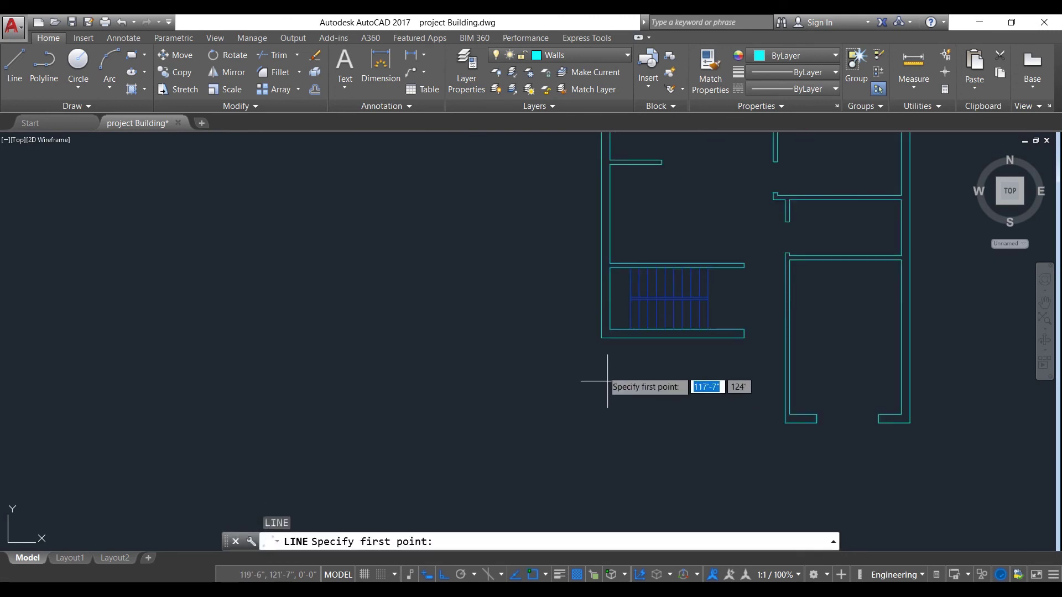
left_click(601, 337)
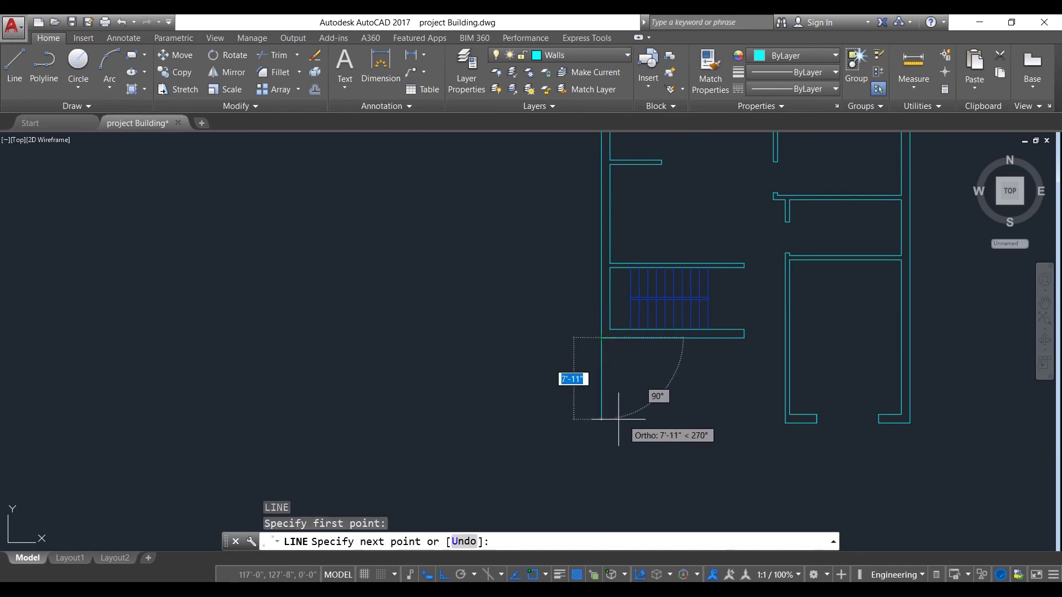
left_click(602, 423)
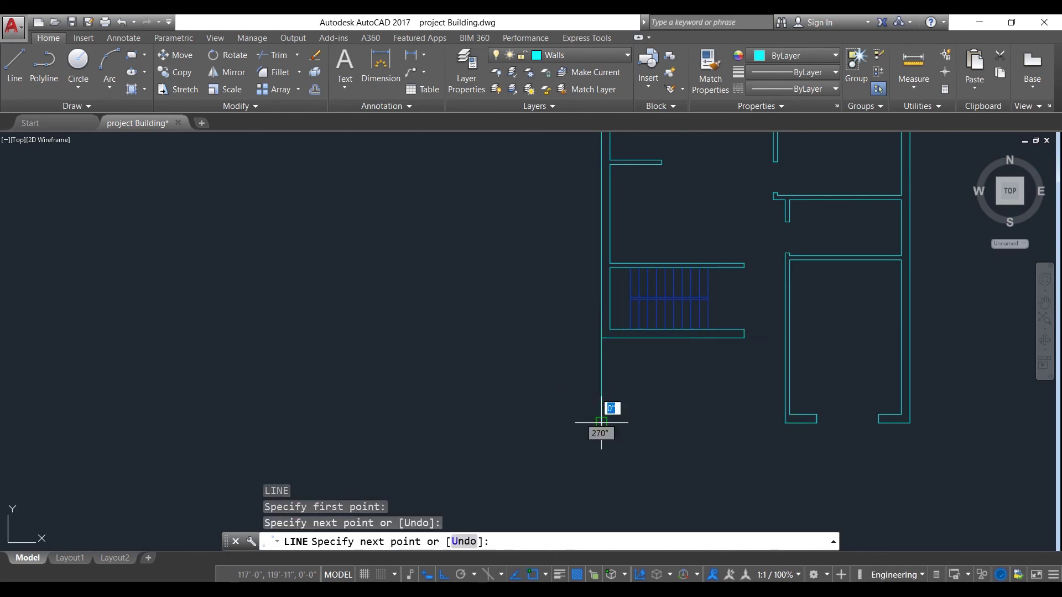
left_click(785, 423)
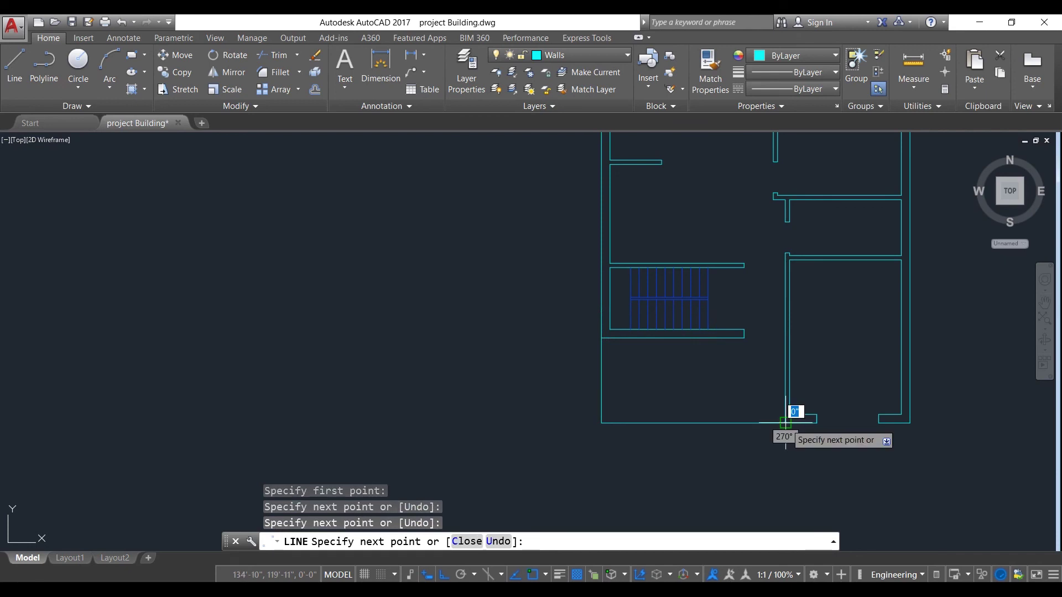
key("Escape")
scroll(676, 386, "down", 2)
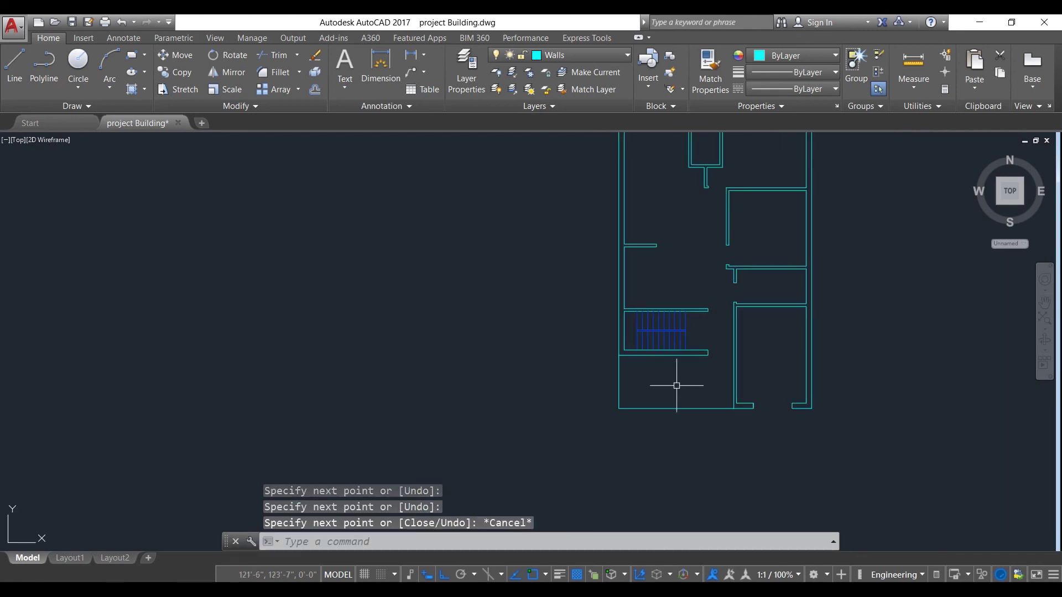
middle_click_drag(701, 378, 688, 423)
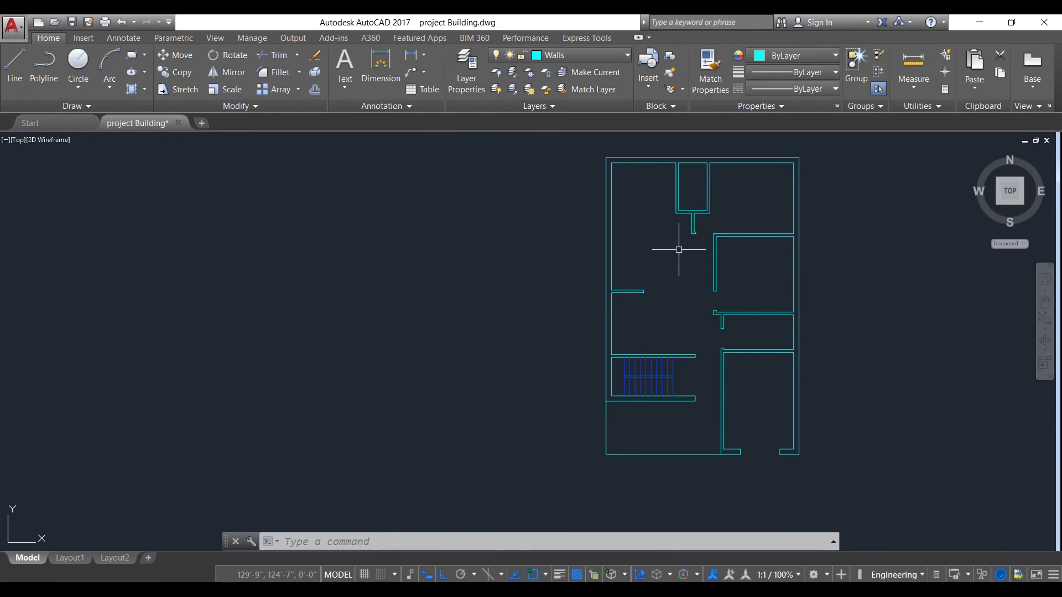
scroll(694, 238, "up", 4)
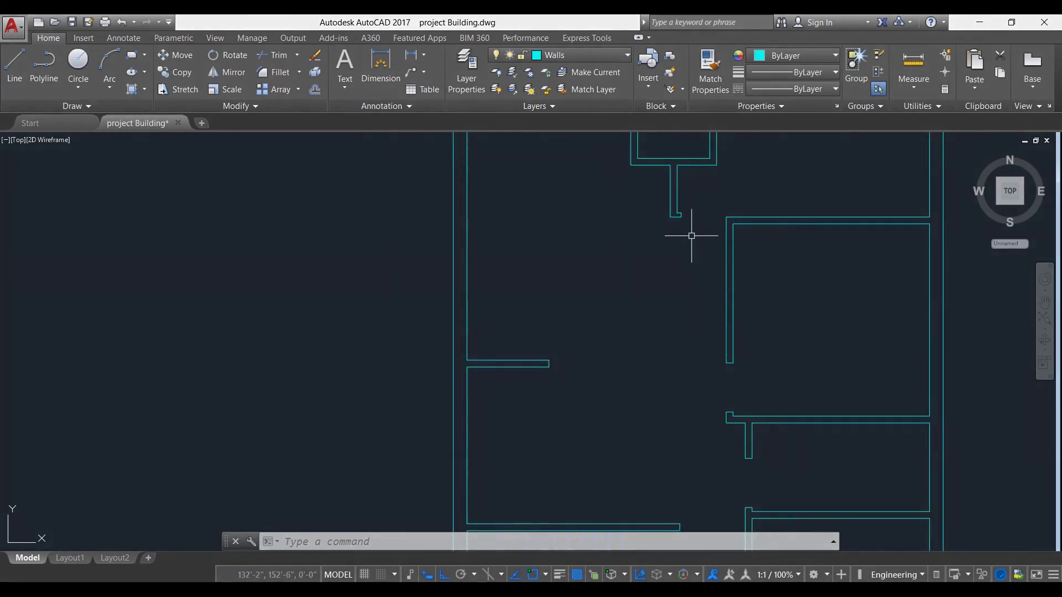